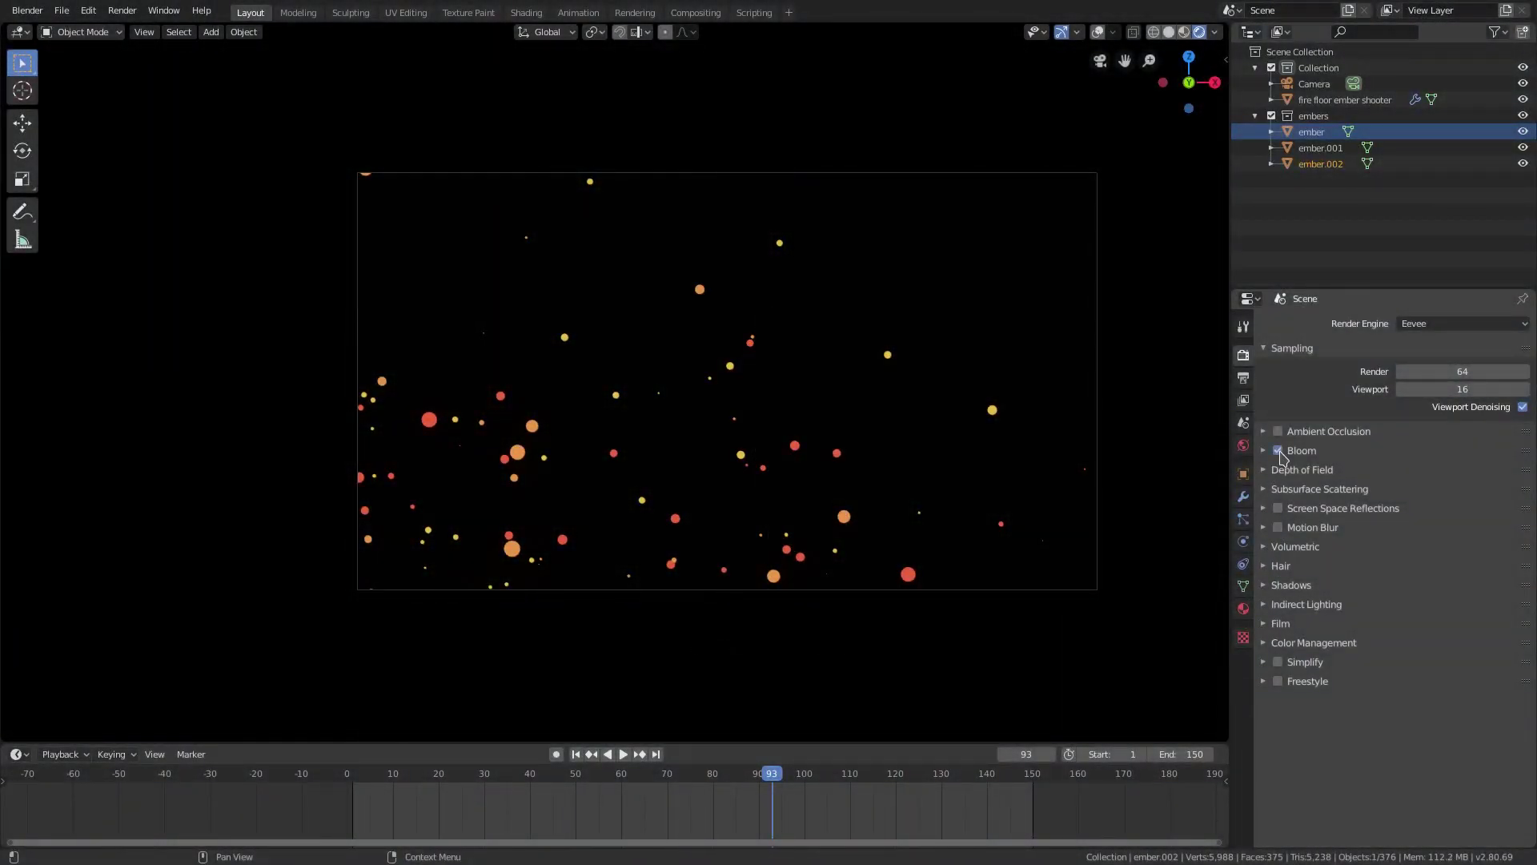
# Step: Open the Bloom settings for viewing and set the large orange ember material's emission strength to 2
pyautogui.click(1265, 452)
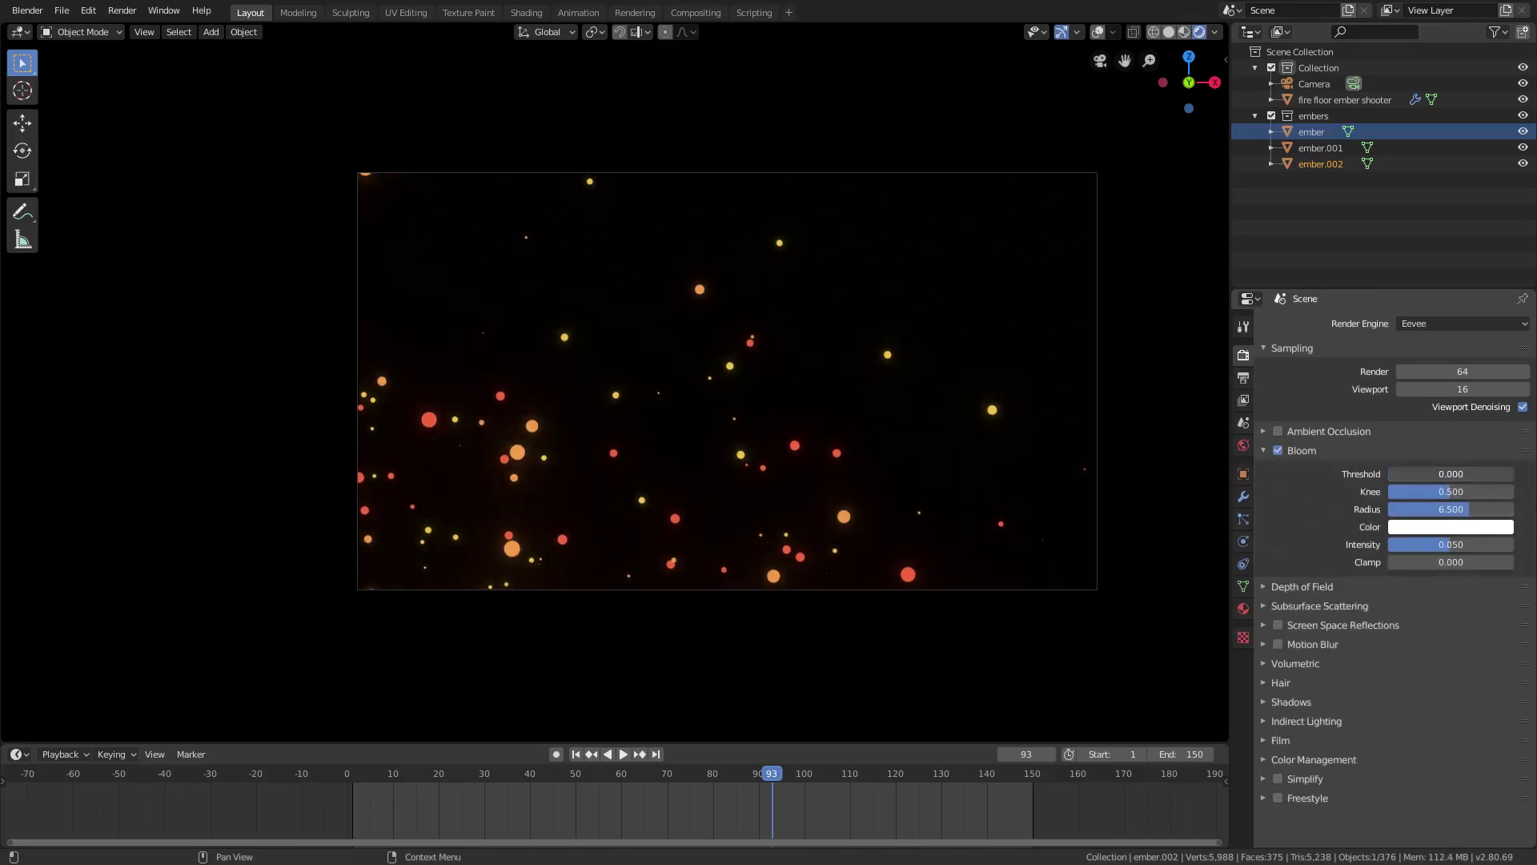
pyautogui.click(1244, 609)
pyautogui.press('KP_0')
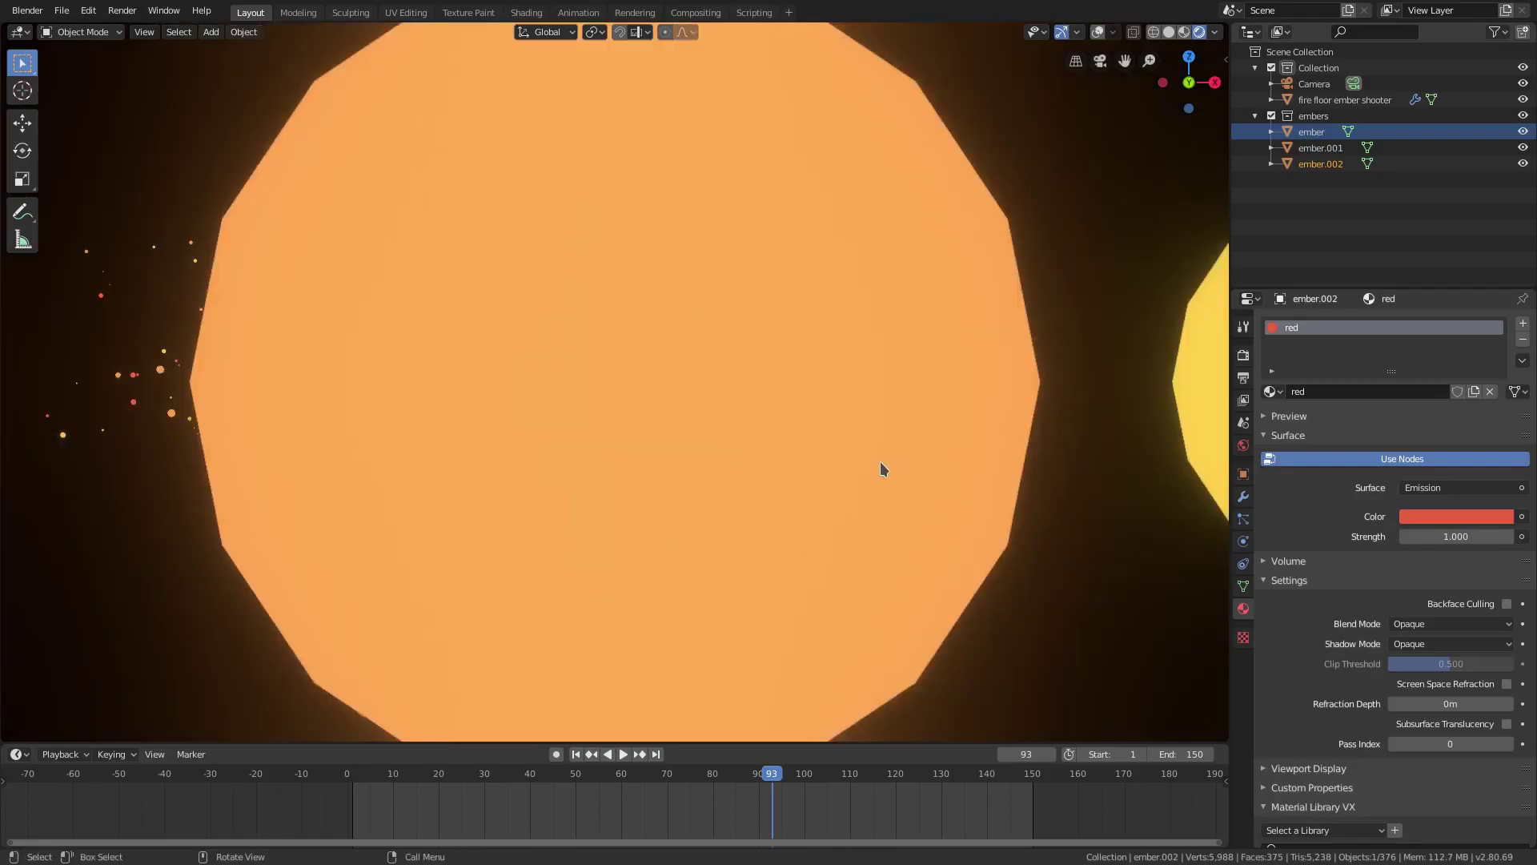
pyautogui.scroll(-10, 882, 467)
pyautogui.moveTo(881, 467); pyautogui.dragTo(846, 426, button='middle')
pyautogui.click(811, 431)
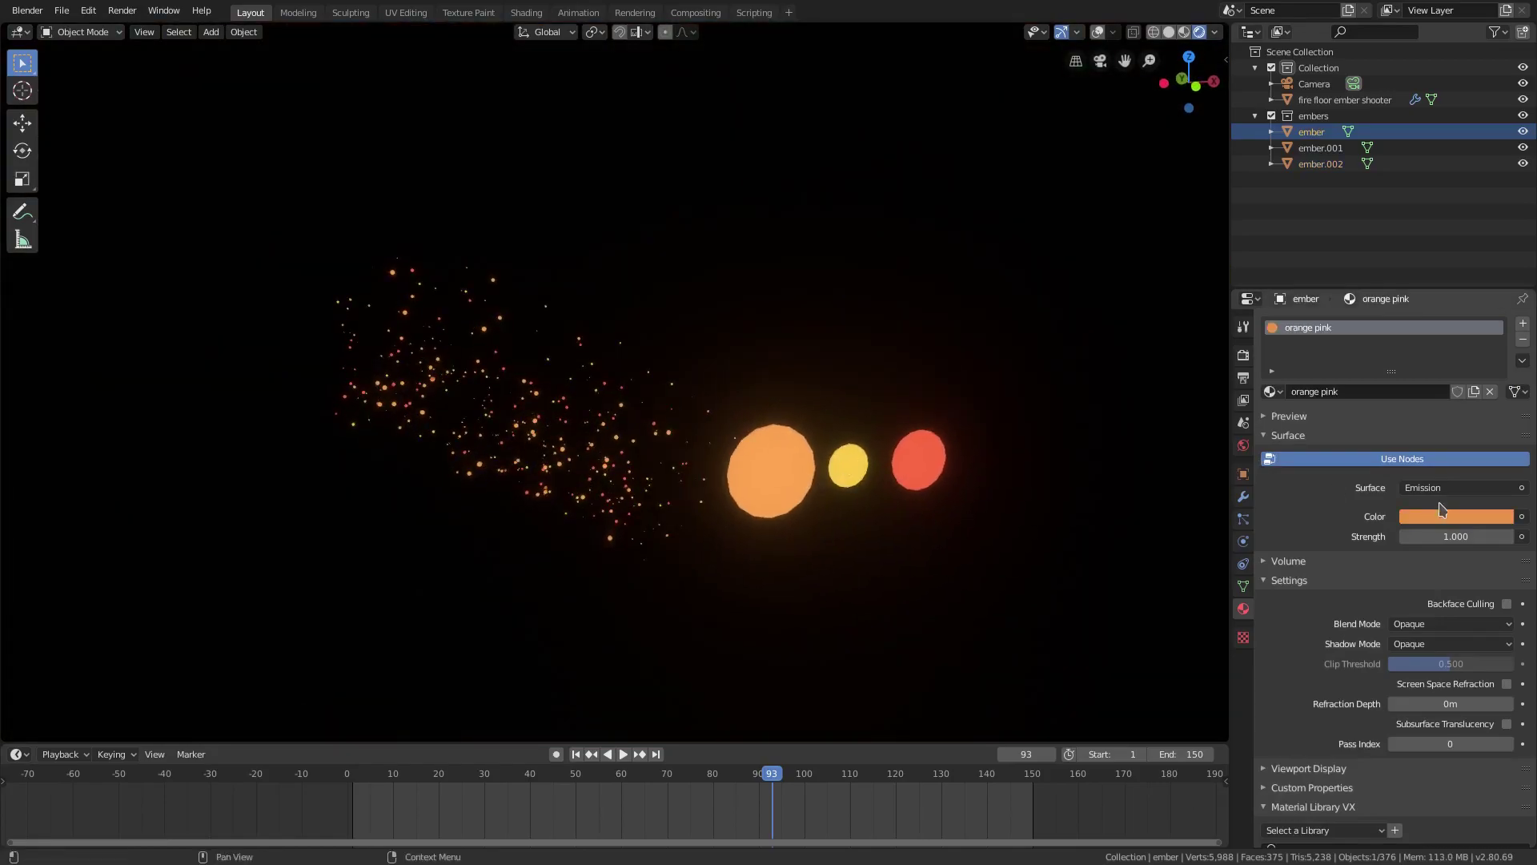
pyautogui.click(1448, 533)
pyautogui.write('2')
pyautogui.press('Return')
# Step: Set the emission strength of the yellow and red ember materials to 2 each
pyautogui.click(853, 470)
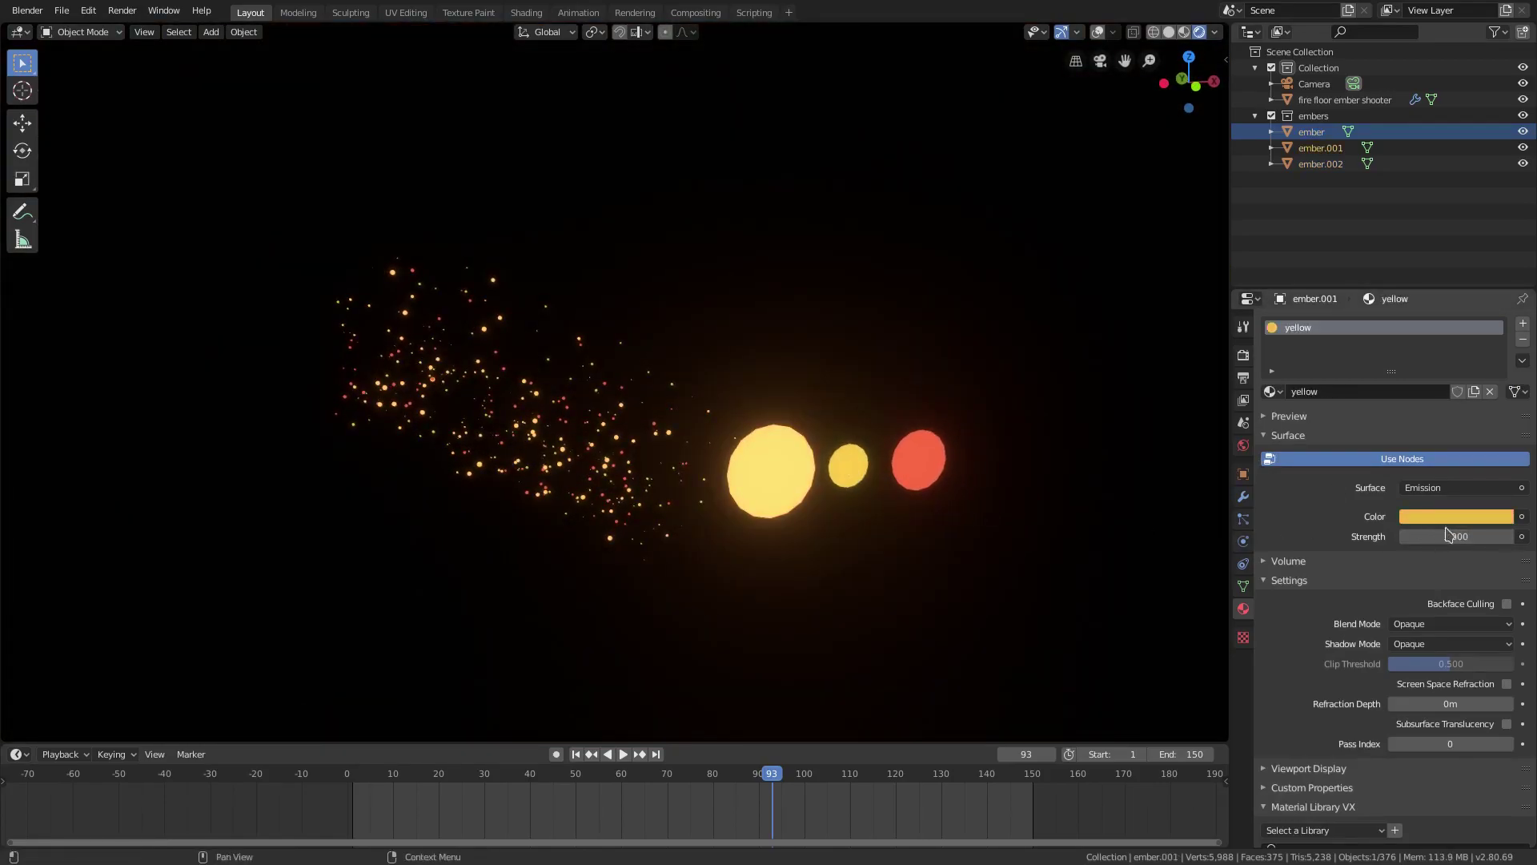
pyautogui.write('2')
pyautogui.press('Return')
pyautogui.click(925, 452)
pyautogui.click(1456, 516)
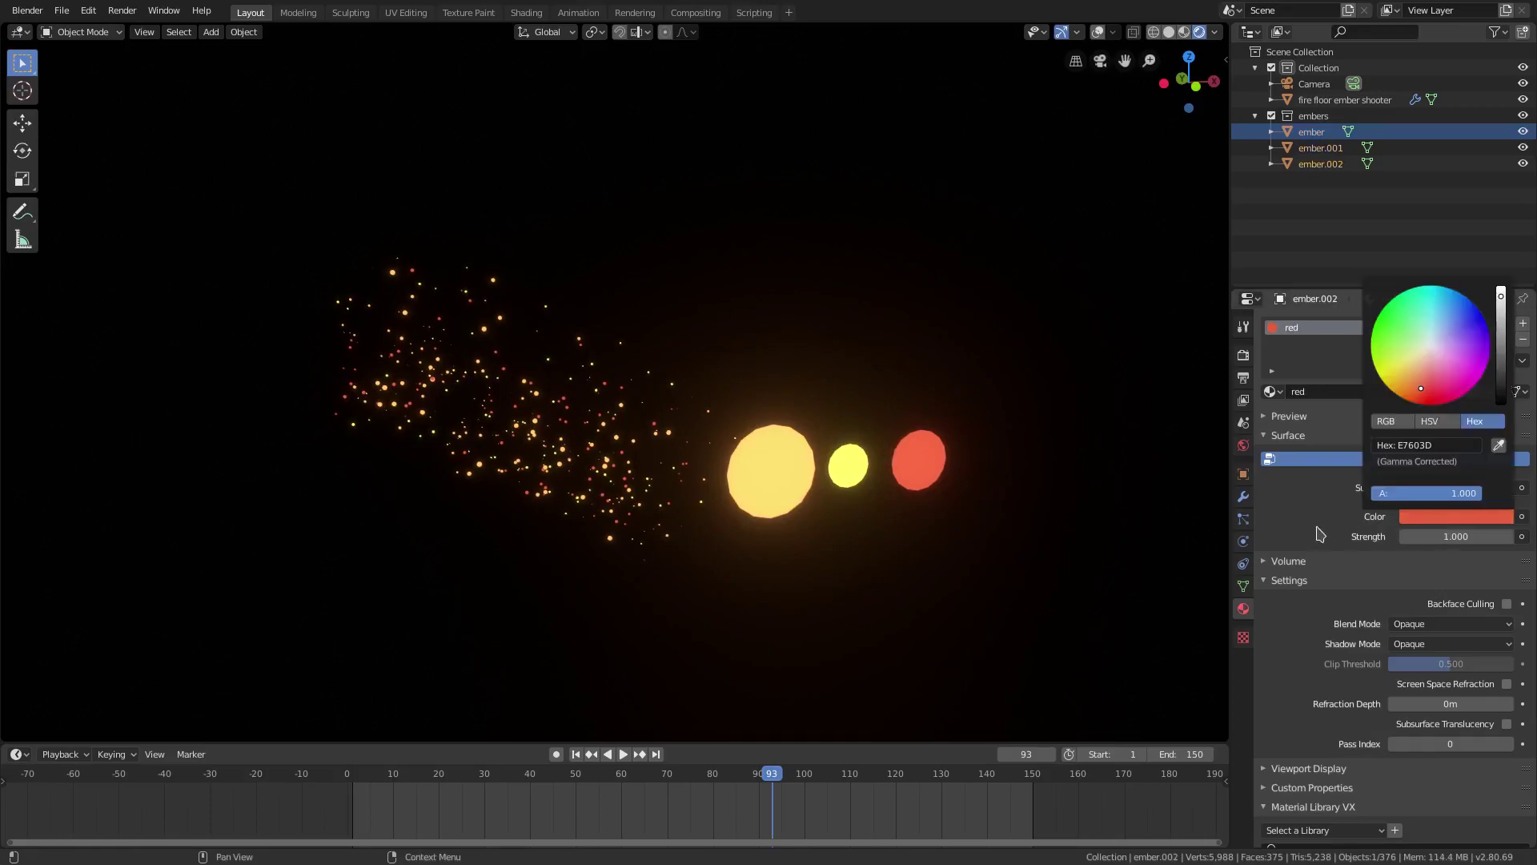
pyautogui.click(1459, 537)
pyautogui.write('2')
pyautogui.press('Return')
pyautogui.press('KP_0')
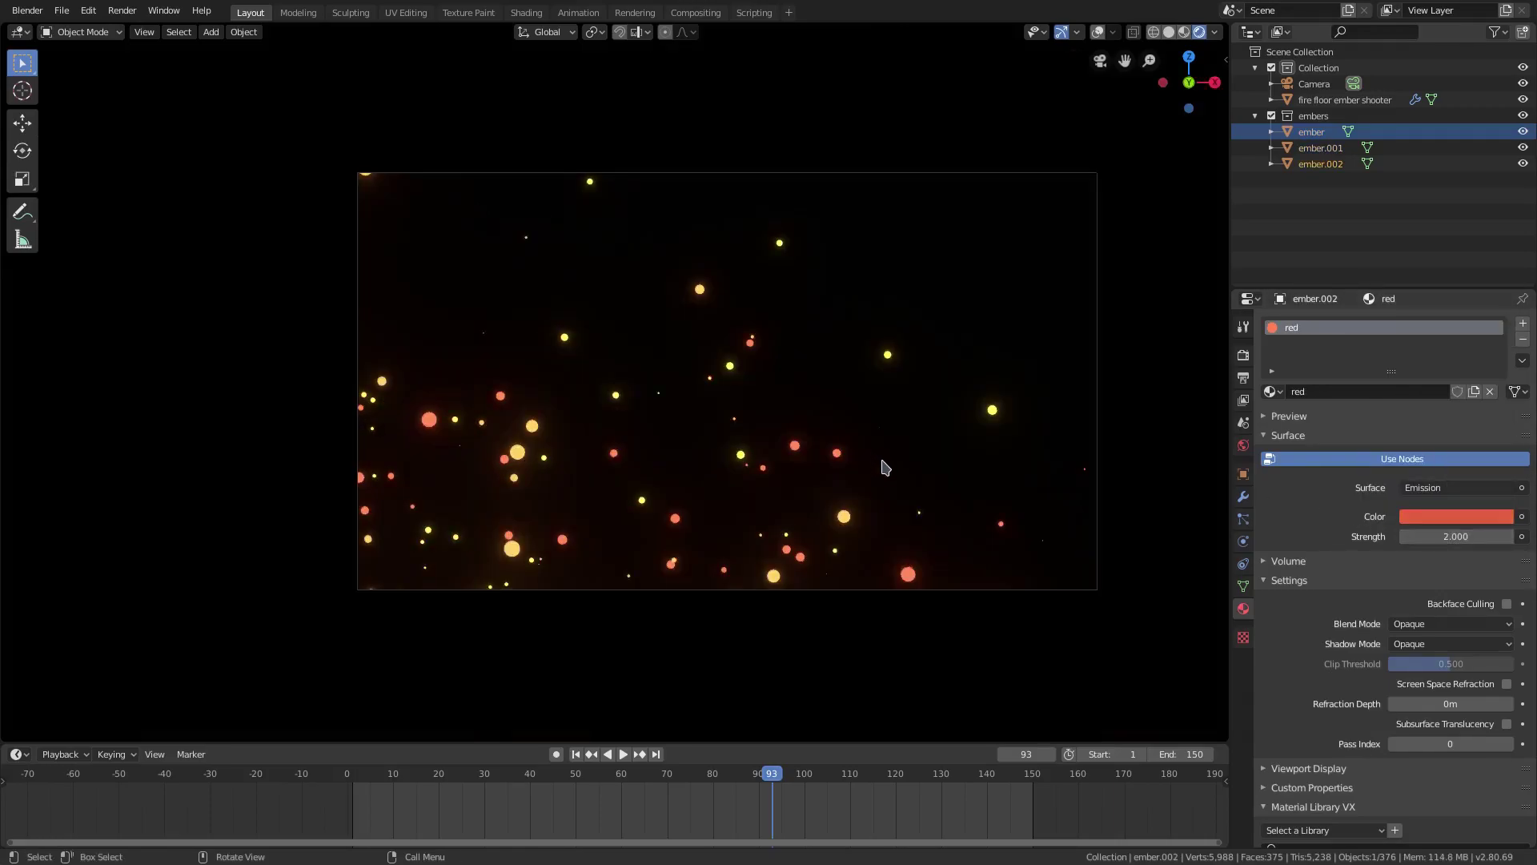
# Step: Adjust Bloom to a knee of 0.399, radius of 6.626 and intensity of 0.064, and tint its color pale orange
pyautogui.click(1243, 355)
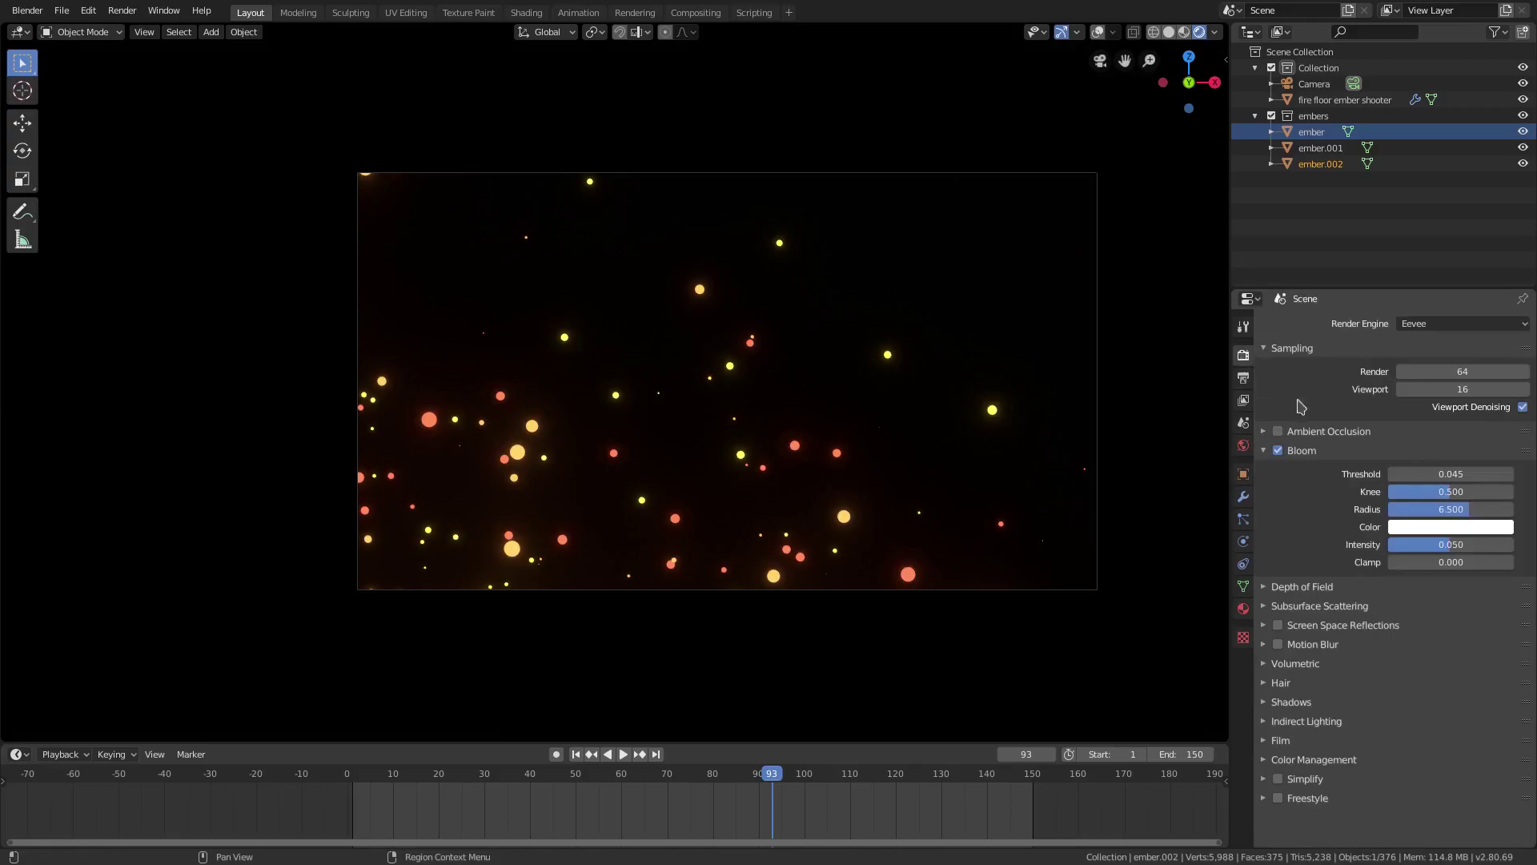
pyautogui.moveTo(1450, 492); pyautogui.dragTo(1437, 491)
pyautogui.moveTo(1450, 545); pyautogui.dragTo(1454, 545)
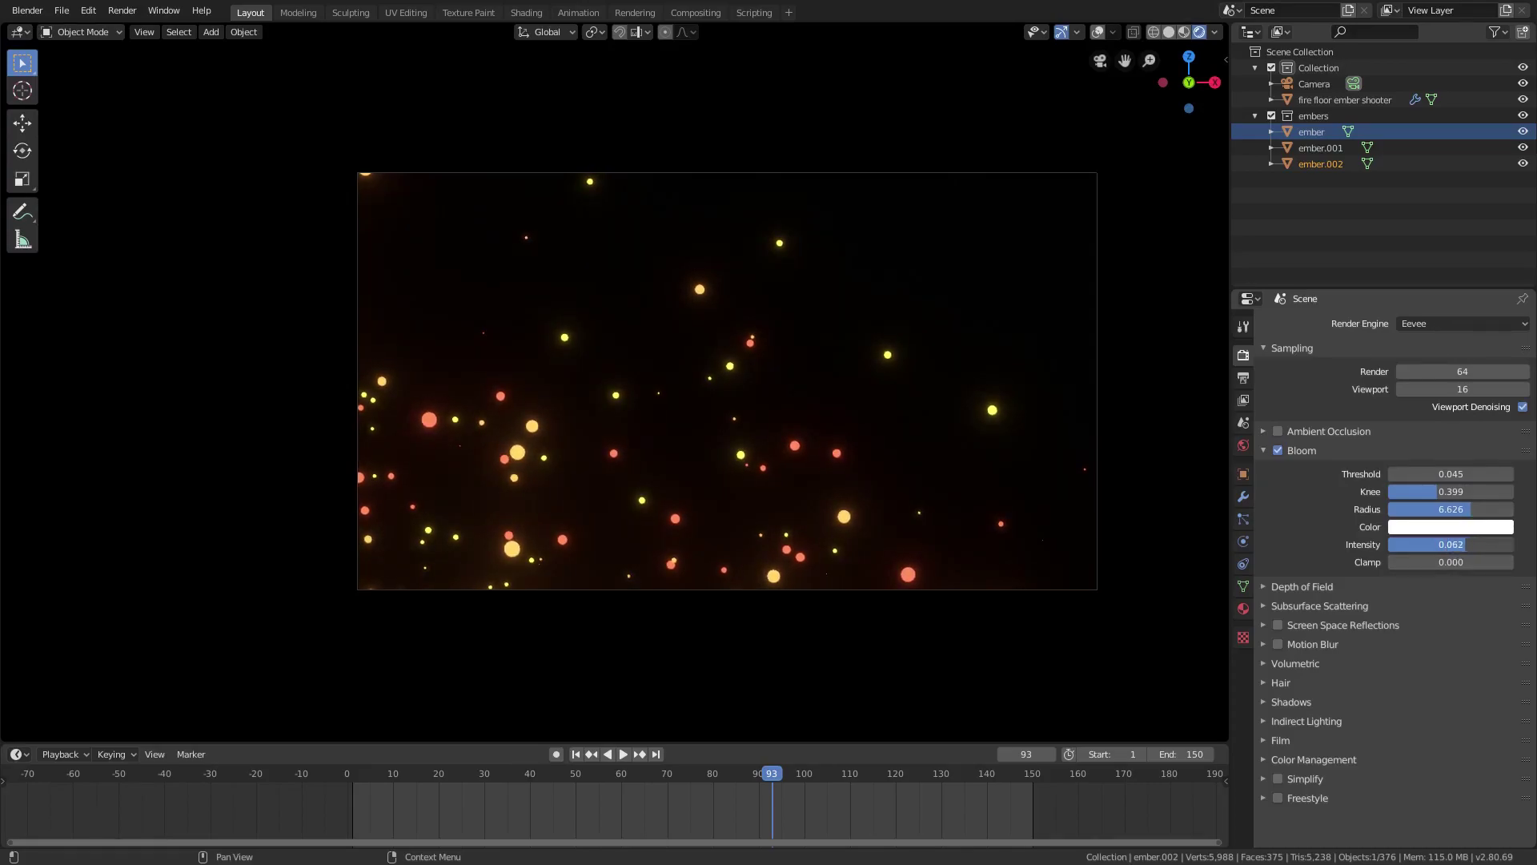
pyautogui.click(1469, 527)
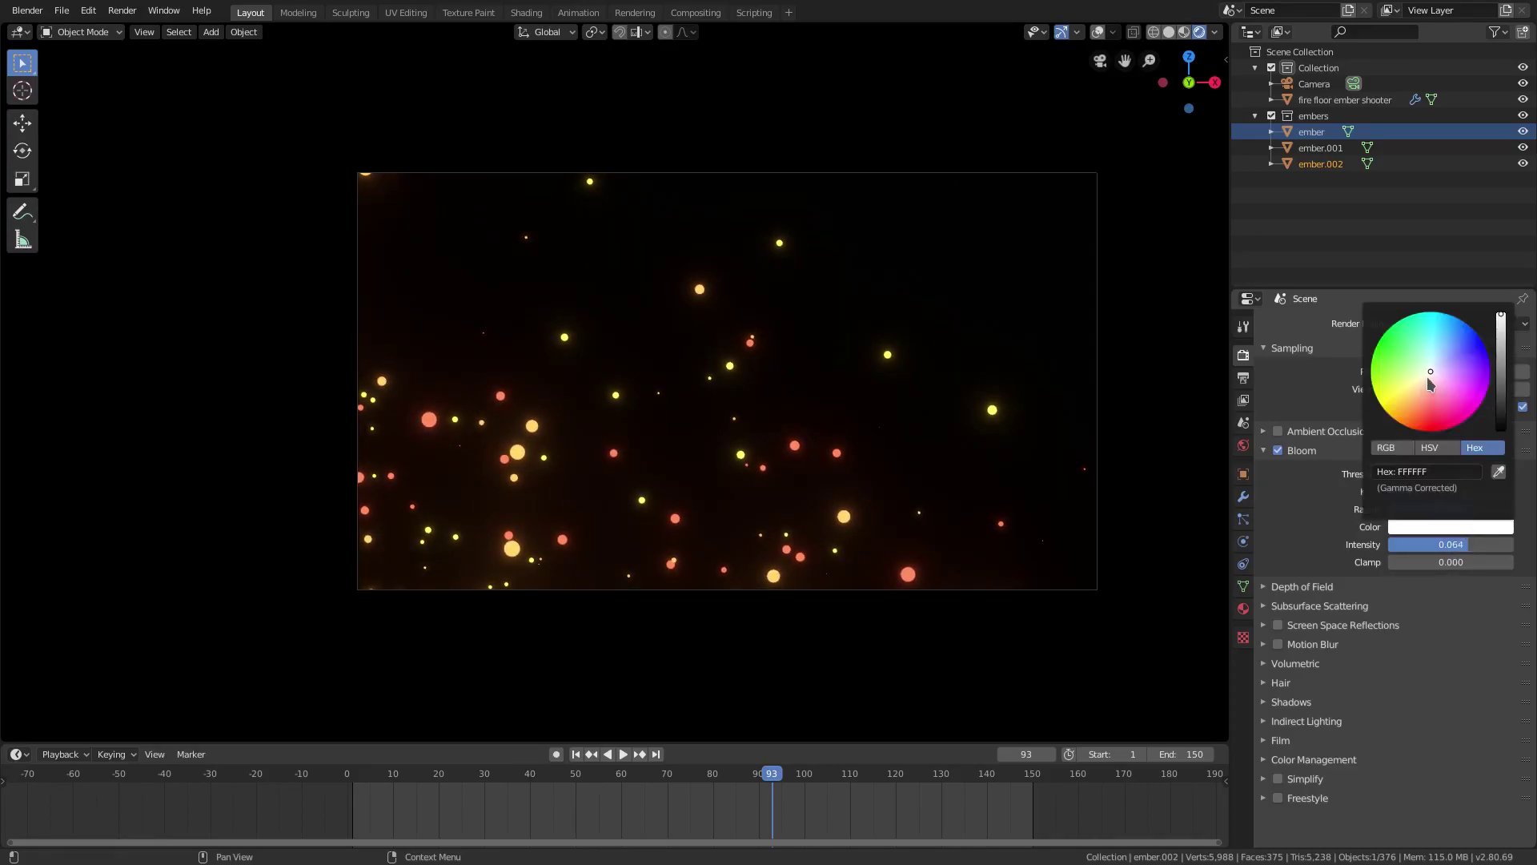
pyautogui.moveTo(1426, 378); pyautogui.dragTo(1427, 387)
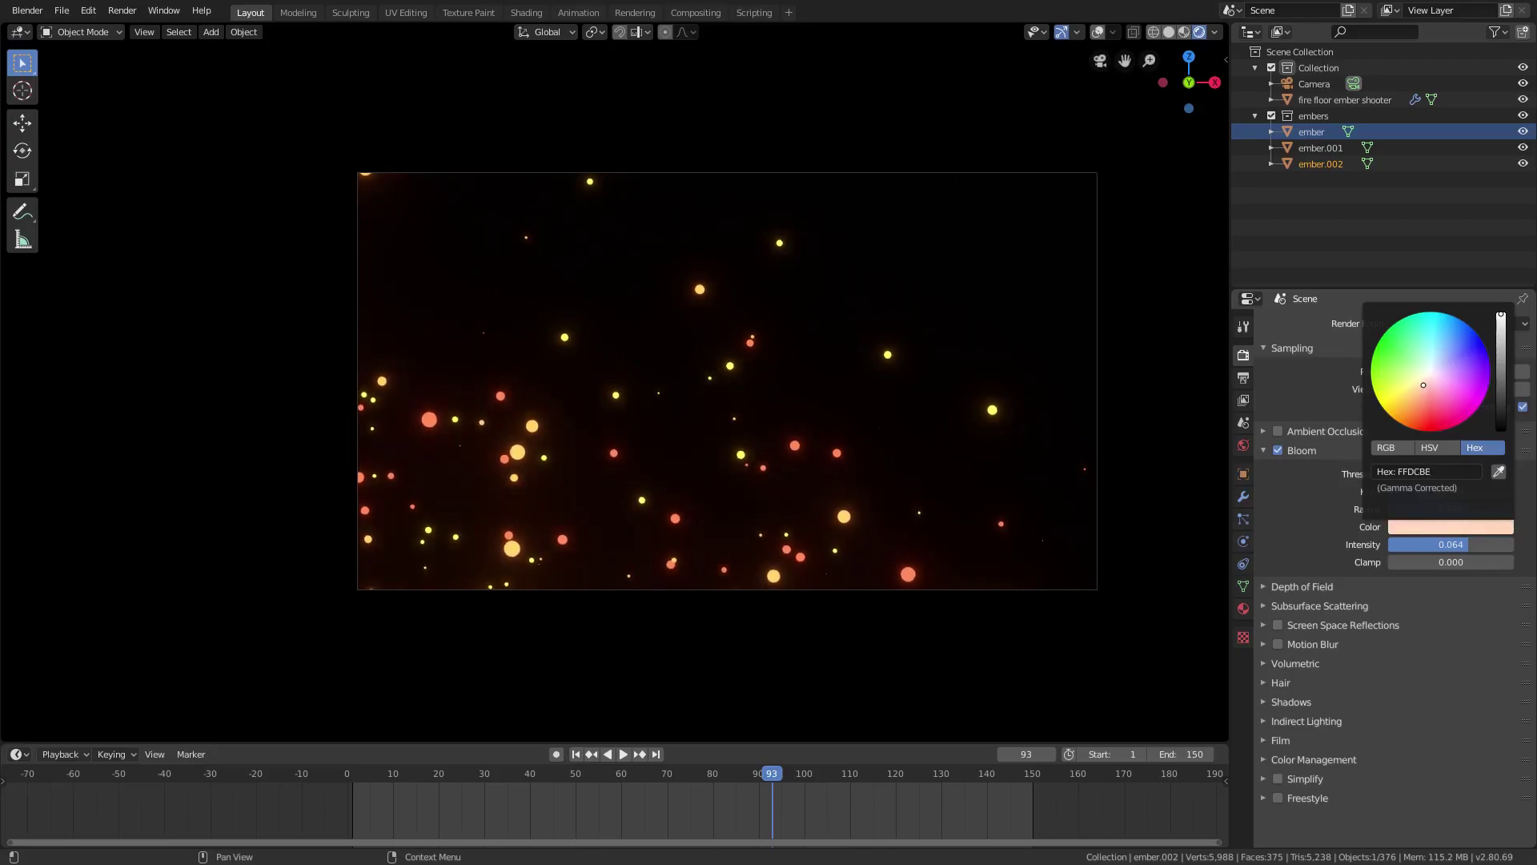
# Step: Play the ember animation from the first frame through the camera and stop it
pyautogui.click(576, 754)
pyautogui.click(623, 755)
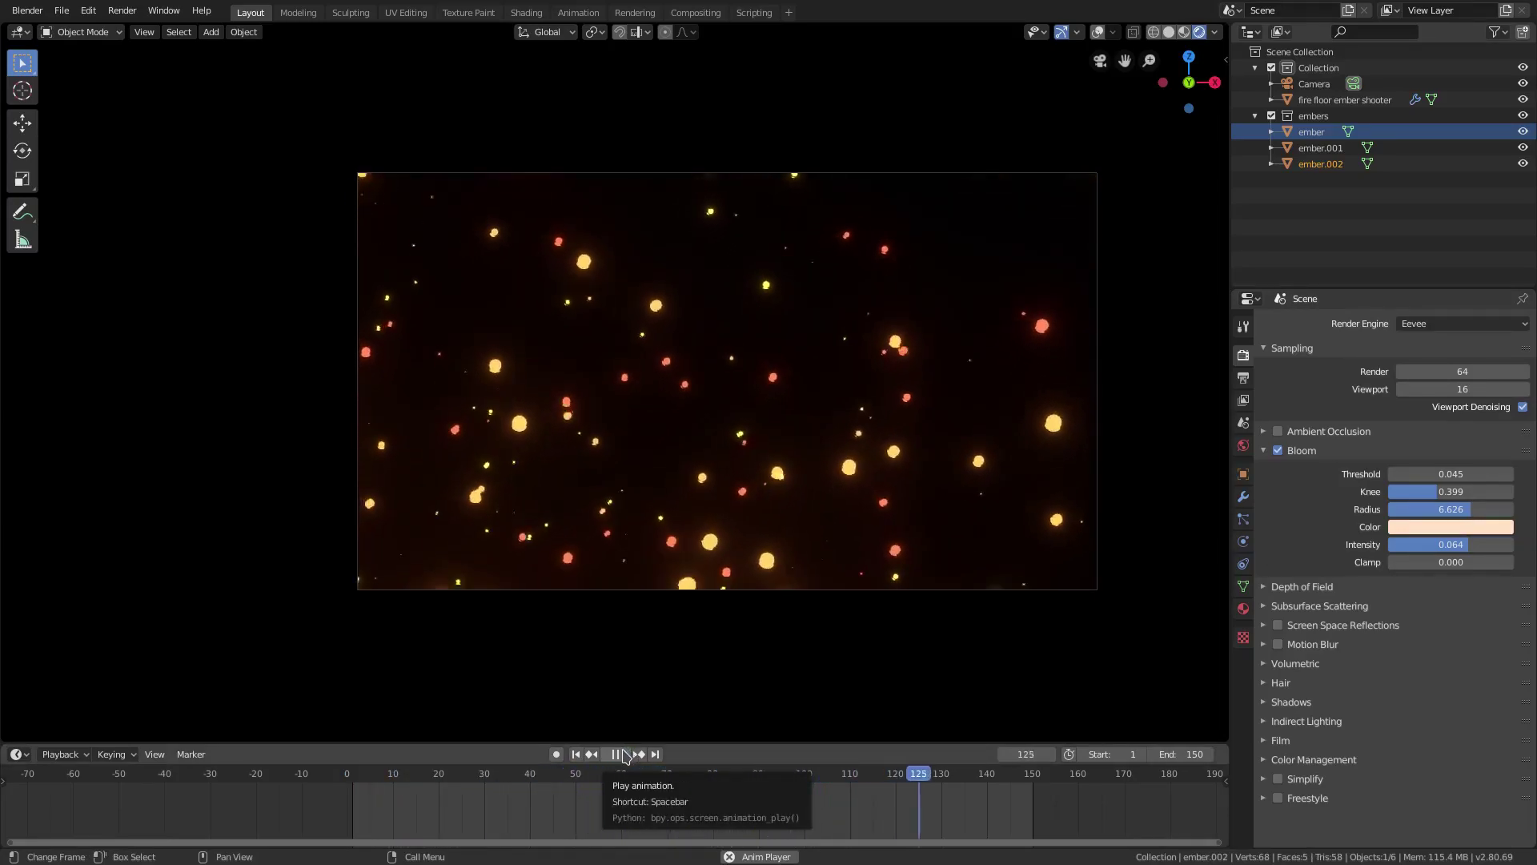
pyautogui.click(621, 753)
# Step: Switch the viewport to solid shading outside the camera view and turn the viewport overlays on
pyautogui.moveTo(672, 502); pyautogui.dragTo(1004, 74, button='middle')
pyautogui.scroll(-5, 707, 526)
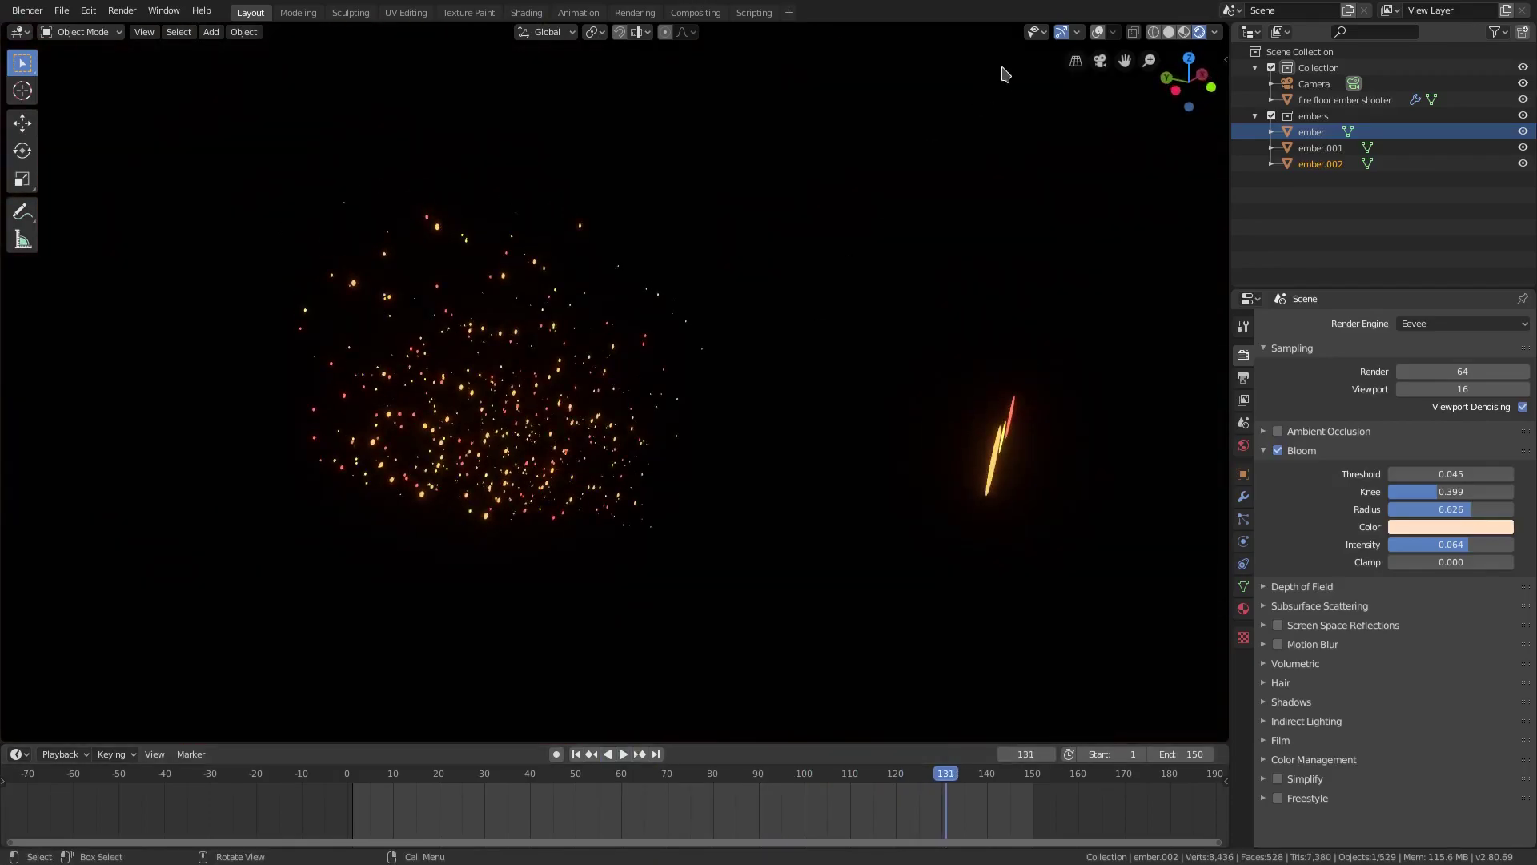
pyautogui.click(1166, 34)
pyautogui.moveTo(688, 479); pyautogui.dragTo(712, 561, button='middle')
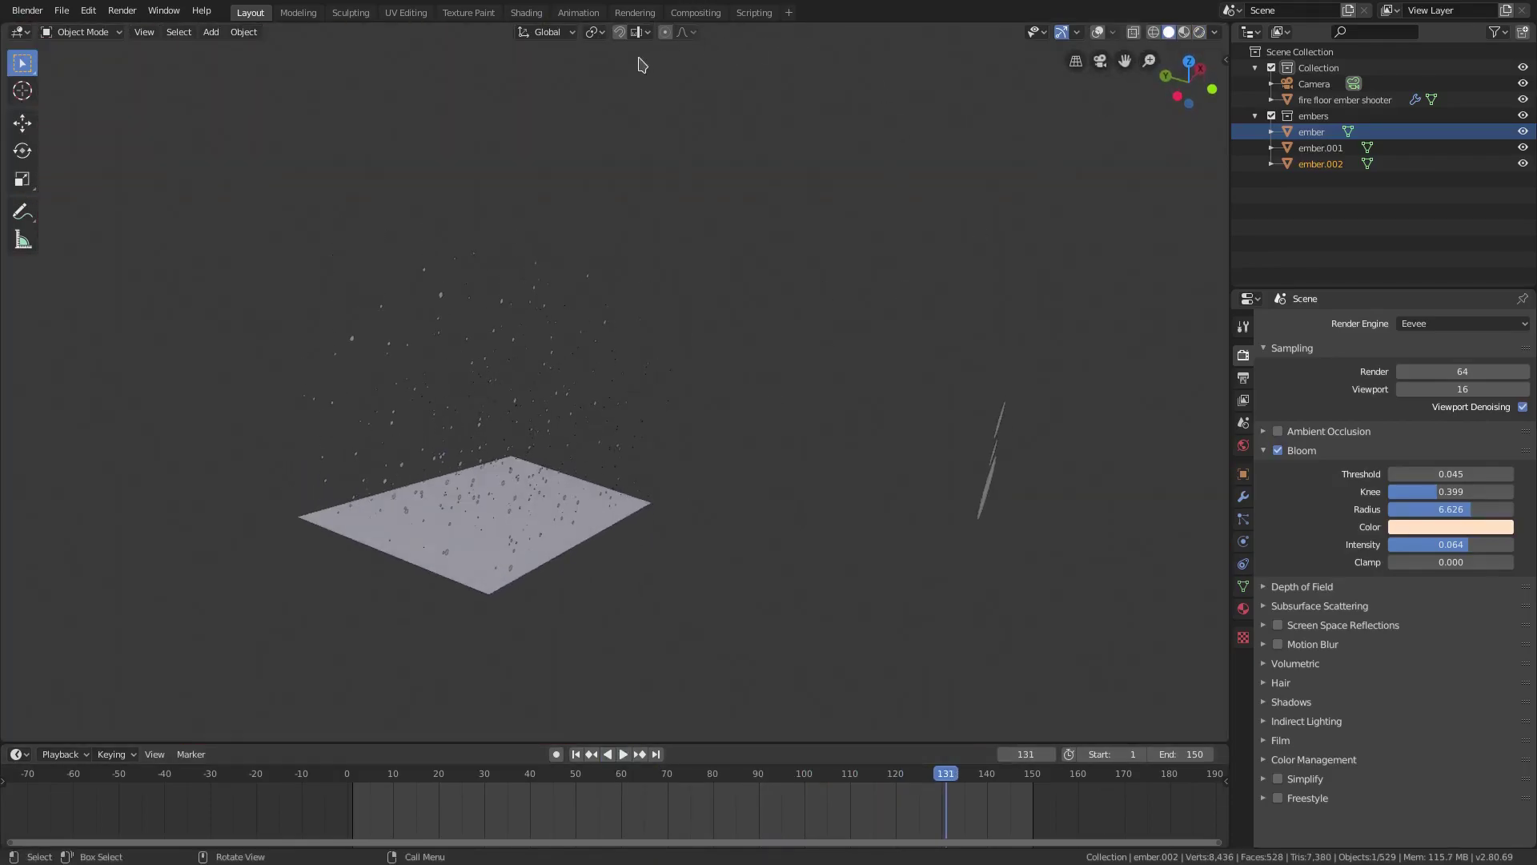
pyautogui.click(1098, 33)
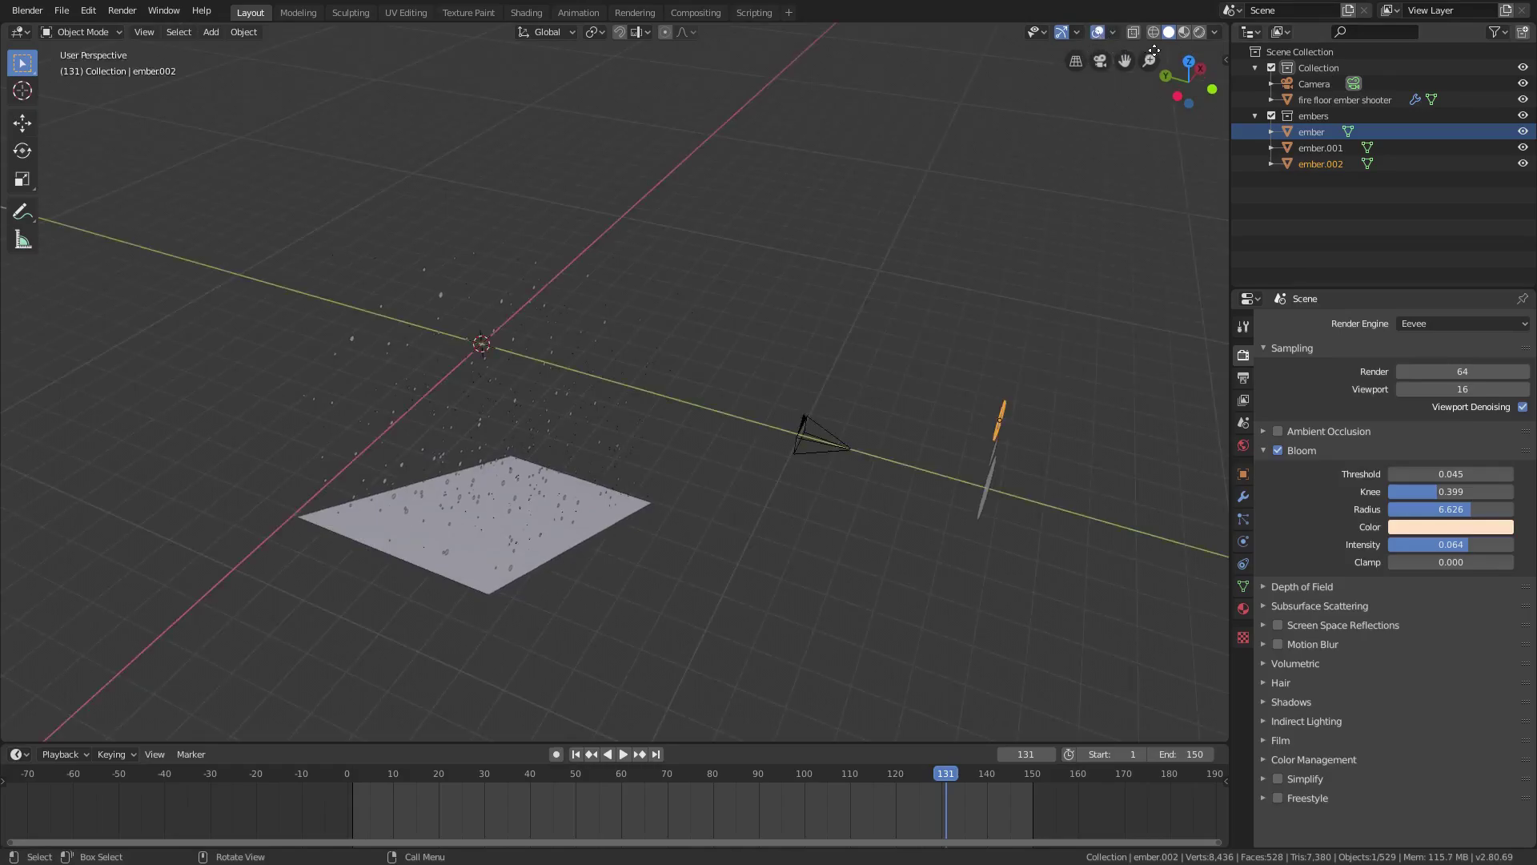
pyautogui.click(1098, 34)
pyautogui.click(1098, 33)
pyautogui.click(1098, 33)
pyautogui.click(1098, 34)
# Step: Scale the fire floor ember shooter by about 2.98 along Y and shift it about 0.24 m along Y
pyautogui.click(626, 503)
pyautogui.moveTo(625, 502); pyautogui.dragTo(682, 494, button='middle')
pyautogui.press('s')
pyautogui.press('y')
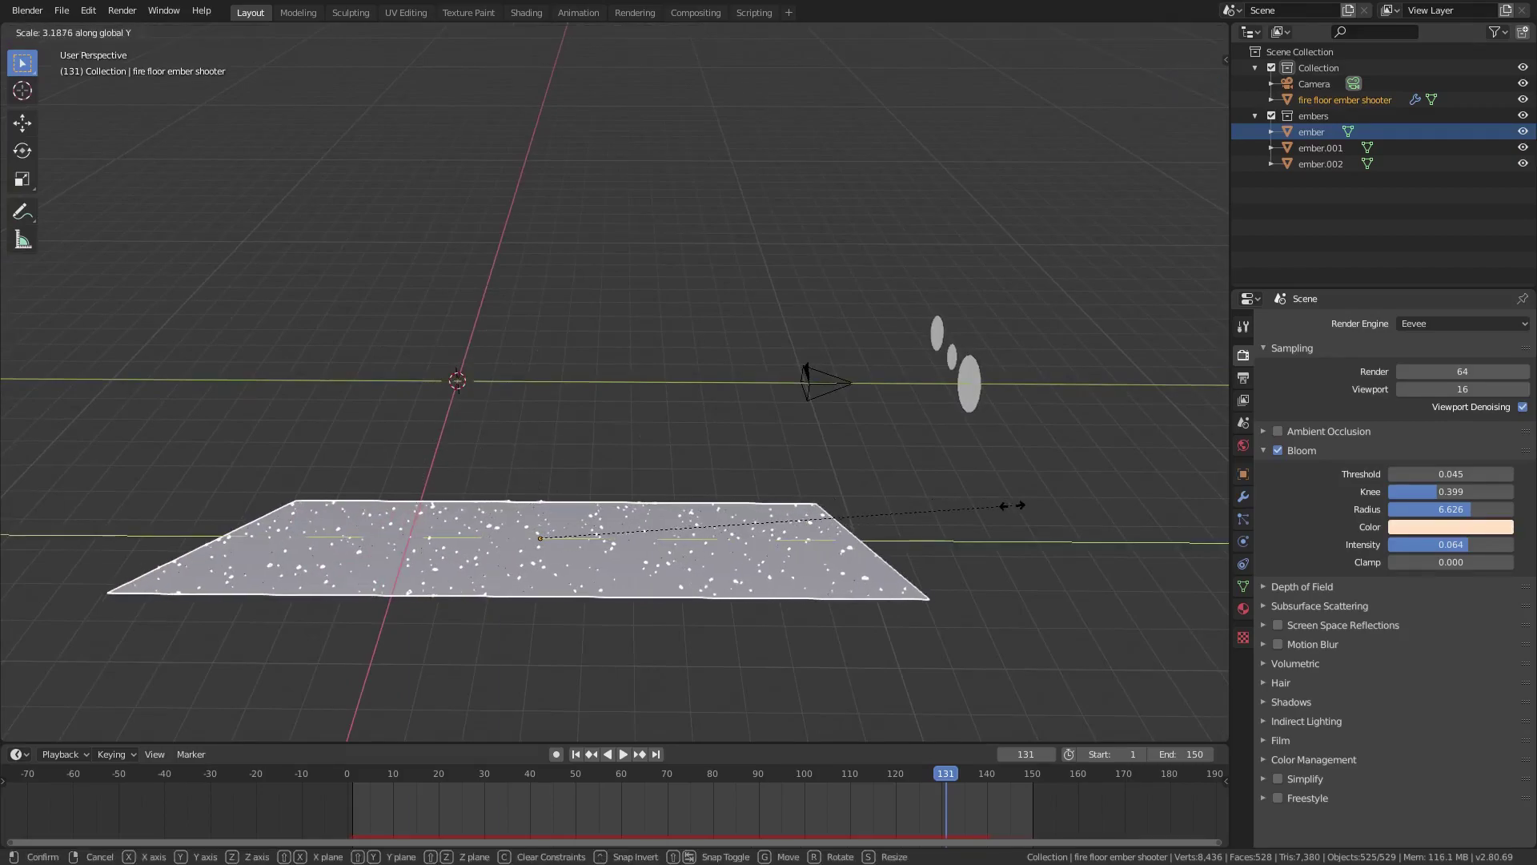
pyautogui.click(978, 508)
pyautogui.press('g')
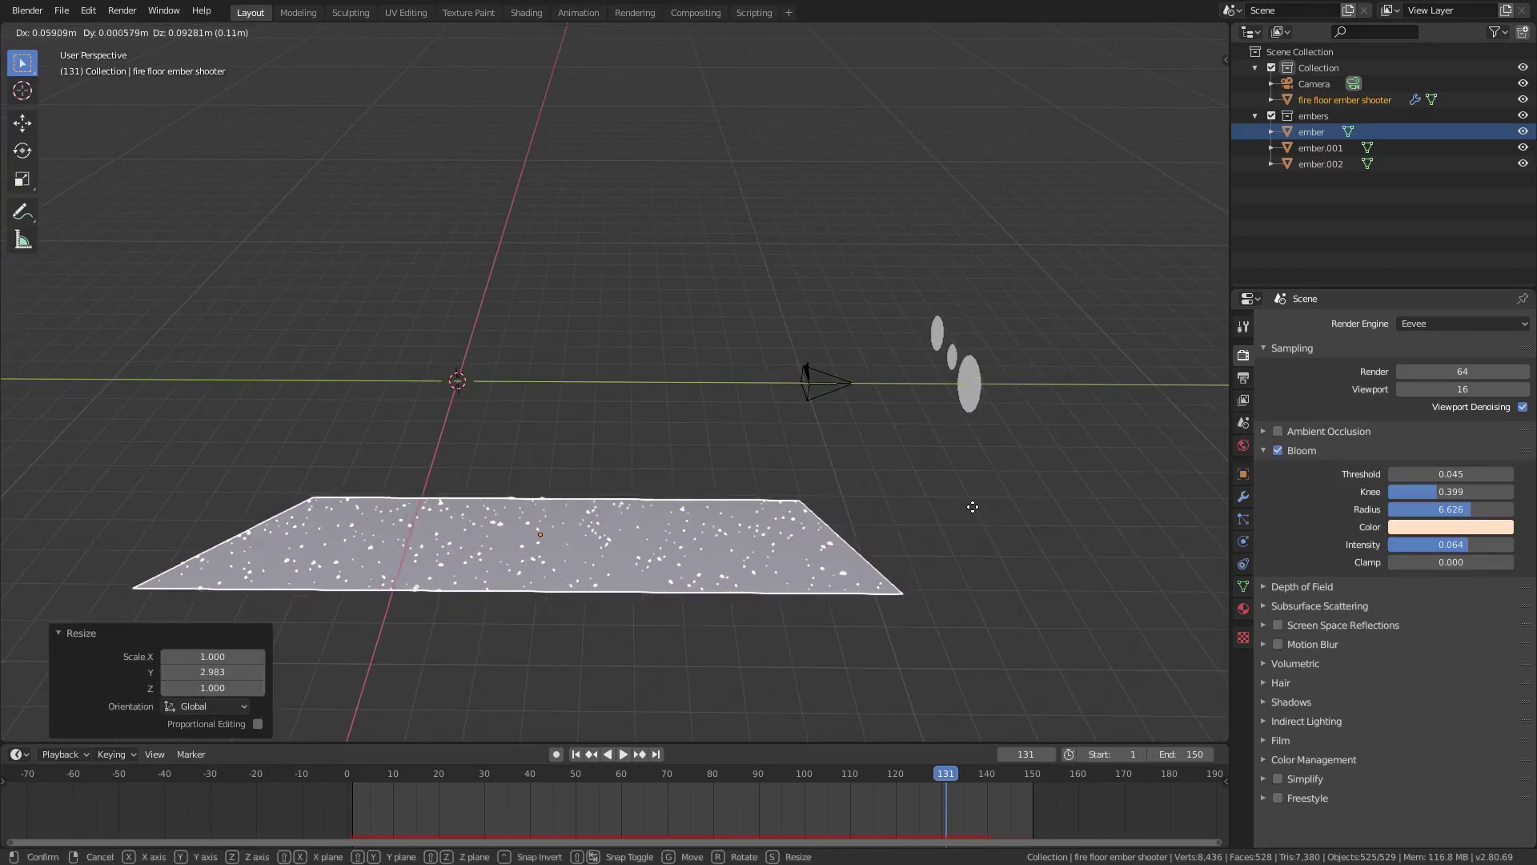
pyautogui.click(972, 509)
pyautogui.press('KP_0')
# Step: Shrink the fire floor ember shooter along Y and lower it by about 0.35 m along Z
pyautogui.moveTo(1079, 510); pyautogui.dragTo(1035, 473, button='middle')
pyautogui.press('s')
pyautogui.press('y')
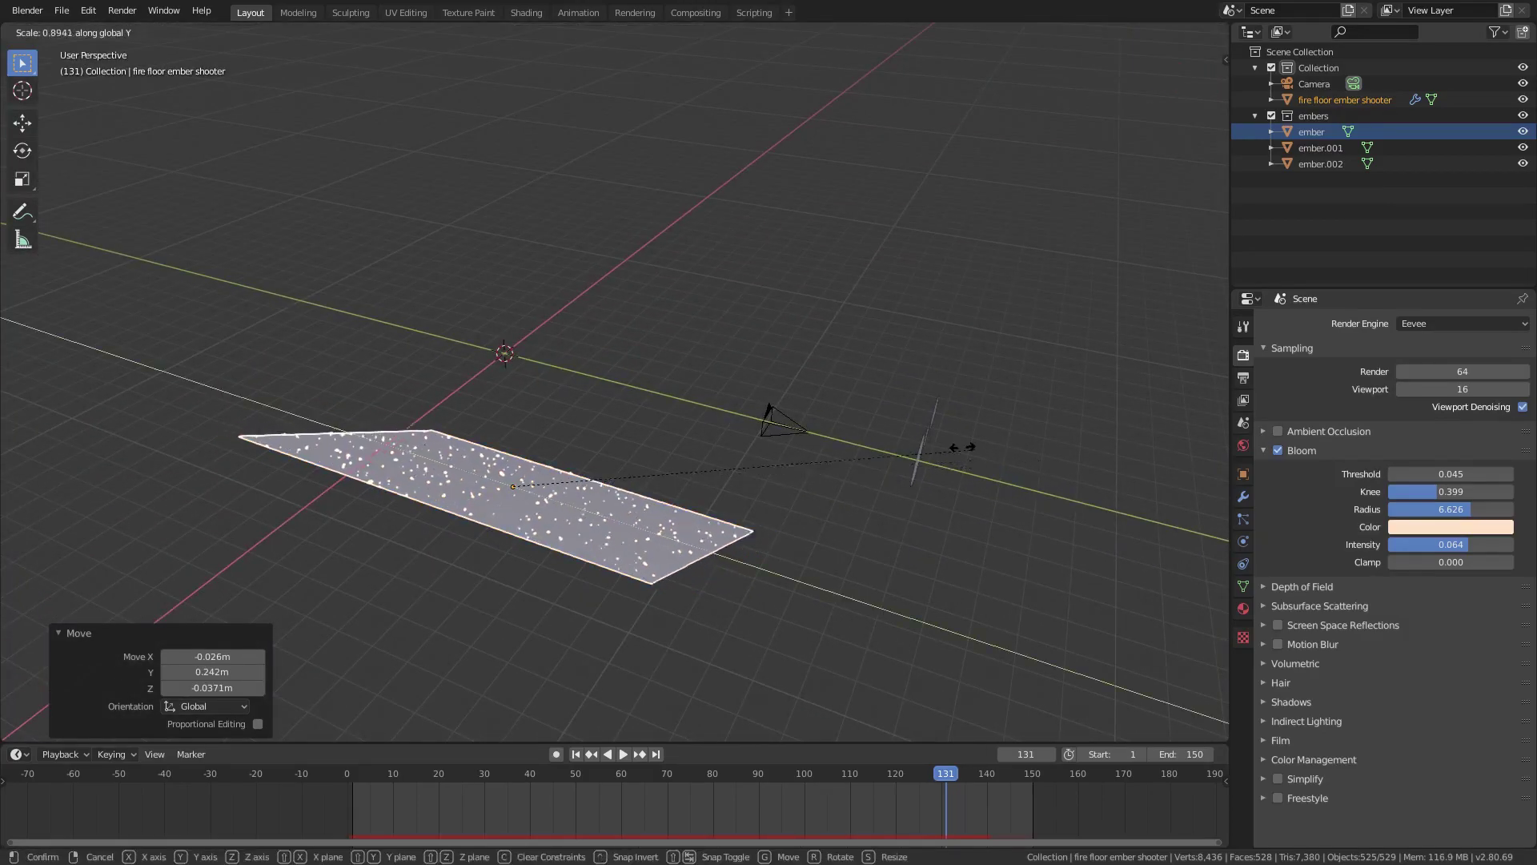
pyautogui.click(910, 440)
pyautogui.press('g')
pyautogui.press('z')
pyautogui.click(910, 450)
pyautogui.press('KP_0')
pyautogui.press('KP_0')
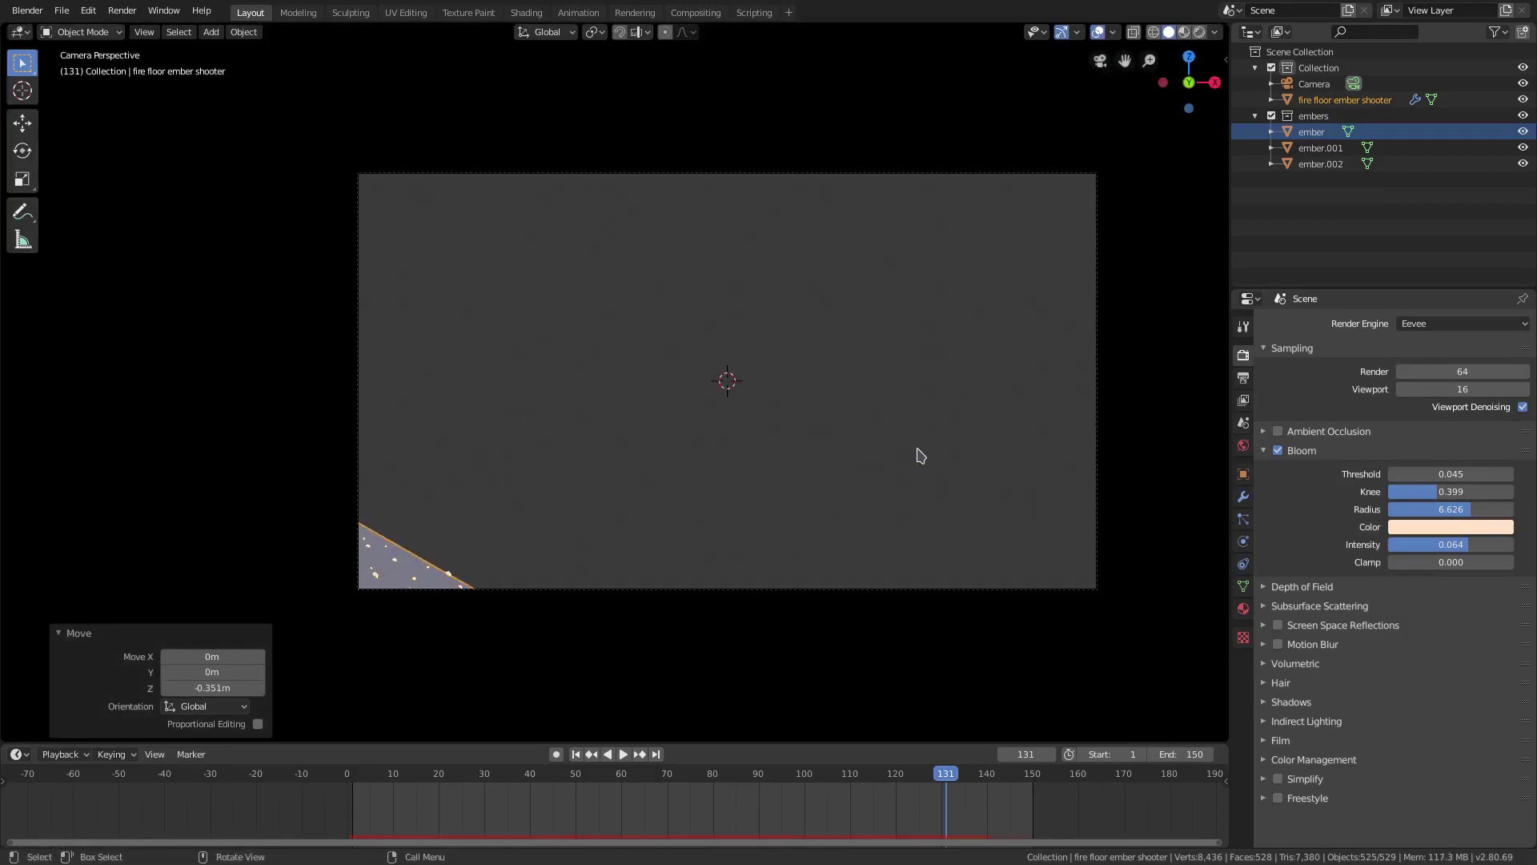
# Step: Move the fire floor ember shooter about -1.36 m in X, -0.77 m in Y and -0.39 m in Z
pyautogui.press('g')
pyautogui.click(831, 513)
pyautogui.moveTo(830, 512); pyautogui.dragTo(673, 534, button='middle')
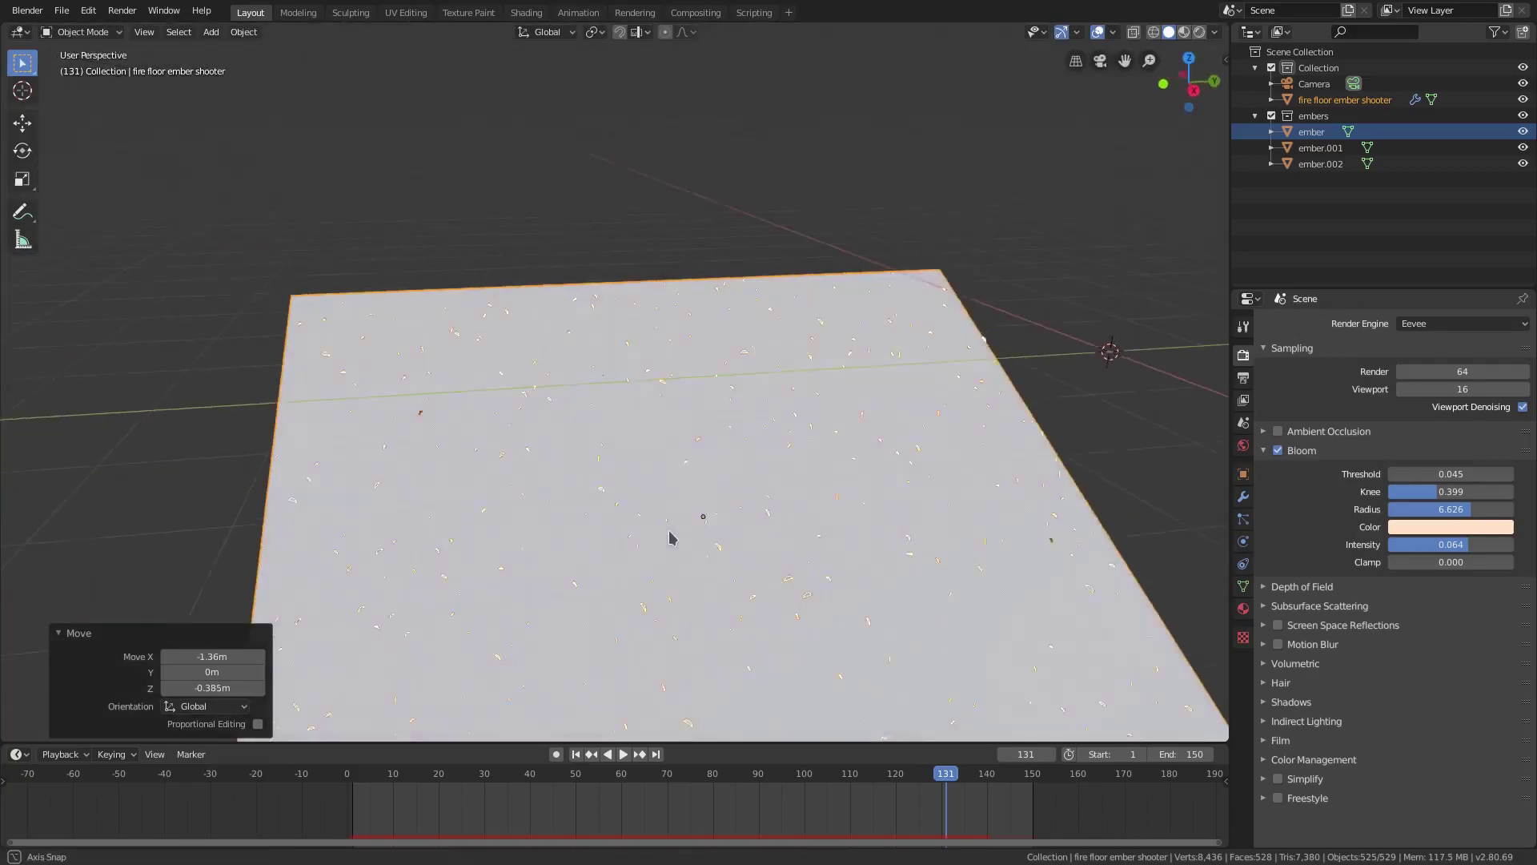
pyautogui.scroll(-3, 665, 535)
pyautogui.press('g')
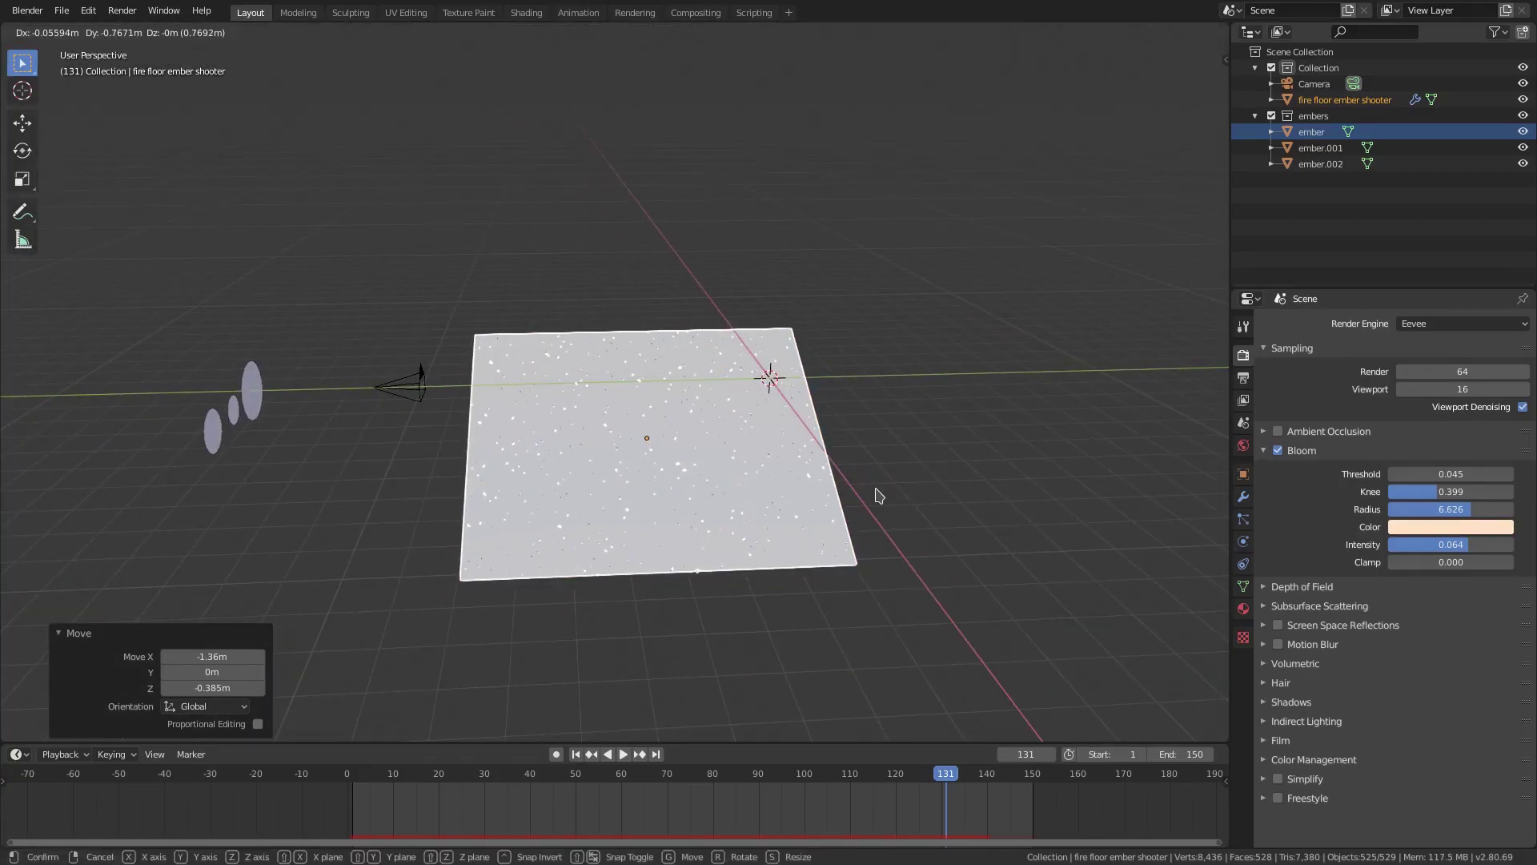
pyautogui.click(882, 491)
pyautogui.moveTo(510, 468); pyautogui.dragTo(586, 410, button='middle')
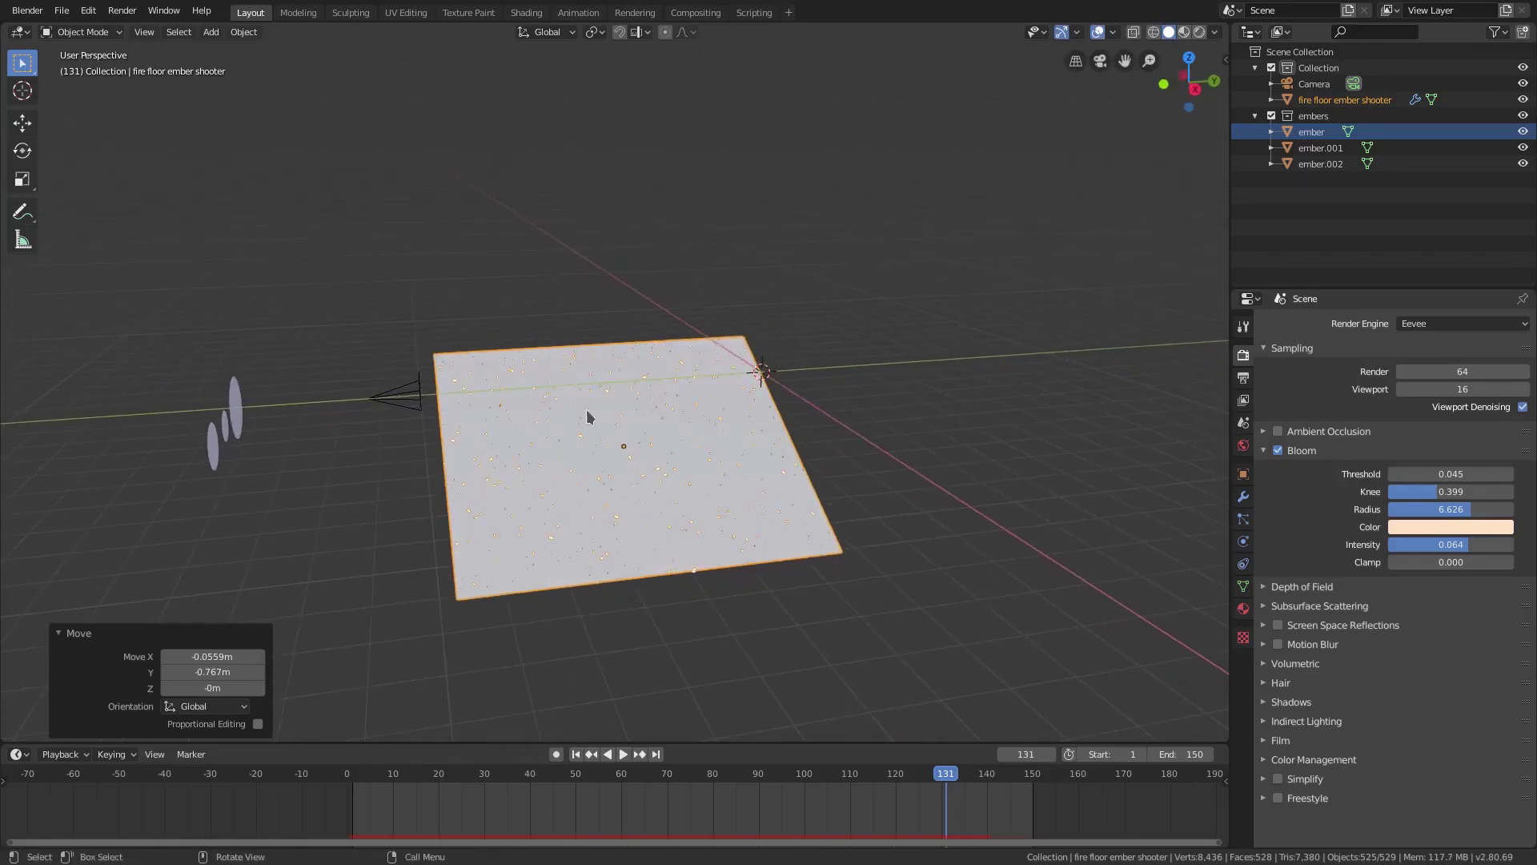
pyautogui.moveTo(854, 501); pyautogui.dragTo(842, 503, button='middle')
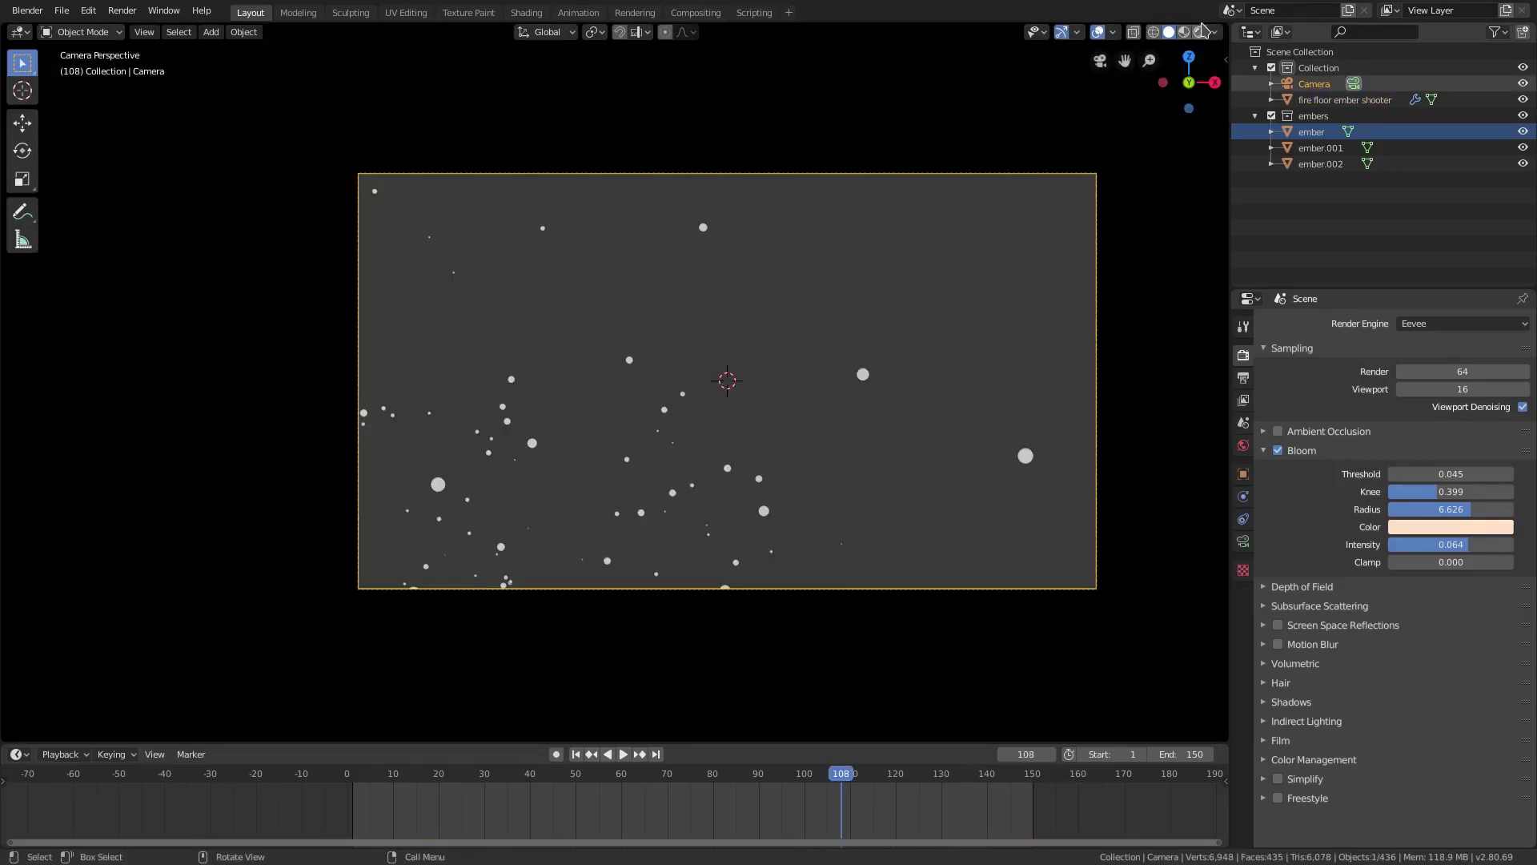
# Step: In rendered shading, enable the camera's depth of field with an F-Stop of 15 and a focus distance of 0.13 m
pyautogui.click(1199, 31)
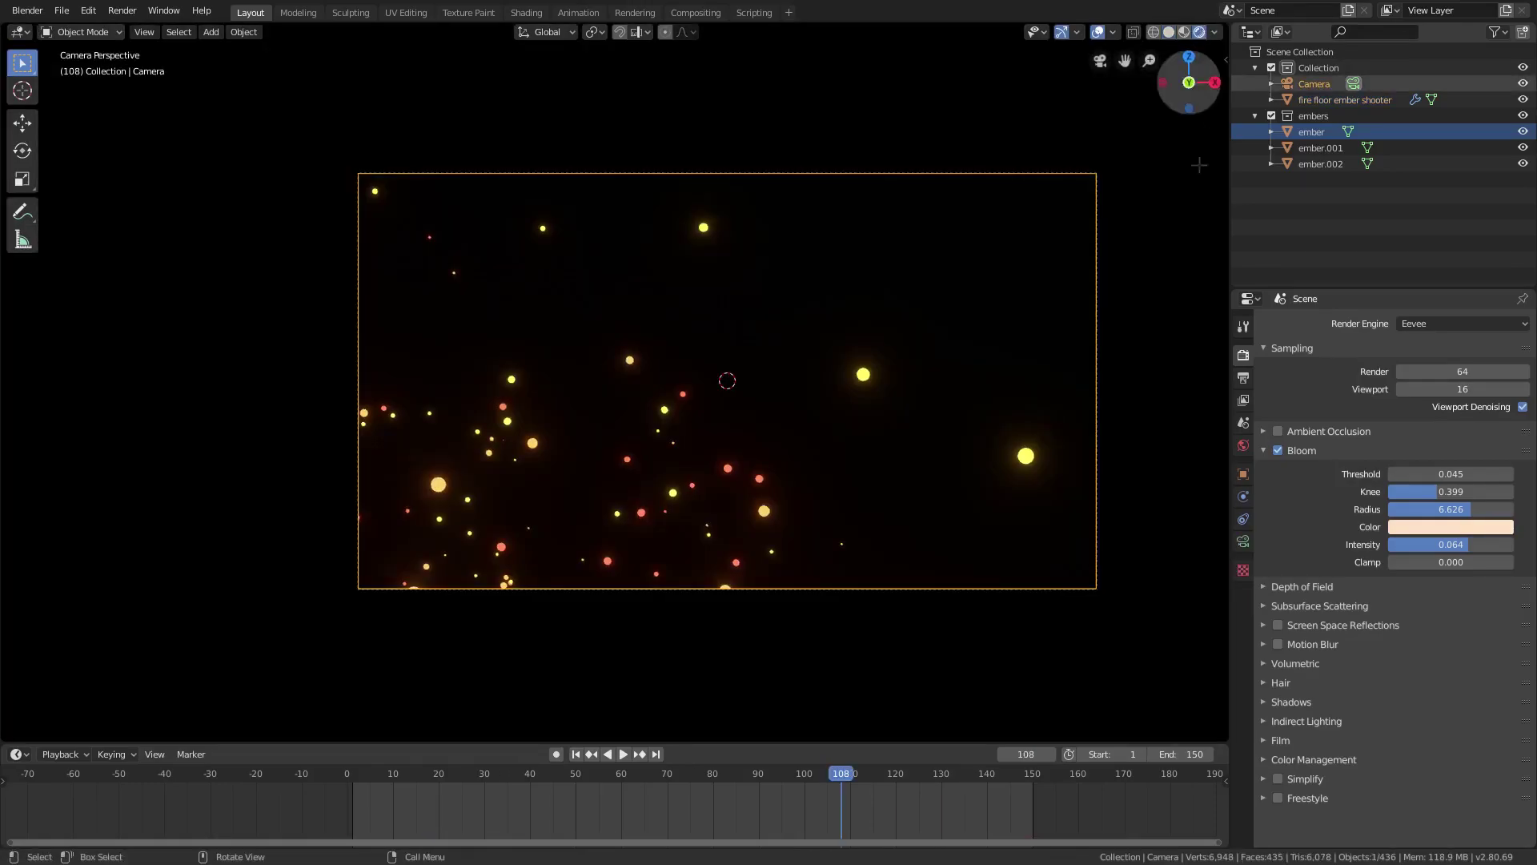
pyautogui.click(1243, 542)
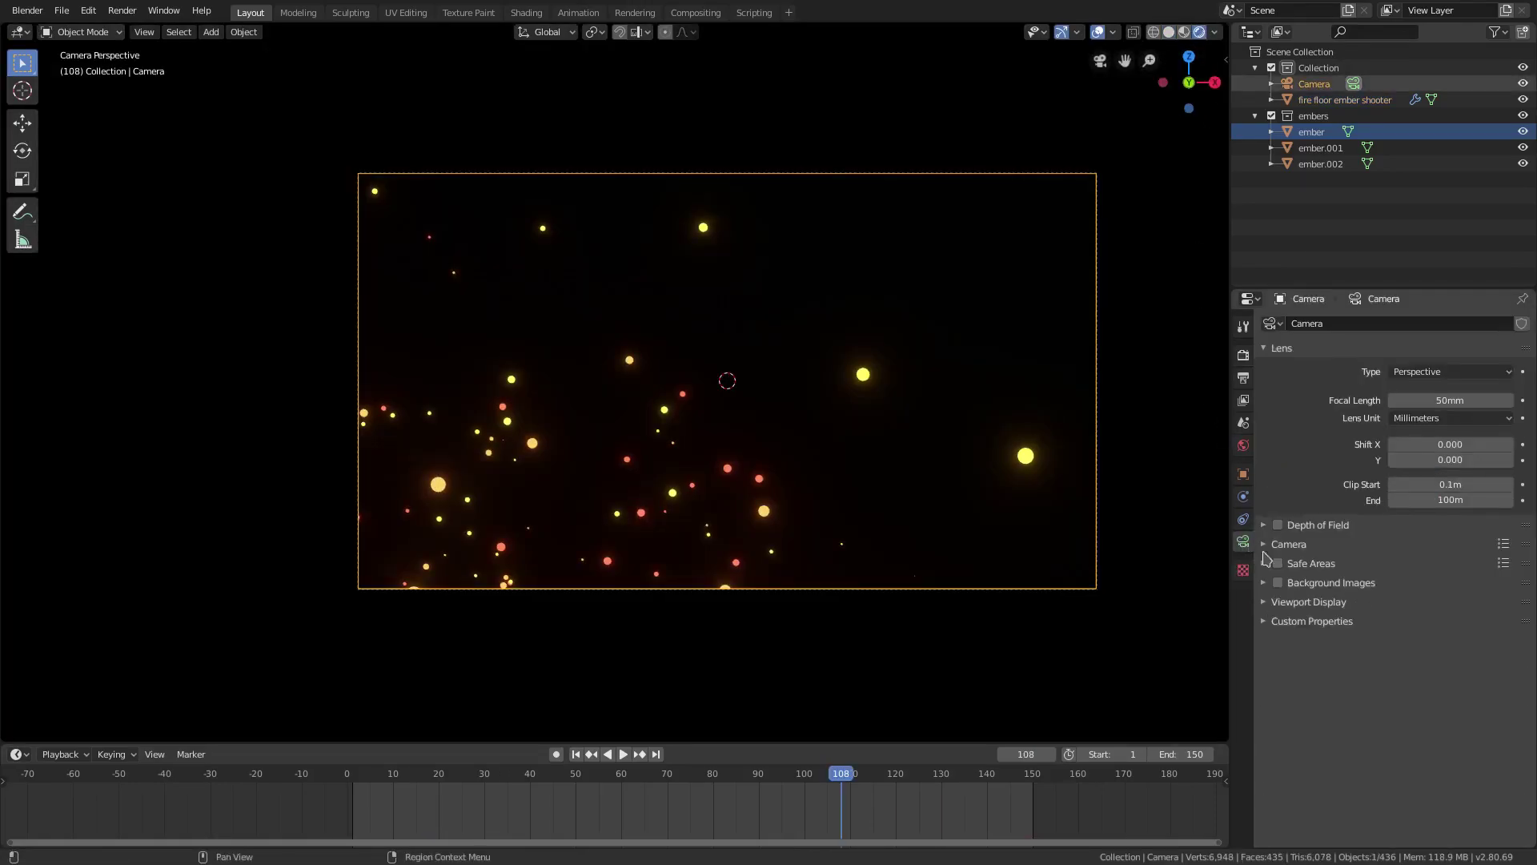
pyautogui.click(1278, 526)
pyautogui.click(1266, 524)
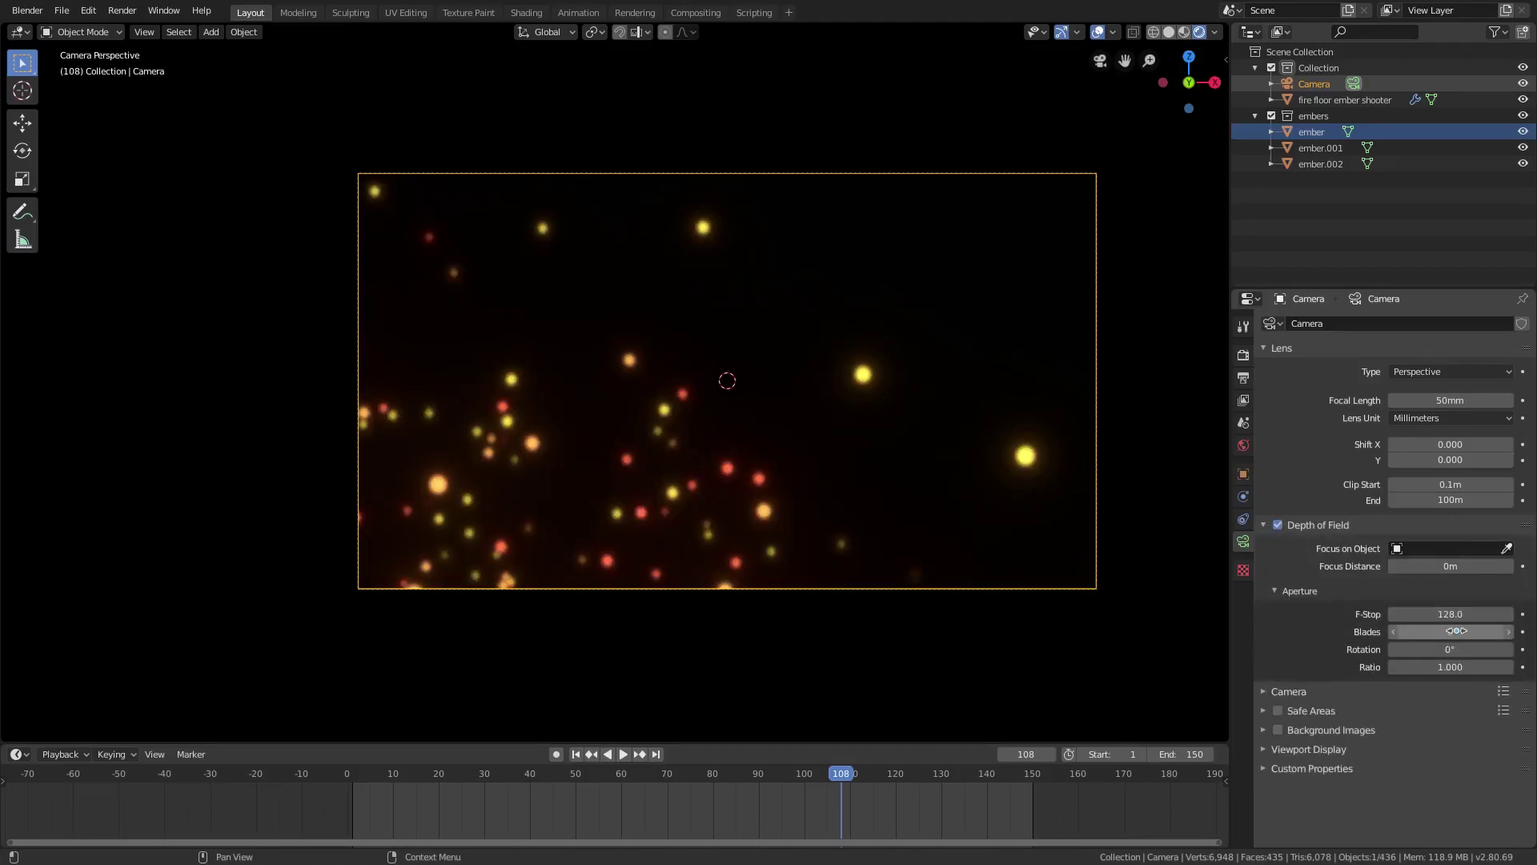
pyautogui.moveTo(1450, 614); pyautogui.dragTo(1385, 614)
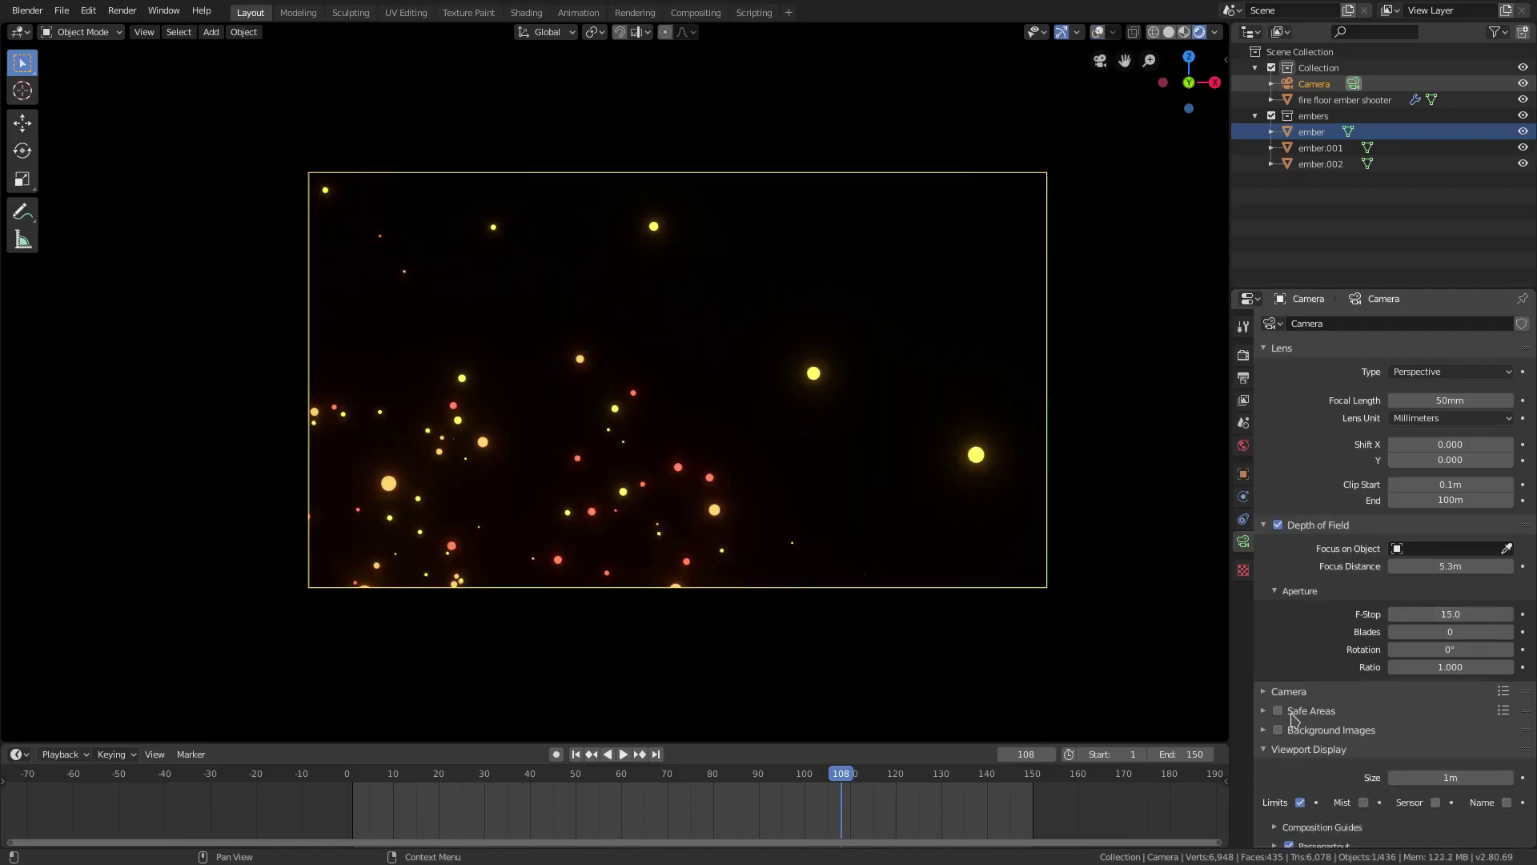
pyautogui.moveTo(1450, 566); pyautogui.dragTo(1396, 566)
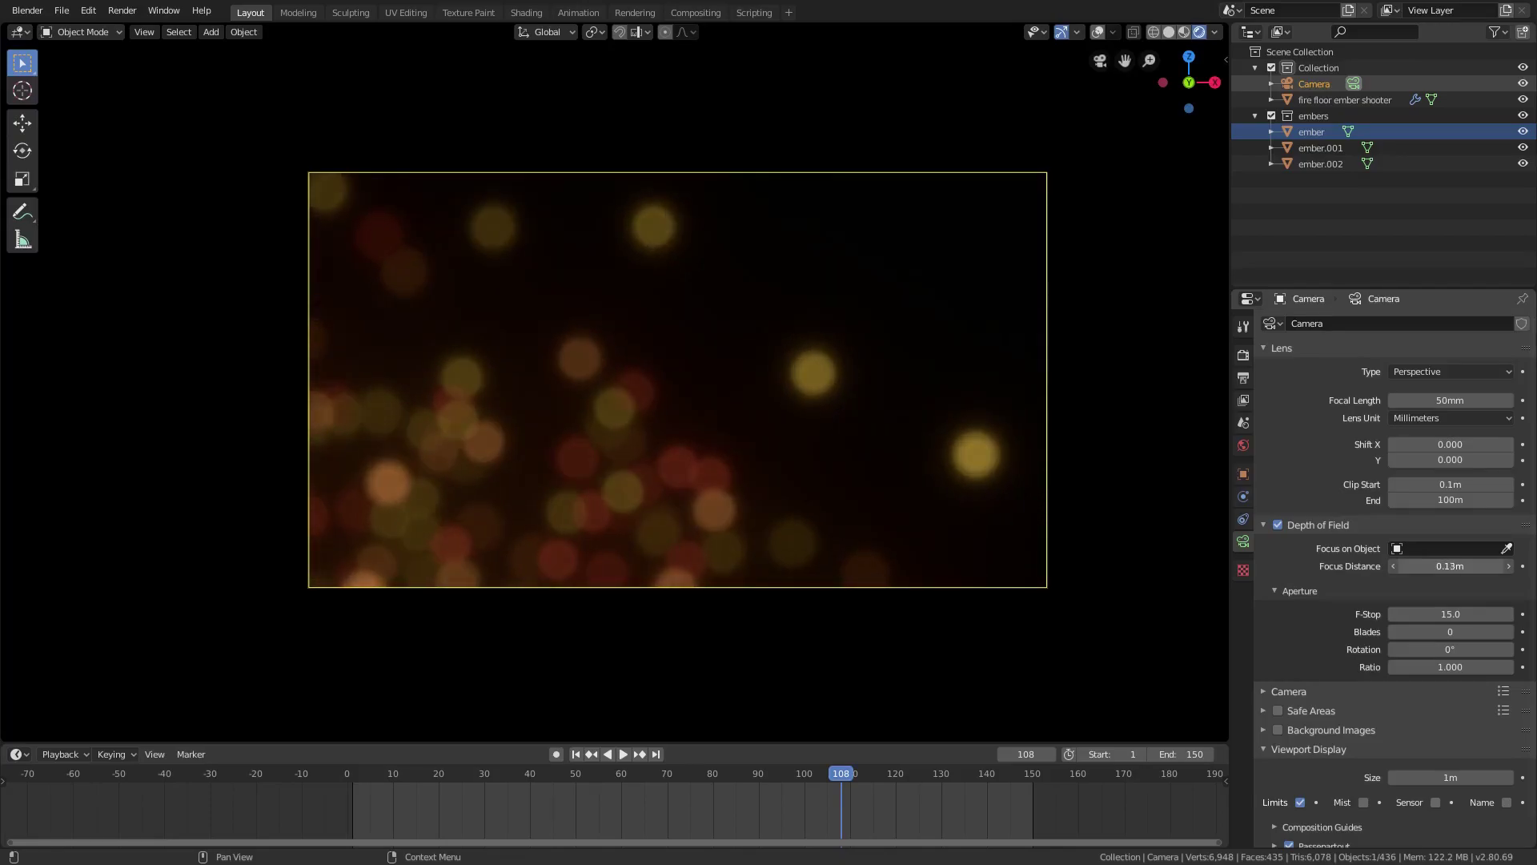
pyautogui.click(576, 754)
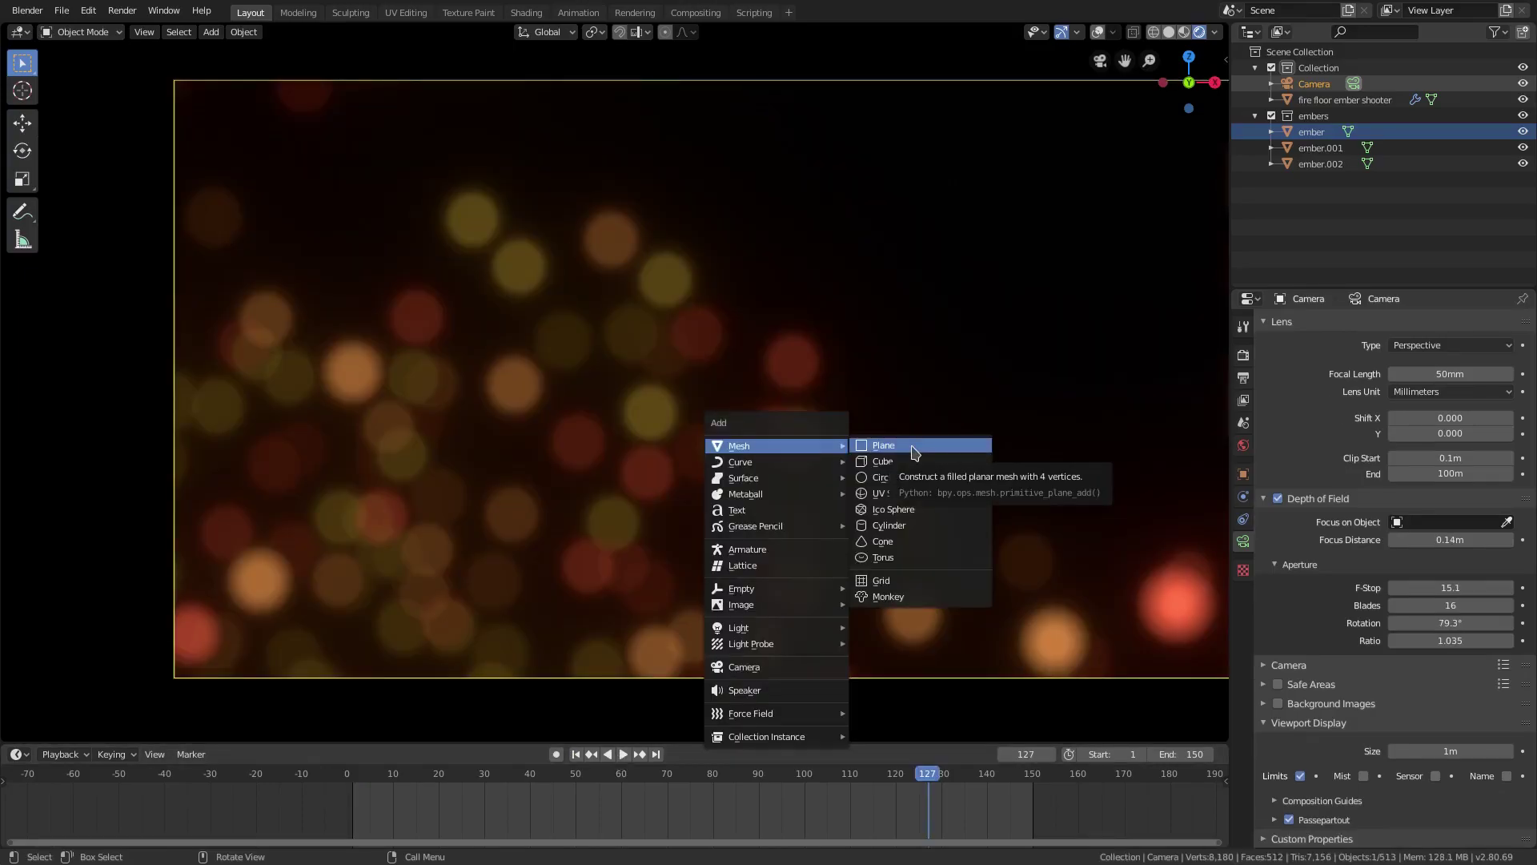
pyautogui.click(884, 445)
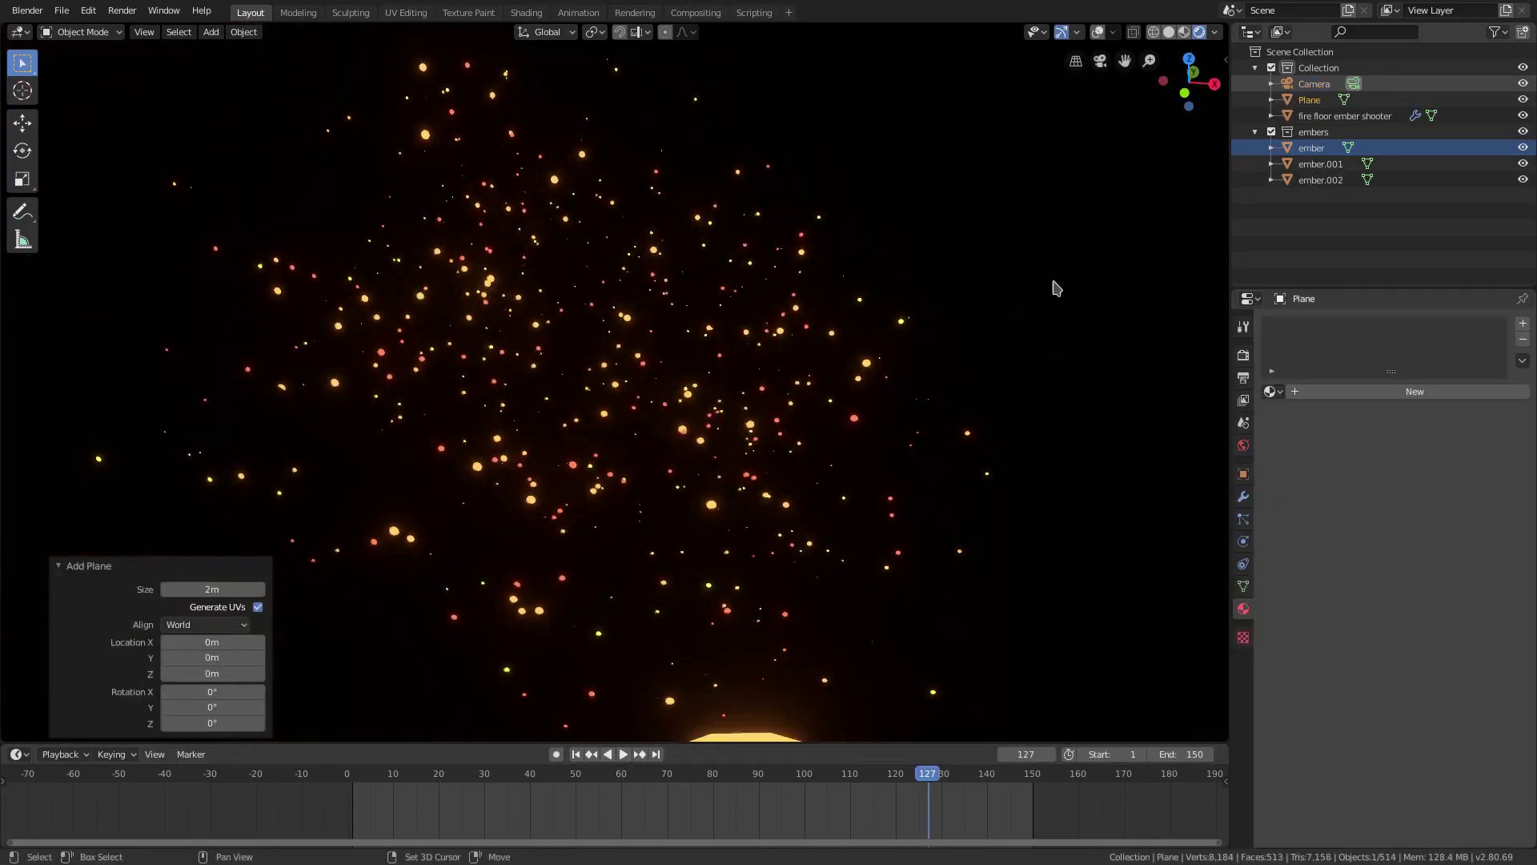
pyautogui.click(1168, 34)
pyautogui.scroll(-3, 848, 394)
pyautogui.moveTo(788, 472)
pyautogui.mouseDown(button='middle')
pyautogui.moveTo(848, 464)
pyautogui.moveTo(865, 478)
pyautogui.mouseUp(button='middle')
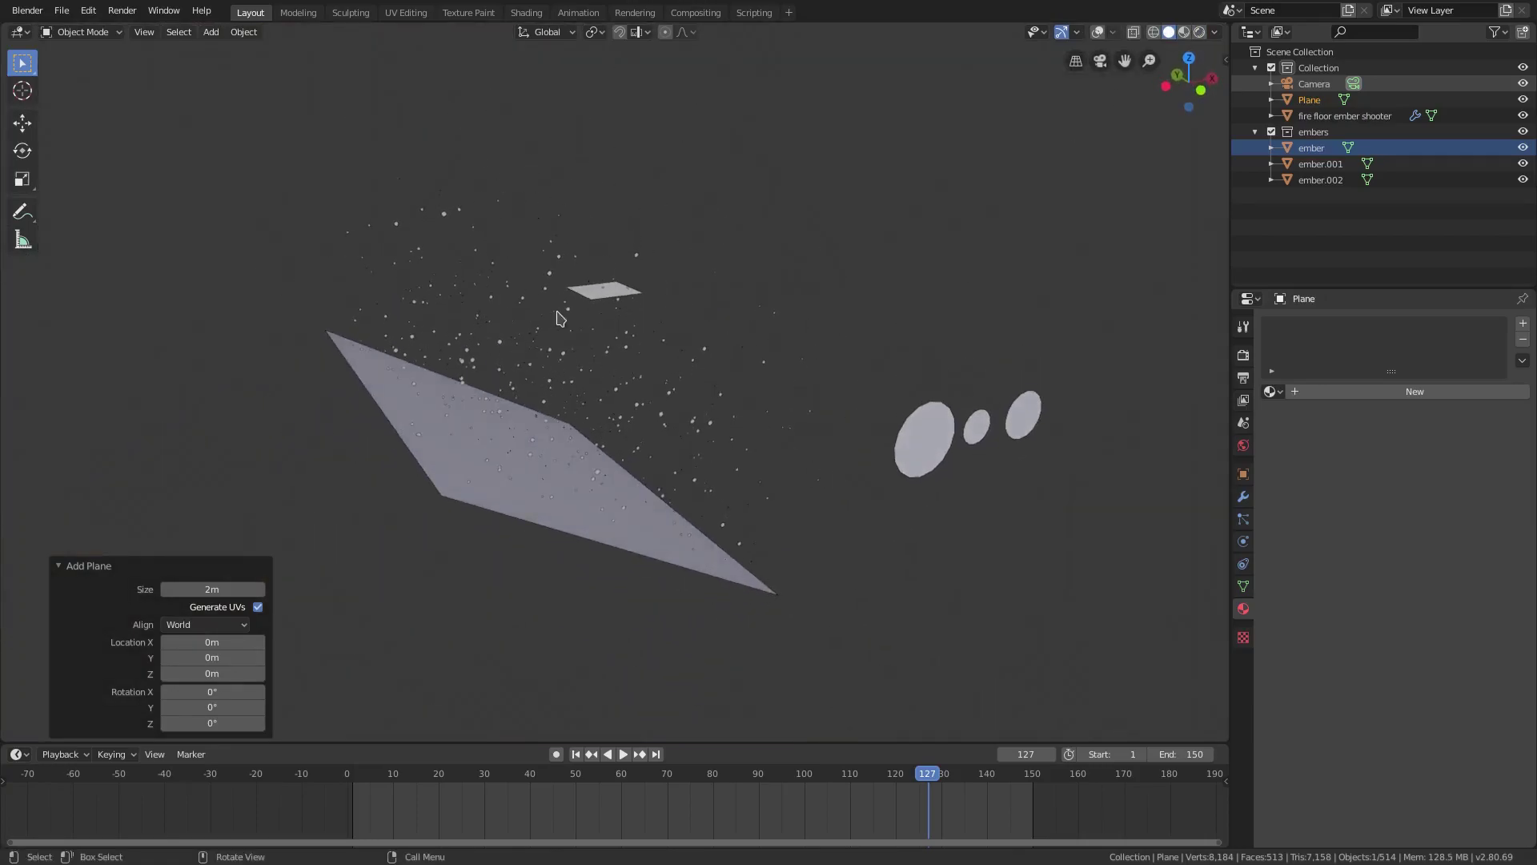
pyautogui.click(592, 295)
pyautogui.click(592, 290)
pyautogui.click(603, 290)
pyautogui.moveTo(604, 290); pyautogui.dragTo(532, 334, button='middle')
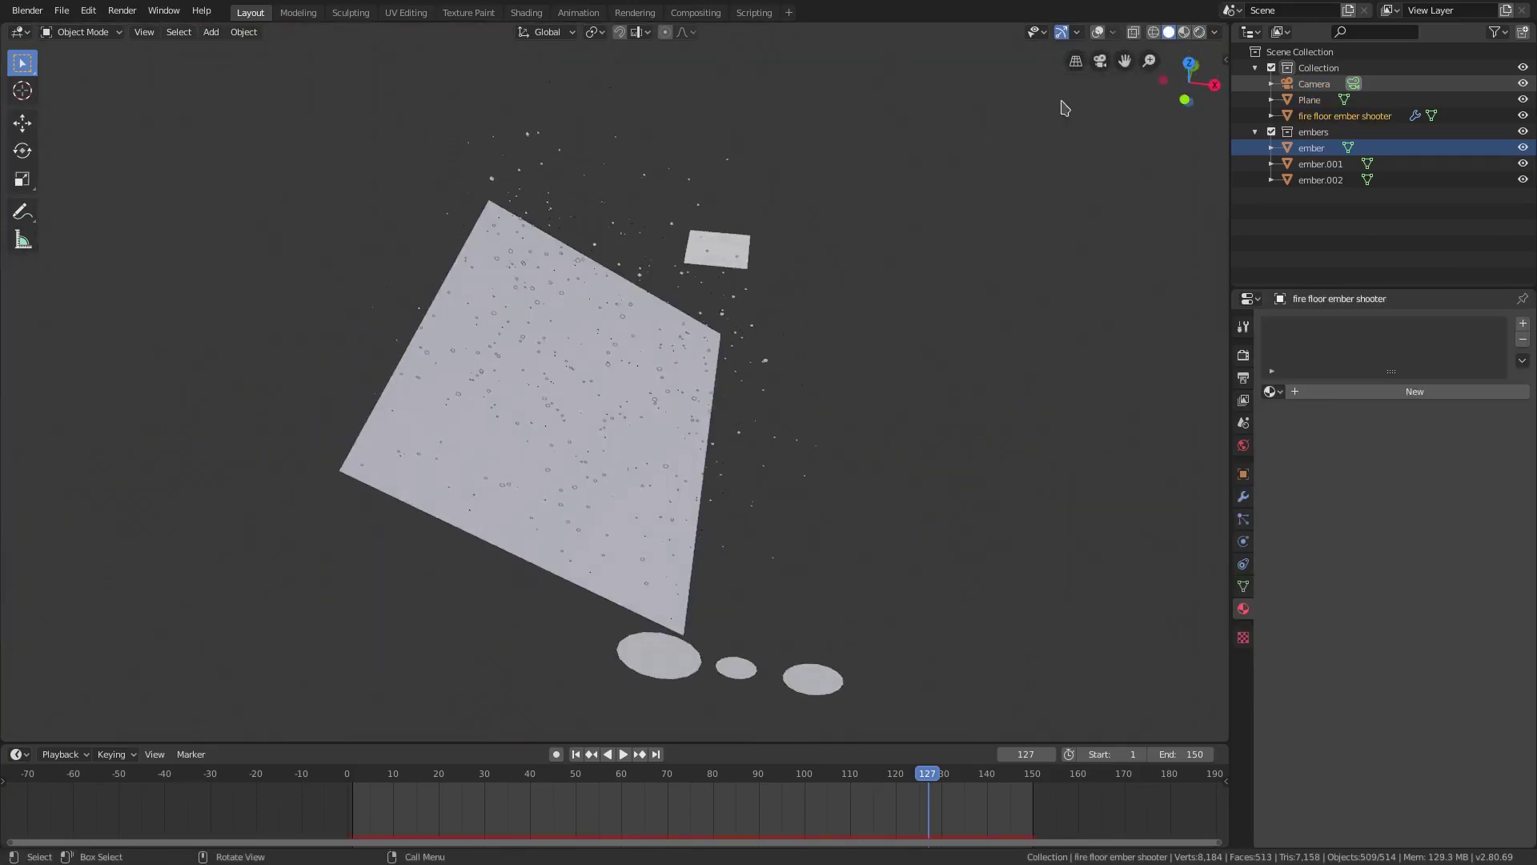
pyautogui.click(1103, 34)
pyautogui.click(735, 250)
pyautogui.press('Delete')
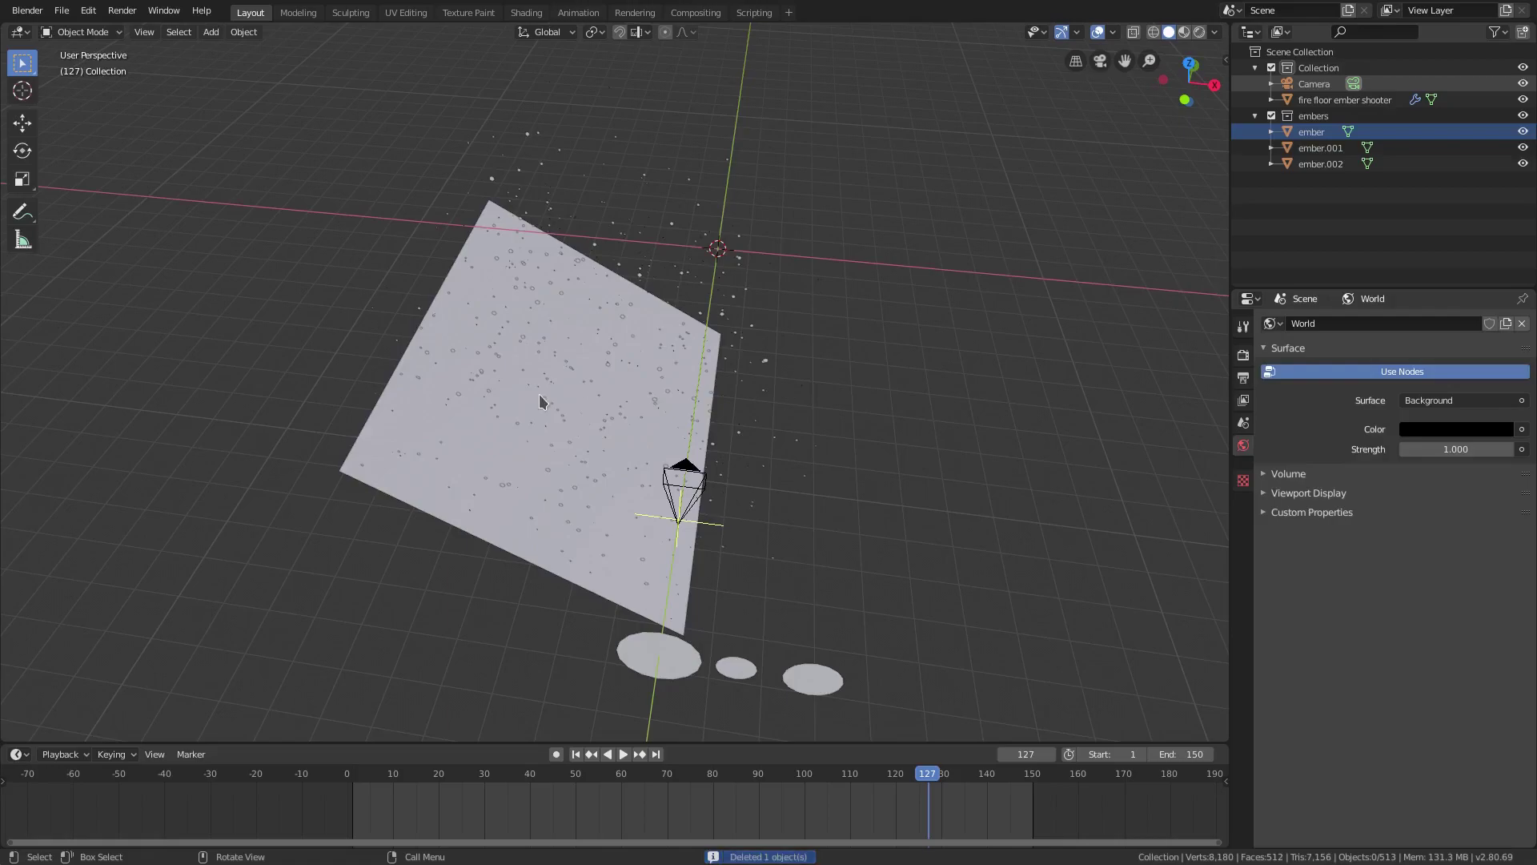
# Step: Duplicate the fire floor ember shooter and move the copy about -1.39 m along X
pyautogui.click(540, 395)
pyautogui.moveTo(572, 436); pyautogui.dragTo(601, 389, button='middle')
pyautogui.hotkey('shift', 'd')
pyautogui.press('Escape')
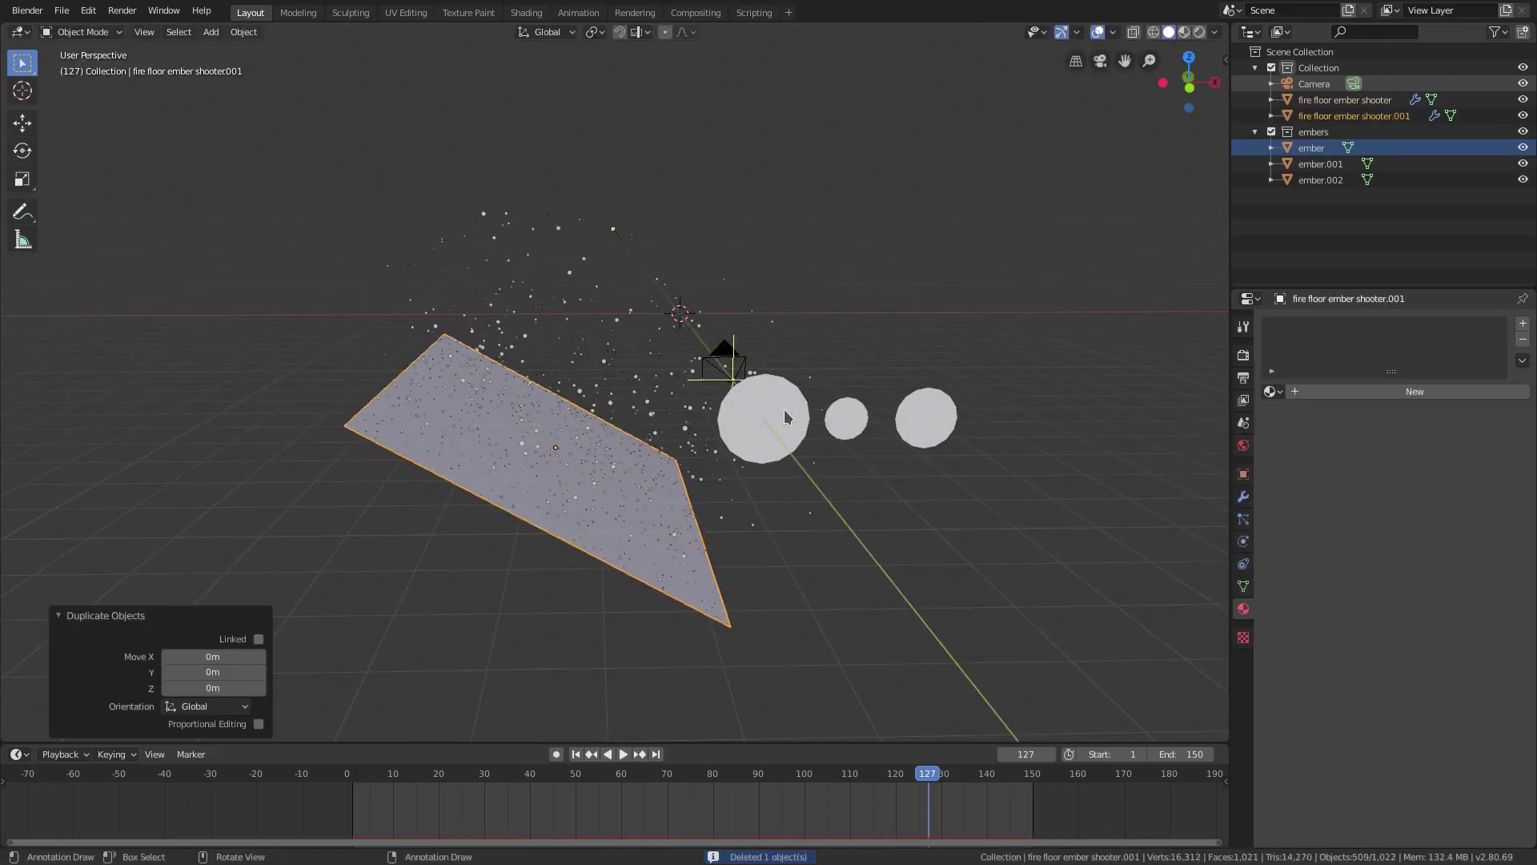
pyautogui.press('g')
pyautogui.click(748, 411)
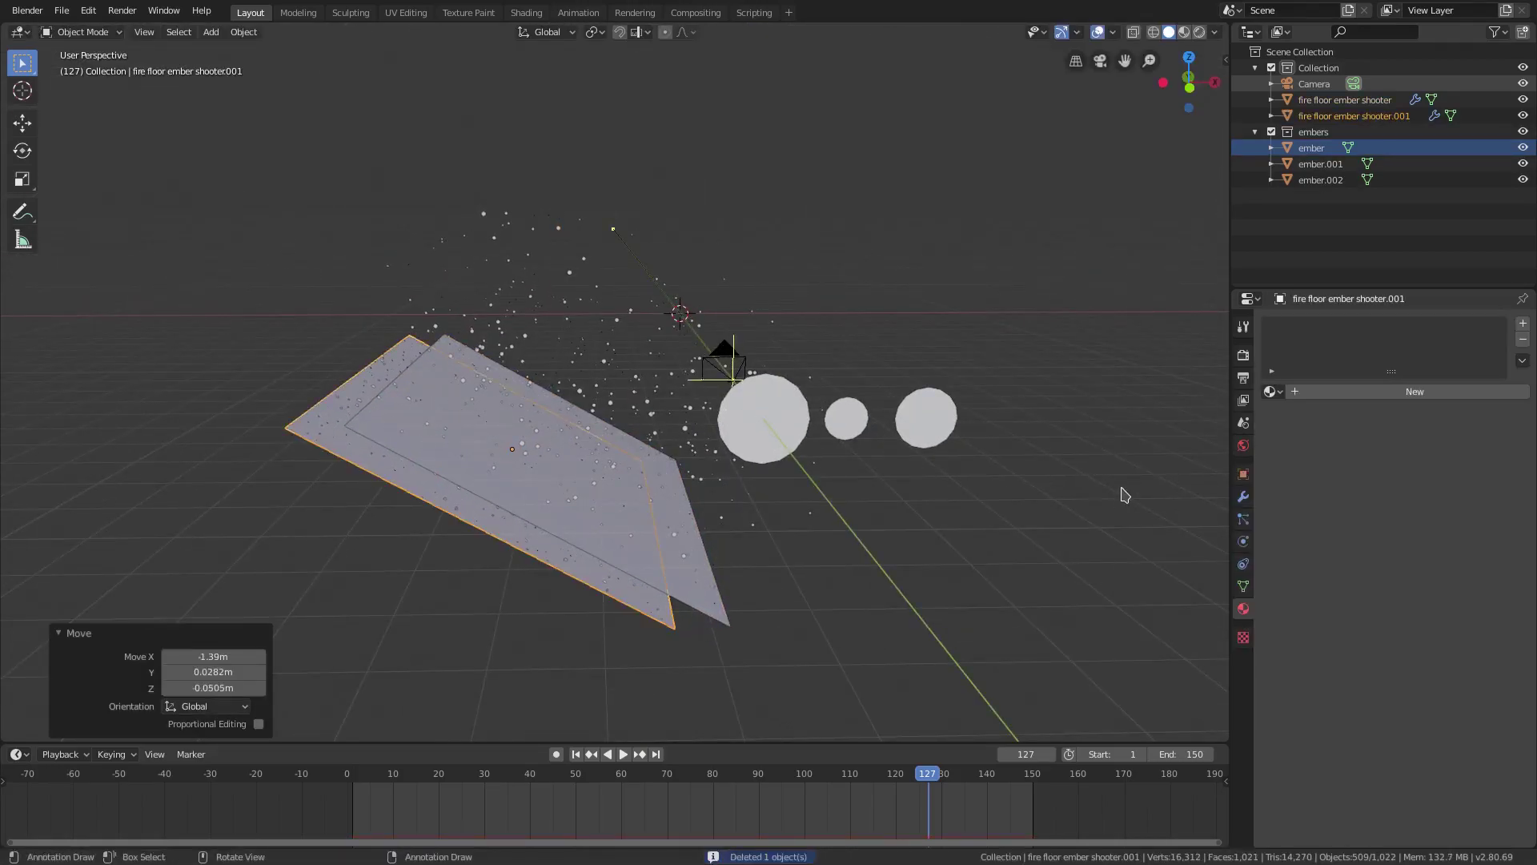
# Step: Tilt the duplicated ember shooter slightly about the Y axis and adjust its position
pyautogui.press('r')
pyautogui.press('y')
pyautogui.click(1108, 456)
pyautogui.moveTo(1108, 457); pyautogui.dragTo(1146, 467, button='middle')
pyautogui.press('g')
pyautogui.click(1112, 433)
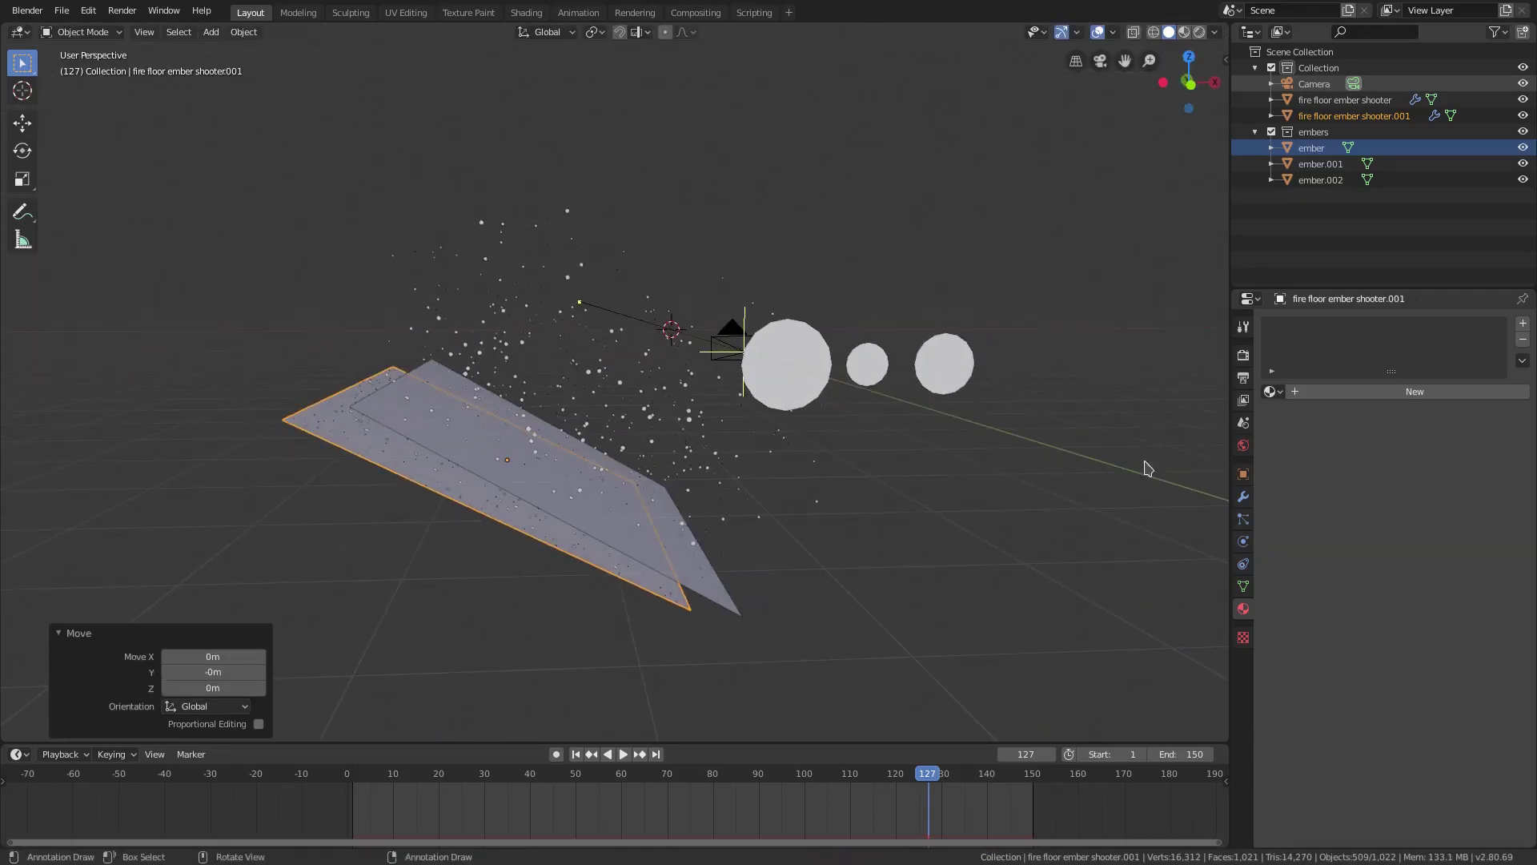
pyautogui.click(1245, 587)
pyautogui.click(1243, 610)
pyautogui.click(1272, 392)
pyautogui.click(1272, 394)
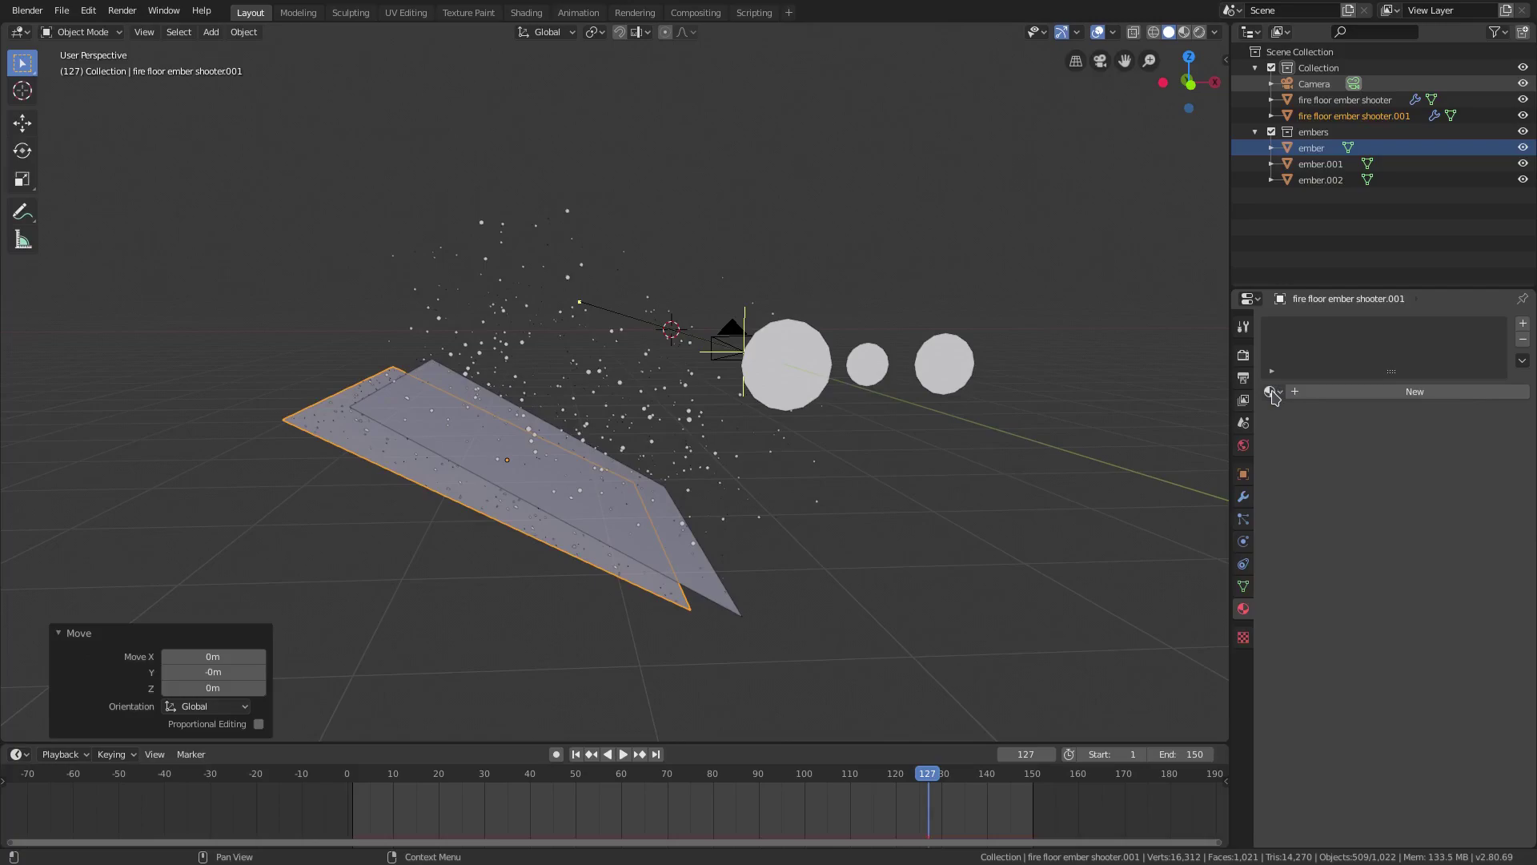
pyautogui.moveTo(385, 412); pyautogui.dragTo(353, 427, button='middle')
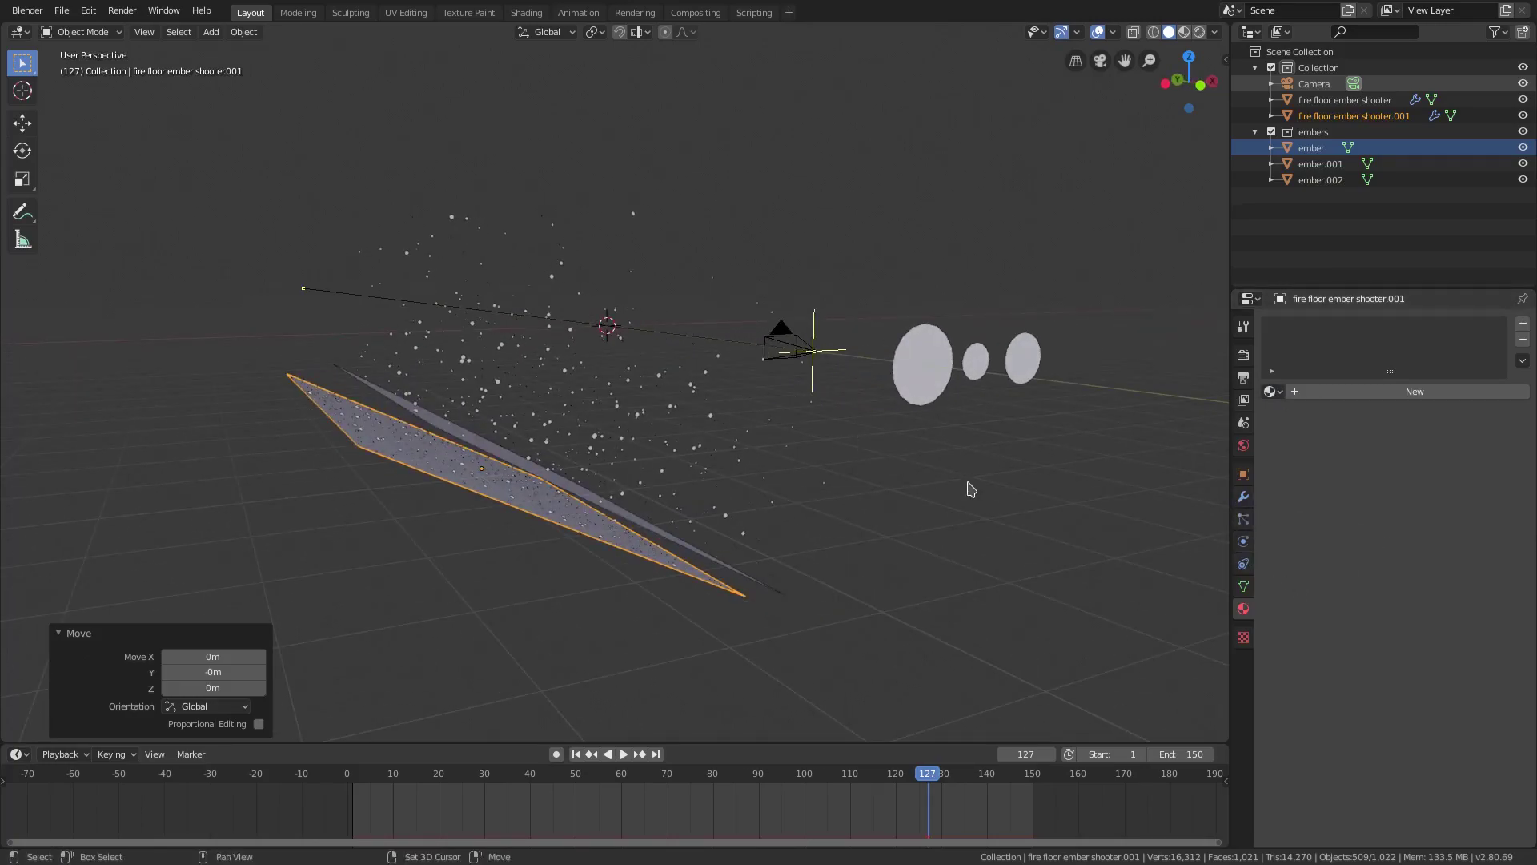
# Step: Add a 2 m plane at the world origin and scale it to about 0.042 along Y to form a thin strip
pyautogui.keyDown('shift'); pyautogui.moveTo(968, 483); pyautogui.dragTo(837, 465, button='middle'); pyautogui.keyUp('shift')
pyautogui.hotkey('shift', 'a')
pyautogui.moveTo(719, 323)
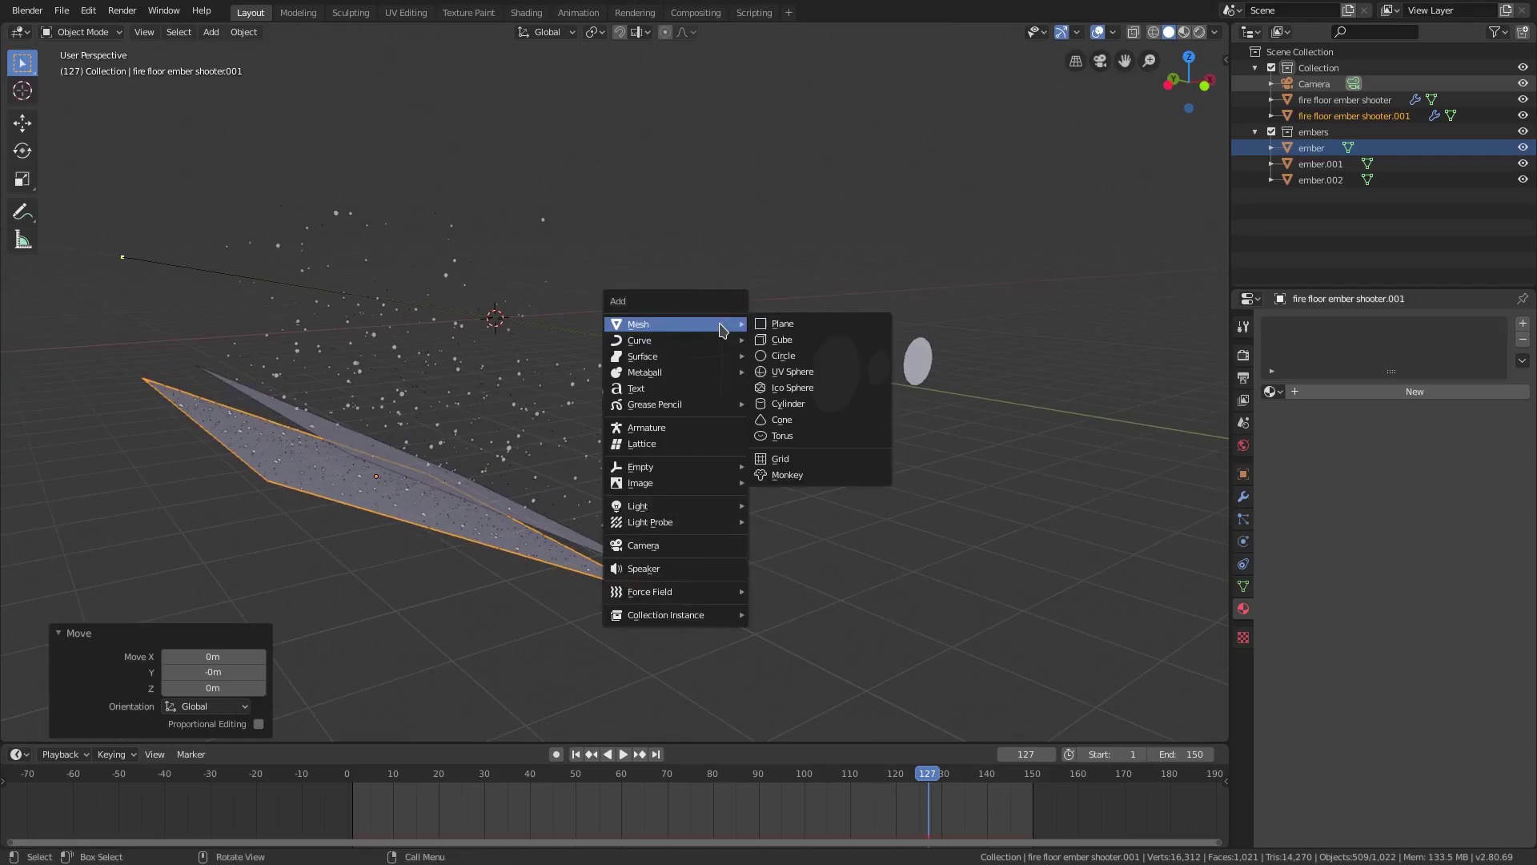
pyautogui.click(859, 324)
pyautogui.moveTo(858, 324); pyautogui.dragTo(1053, 388, button='middle')
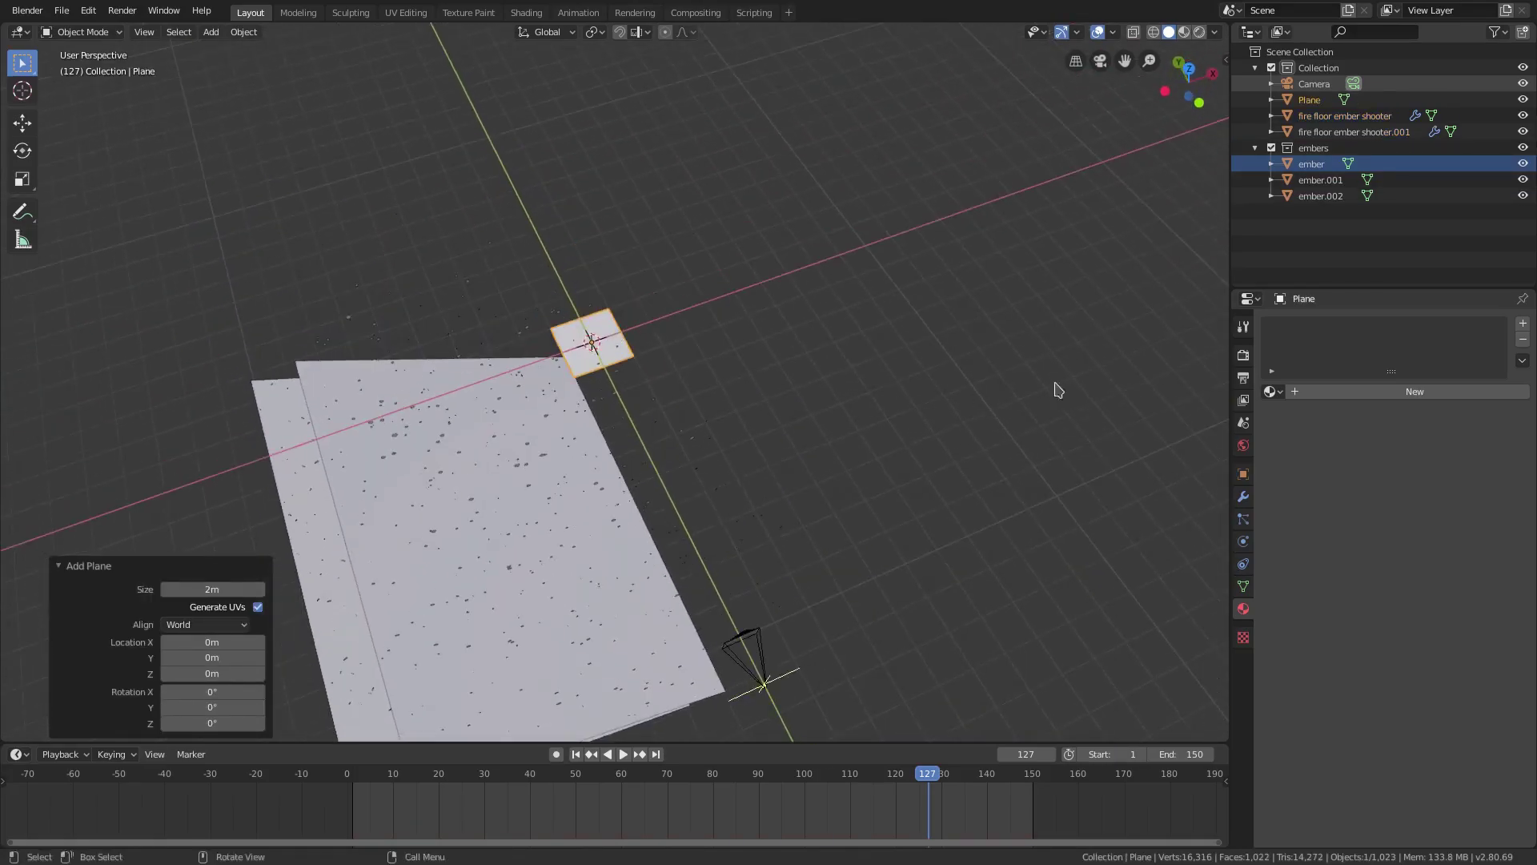
pyautogui.press('s')
pyautogui.press('y')
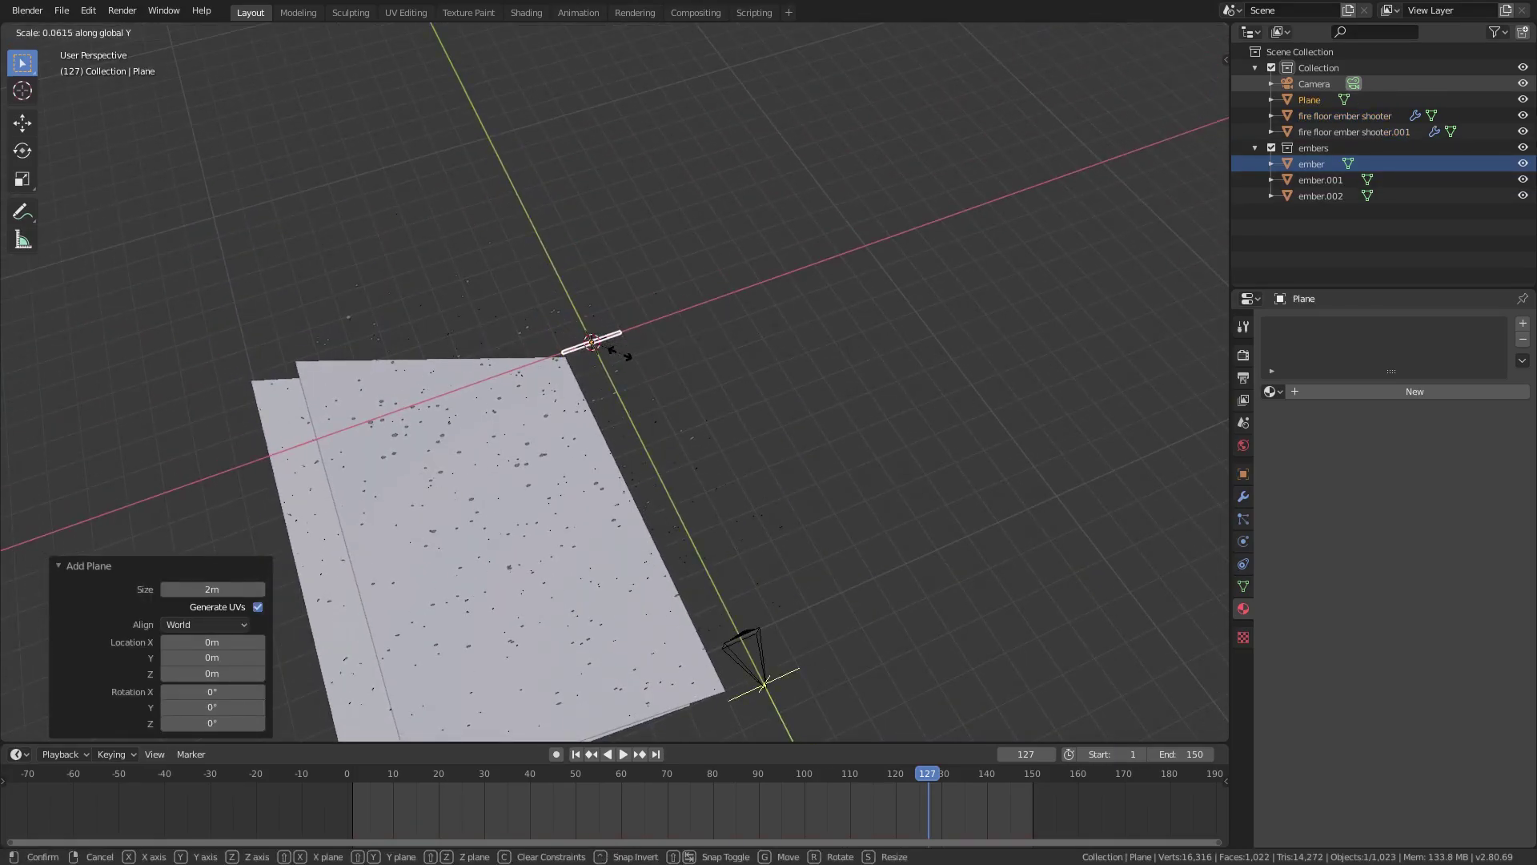
pyautogui.click(609, 352)
# Step: Move the thin strip about -15.6 m along Y, past the three ember discs
pyautogui.moveTo(609, 352); pyautogui.dragTo(821, 540, button='middle')
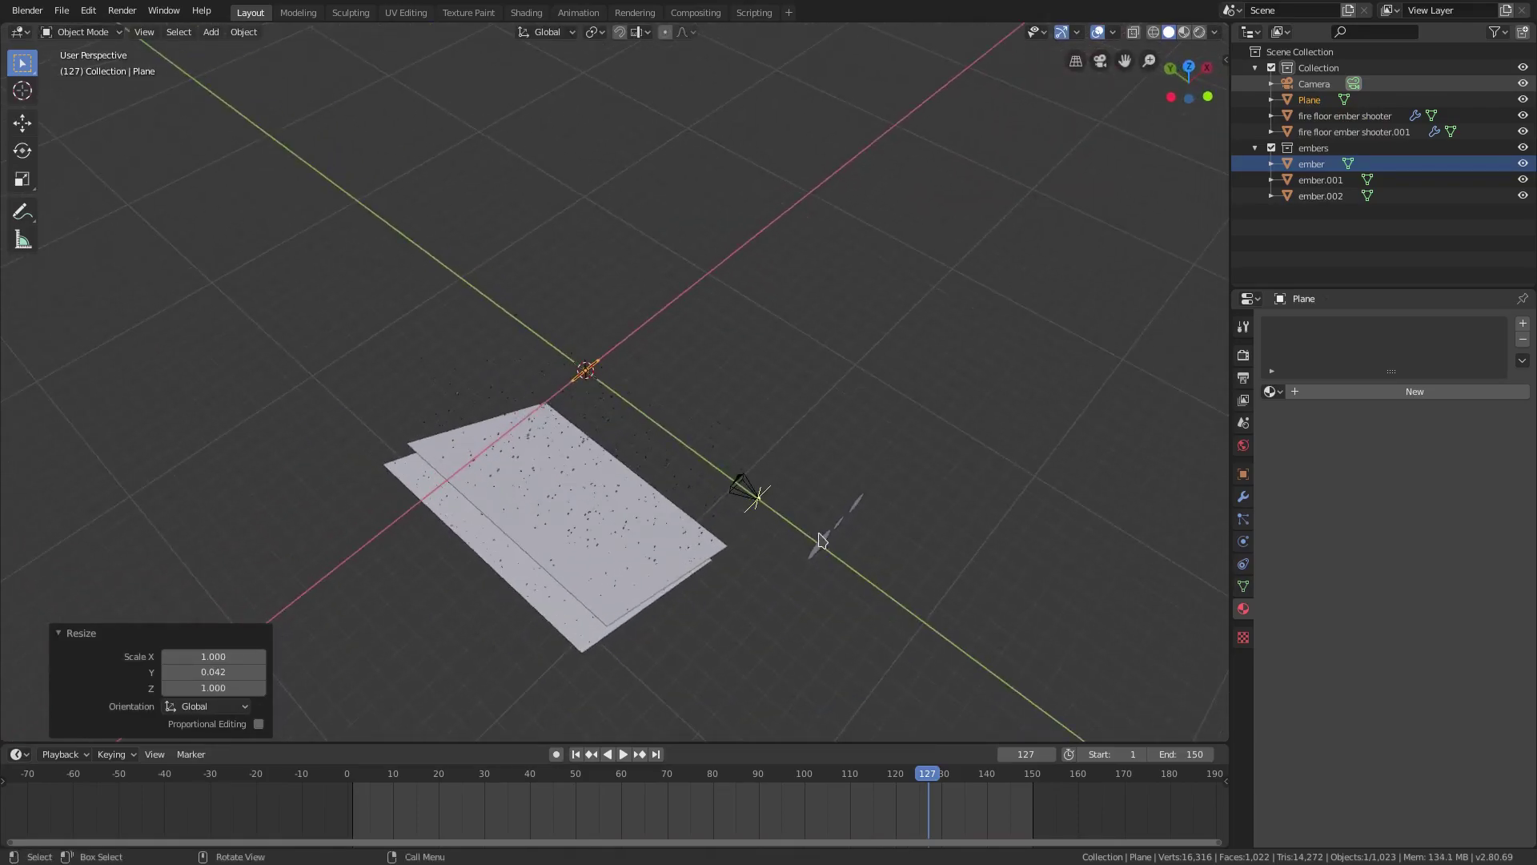
pyautogui.press('g')
pyautogui.press('y')
pyautogui.click(873, 577)
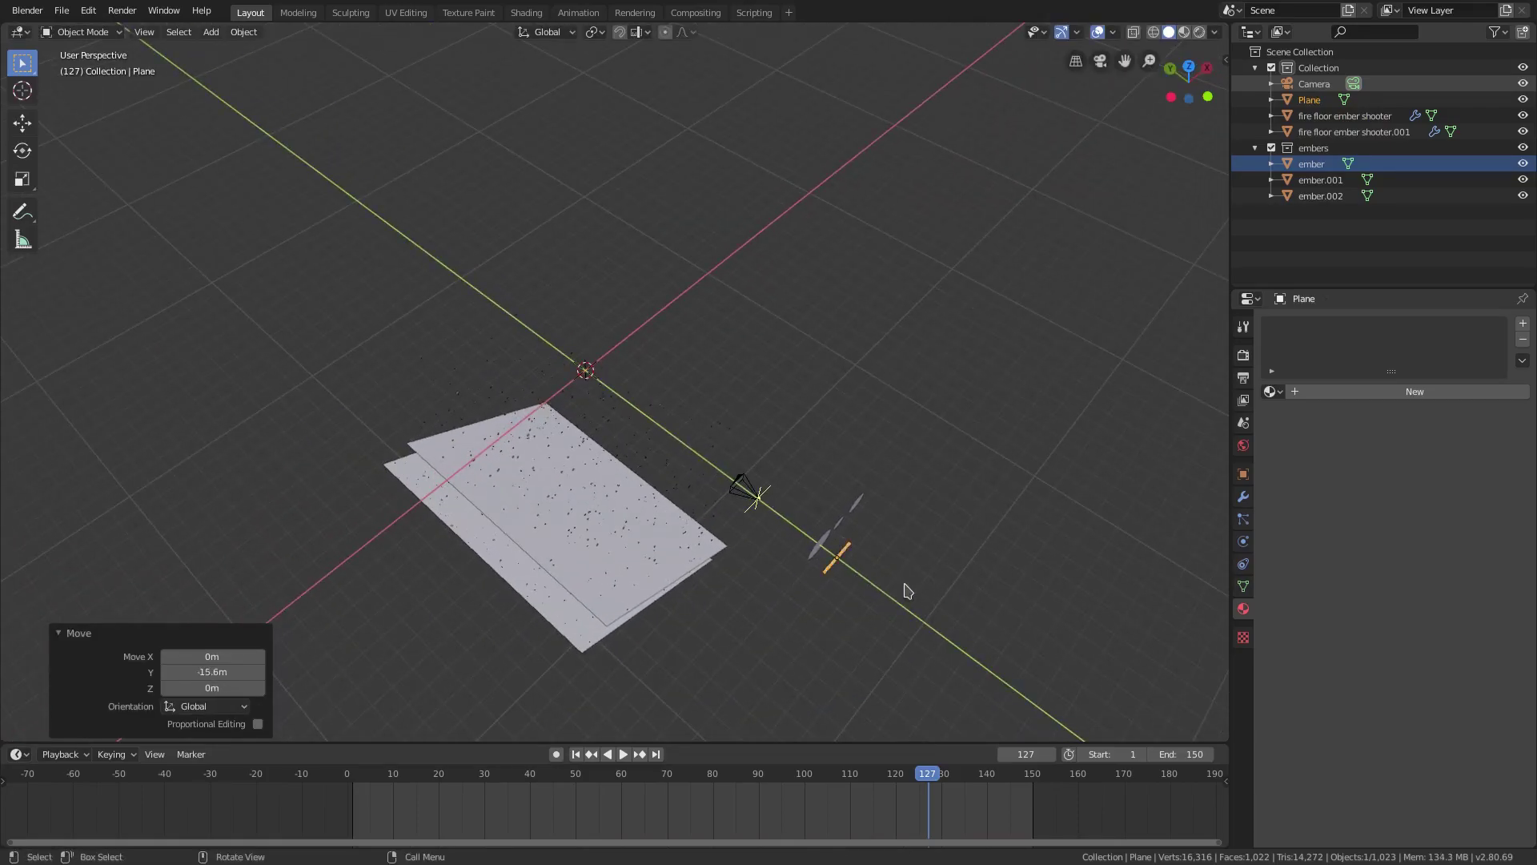
# Step: Add one centred loop cut lengthwise to the strip and scale it about 1.35 along X so both ends taper to points
pyautogui.moveTo(909, 590); pyautogui.dragTo(743, 493, button='middle')
pyautogui.scroll(8, 743, 493)
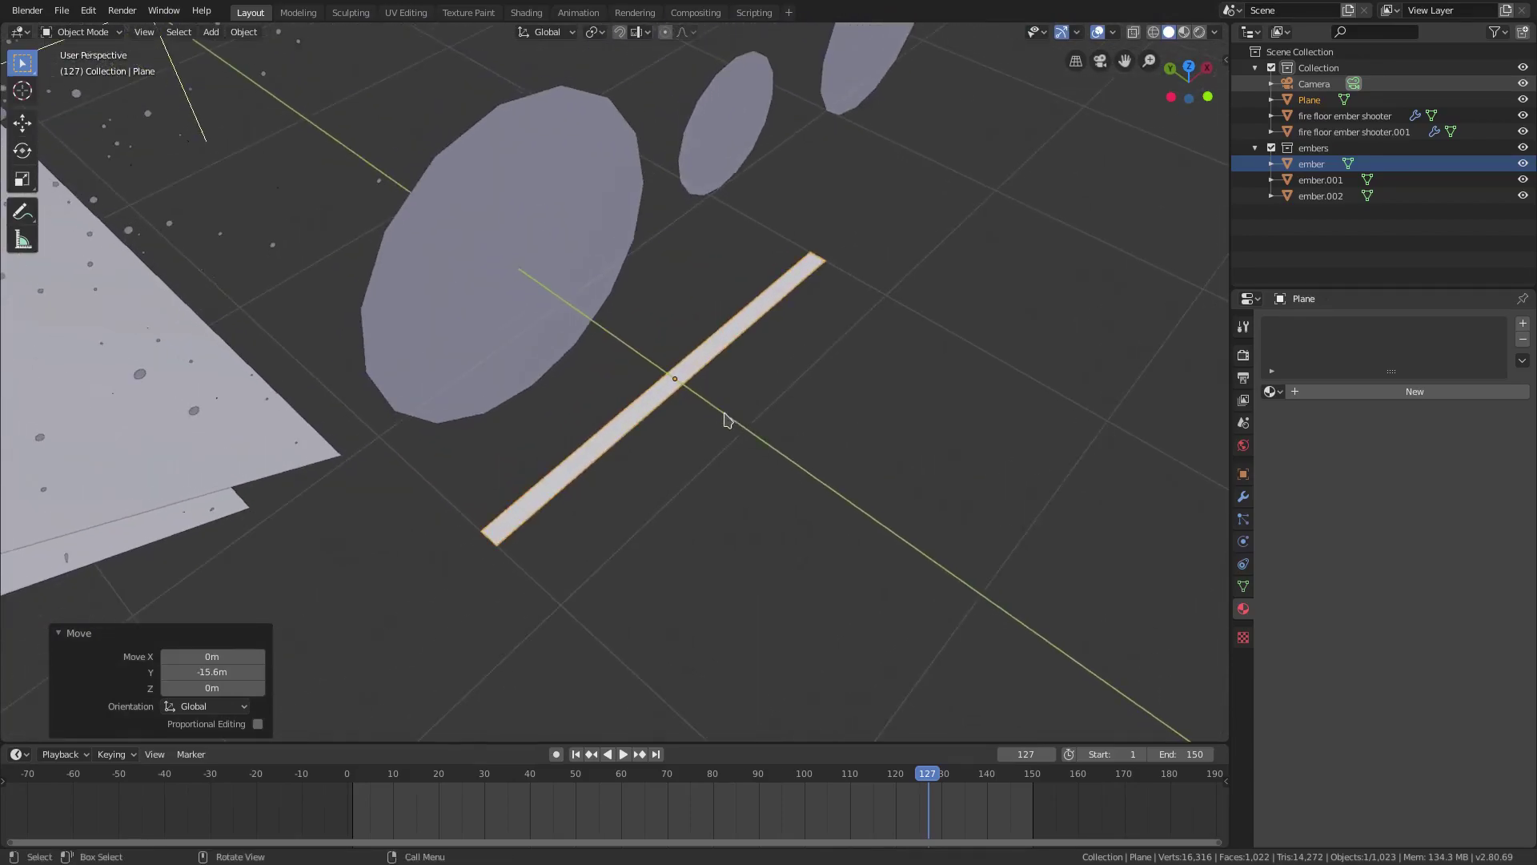
pyautogui.press('Tab')
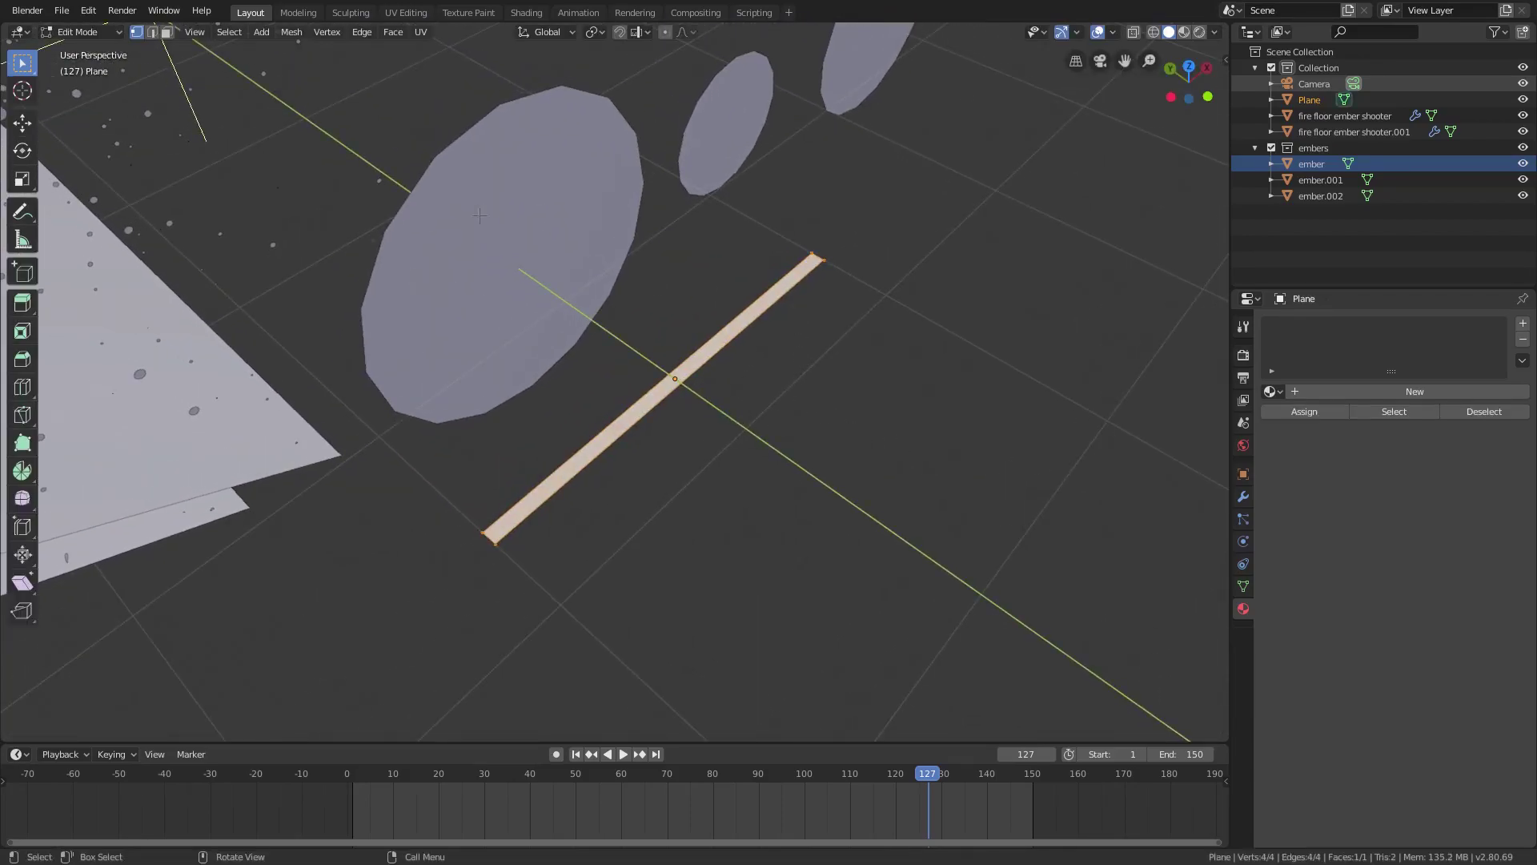
pyautogui.press('Tab')
pyautogui.press('Tab')
pyautogui.click(21, 387)
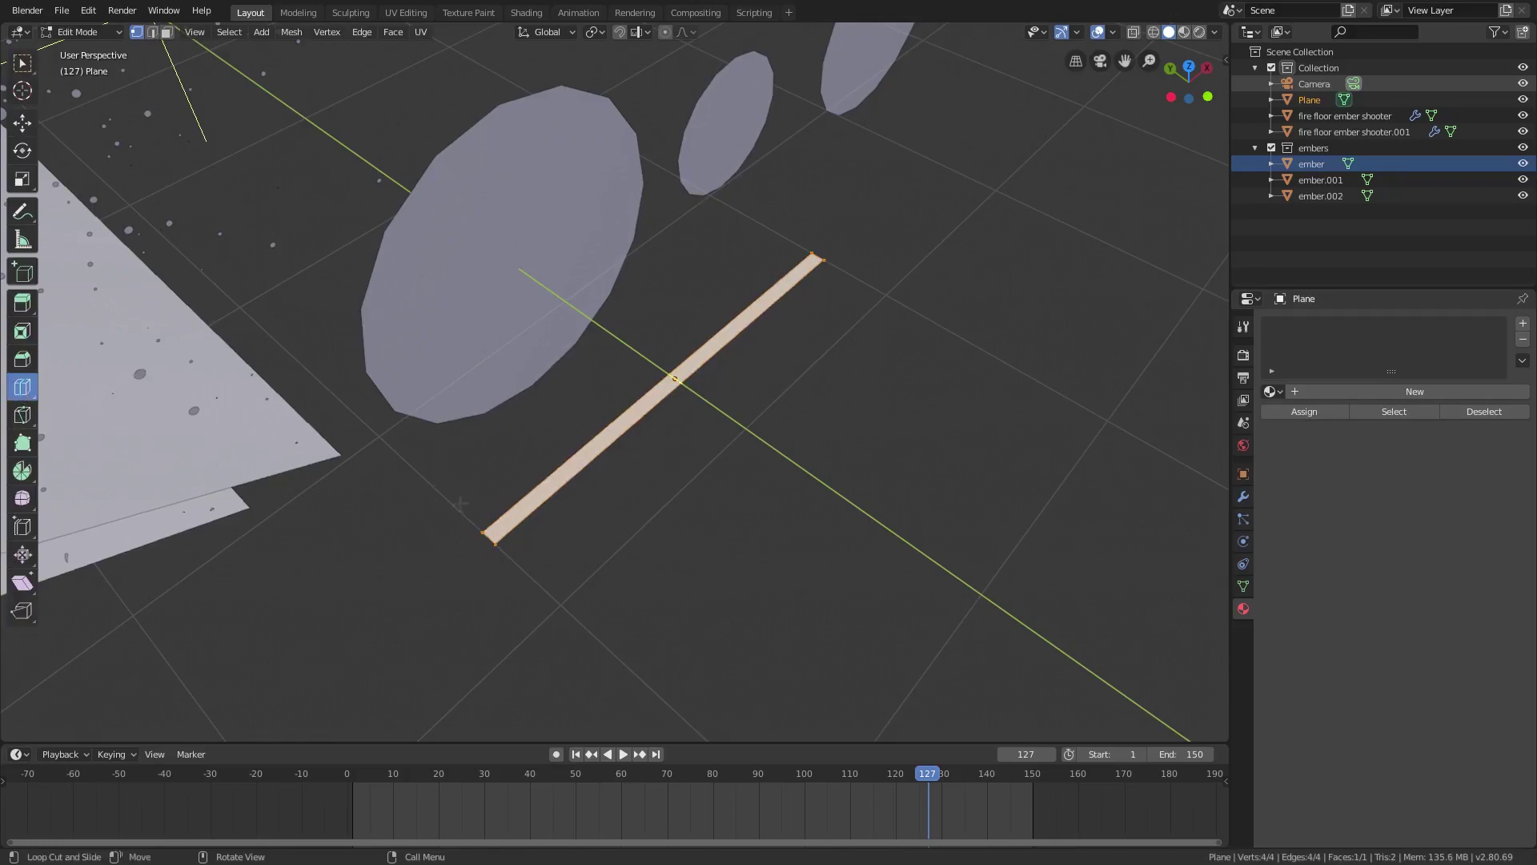
pyautogui.click(493, 537)
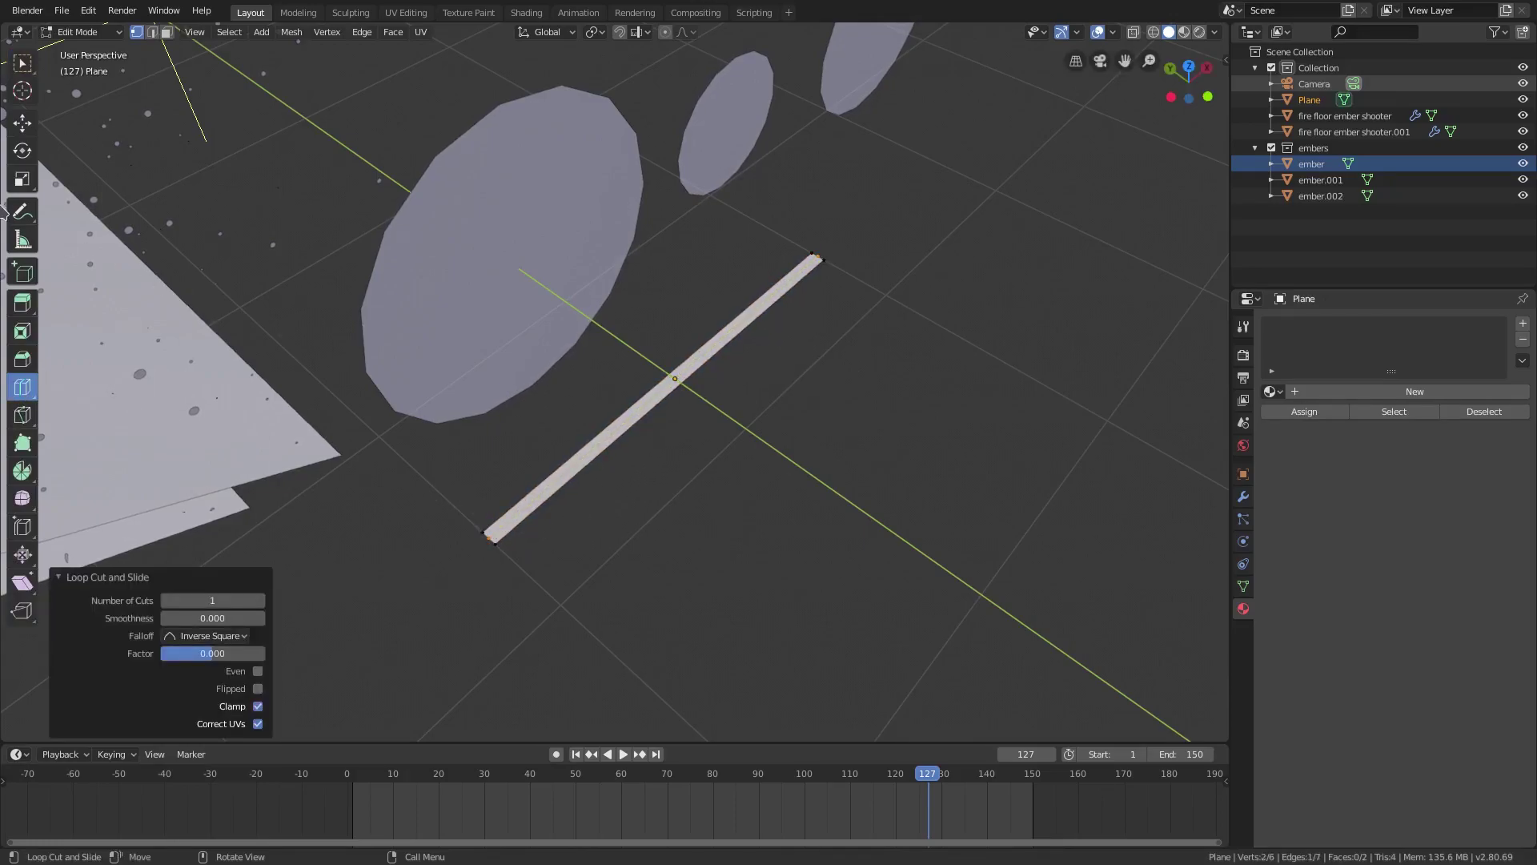
pyautogui.press('s')
pyautogui.press('x')
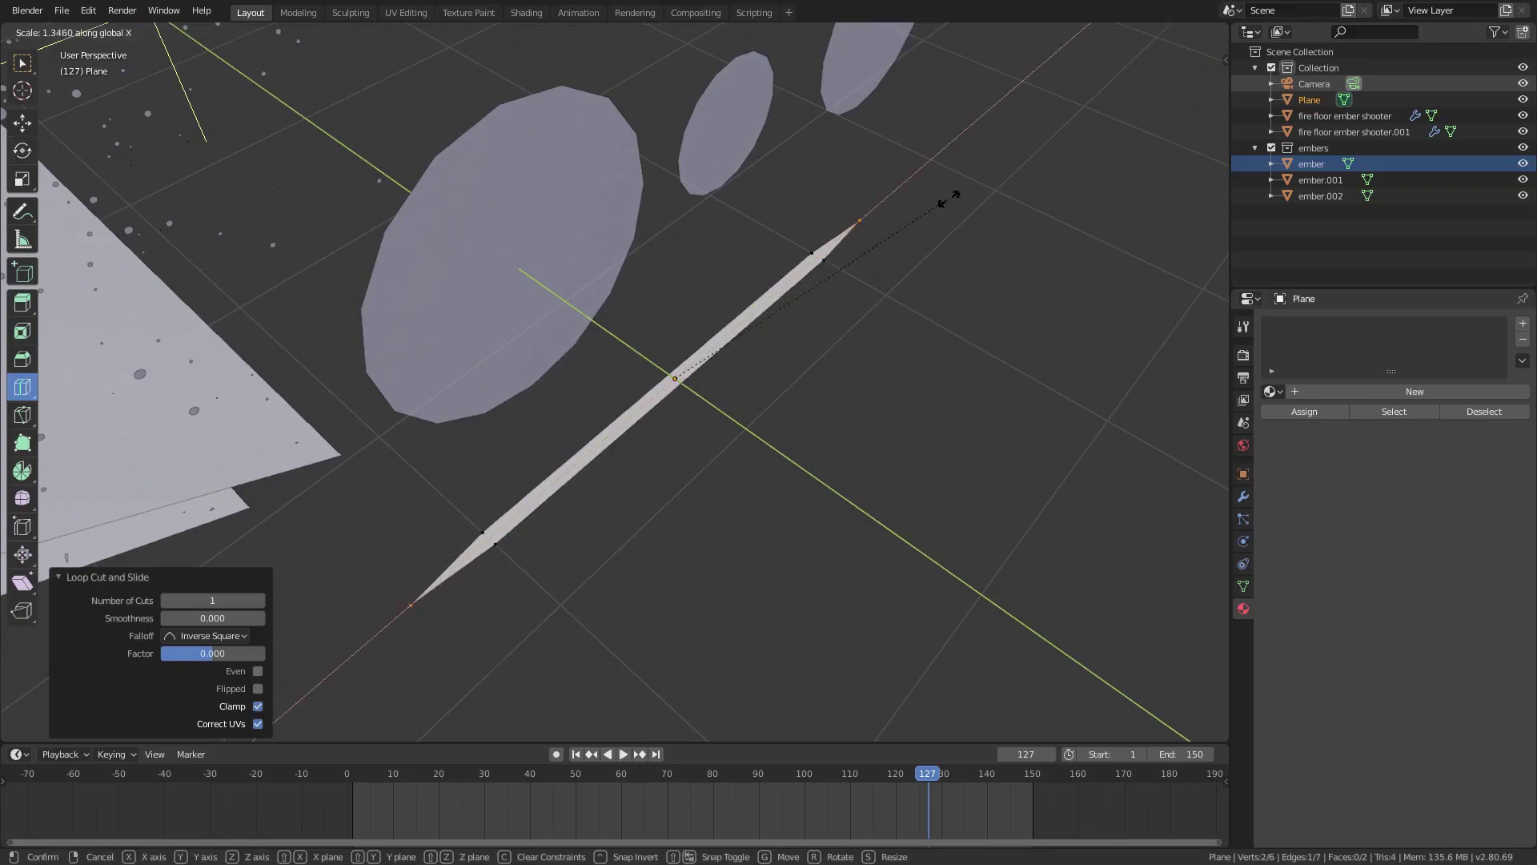
pyautogui.click(941, 198)
pyautogui.press('Tab')
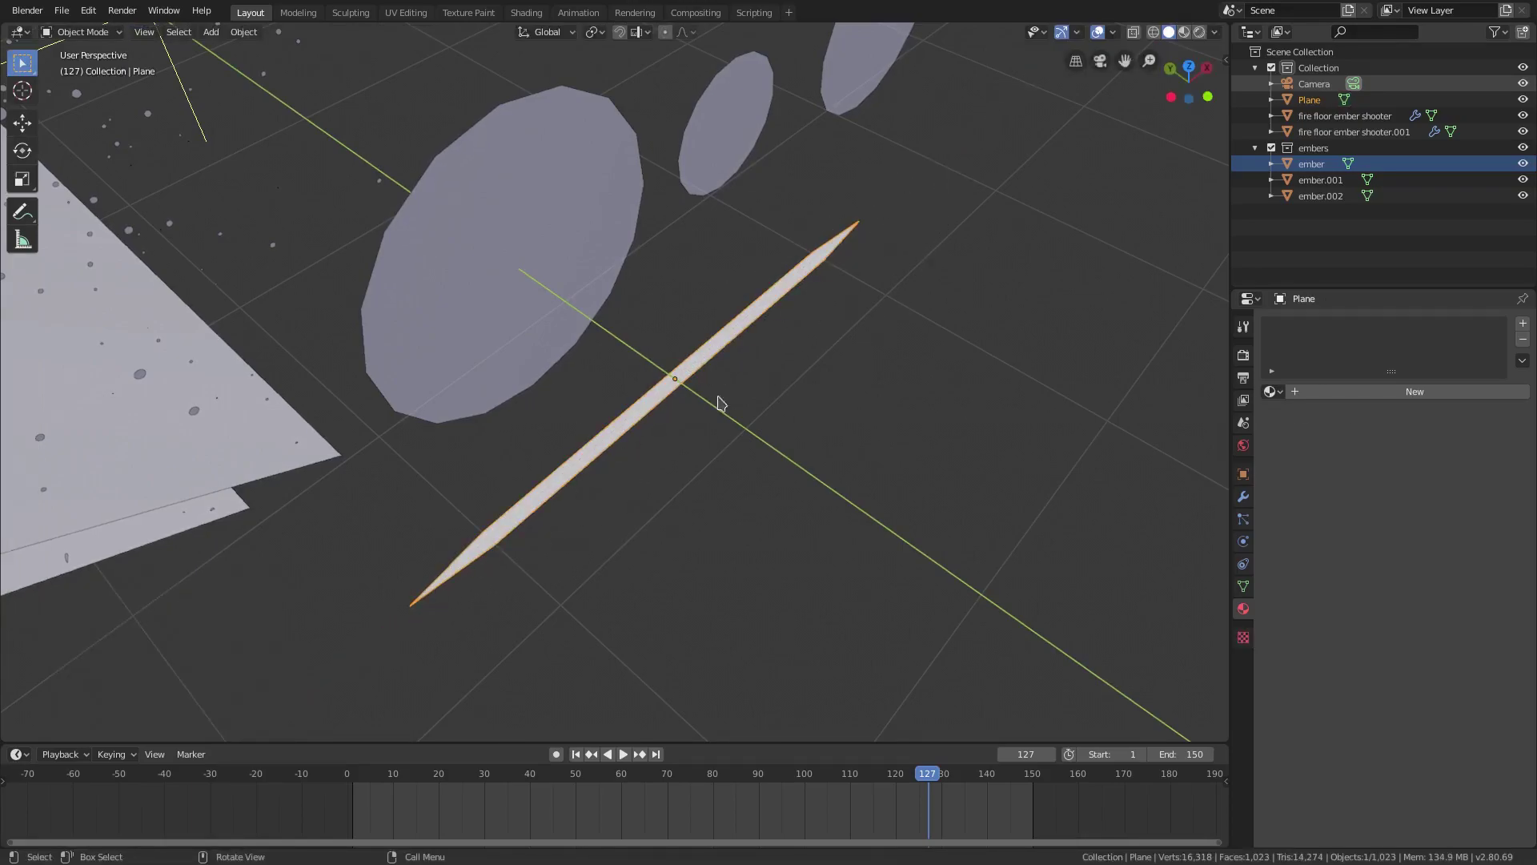
pyautogui.press('Tab')
pyautogui.scroll(-6, 680, 559)
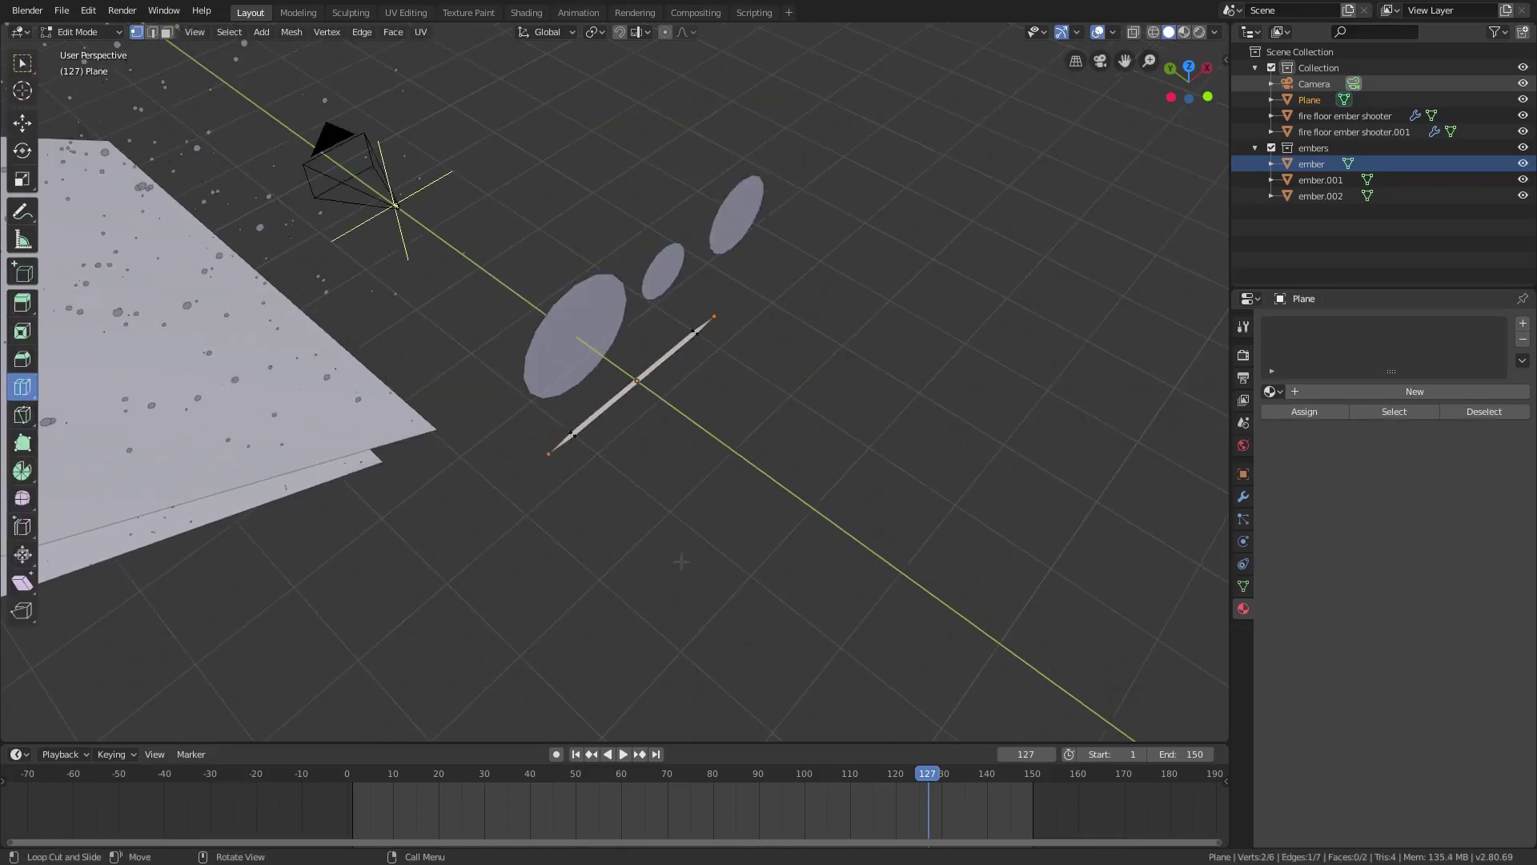
pyautogui.press('Tab')
pyautogui.moveTo(835, 554); pyautogui.dragTo(790, 467, button='middle')
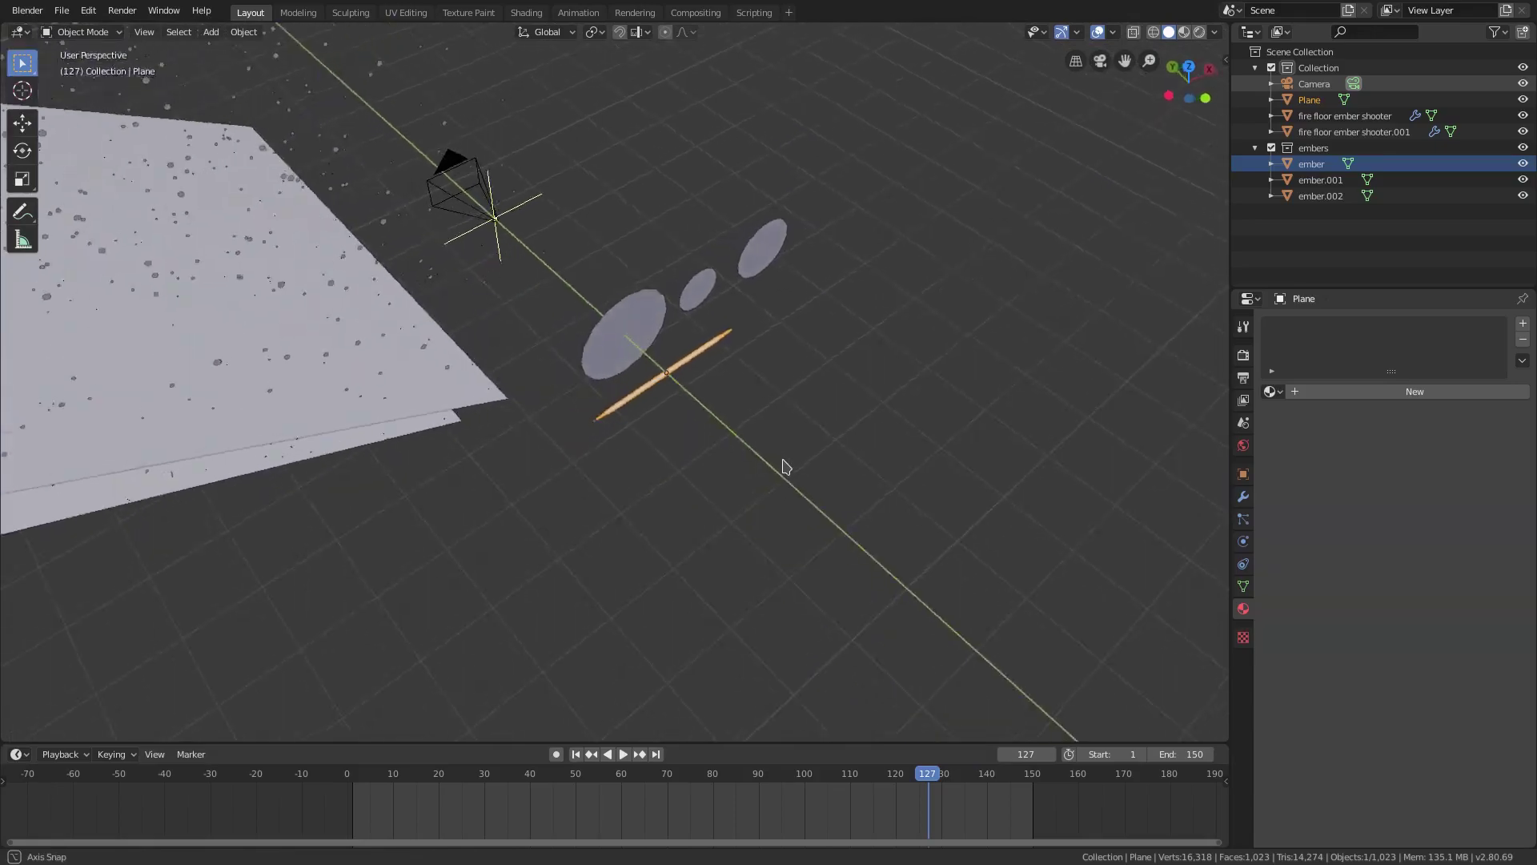
# Step: Give the pointed strip a new Emission material with a pale yellow colour and a strength of 2
pyautogui.click(1270, 391)
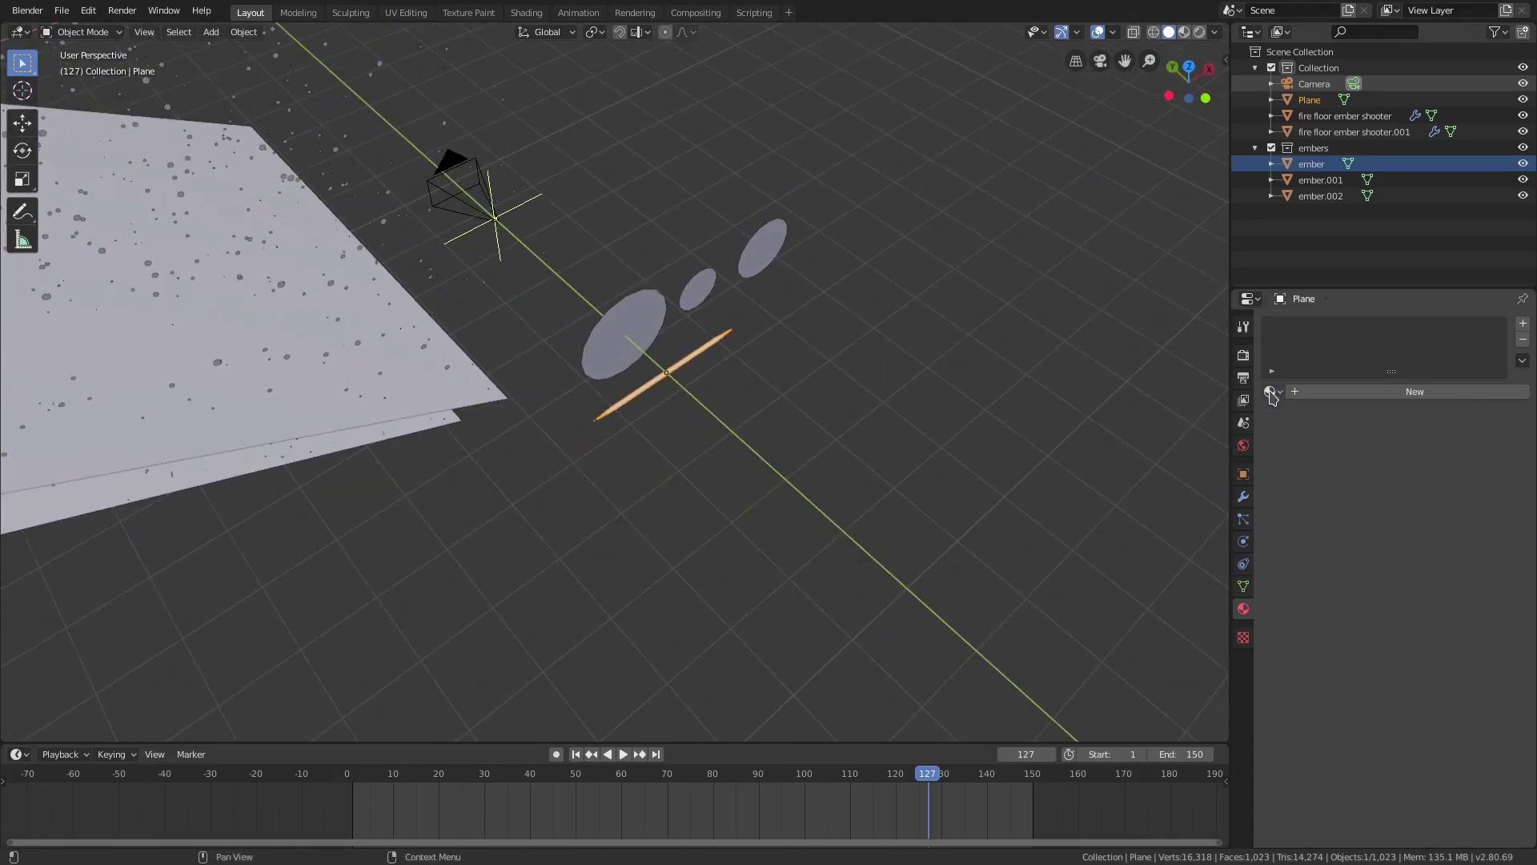
pyautogui.click(1415, 392)
pyautogui.click(1441, 486)
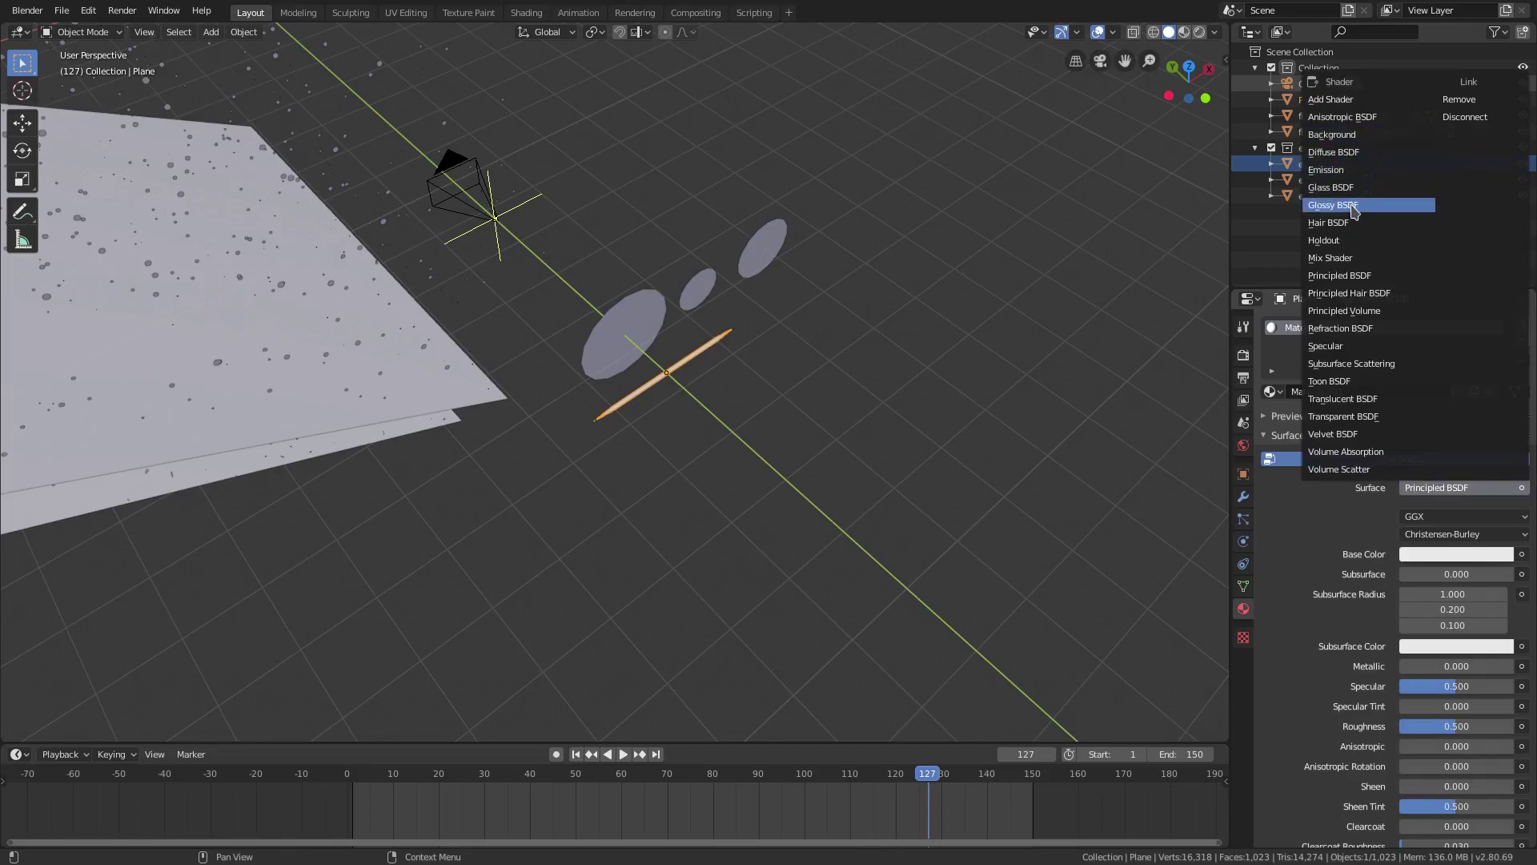
pyautogui.click(1328, 170)
pyautogui.click(1441, 517)
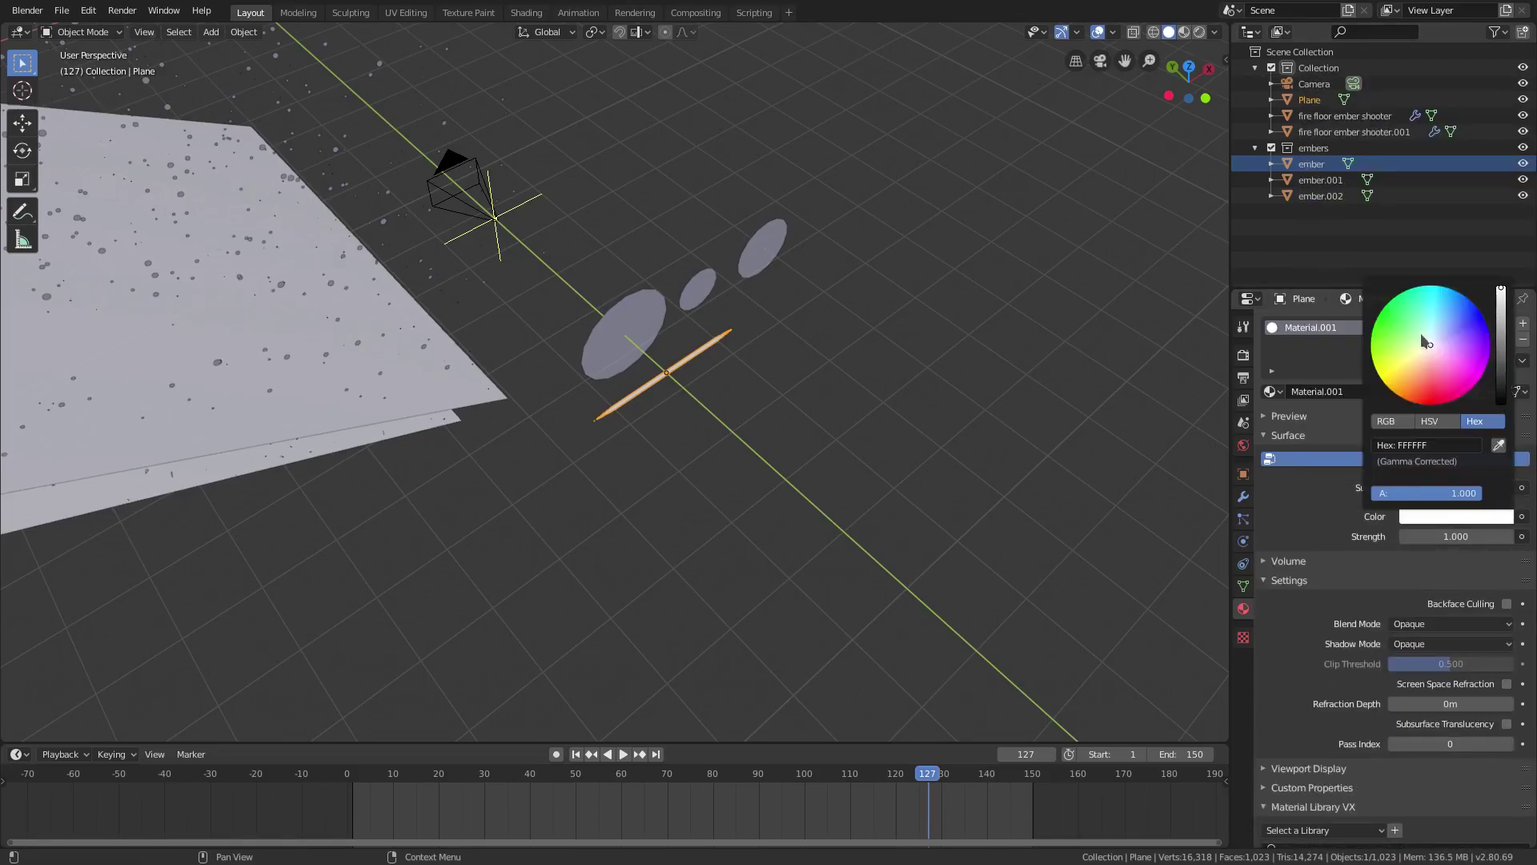
pyautogui.moveTo(1419, 350); pyautogui.dragTo(1420, 358)
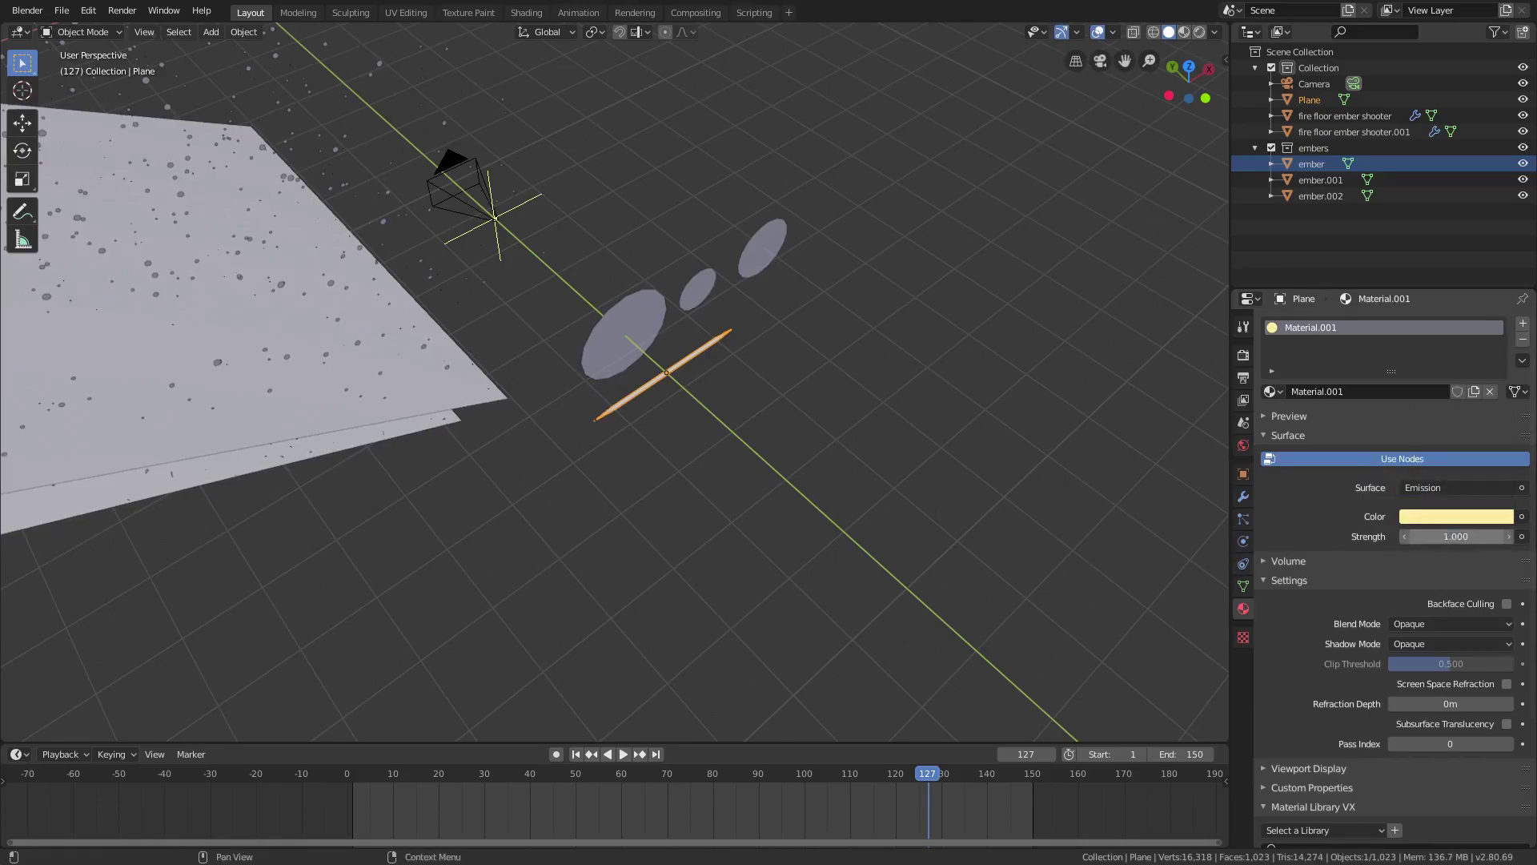
pyautogui.click(1456, 536)
pyautogui.write('2')
pyautogui.press('Return')
pyautogui.scroll(-1, 1246, 506)
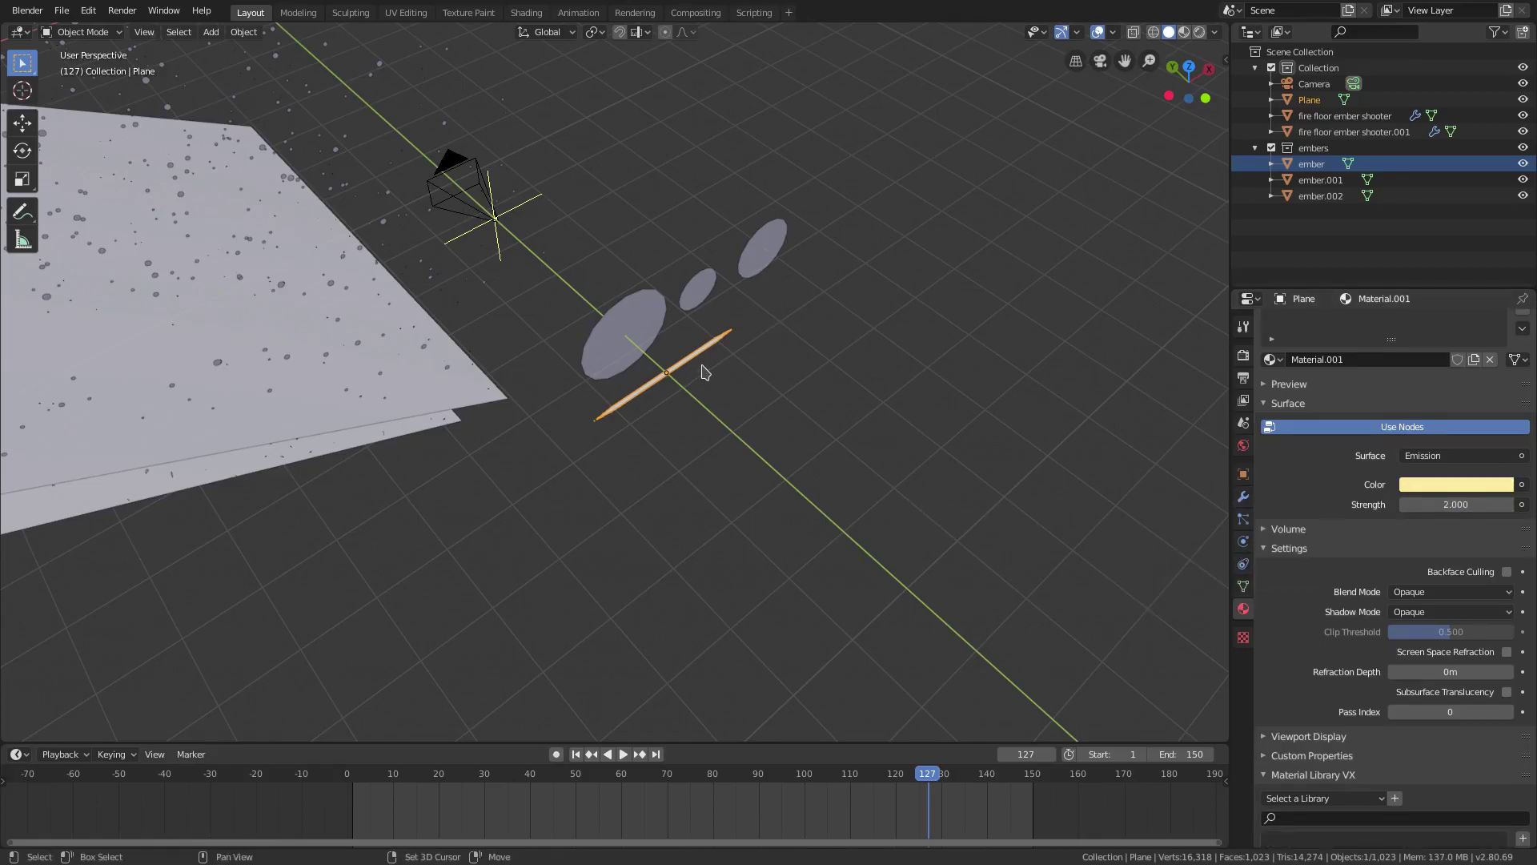
# Step: Duplicate the strip about -0.45 m along Y and give the copy its own light orange emission material
pyautogui.hotkey('shift', 'd')
pyautogui.press('y')
pyautogui.click(717, 398)
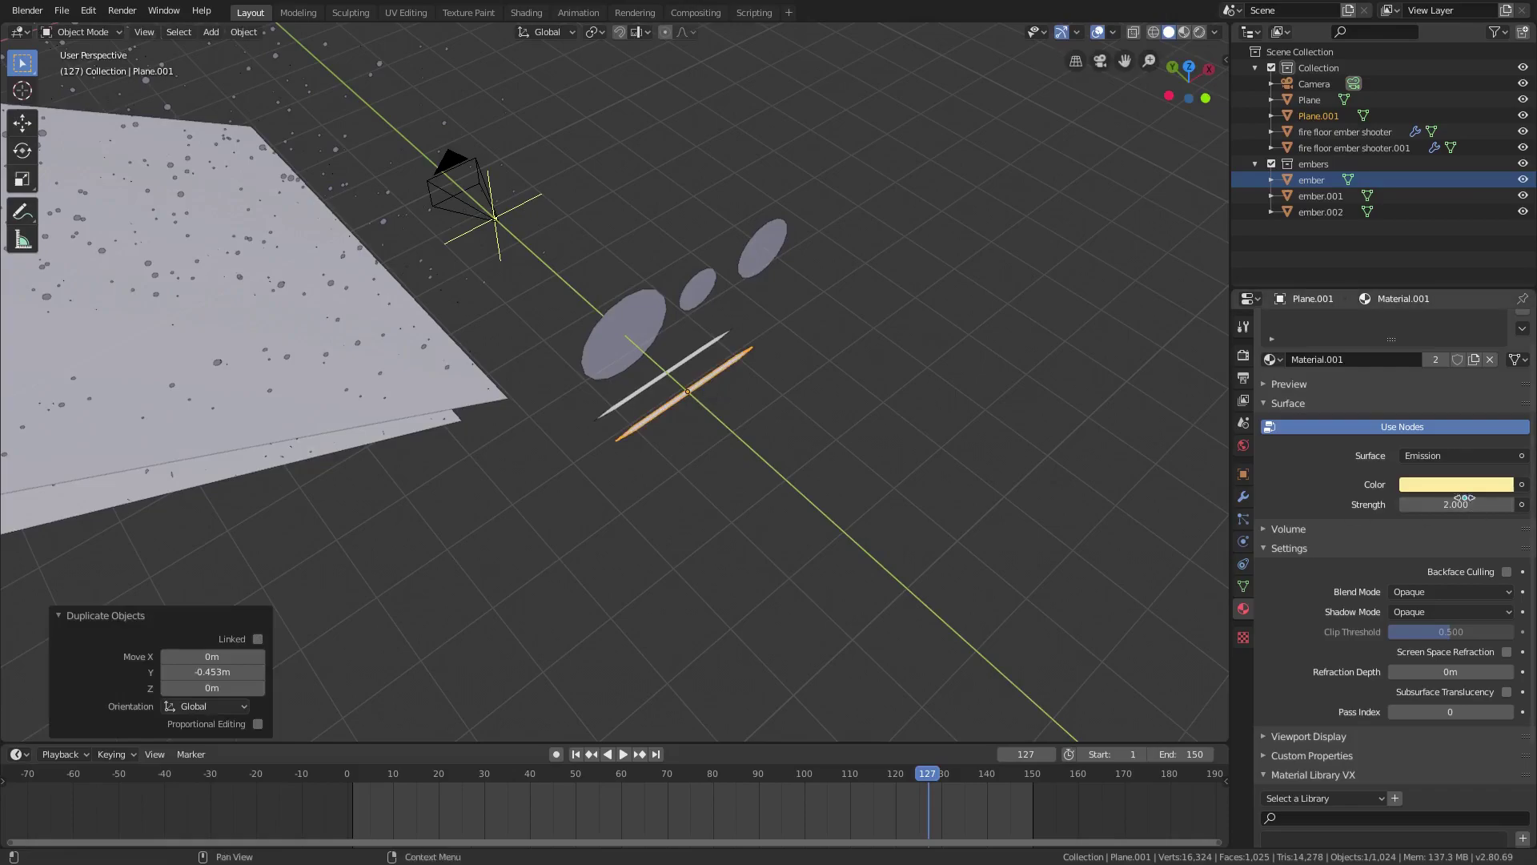
pyautogui.scroll(1, 1445, 366)
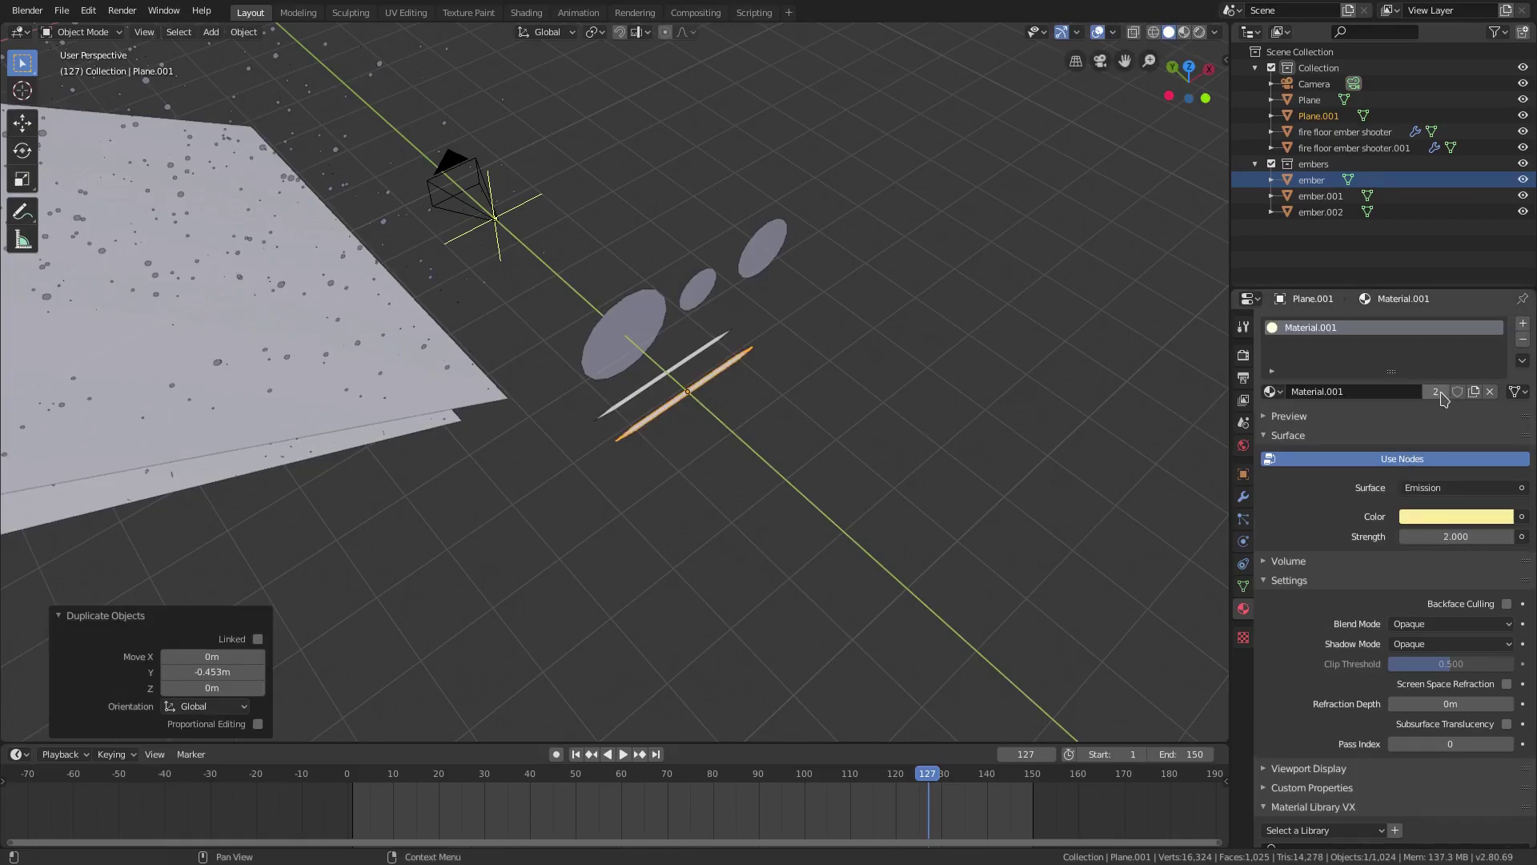
pyautogui.click(1449, 516)
pyautogui.click(1410, 366)
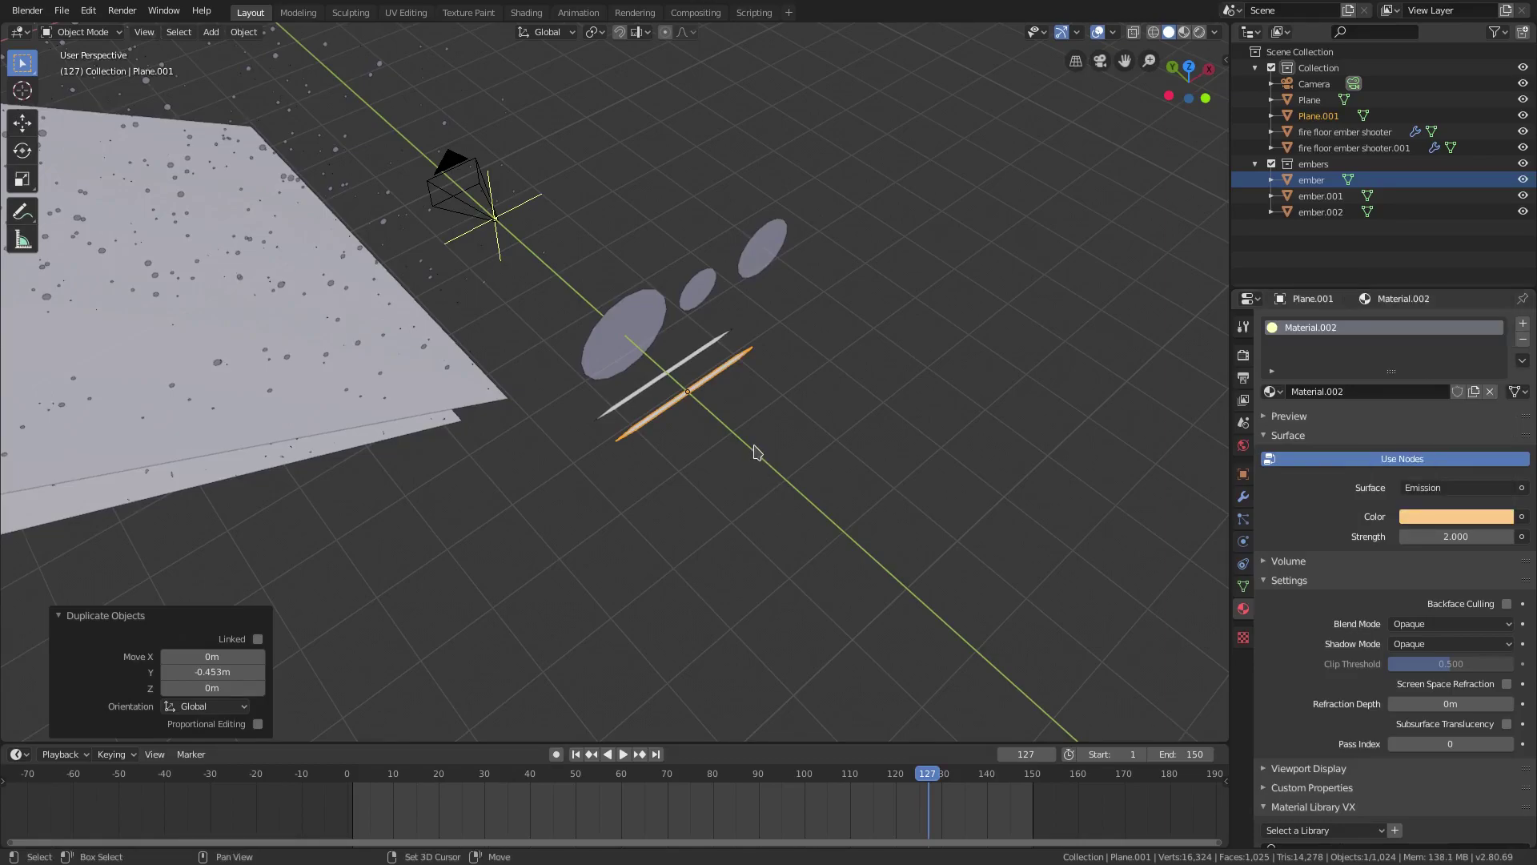
# Step: Duplicate the light orange strip further along Y as a third strip, then select the original strip
pyautogui.hotkey('shift', 'd')
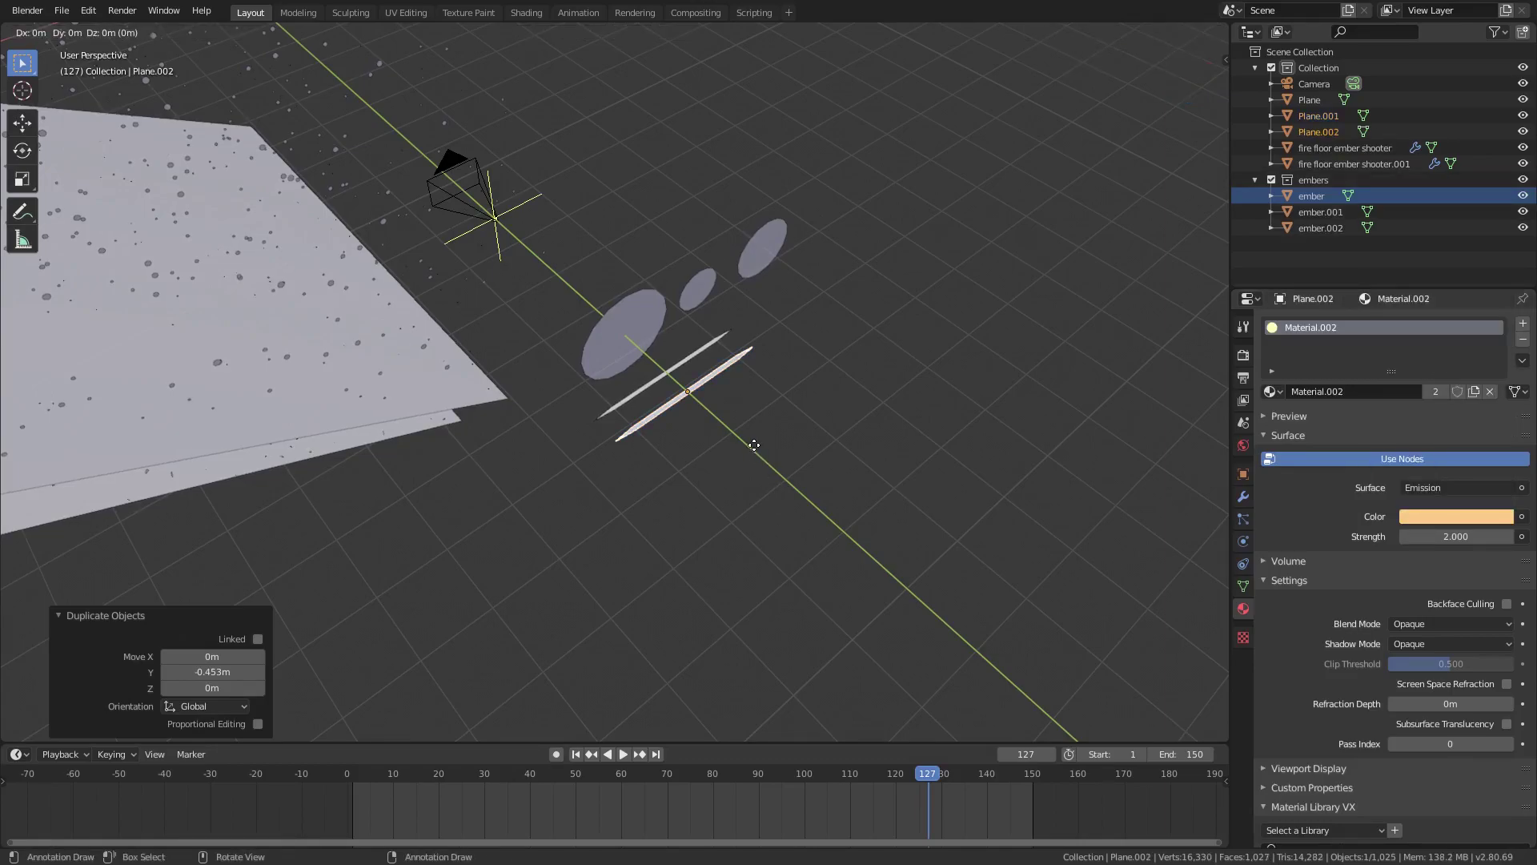
pyautogui.press('y')
pyautogui.click(771, 459)
pyautogui.click(620, 416)
pyautogui.scroll(-1, 693, 389)
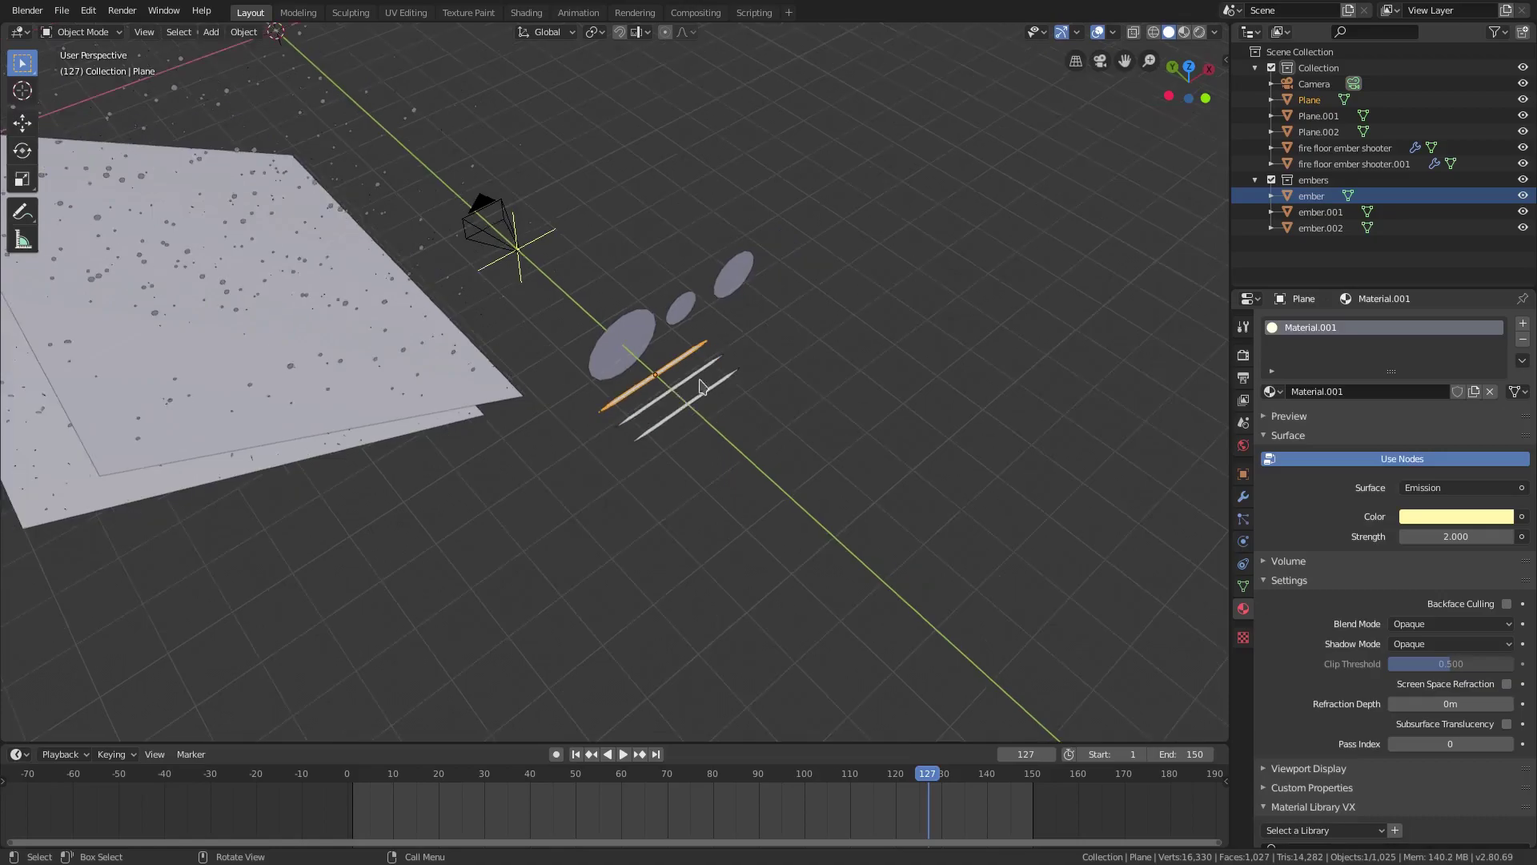
# Step: Switch to rendered shading and examine the glow of the three strips from several angles
pyautogui.scroll(5, 701, 386)
pyautogui.click(1200, 32)
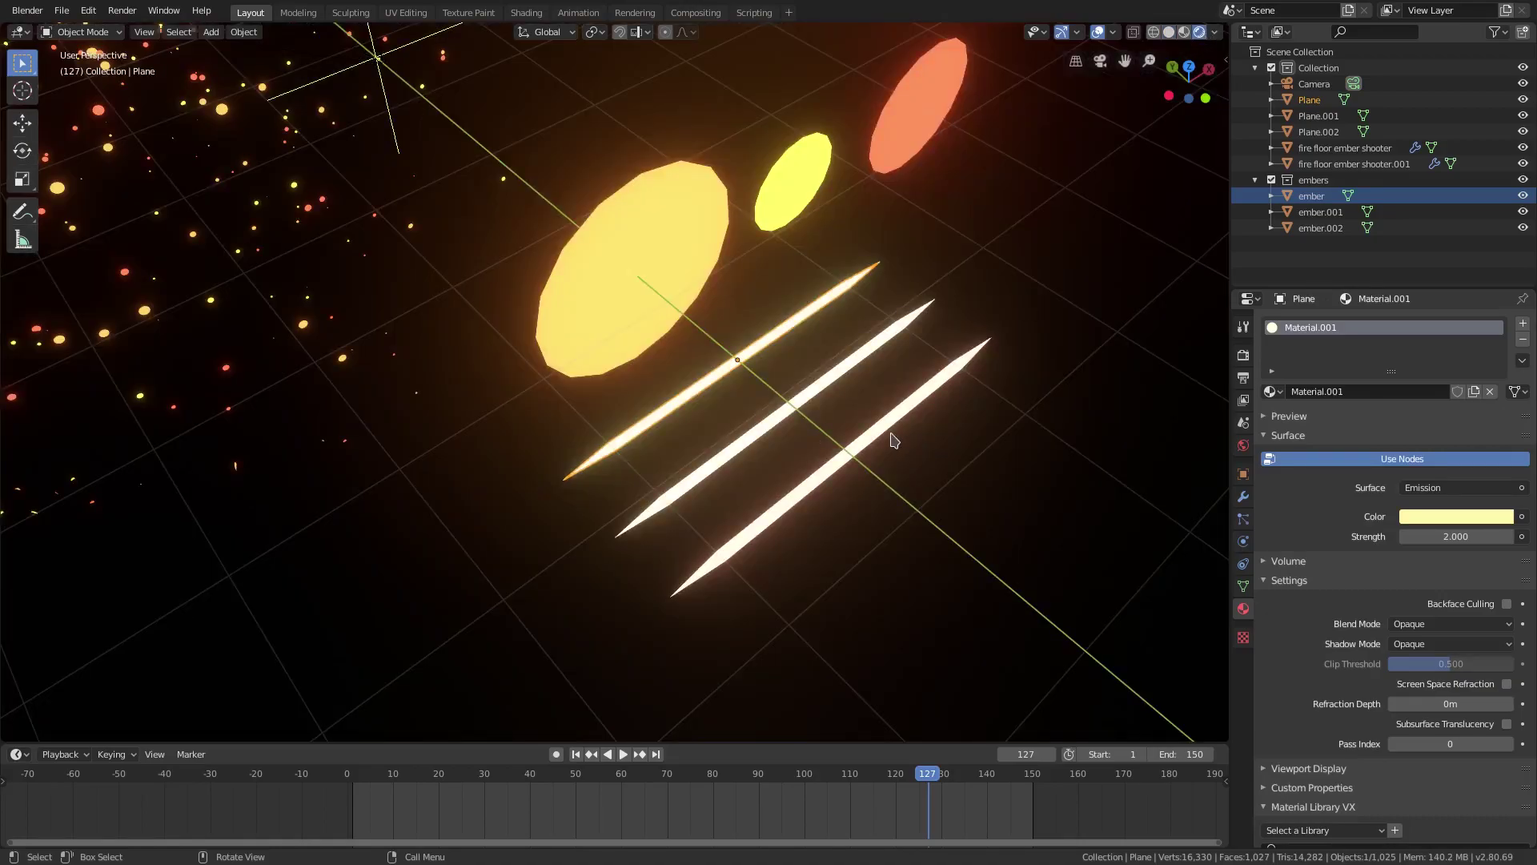
pyautogui.moveTo(1045, 312)
pyautogui.mouseDown(button='middle')
pyautogui.moveTo(1073, 416)
pyautogui.moveTo(1050, 457)
pyautogui.moveTo(1142, 492)
pyautogui.moveTo(1016, 454)
pyautogui.moveTo(1046, 473)
pyautogui.moveTo(938, 456)
pyautogui.mouseUp(button='middle')
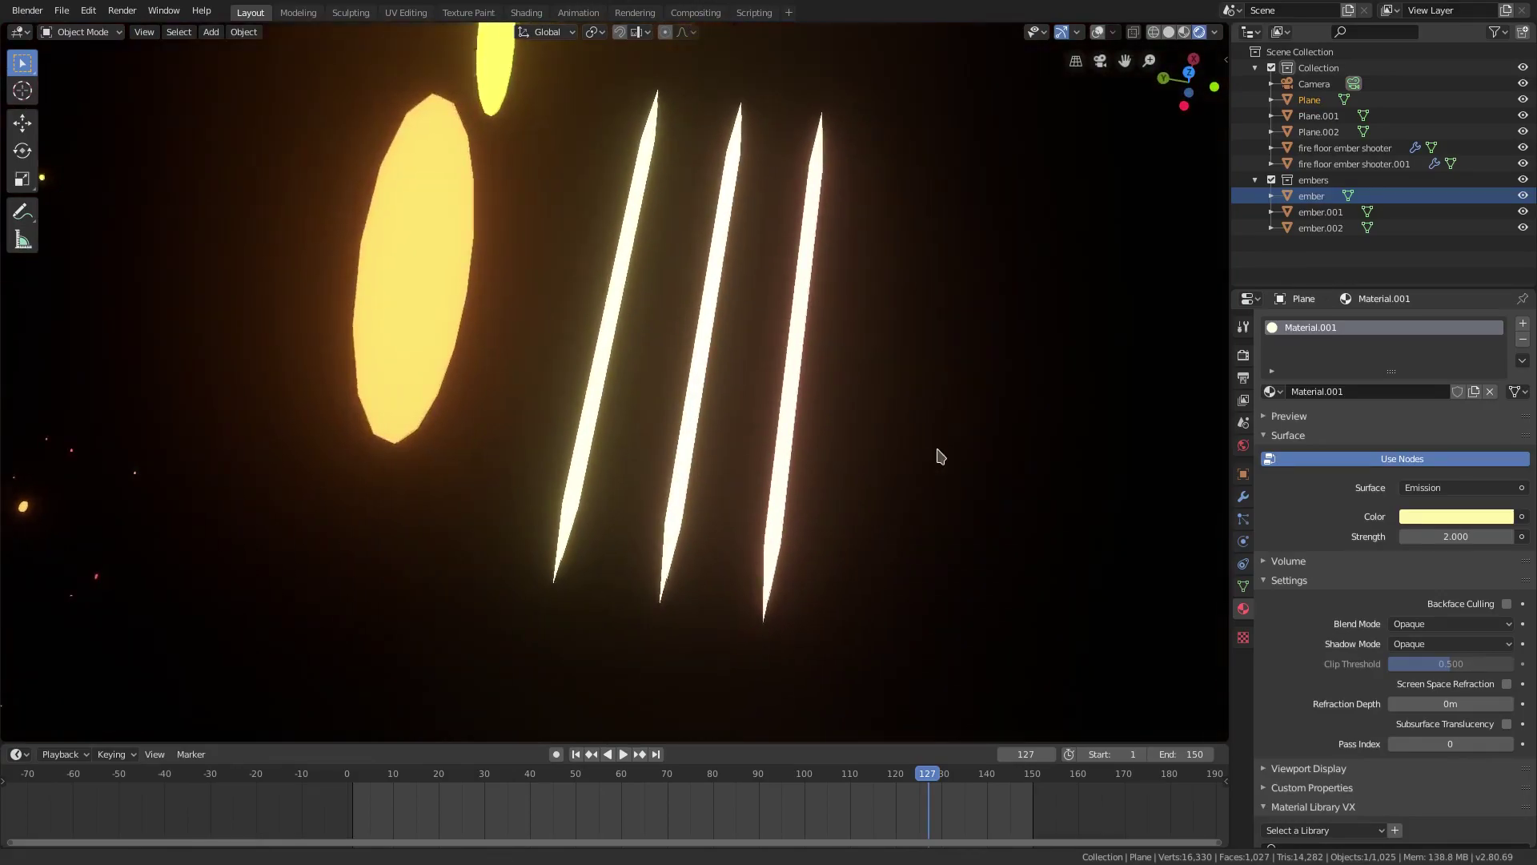
pyautogui.scroll(3, 1007, 489)
pyautogui.scroll(-5, 1109, 617)
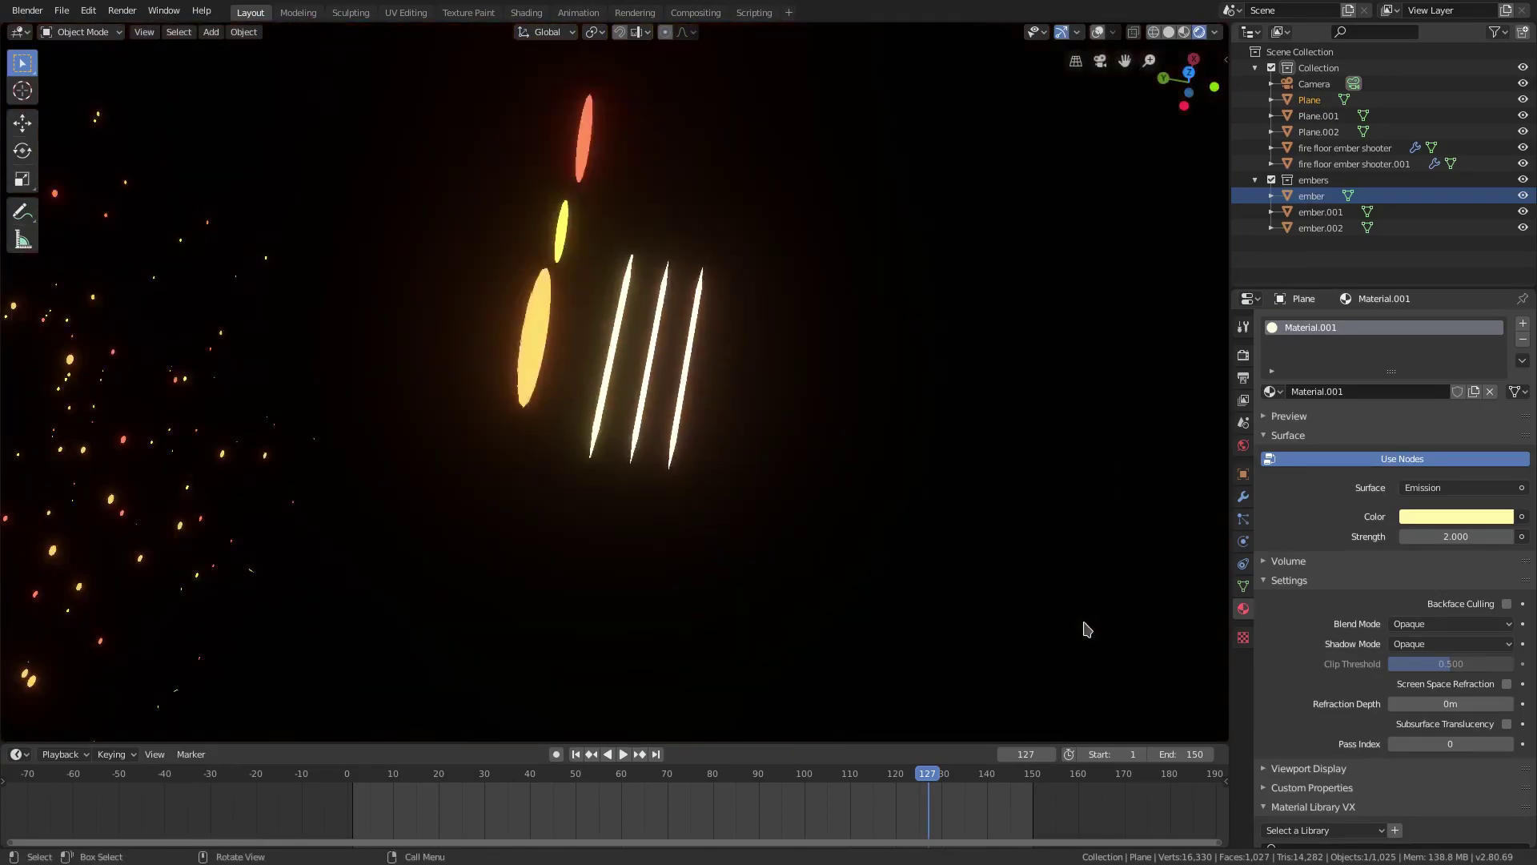
pyautogui.moveTo(1081, 624); pyautogui.dragTo(906, 622, button='middle')
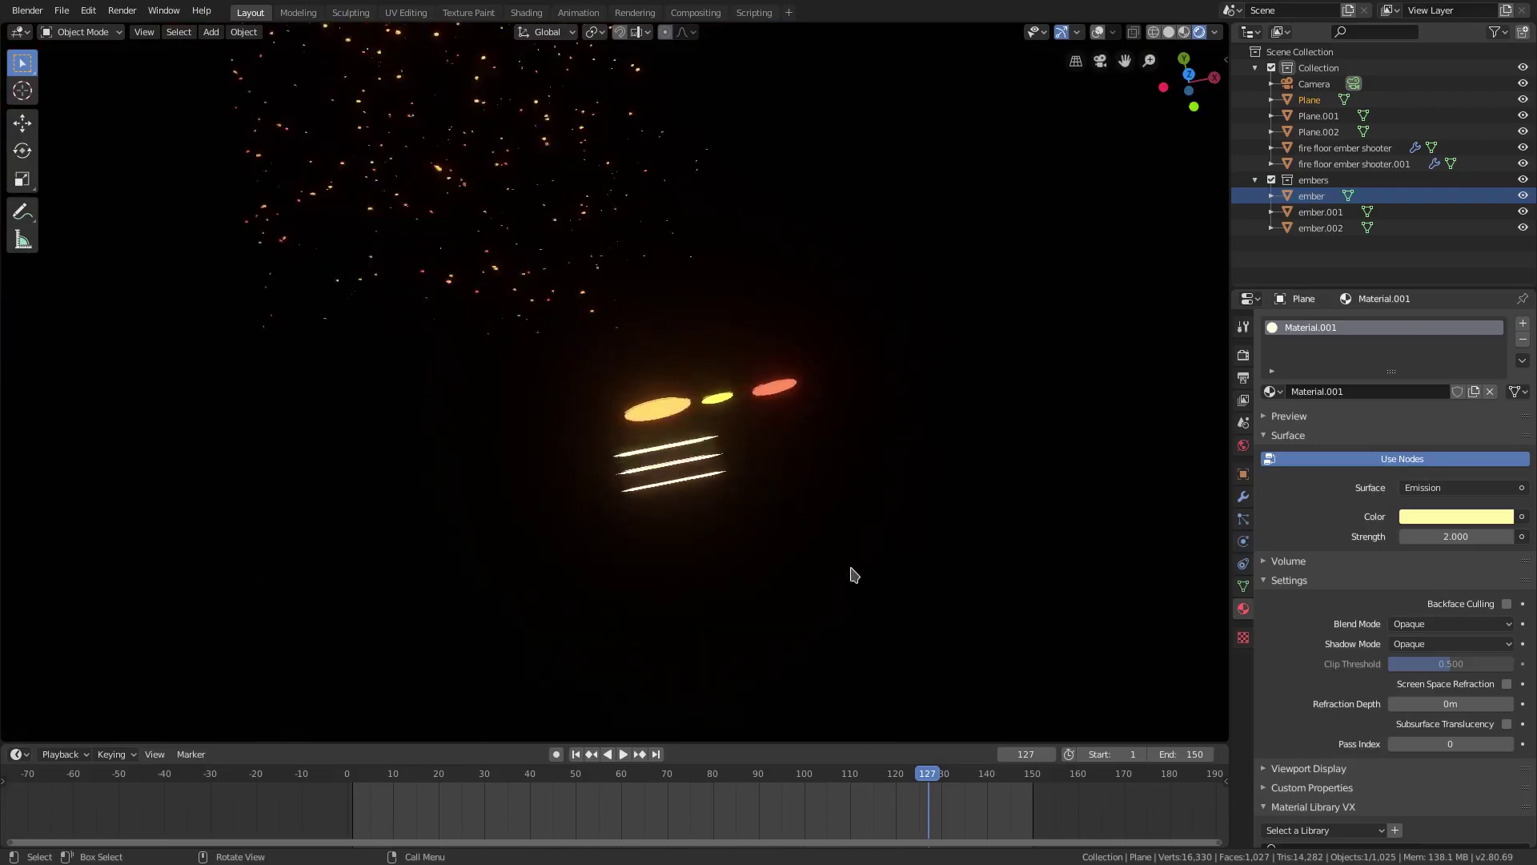
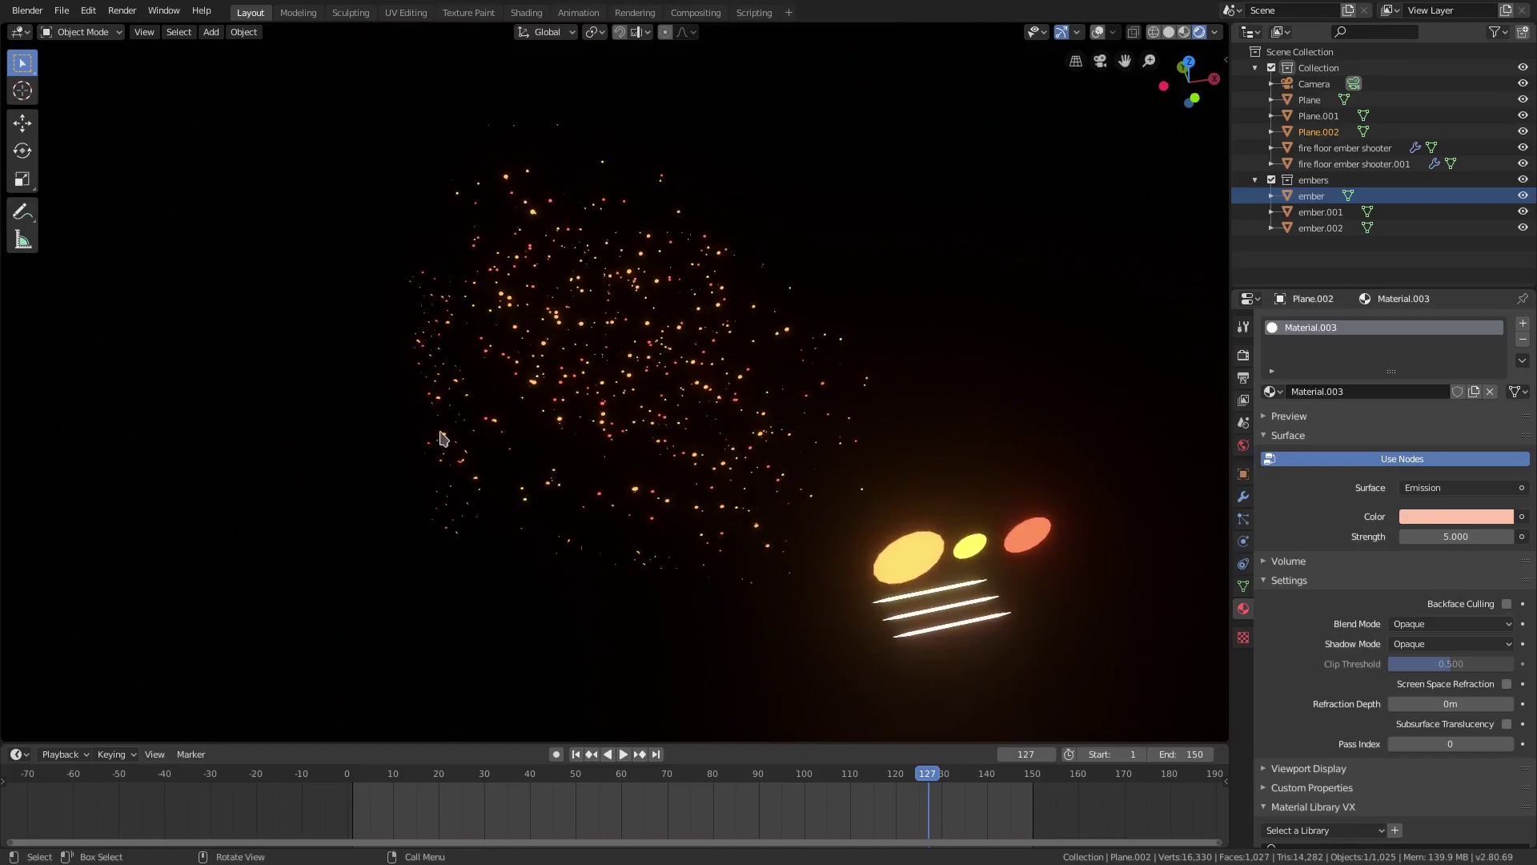
# Step: Review the duplicated ember shooter's particle settings down to its render instance collection
pyautogui.keyDown('shift'); pyautogui.moveTo(473, 463); pyautogui.dragTo(495, 409, button='middle'); pyautogui.keyUp('shift')
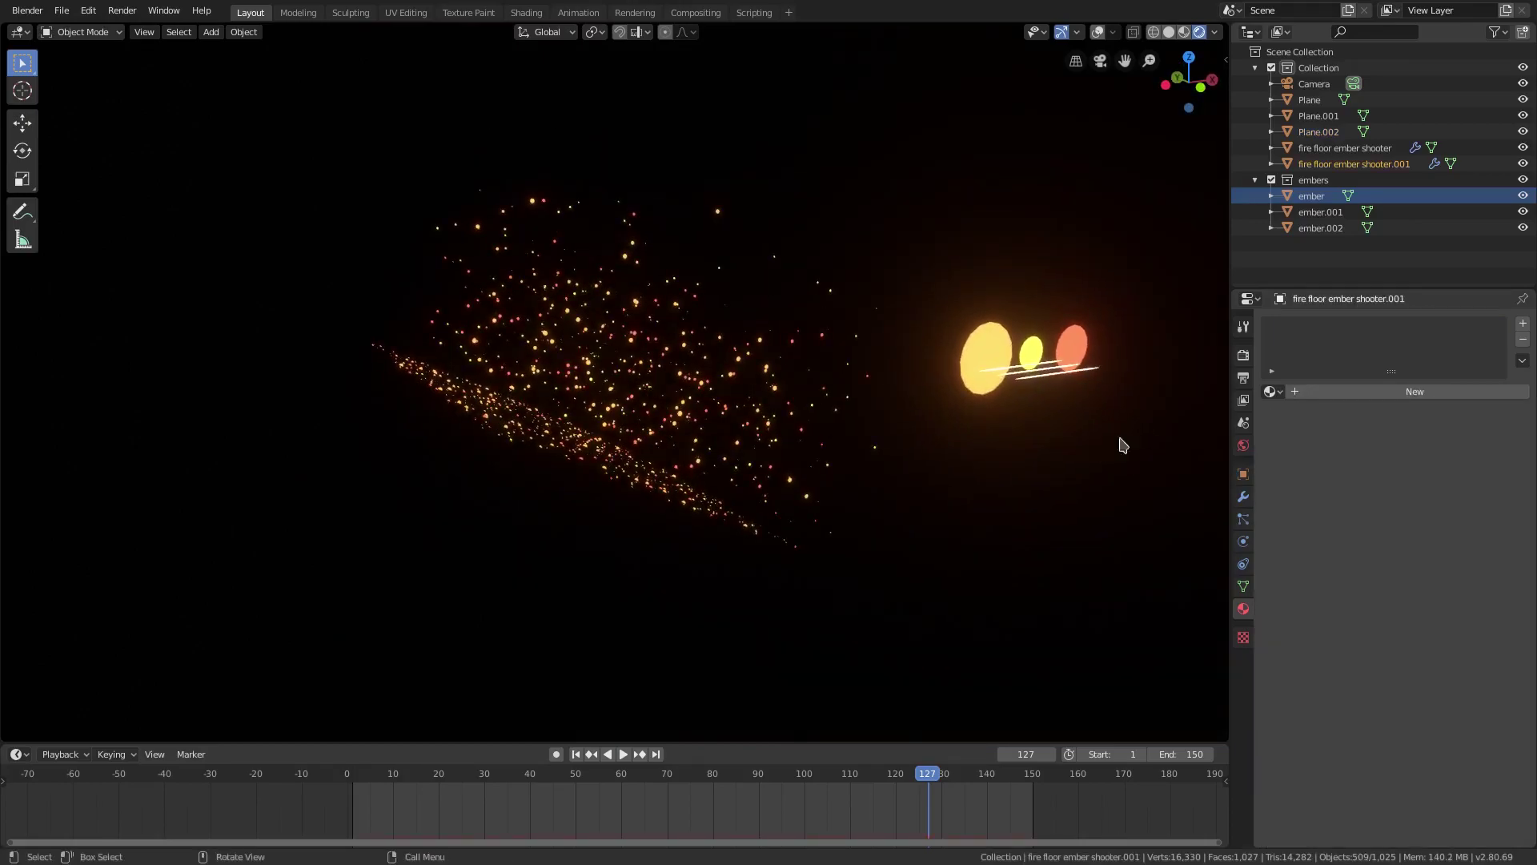
pyautogui.click(1244, 519)
pyautogui.scroll(-12, 1400, 704)
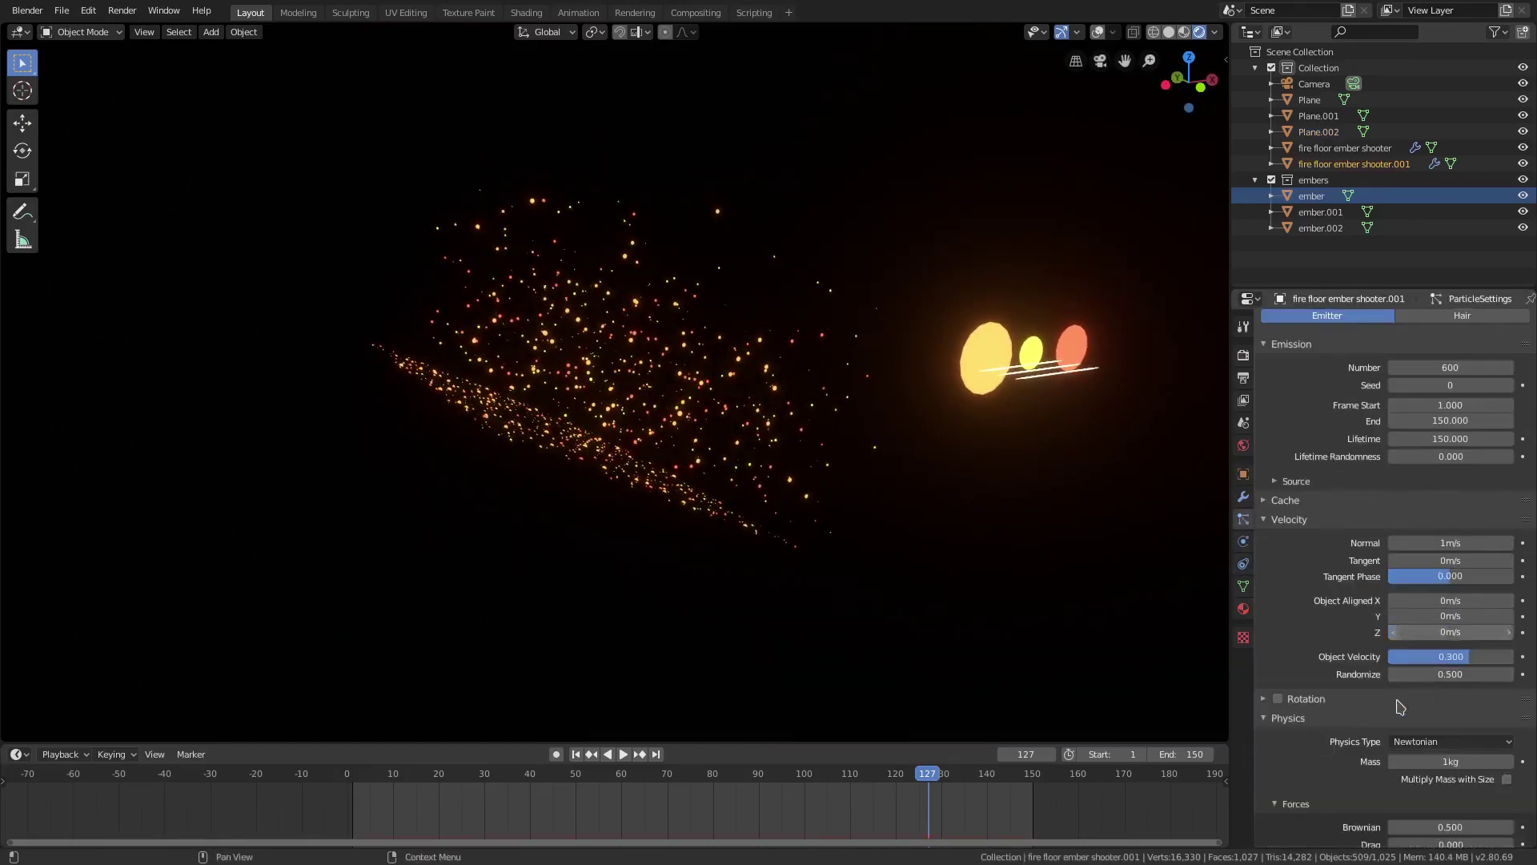
pyautogui.scroll(-5, 1400, 705)
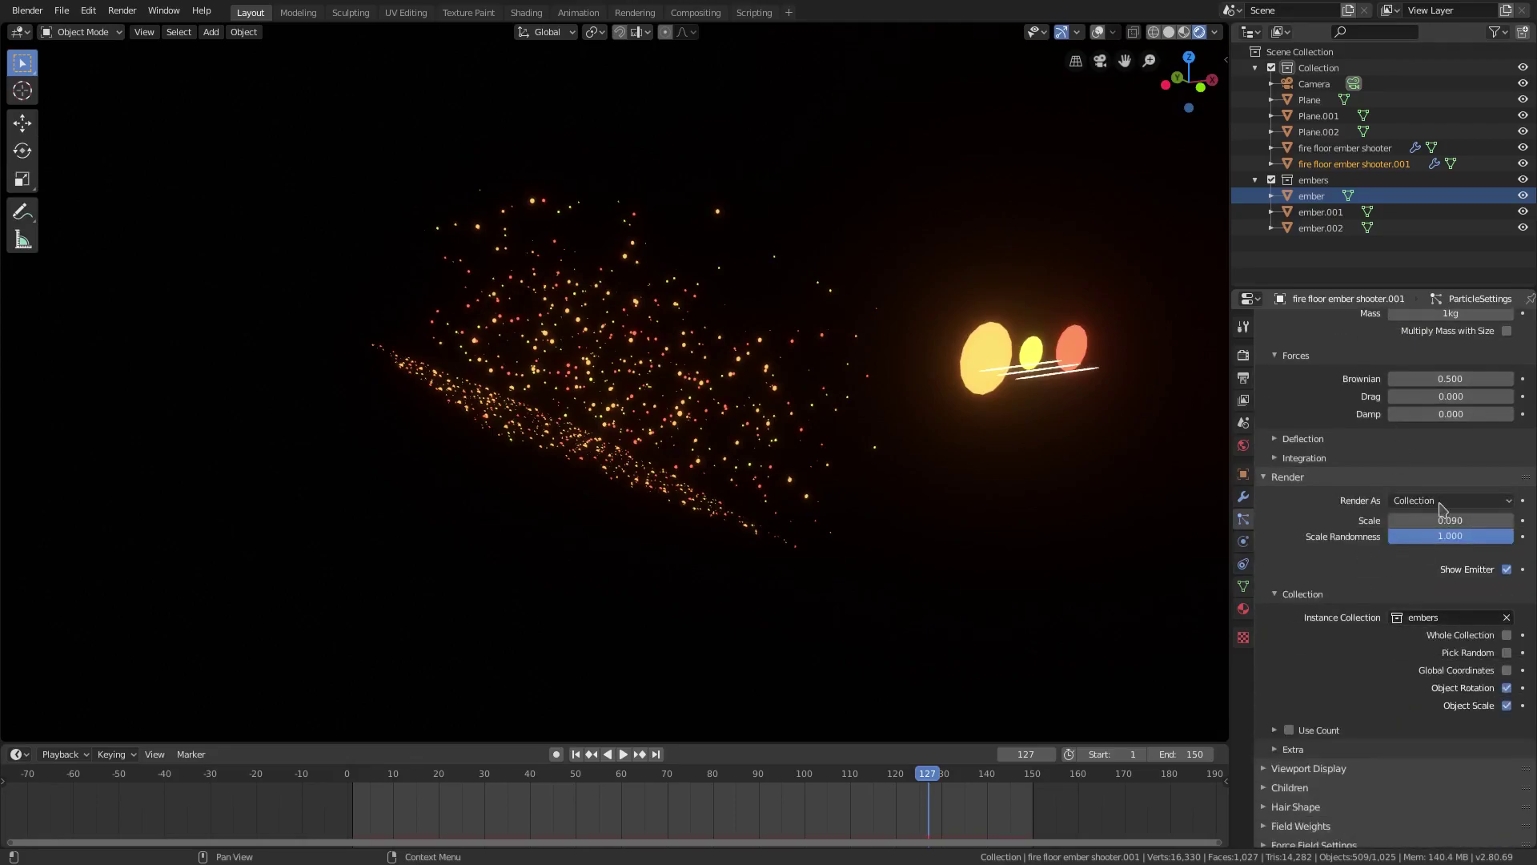
pyautogui.click(1437, 618)
pyautogui.click(992, 492)
# Step: Return to solid shading with viewport overlays shown, framing the three strips and the ember discs
pyautogui.moveTo(1039, 422); pyautogui.dragTo(900, 135, button='middle')
pyautogui.scroll(4, 817, 402)
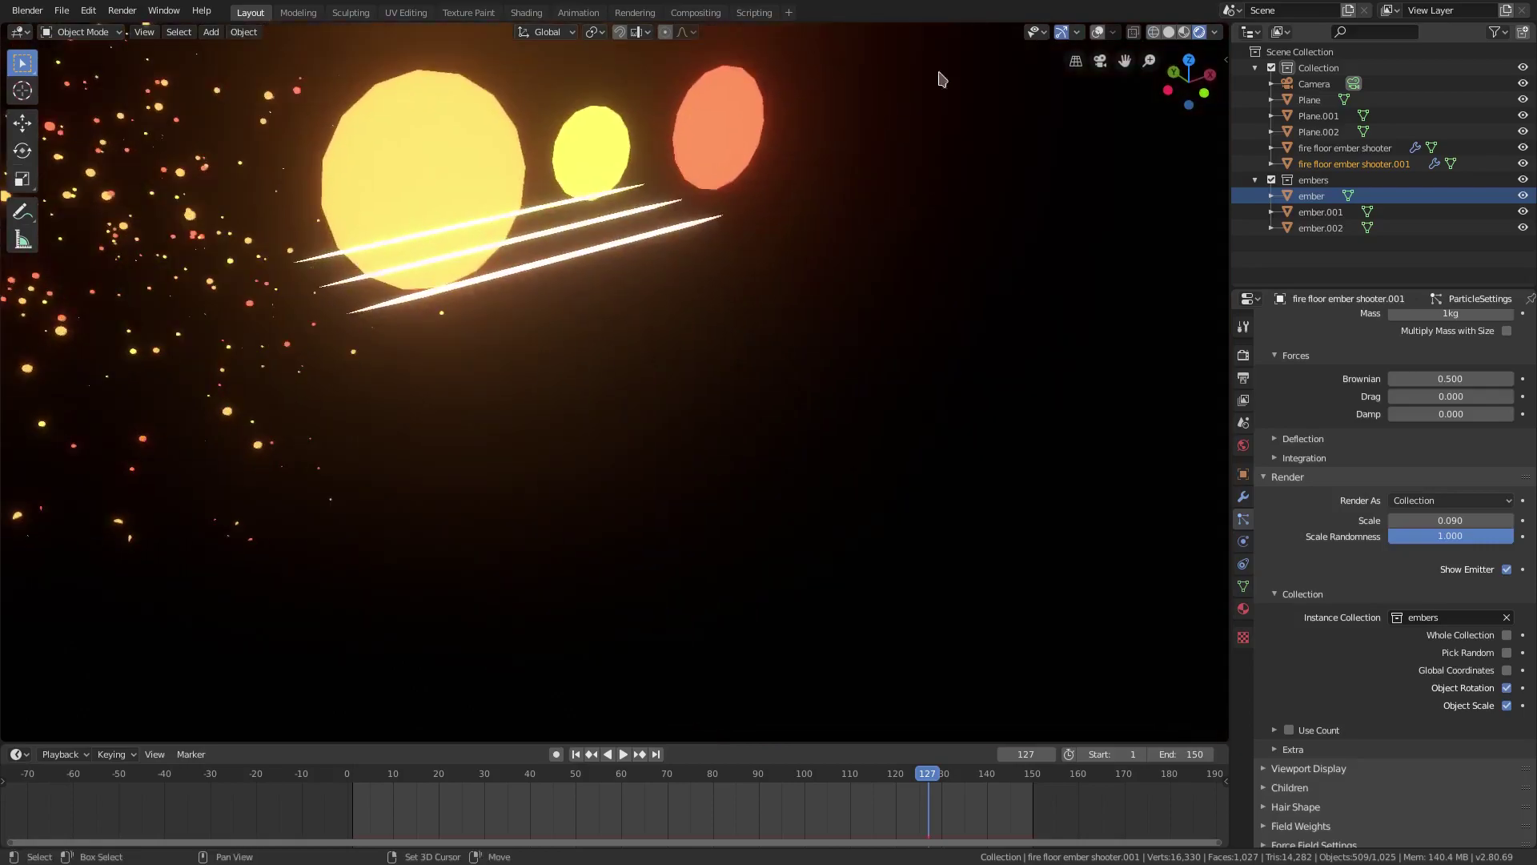
pyautogui.click(1169, 32)
pyautogui.click(1098, 32)
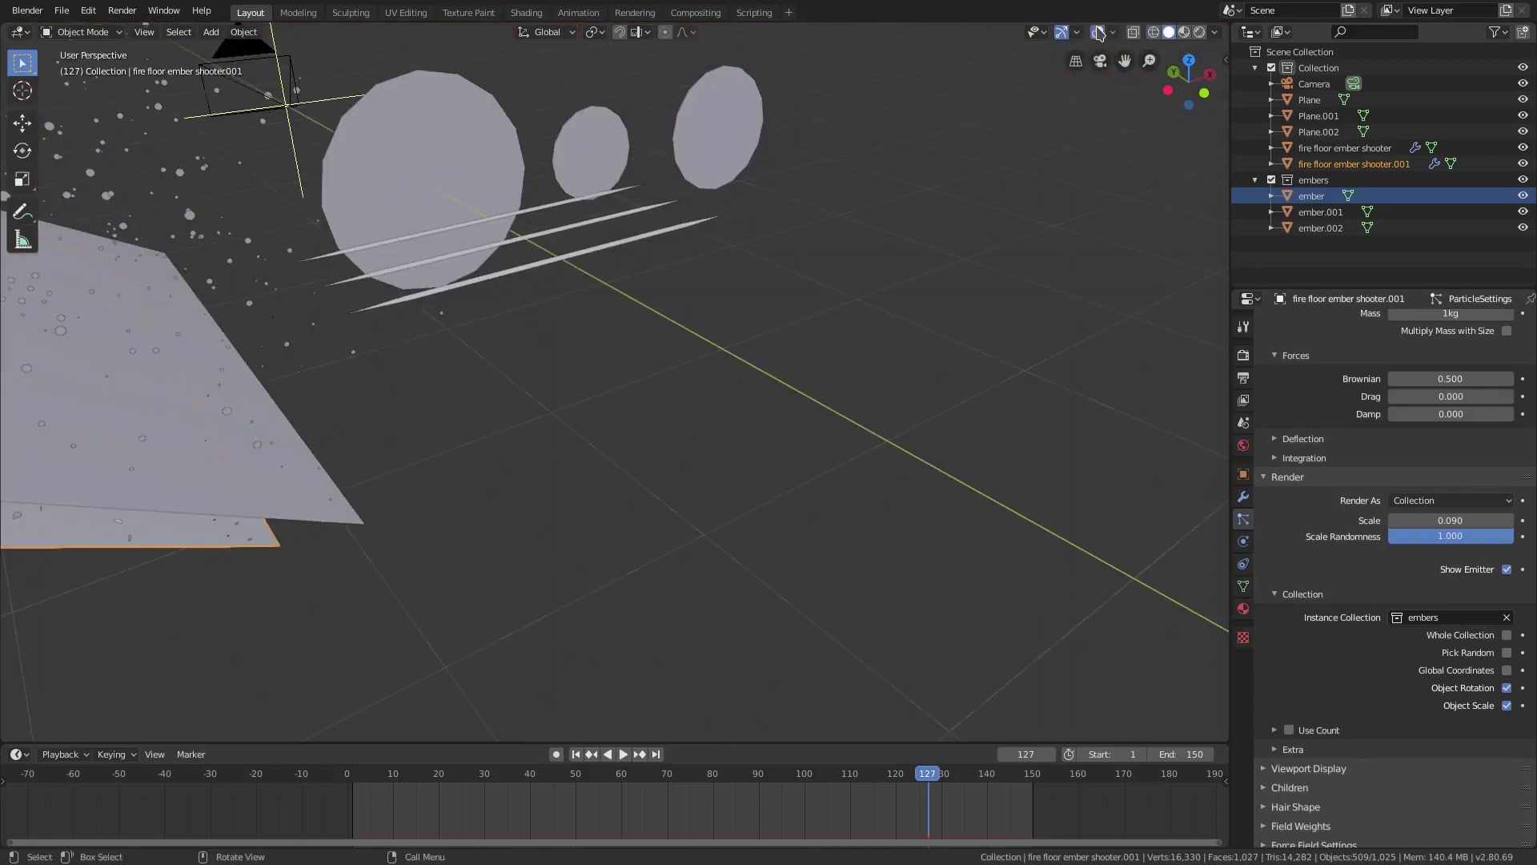
# Step: Switch to LookDev shading and move the three glowing strips into a new collection named "sharp embers"
pyautogui.click(1184, 32)
pyautogui.moveTo(977, 151); pyautogui.dragTo(764, 278, button='middle')
pyautogui.click(675, 289)
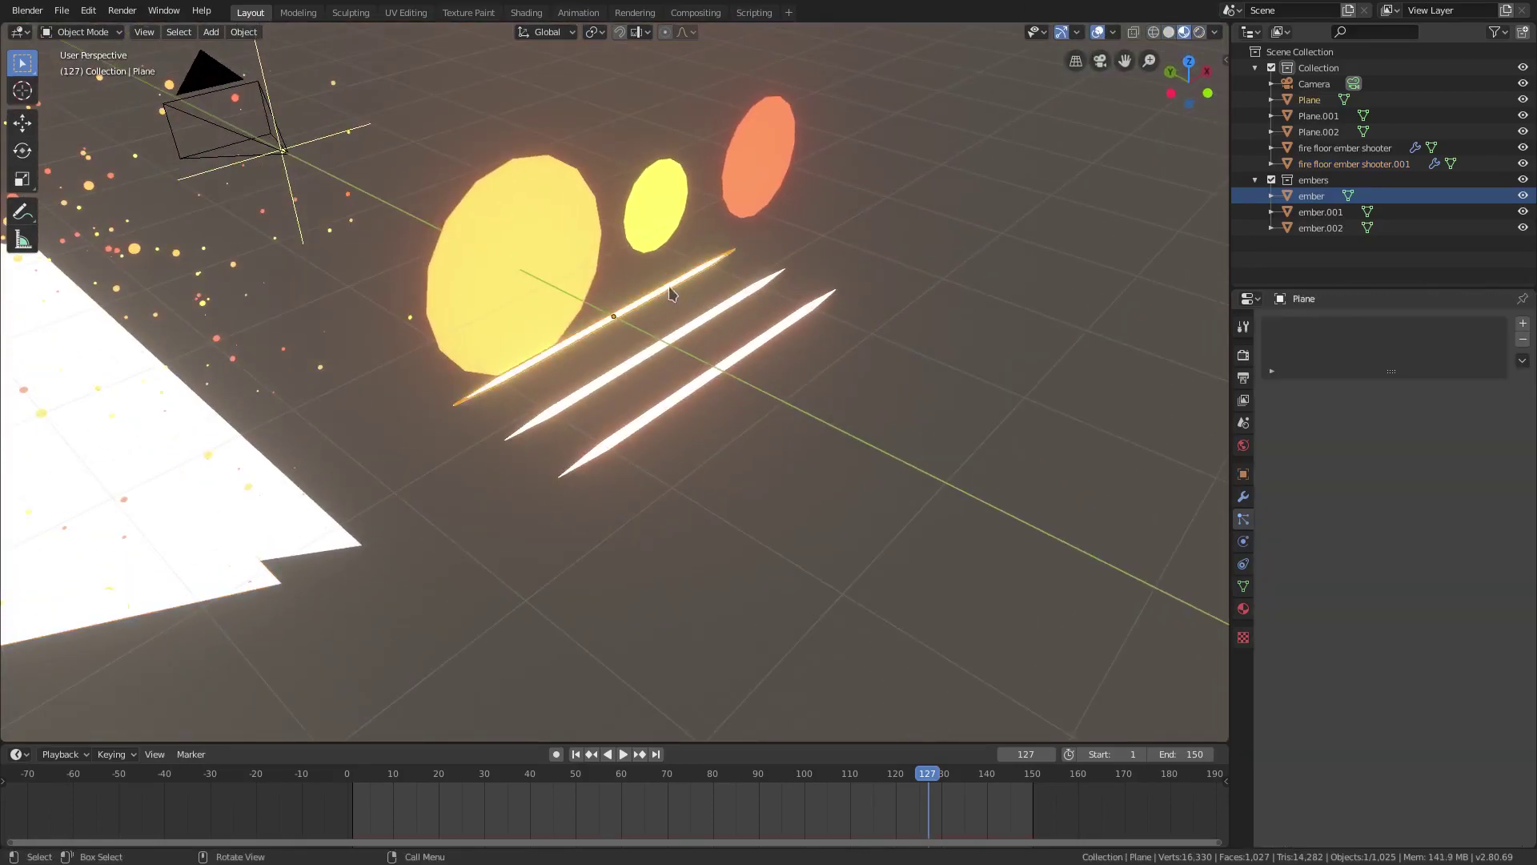
pyautogui.keyDown('shift'); pyautogui.click(723, 342); pyautogui.keyUp('shift')
pyautogui.keyDown('shift'); pyautogui.click(736, 363); pyautogui.keyUp('shift')
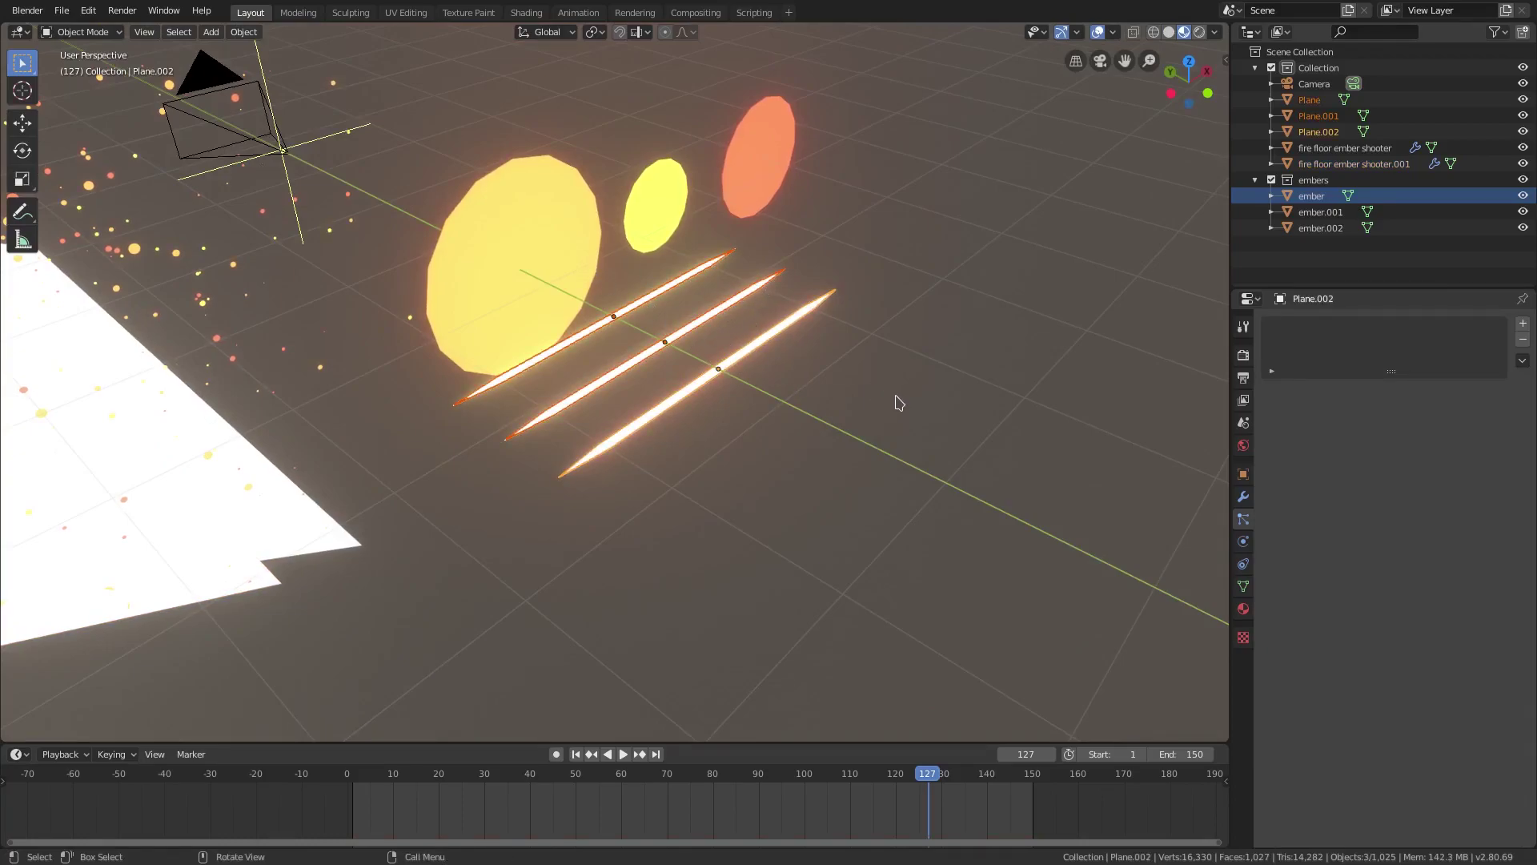
pyautogui.click(244, 32)
pyautogui.click(243, 32)
pyautogui.moveTo(292, 303)
pyautogui.moveTo(299, 263)
pyautogui.click(436, 262)
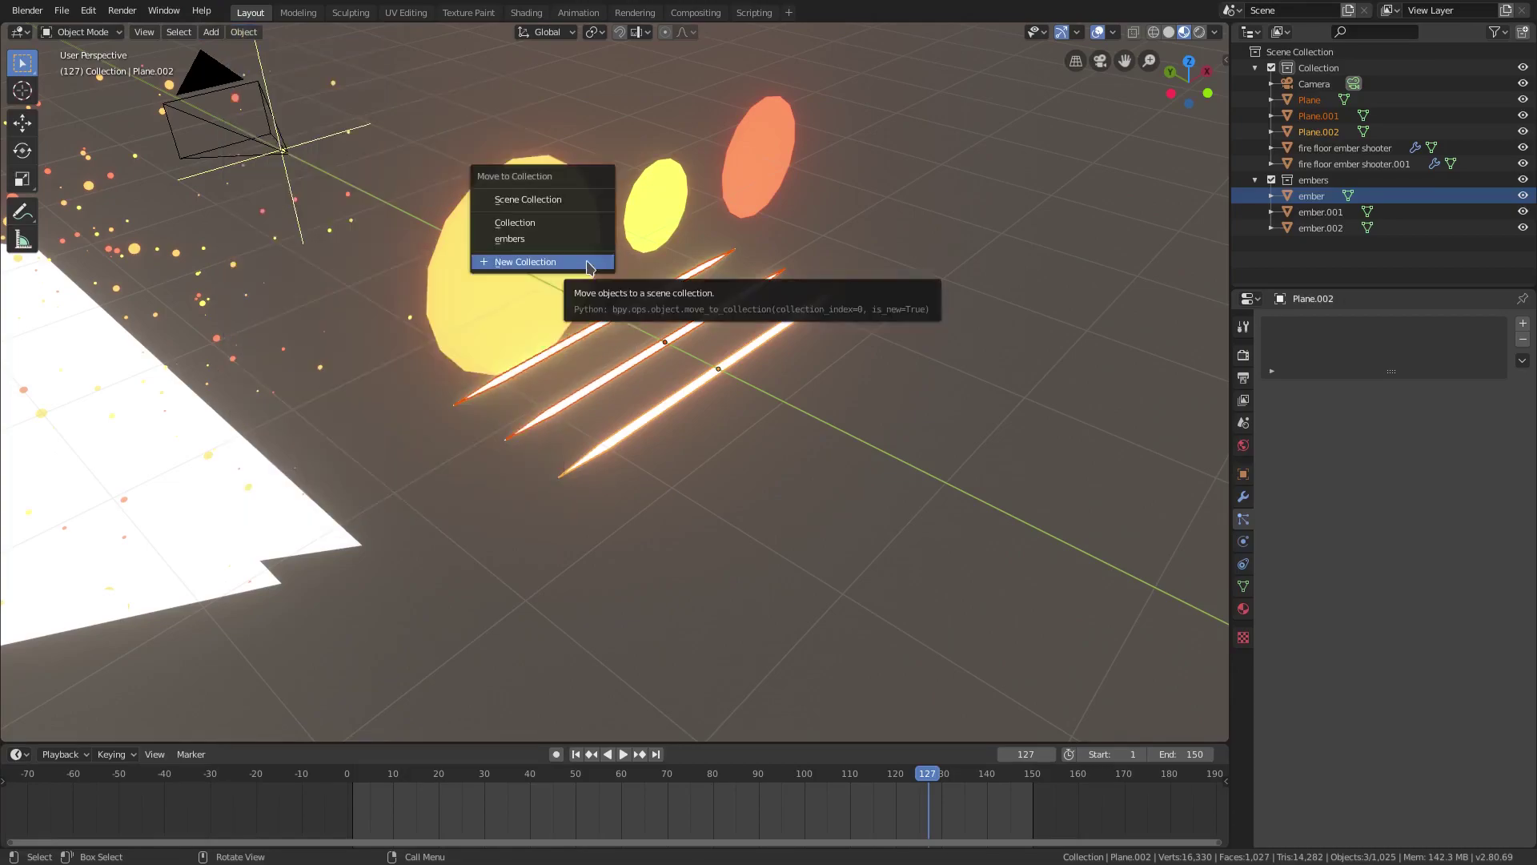
pyautogui.click(493, 257)
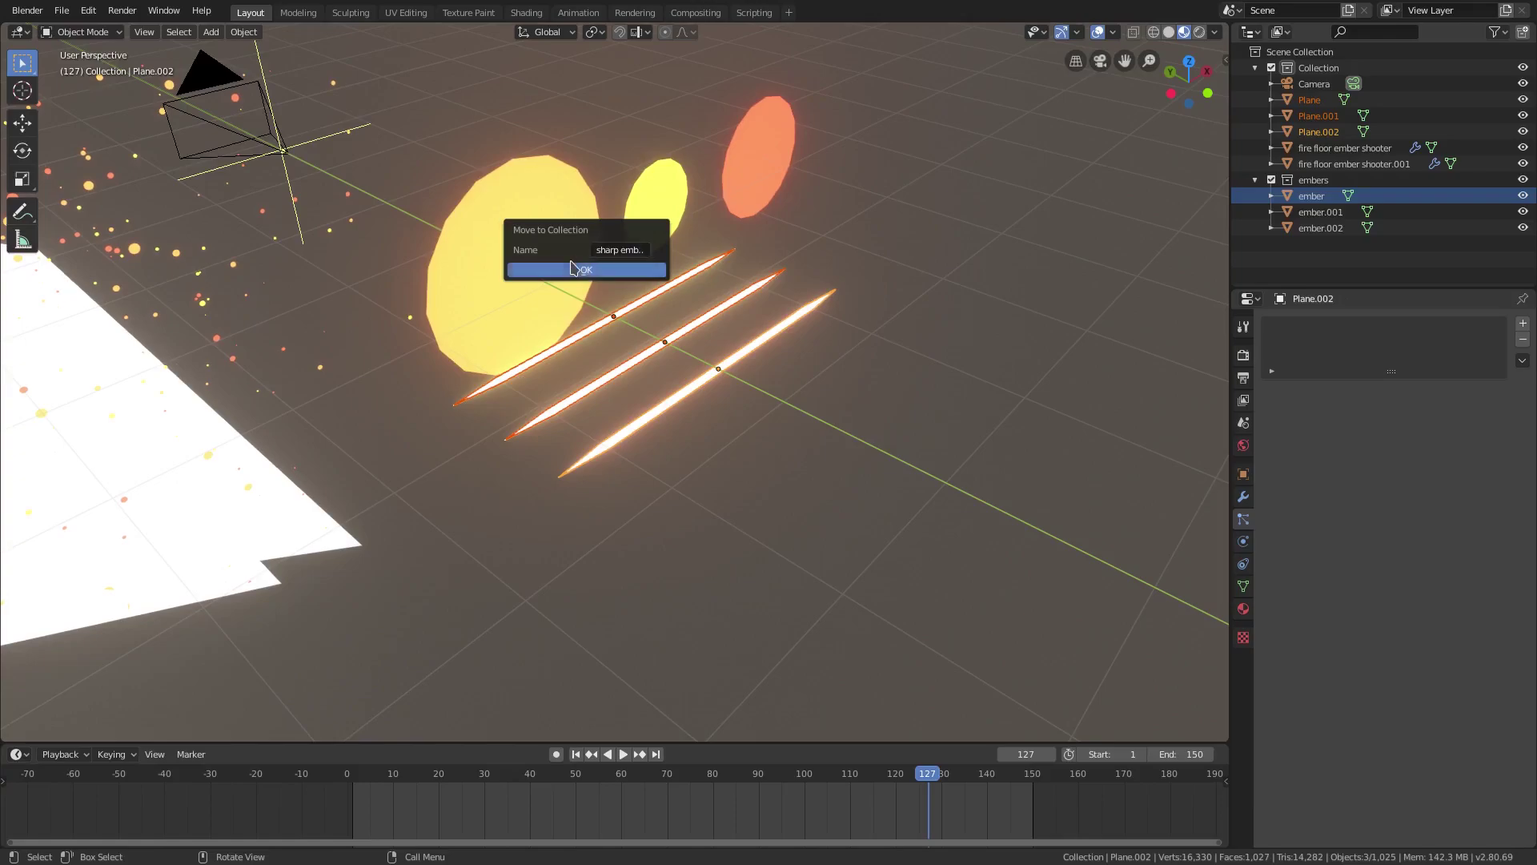
pyautogui.click(573, 268)
# Step: Select the duplicated ember shooter and bring up its particle system's render collection settings
pyautogui.keyDown('shift'); pyautogui.moveTo(878, 408); pyautogui.dragTo(930, 433, button='middle'); pyautogui.keyUp('shift')
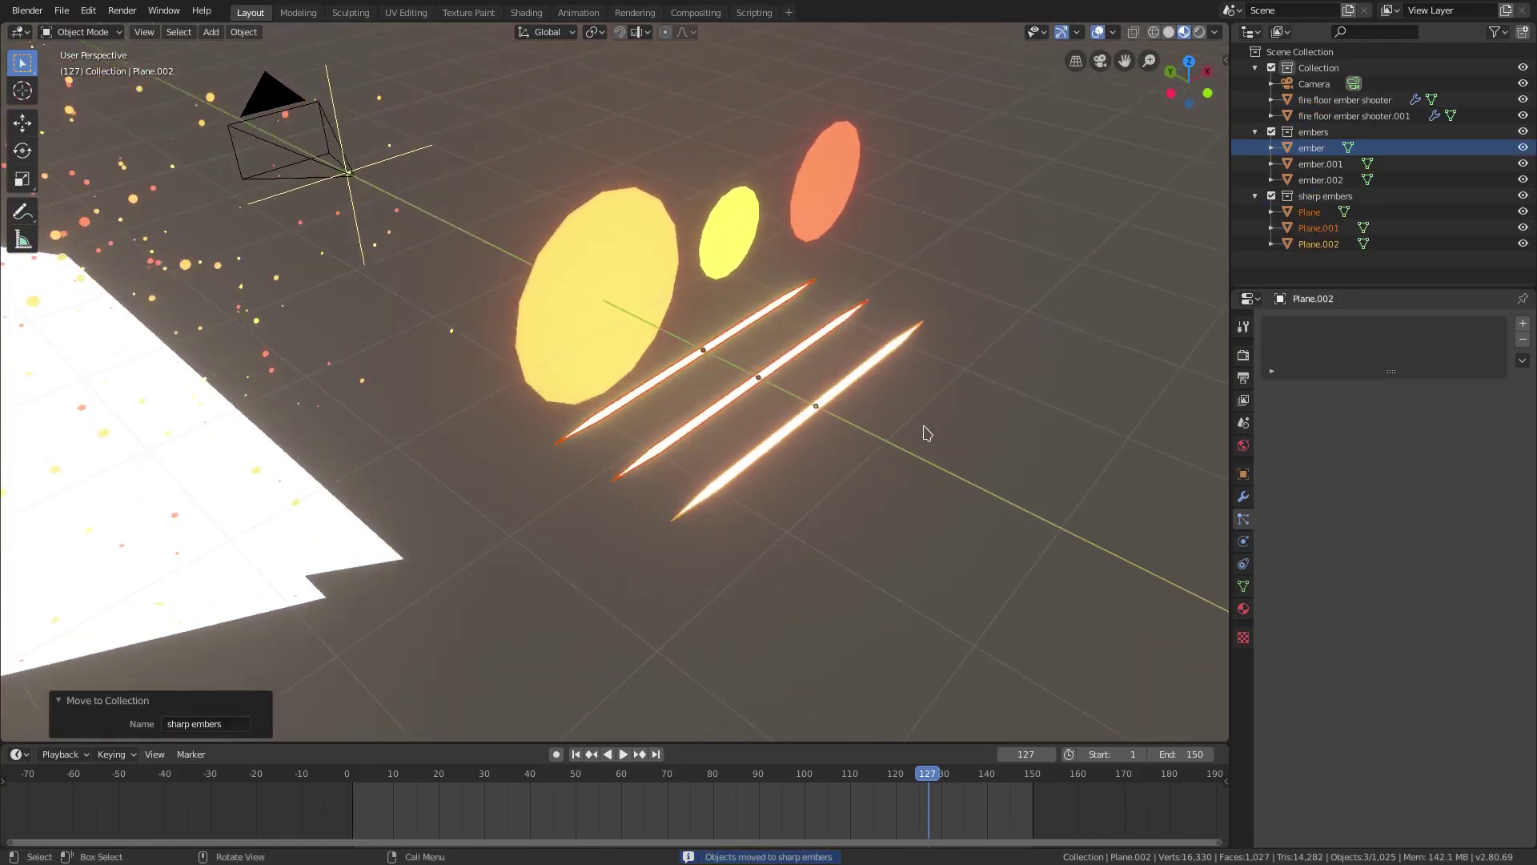
pyautogui.scroll(-4, 547, 445)
pyautogui.keyDown('shift'); pyautogui.moveTo(560, 496); pyautogui.dragTo(1041, 500, button='middle'); pyautogui.keyUp('shift')
pyautogui.click(575, 509)
pyautogui.moveTo(665, 538); pyautogui.dragTo(652, 509, button='middle')
pyautogui.scroll(-3, 1398, 647)
pyautogui.scroll(-6, 1401, 643)
pyautogui.scroll(-3, 1442, 712)
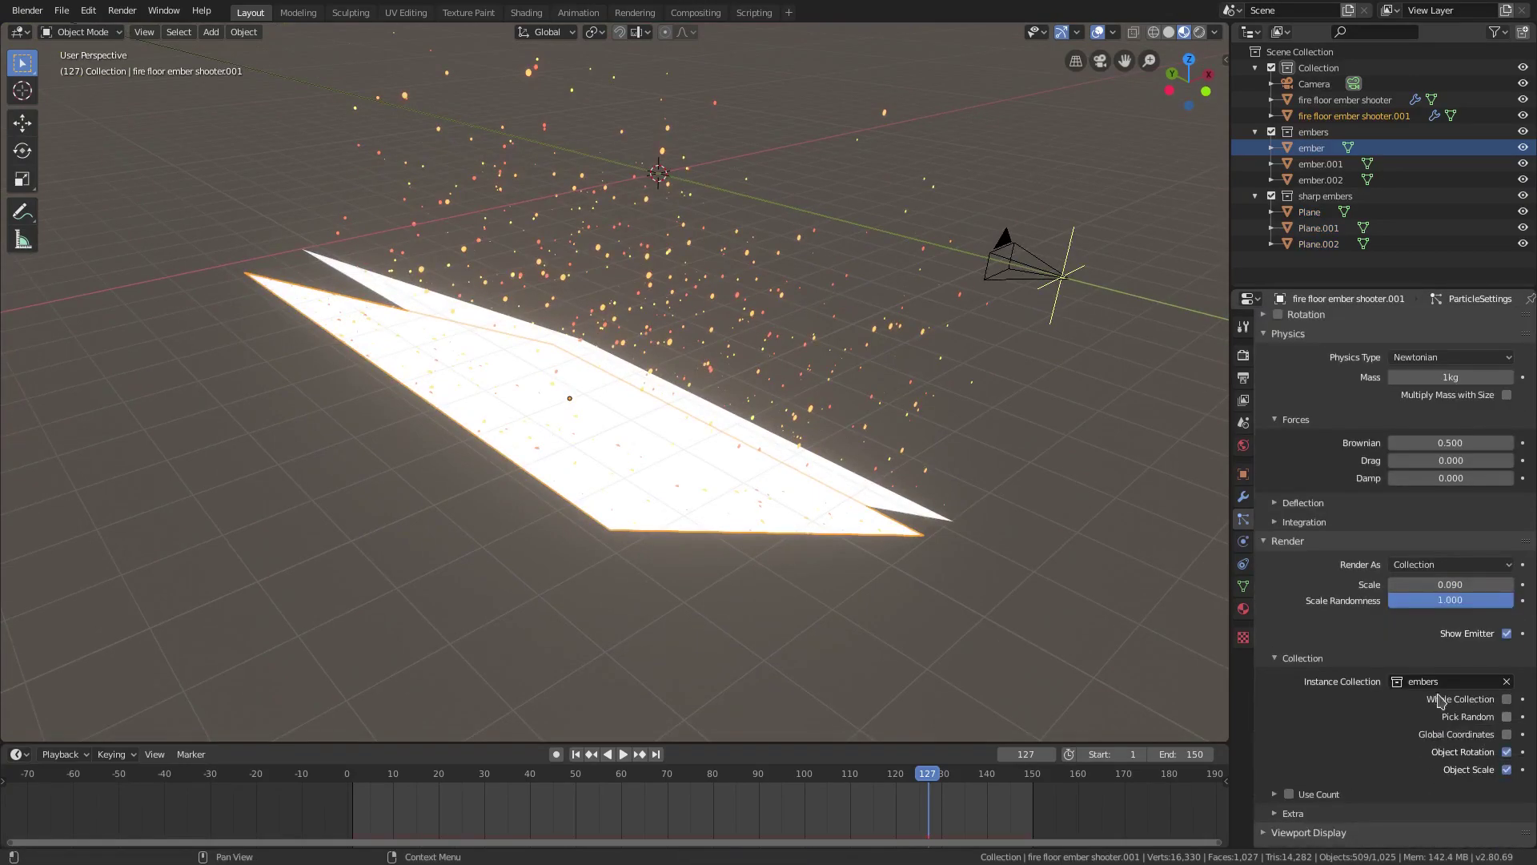
# Step: Try assigning the sharp embers collection as the duplicated shooter's instance collection, and undo the change
pyautogui.click(1441, 683)
pyautogui.click(1409, 732)
pyautogui.moveTo(1003, 630); pyautogui.dragTo(801, 488, button='middle')
pyautogui.hotkey('ctrl', 'z')
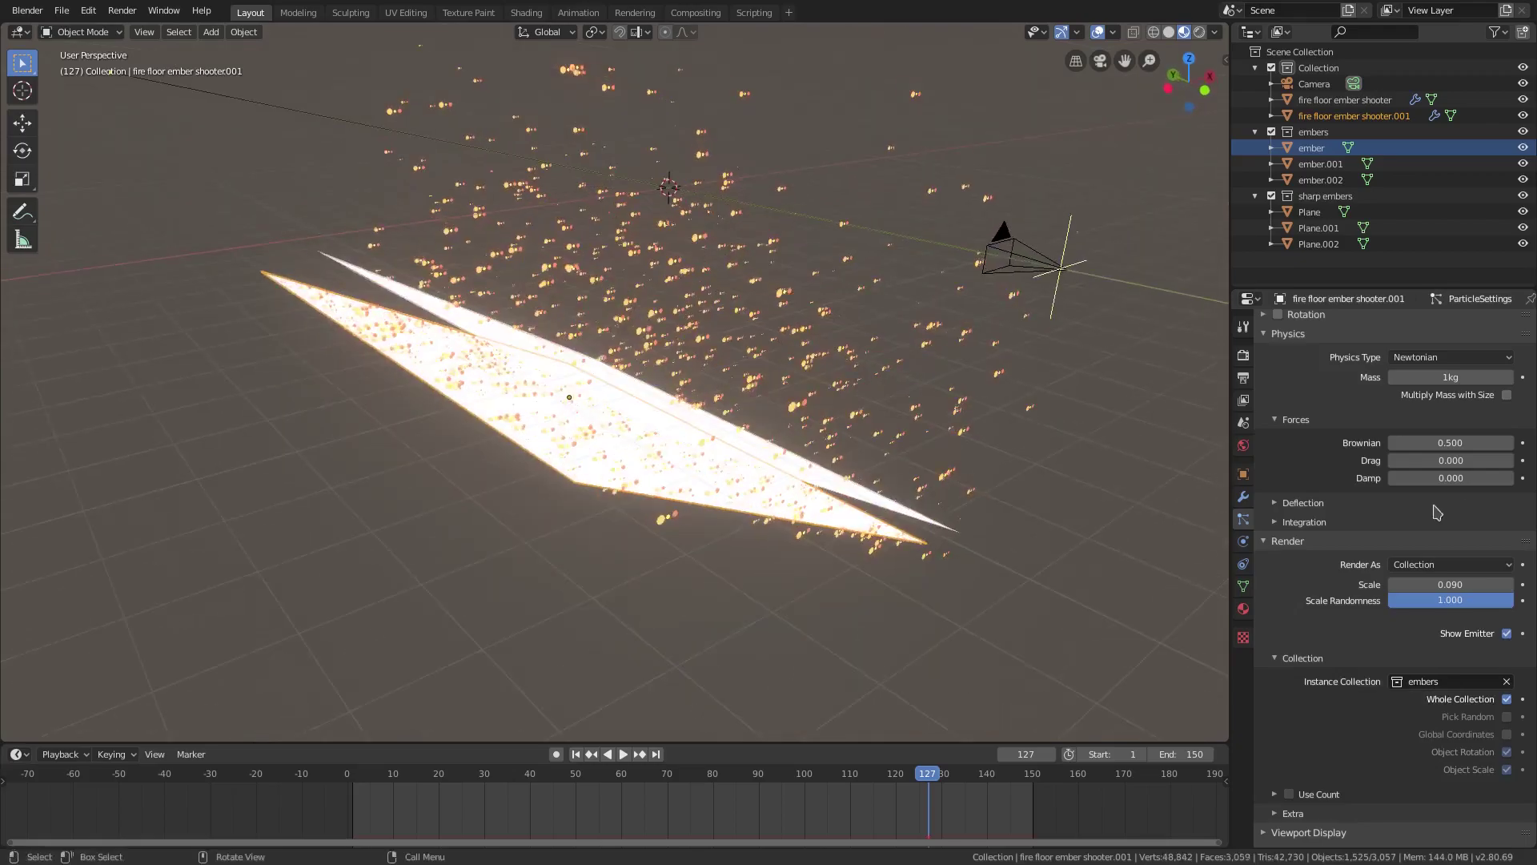
# Step: Make the duplicated shooter's particle settings single-user and rename them "shapies"
pyautogui.scroll(12, 1455, 451)
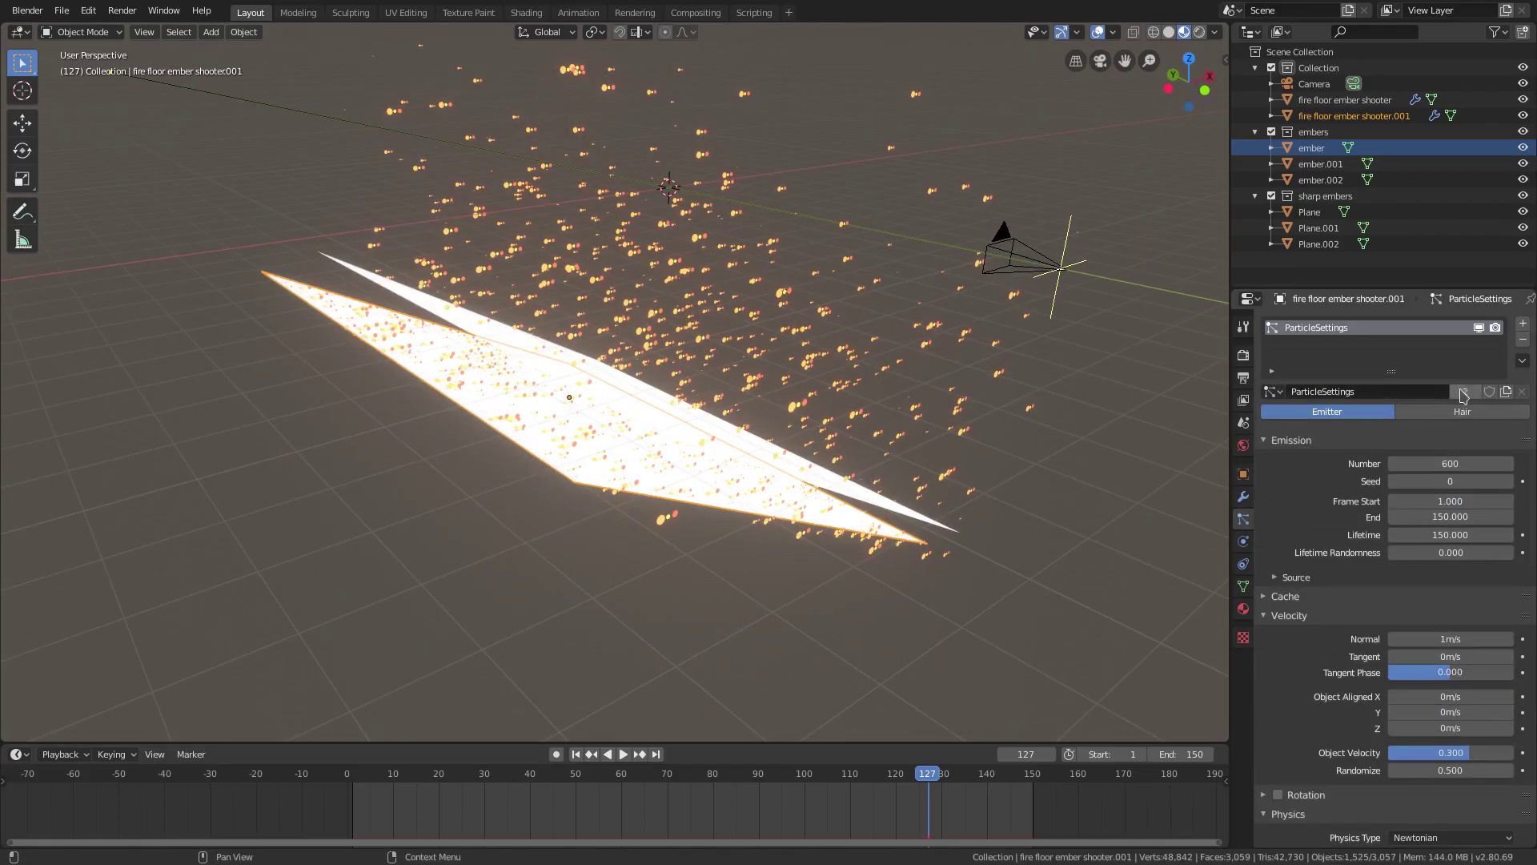
pyautogui.click(1465, 393)
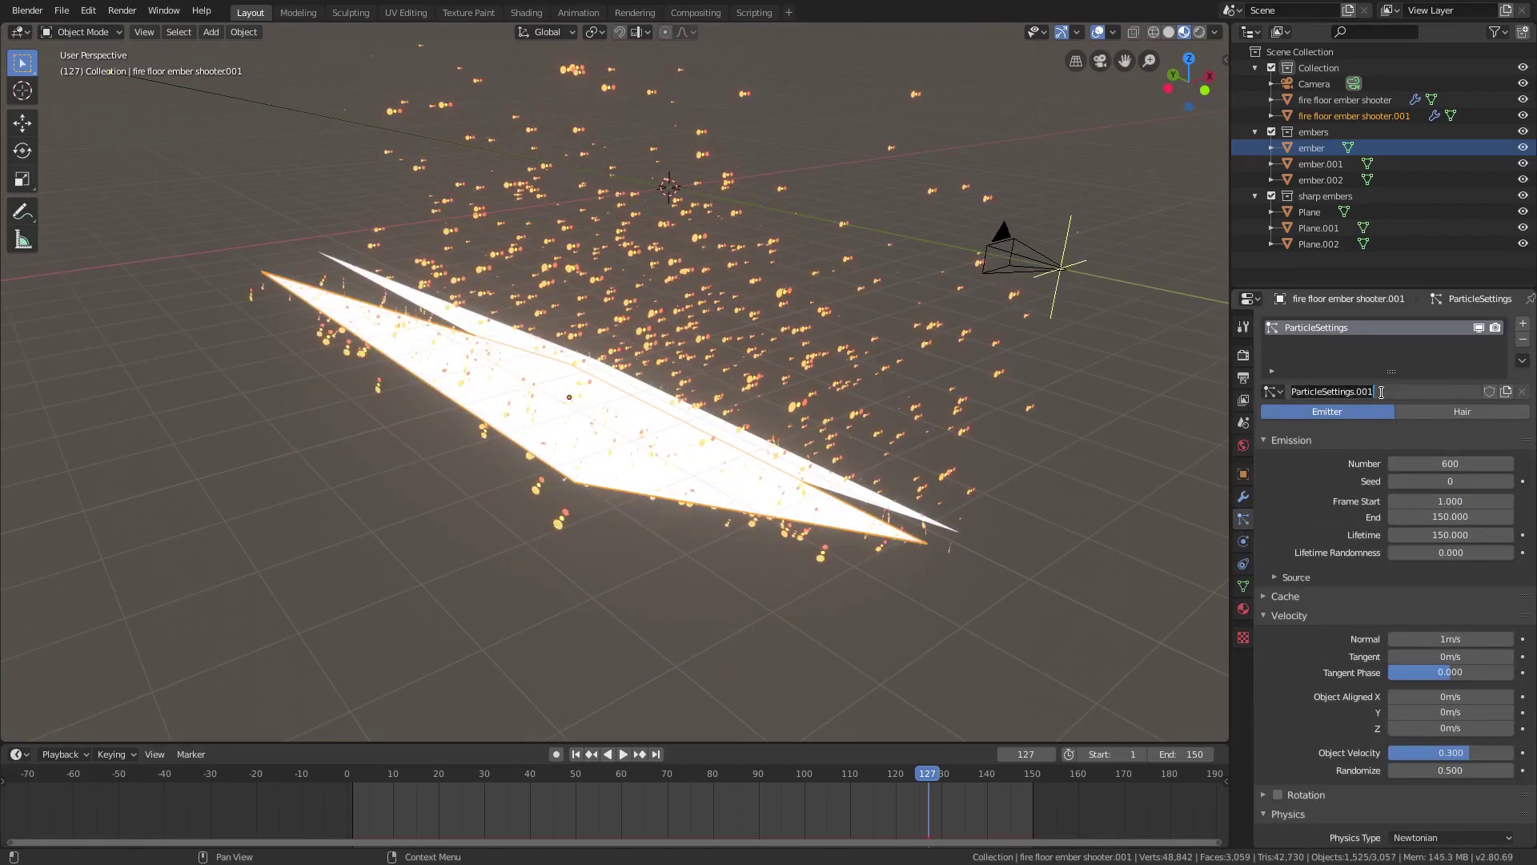
pyautogui.click(1381, 392)
pyautogui.write('shapies')
pyautogui.press('Return')
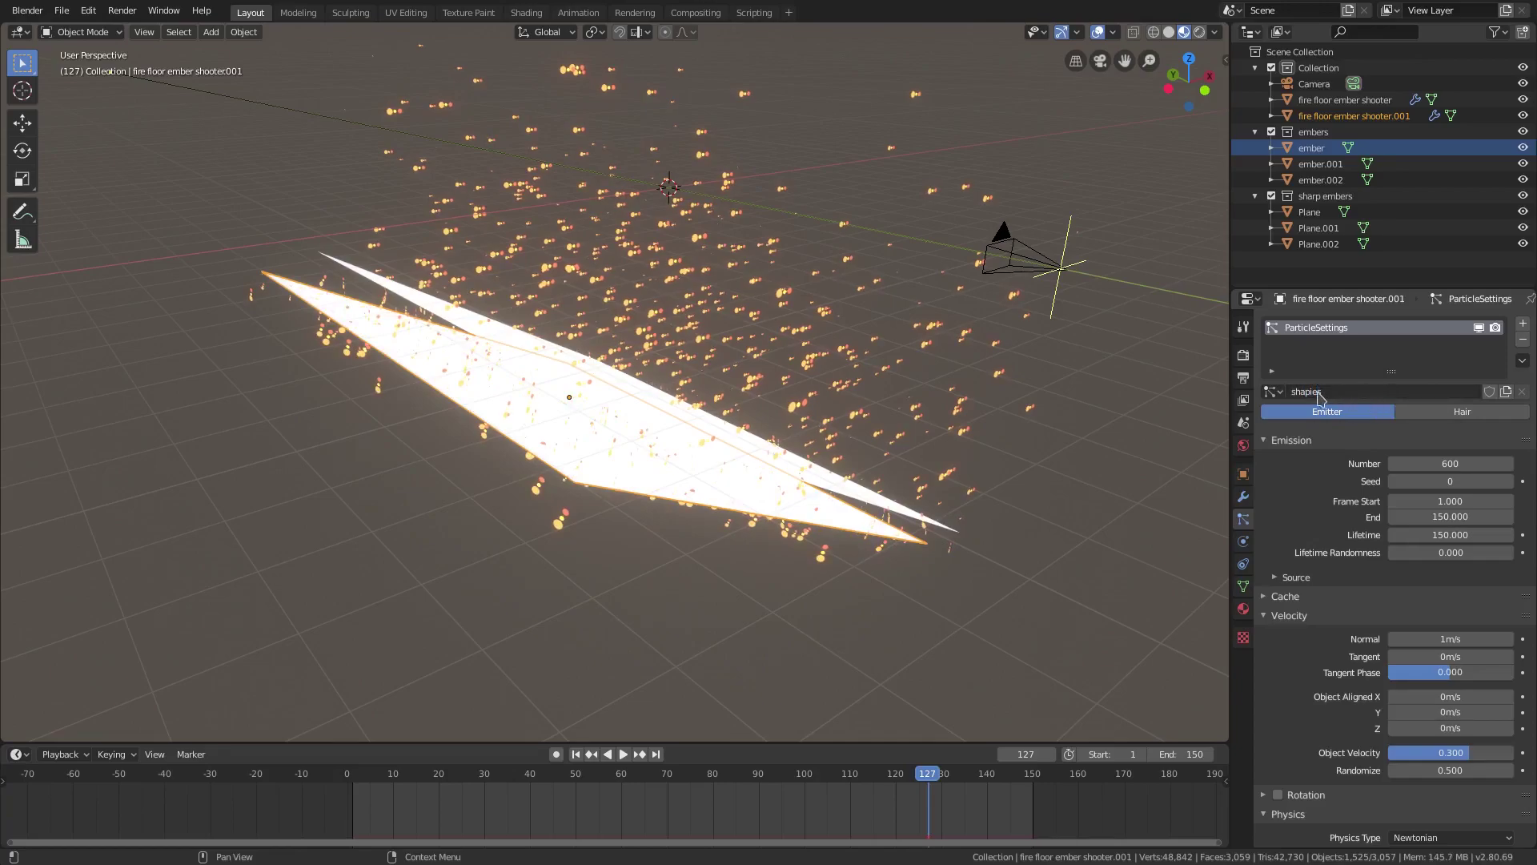
# Step: Set the duplicated shooter's instance collection to sharp embers and play the animation from the first frame
pyautogui.scroll(-10, 1365, 448)
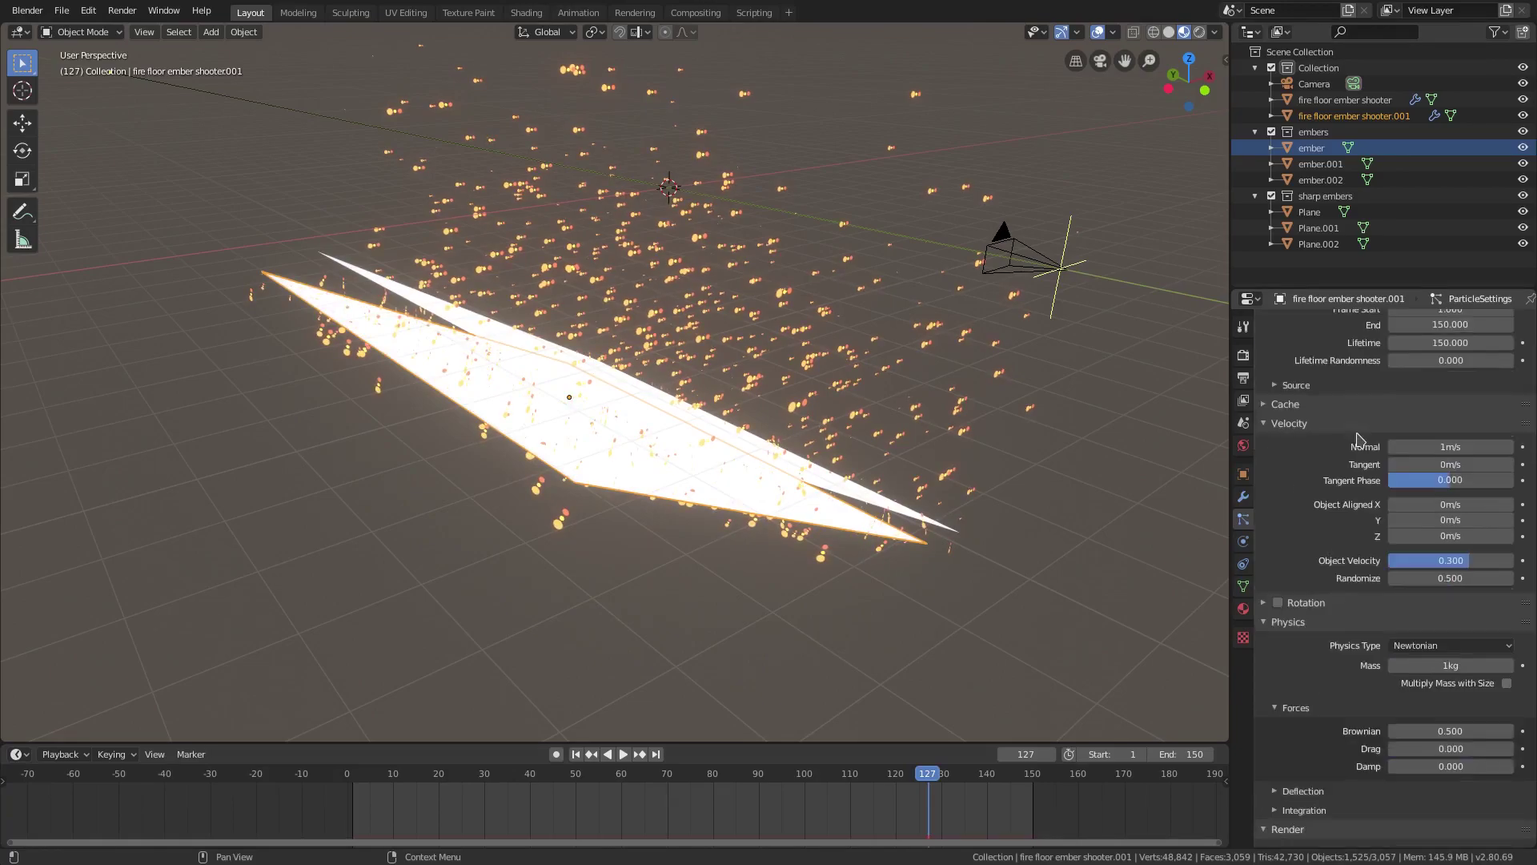
pyautogui.scroll(-4, 1473, 681)
pyautogui.click(1441, 649)
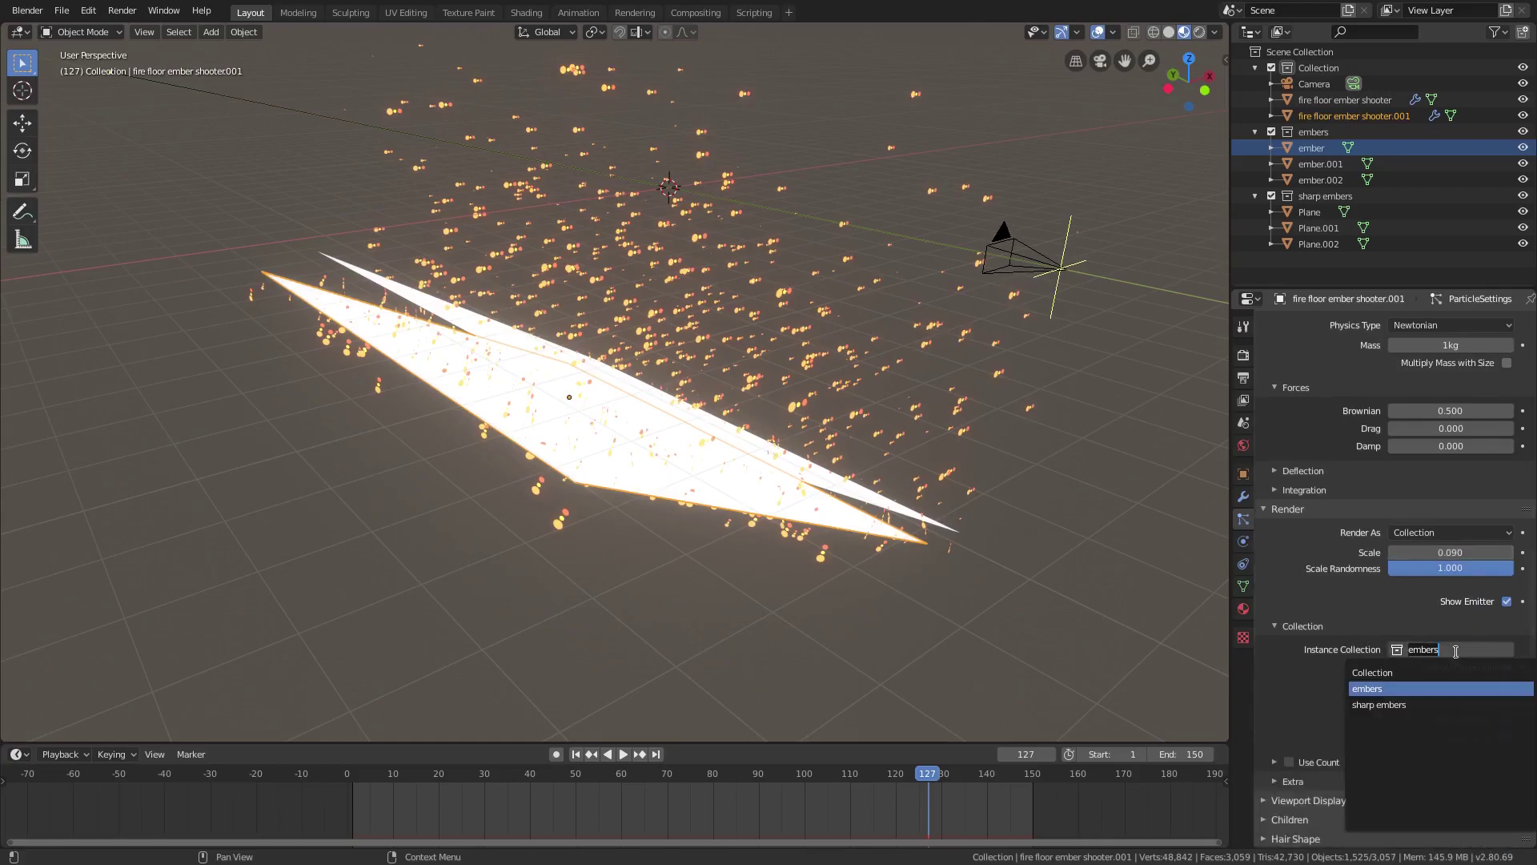
pyautogui.click(1370, 710)
pyautogui.moveTo(721, 439)
pyautogui.mouseDown(button='middle')
pyautogui.moveTo(720, 415)
pyautogui.moveTo(712, 439)
pyautogui.mouseUp(button='middle')
pyautogui.scroll(2, 645, 439)
pyautogui.click(575, 755)
pyautogui.click(624, 754)
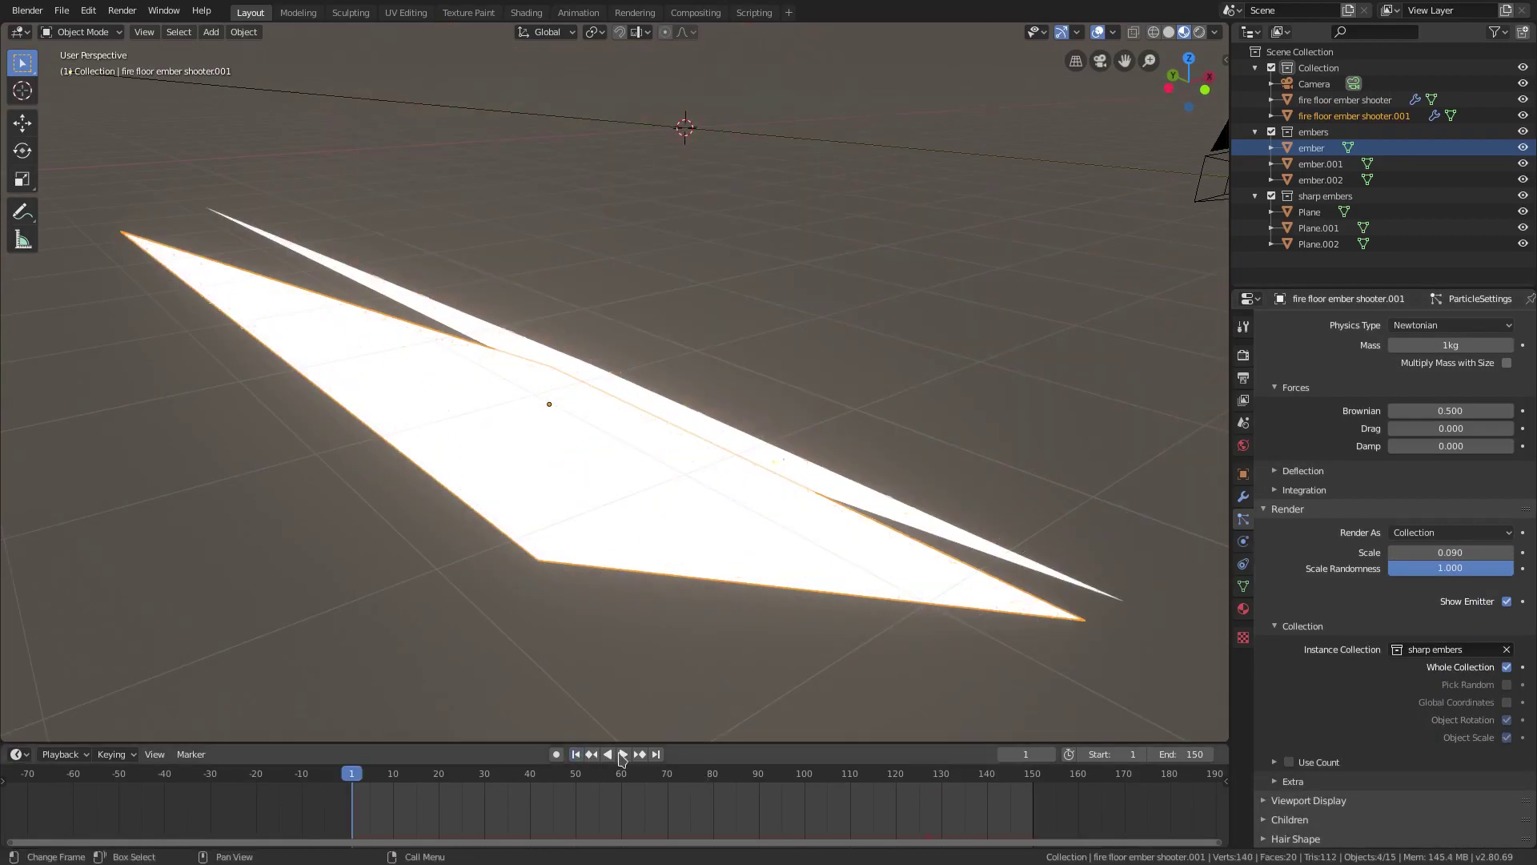
# Step: Stop playback and turn off Whole Collection for both the original and the duplicated ember shooter
pyautogui.moveTo(933, 577); pyautogui.dragTo(794, 488, button='middle')
pyautogui.click(828, 502)
pyautogui.click(616, 754)
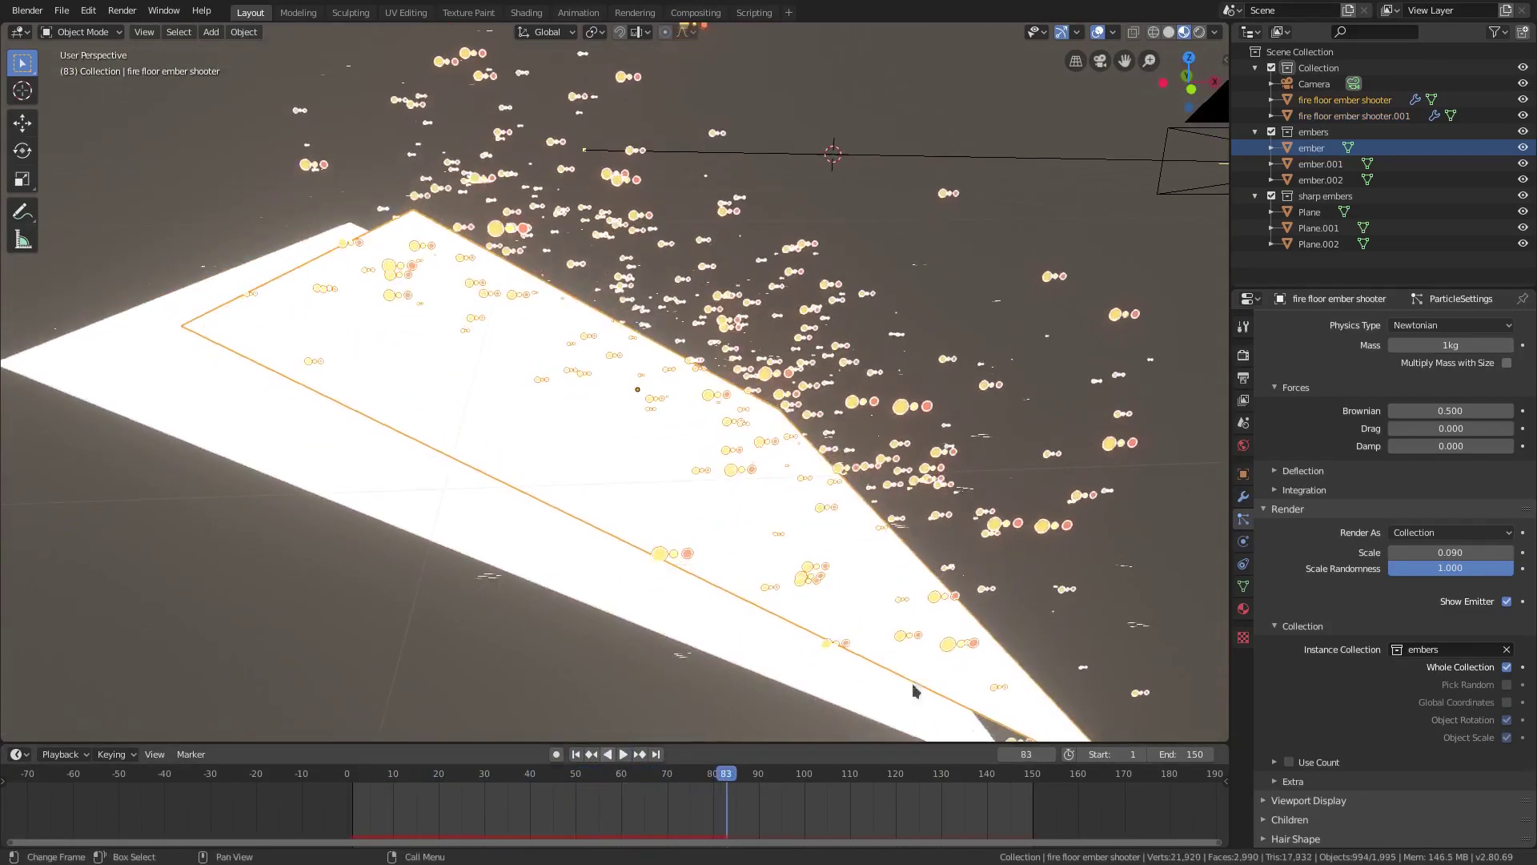
pyautogui.click(1507, 668)
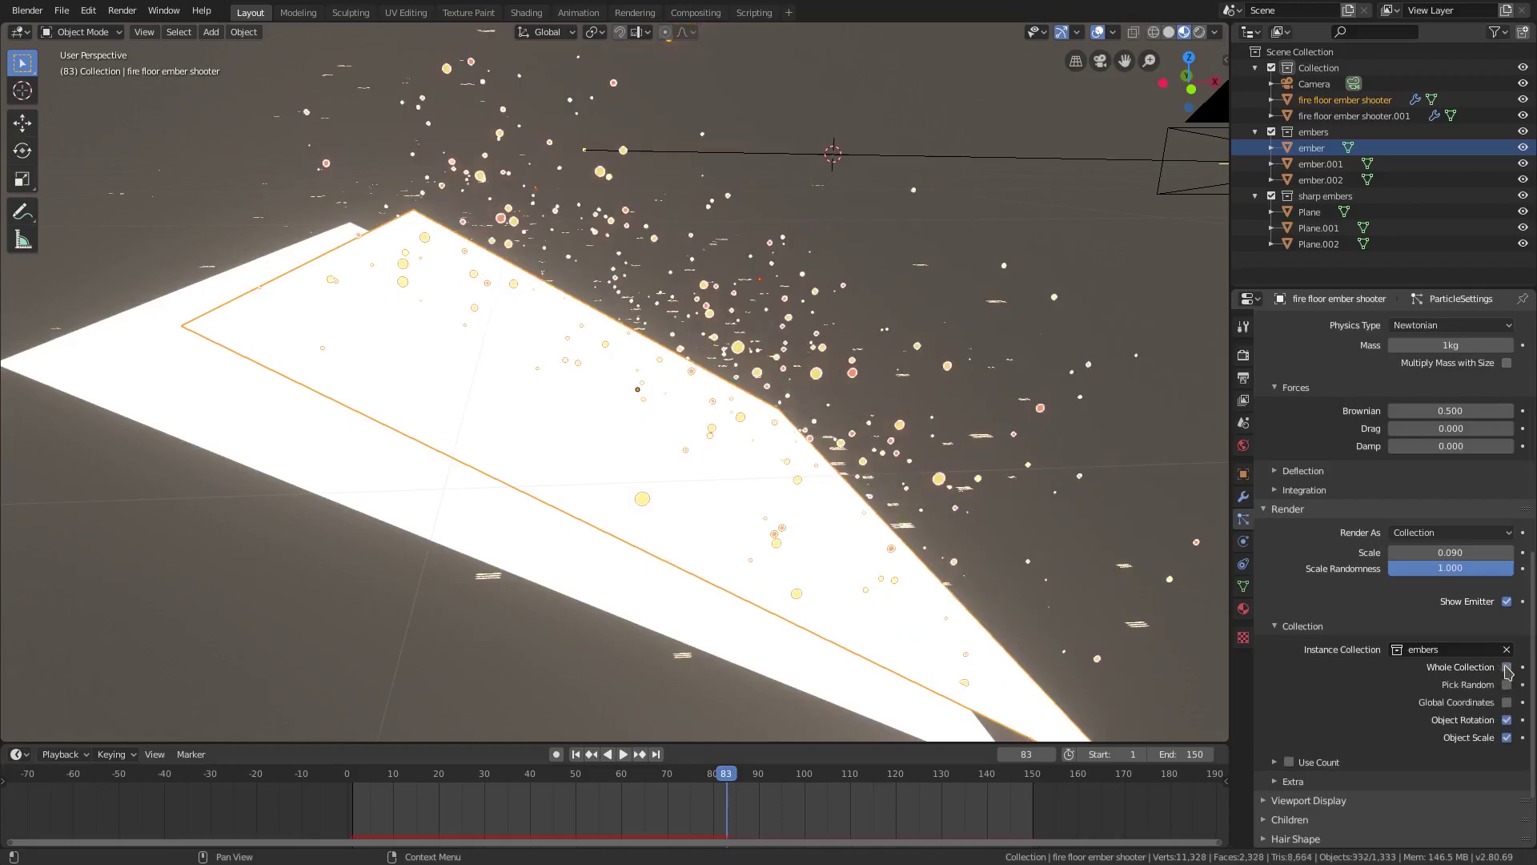
pyautogui.moveTo(524, 524); pyautogui.dragTo(589, 413, button='middle')
pyautogui.click(594, 414)
pyautogui.click(1507, 667)
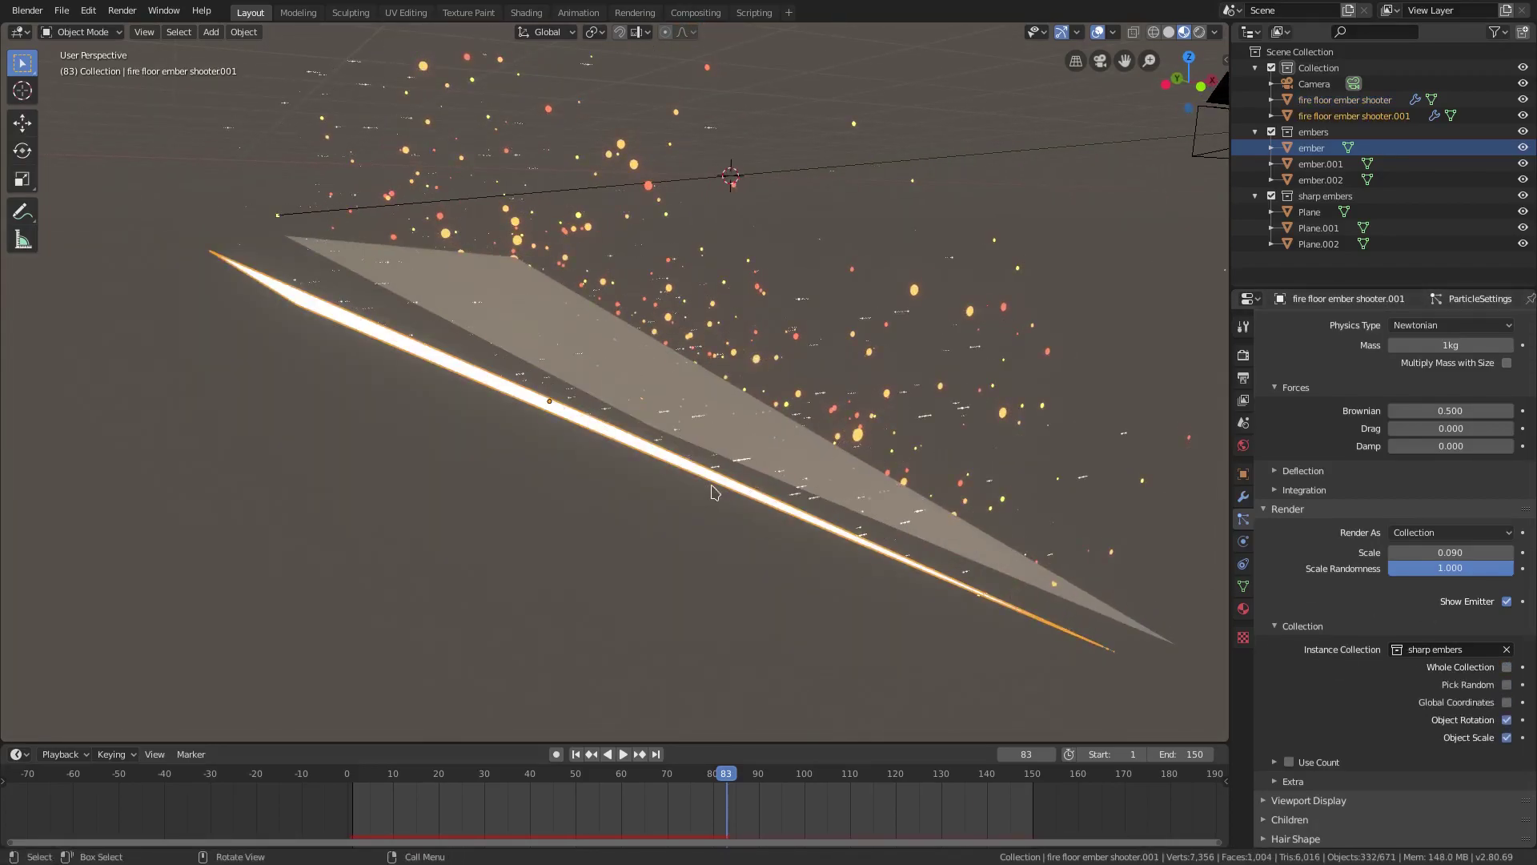
# Step: Hide the original ember shooter and select the duplicated shooter to isolate its strip particles
pyautogui.scroll(5, 702, 493)
pyautogui.press('KP_0')
pyautogui.scroll(-1, 707, 515)
pyautogui.moveTo(707, 515); pyautogui.dragTo(546, 526, button='middle')
pyautogui.scroll(-4, 561, 505)
pyautogui.scroll(3, 590, 477)
pyautogui.click(597, 478)
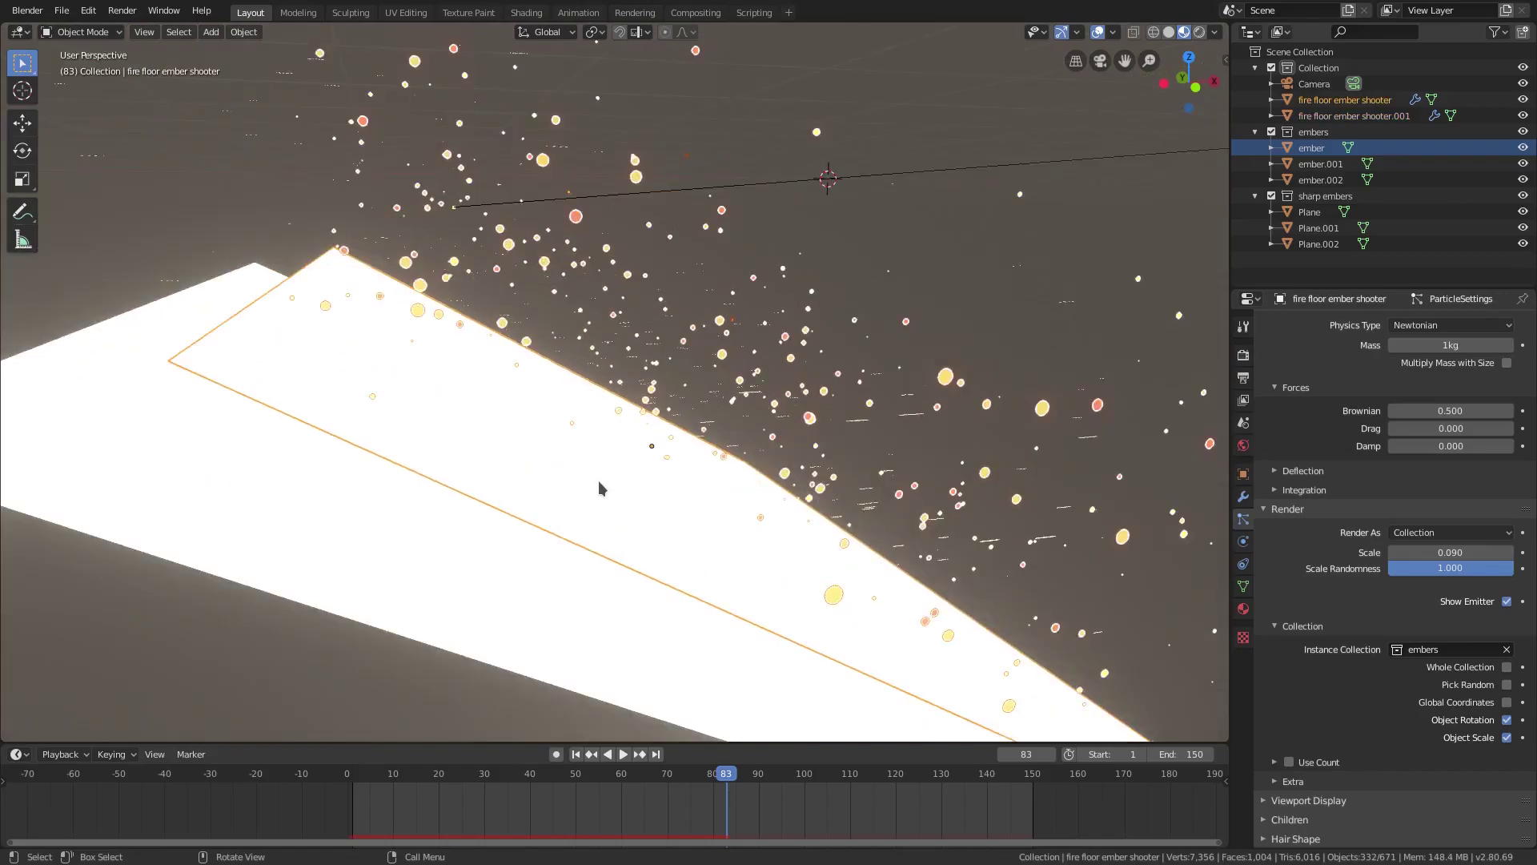
pyautogui.press('h')
pyautogui.click(627, 474)
pyautogui.moveTo(628, 474); pyautogui.dragTo(683, 446, button='middle')
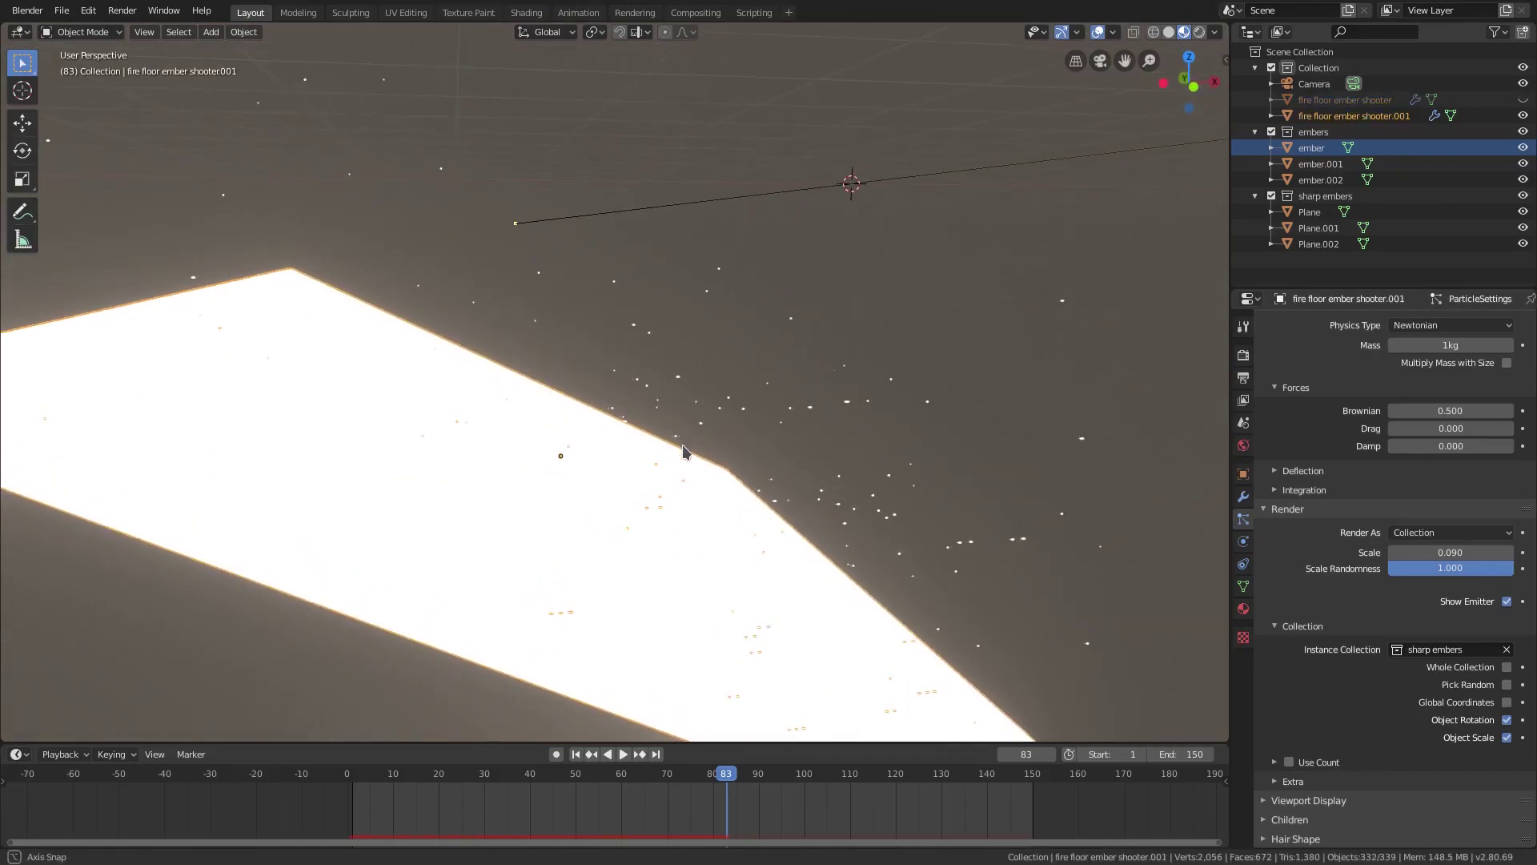
# Step: Collapse the duplicated shooter's Render and Physics settings and enable particle Rotation
pyautogui.click(1506, 719)
pyautogui.scroll(3, 1339, 627)
pyautogui.scroll(1, 1388, 601)
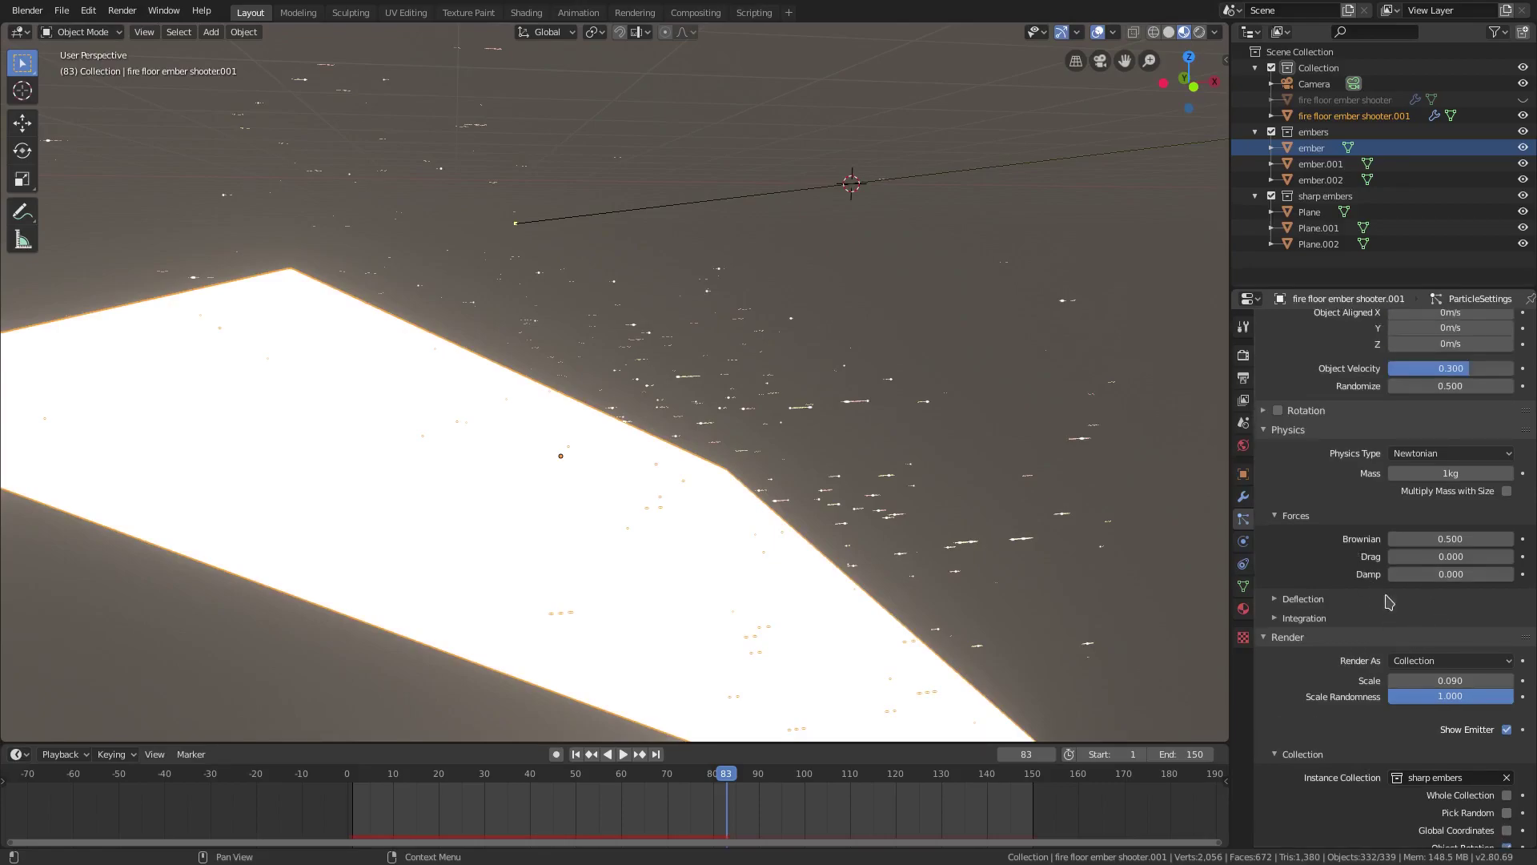
pyautogui.scroll(2, 1389, 601)
pyautogui.click(1281, 701)
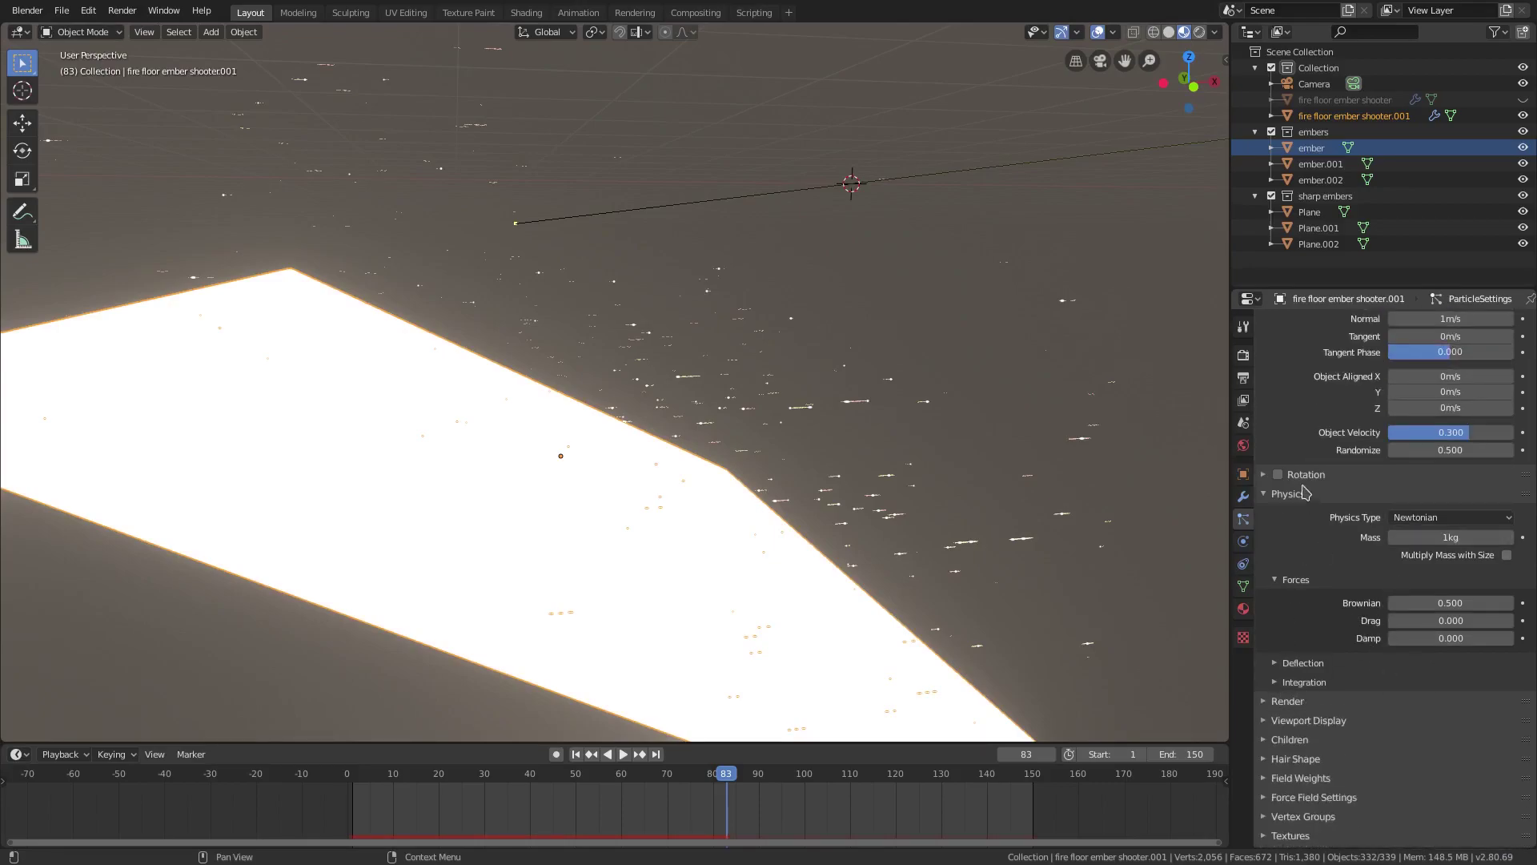
pyautogui.click(1297, 493)
pyautogui.click(1265, 647)
pyautogui.click(1277, 647)
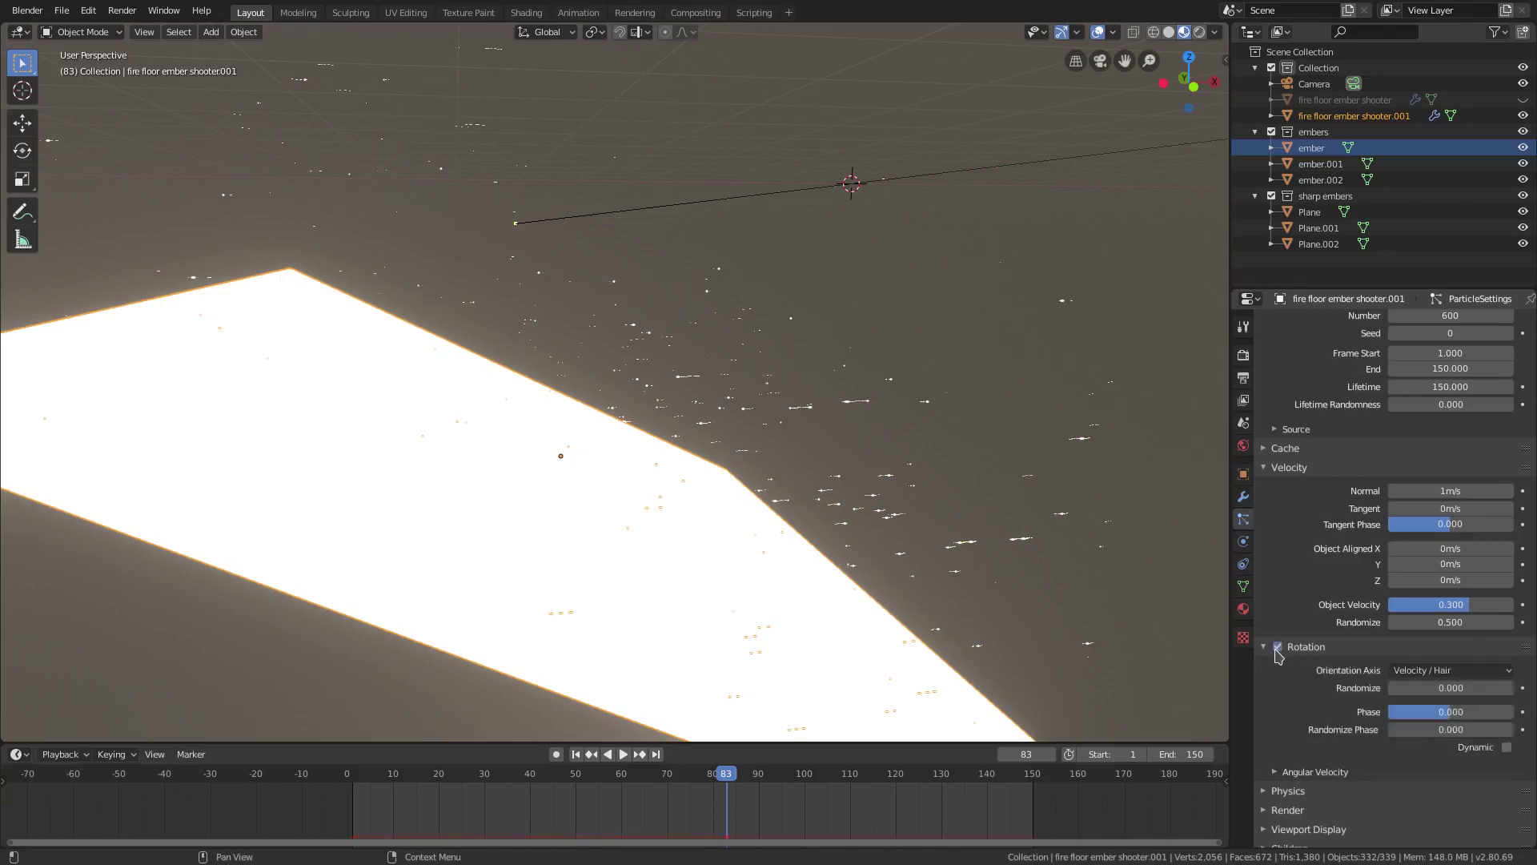
# Step: Try an angular velocity amount of 3.81 for the duplicated shooter's particles
pyautogui.moveTo(1011, 616); pyautogui.dragTo(1001, 614, button='middle')
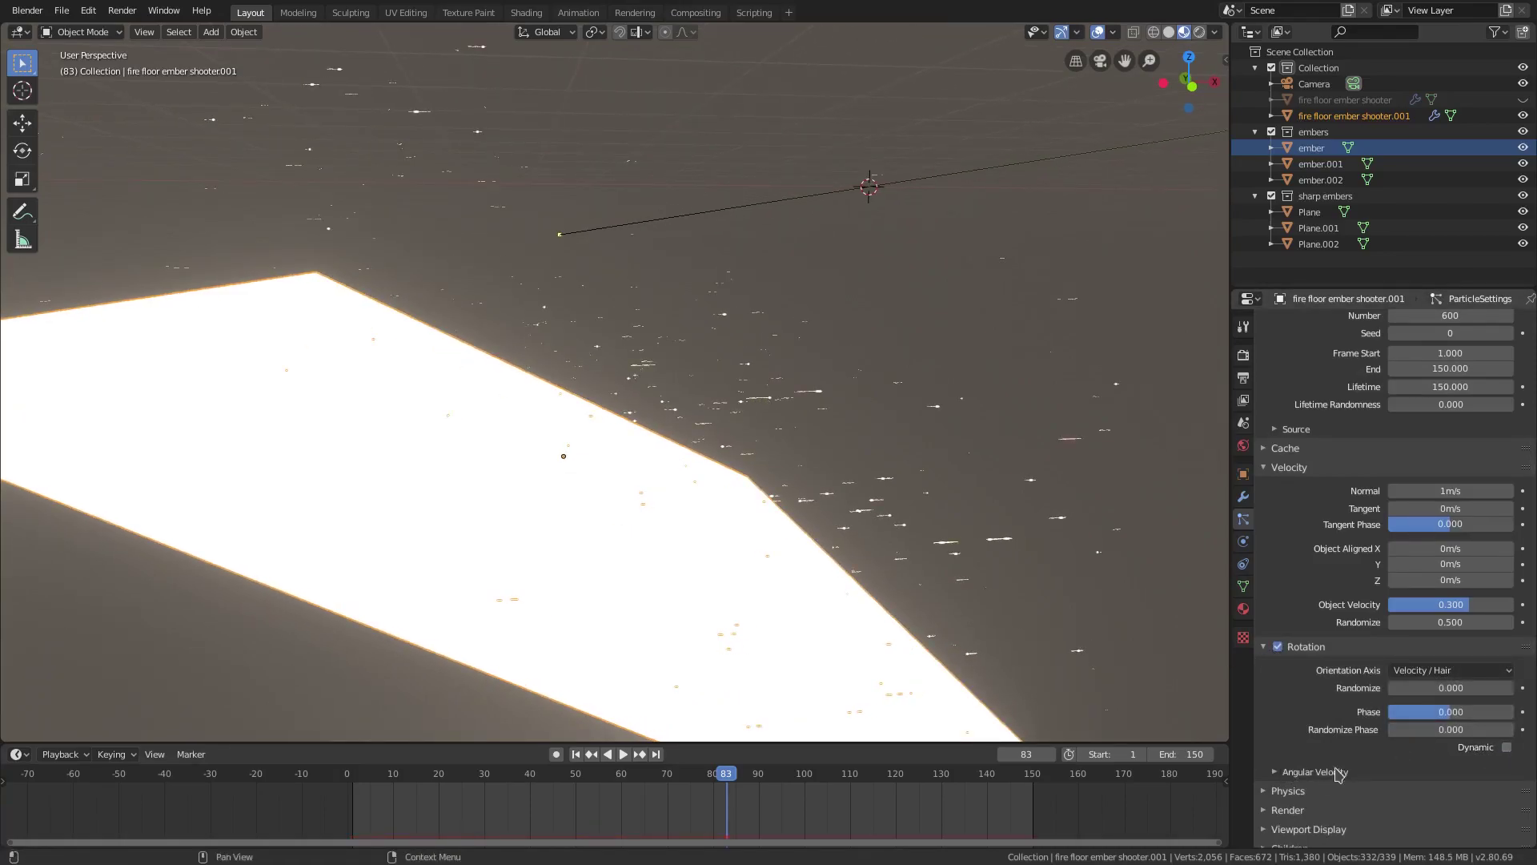
pyautogui.click(1284, 772)
pyautogui.scroll(-3, 1289, 765)
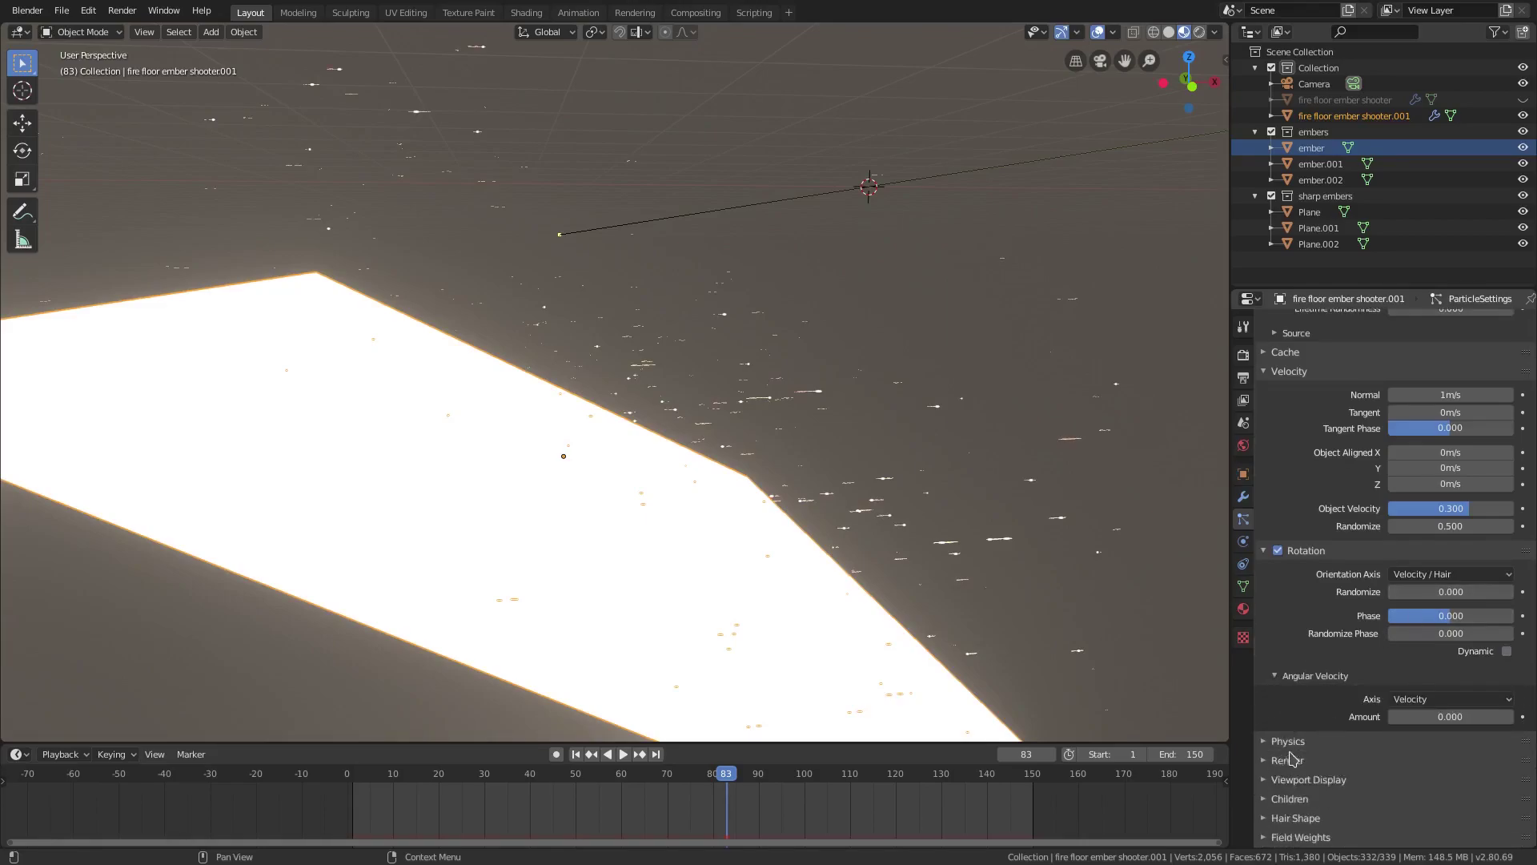
pyautogui.moveTo(1451, 717); pyautogui.dragTo(1425, 716)
pyautogui.moveTo(920, 622); pyautogui.dragTo(938, 627, button='middle')
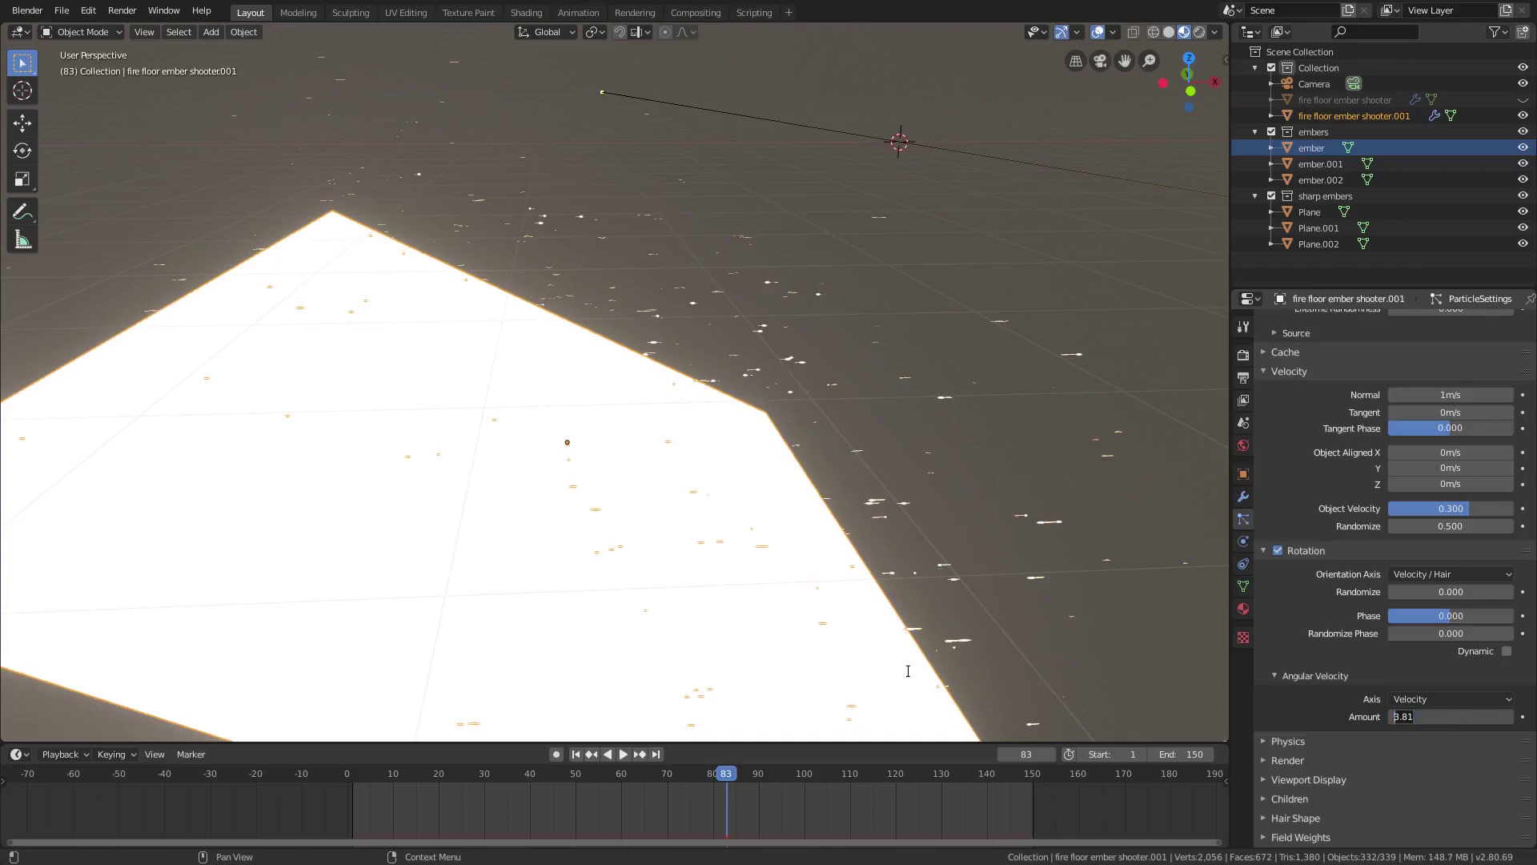
# Step: Collapse the rotation settings and set the particles' Normal velocity to 3 m/s and Randomize to 0.1
pyautogui.click(1305, 675)
pyautogui.click(1267, 550)
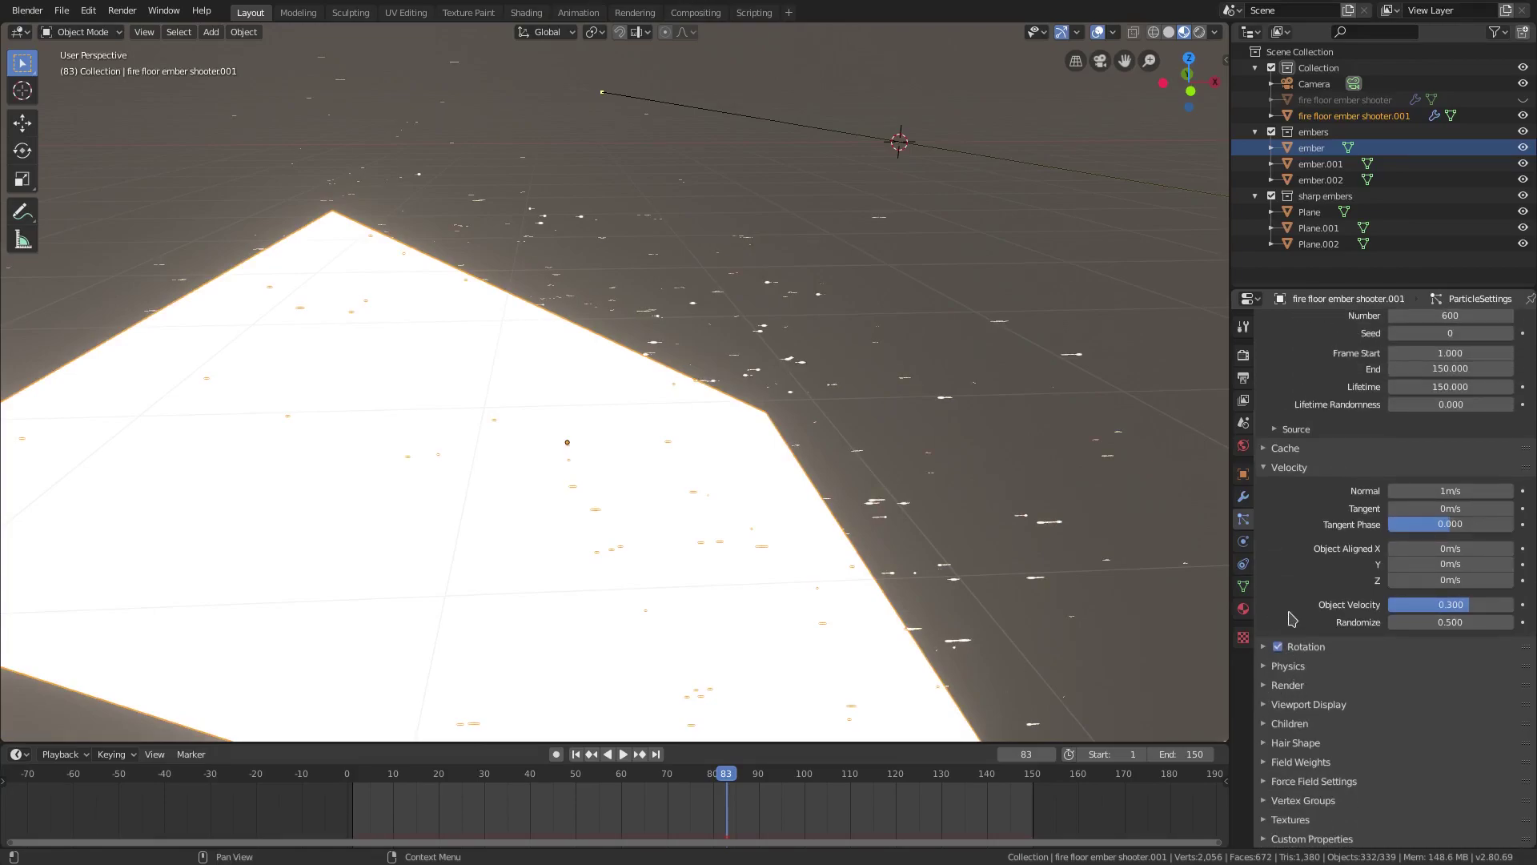
pyautogui.scroll(1, 1291, 619)
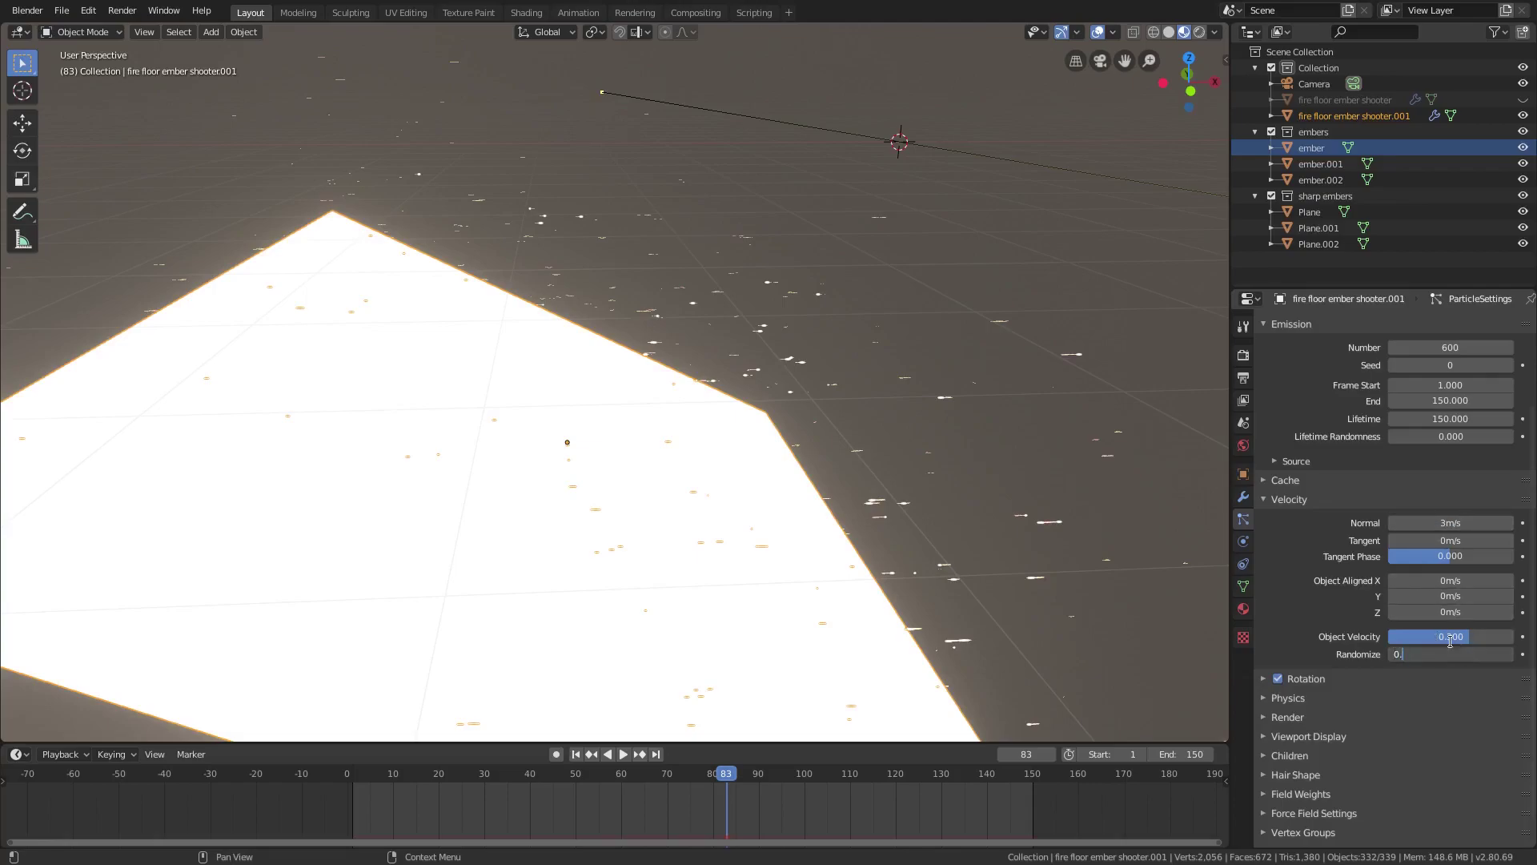
# Step: Select the three glowing source strips beside the ember discs
pyautogui.moveTo(1019, 525); pyautogui.dragTo(957, 482, button='middle')
pyautogui.scroll(-4, 957, 483)
pyautogui.keyDown('shift'); pyautogui.moveTo(1056, 520); pyautogui.dragTo(901, 471, button='middle'); pyautogui.keyUp('shift')
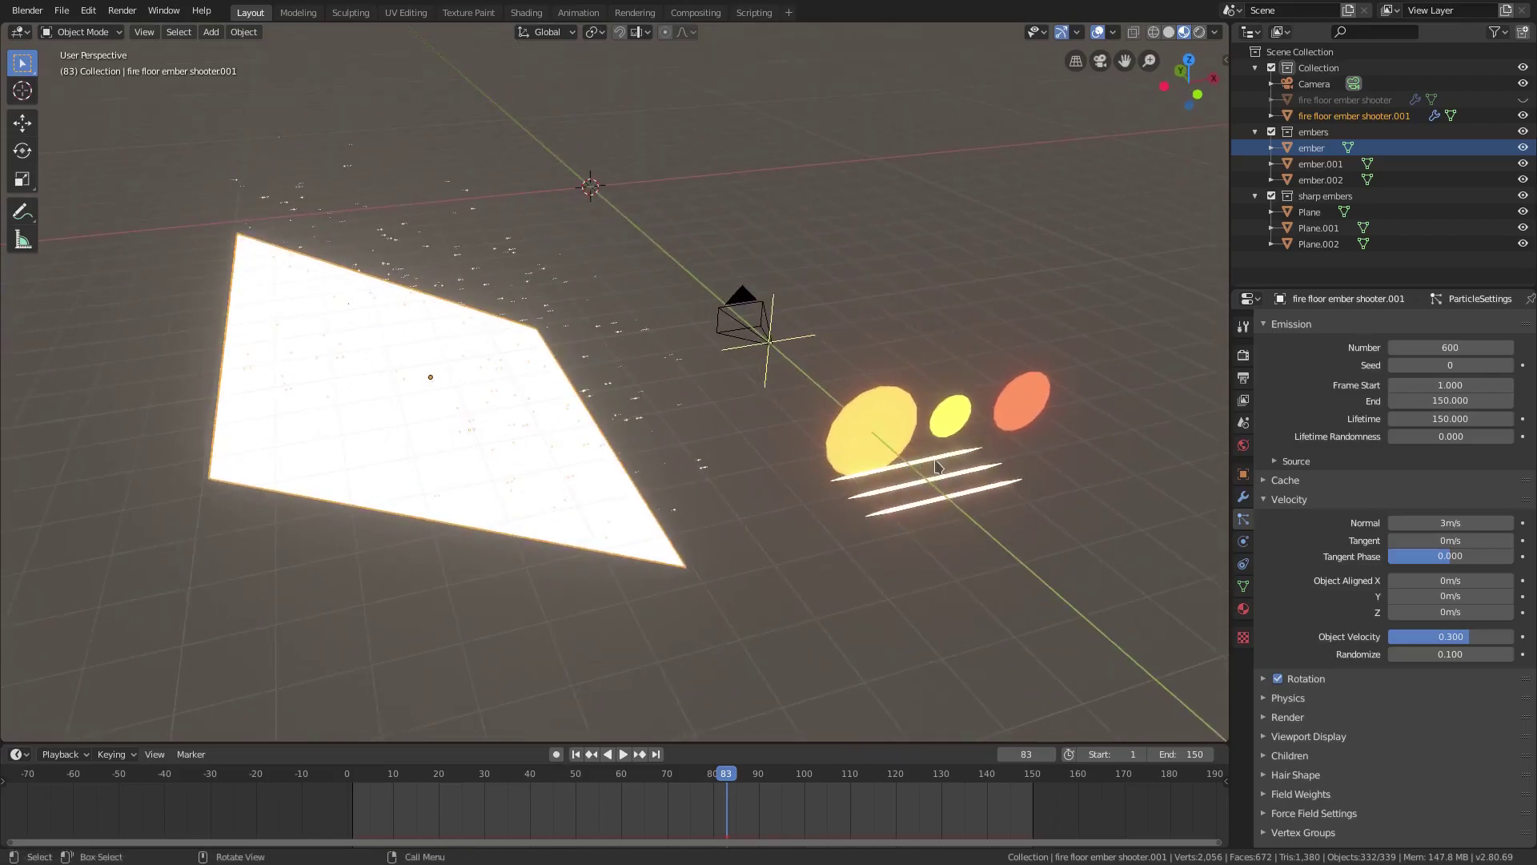
pyautogui.click(941, 464)
pyautogui.keyDown('shift'); pyautogui.click(955, 478); pyautogui.keyUp('shift')
pyautogui.press('r')
pyautogui.press('x')
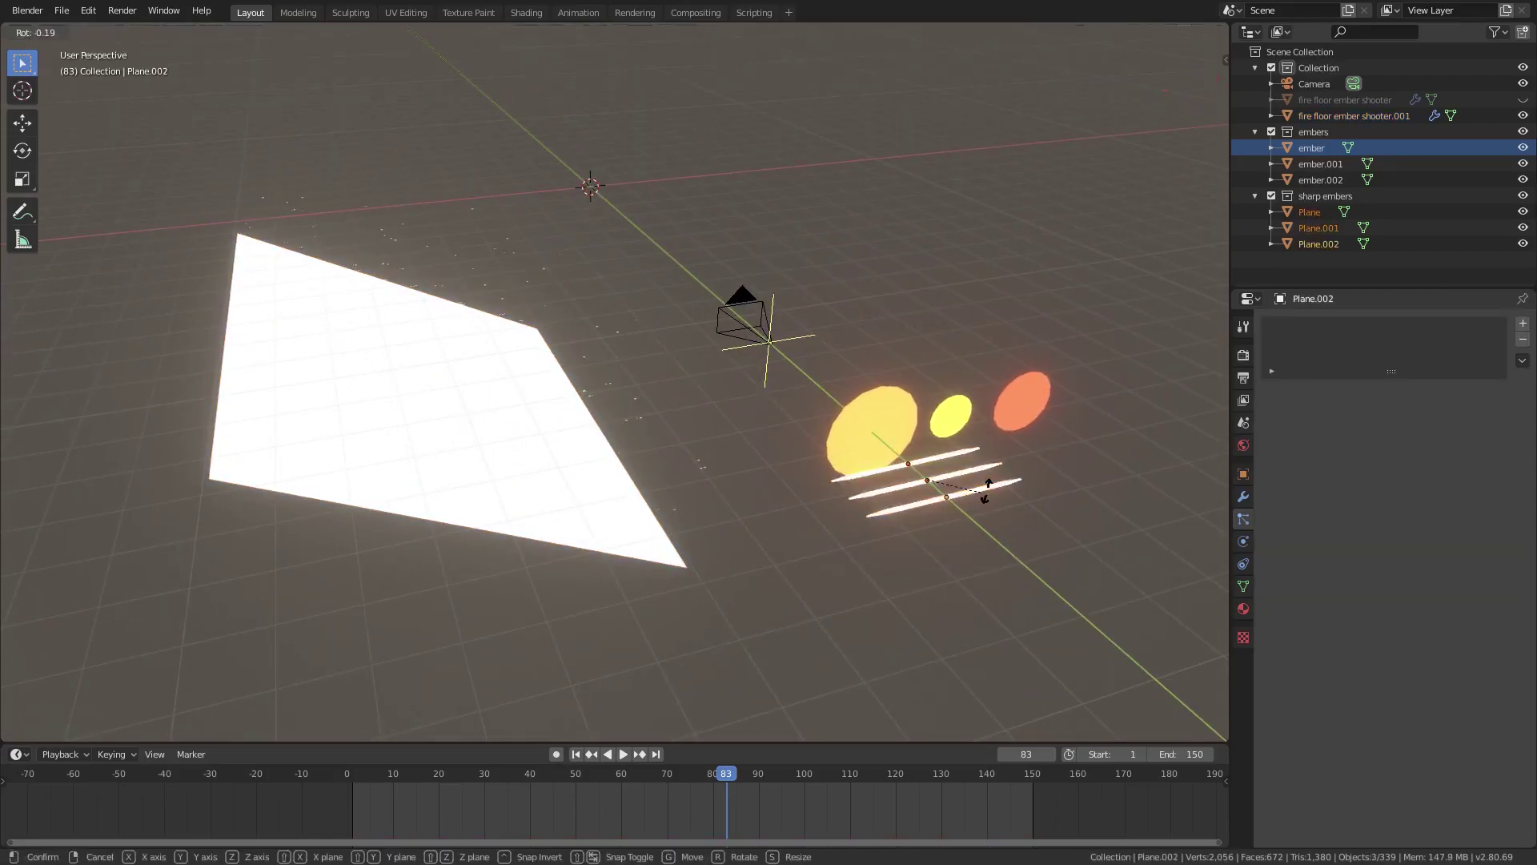
pyautogui.rightClick(1049, 450)
pyautogui.press('r')
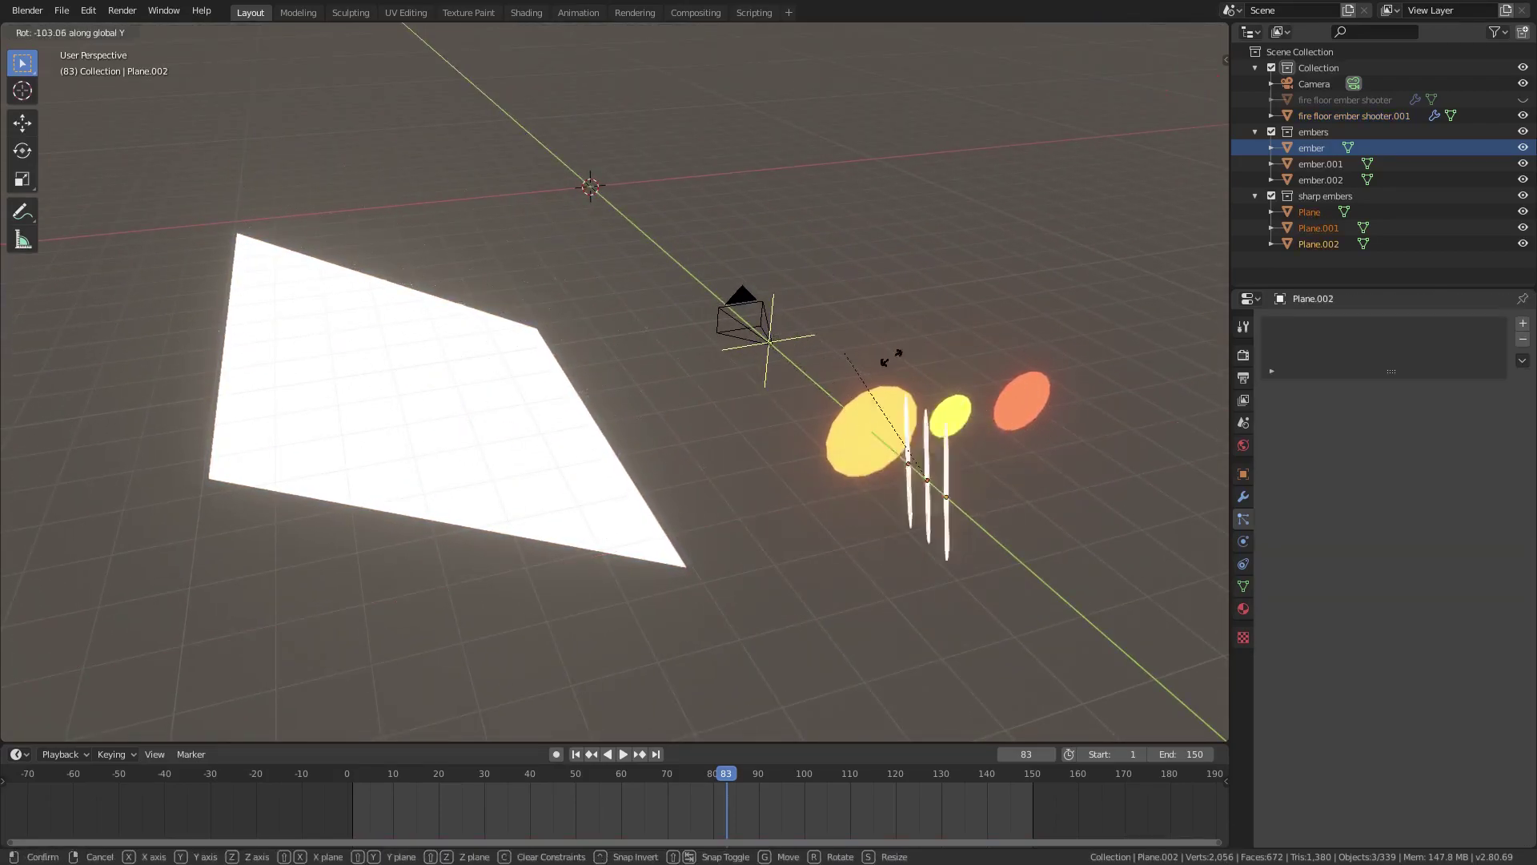
pyautogui.press('Escape')
# Step: Rotate the three strips 90° about the global Y axis and 90° about the global Z axis
pyautogui.write('ry')
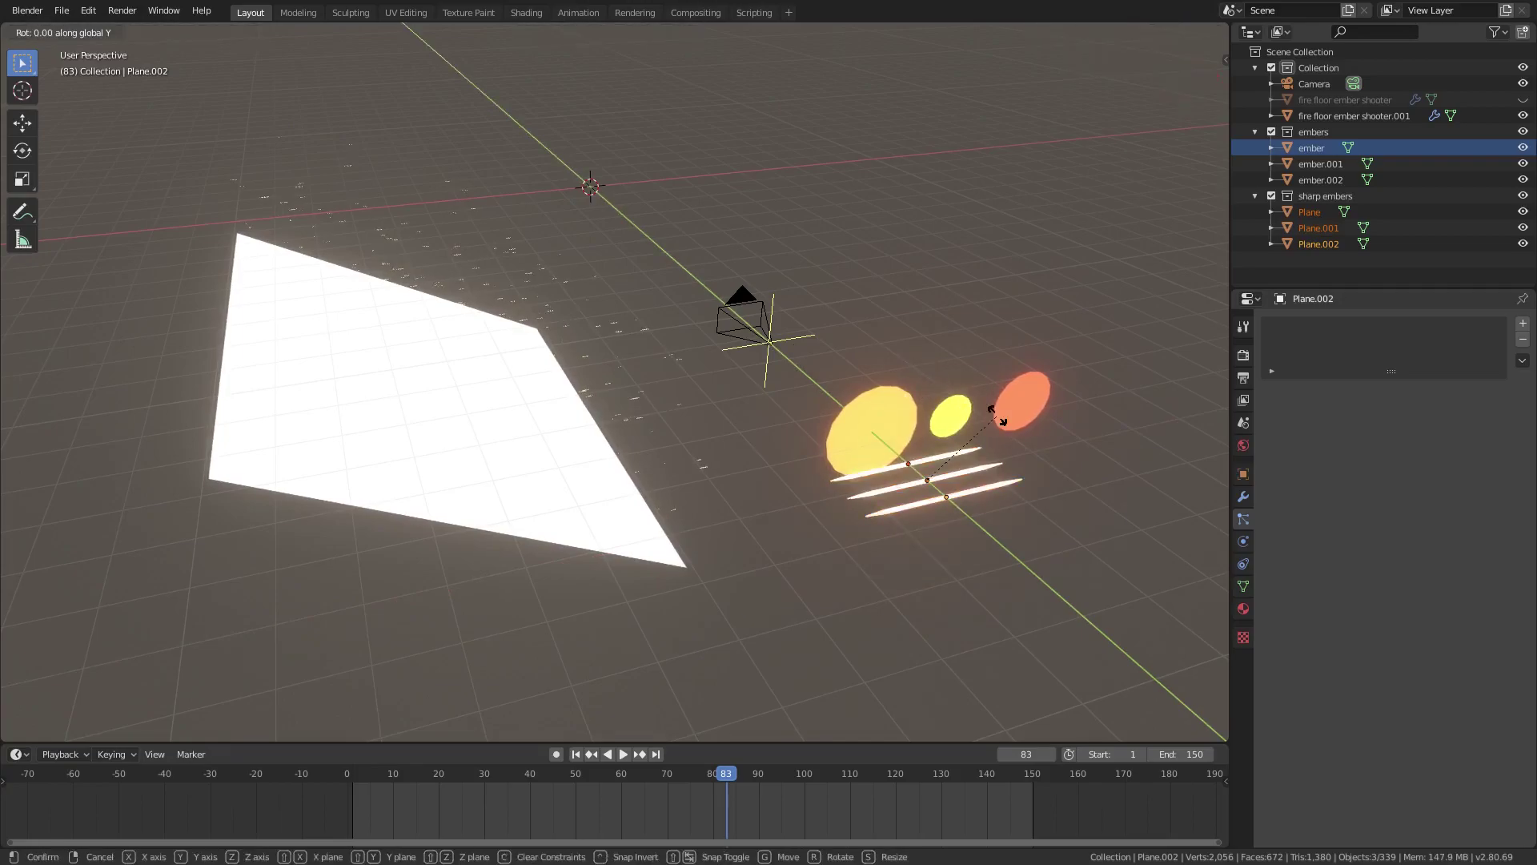
pyautogui.write('90')
pyautogui.press('Return')
pyautogui.write('rz90')
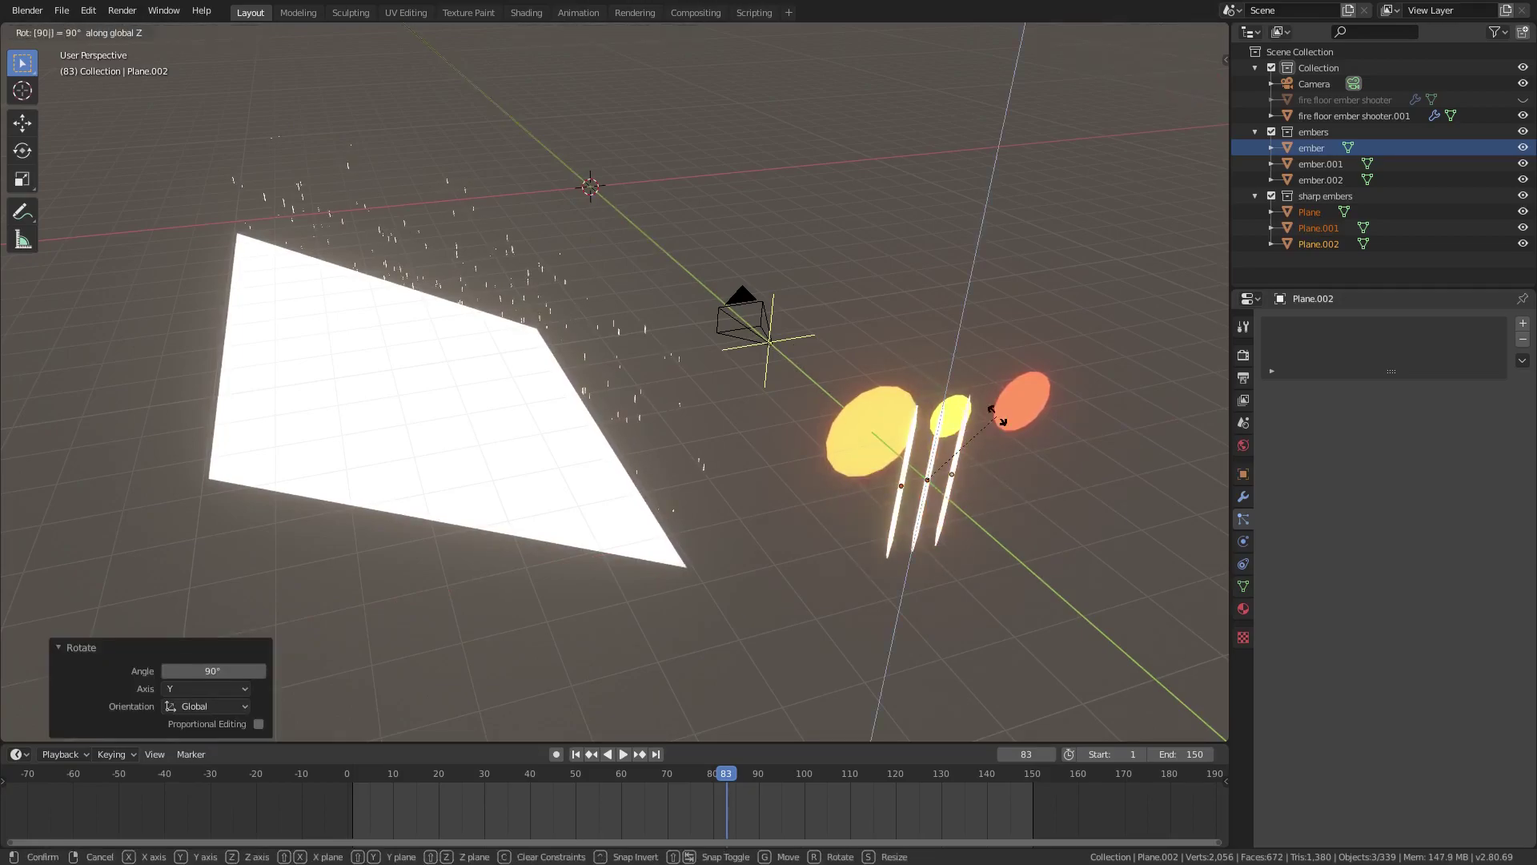
pyautogui.press('Return')
# Step: Tilt the three strips about 33.7° around the global Y axis and inspect the slanted spark particles
pyautogui.moveTo(704, 429); pyautogui.dragTo(742, 446, button='middle')
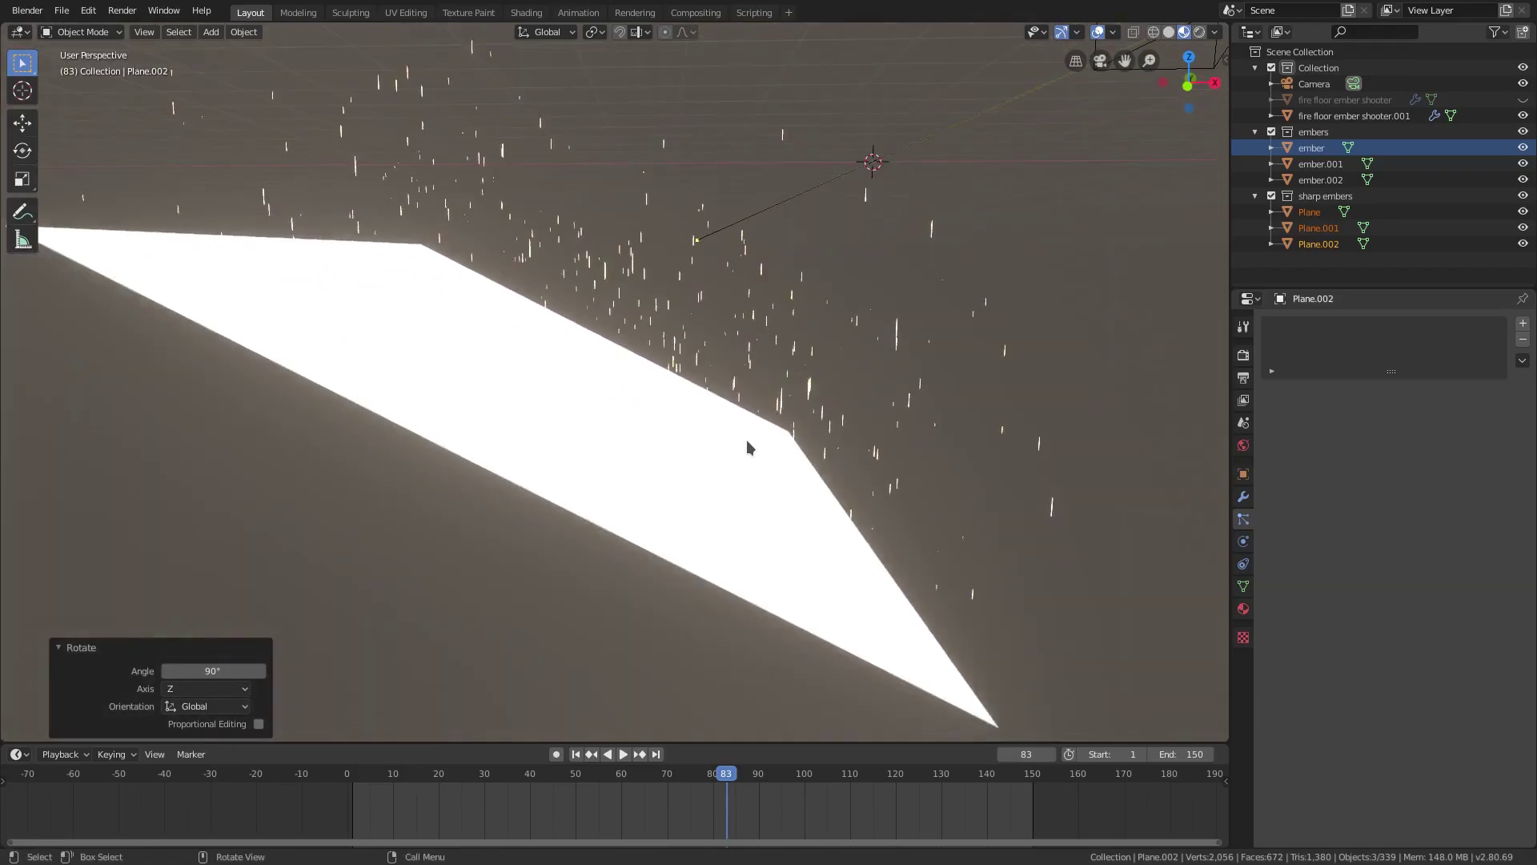
pyautogui.click(748, 446)
pyautogui.scroll(-7, 944, 604)
pyautogui.scroll(3, 818, 471)
pyautogui.click(728, 480)
pyautogui.keyDown('shift'); pyautogui.click(753, 473); pyautogui.keyUp('shift')
pyautogui.keyDown('shift'); pyautogui.click(791, 465); pyautogui.keyUp('shift')
pyautogui.press('r')
pyautogui.press('y')
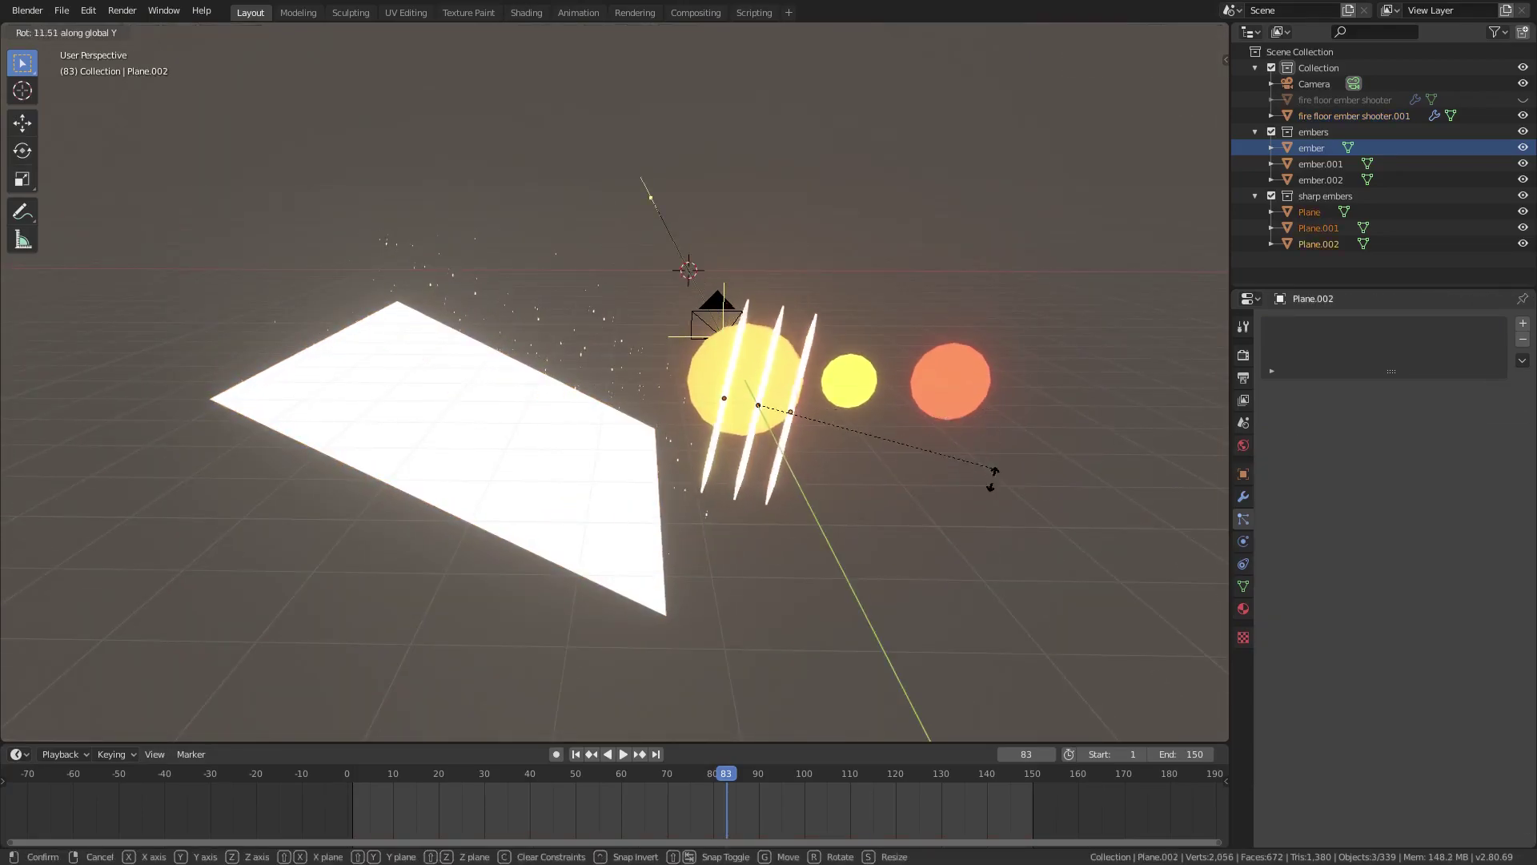
pyautogui.click(938, 541)
pyautogui.press('KP_0')
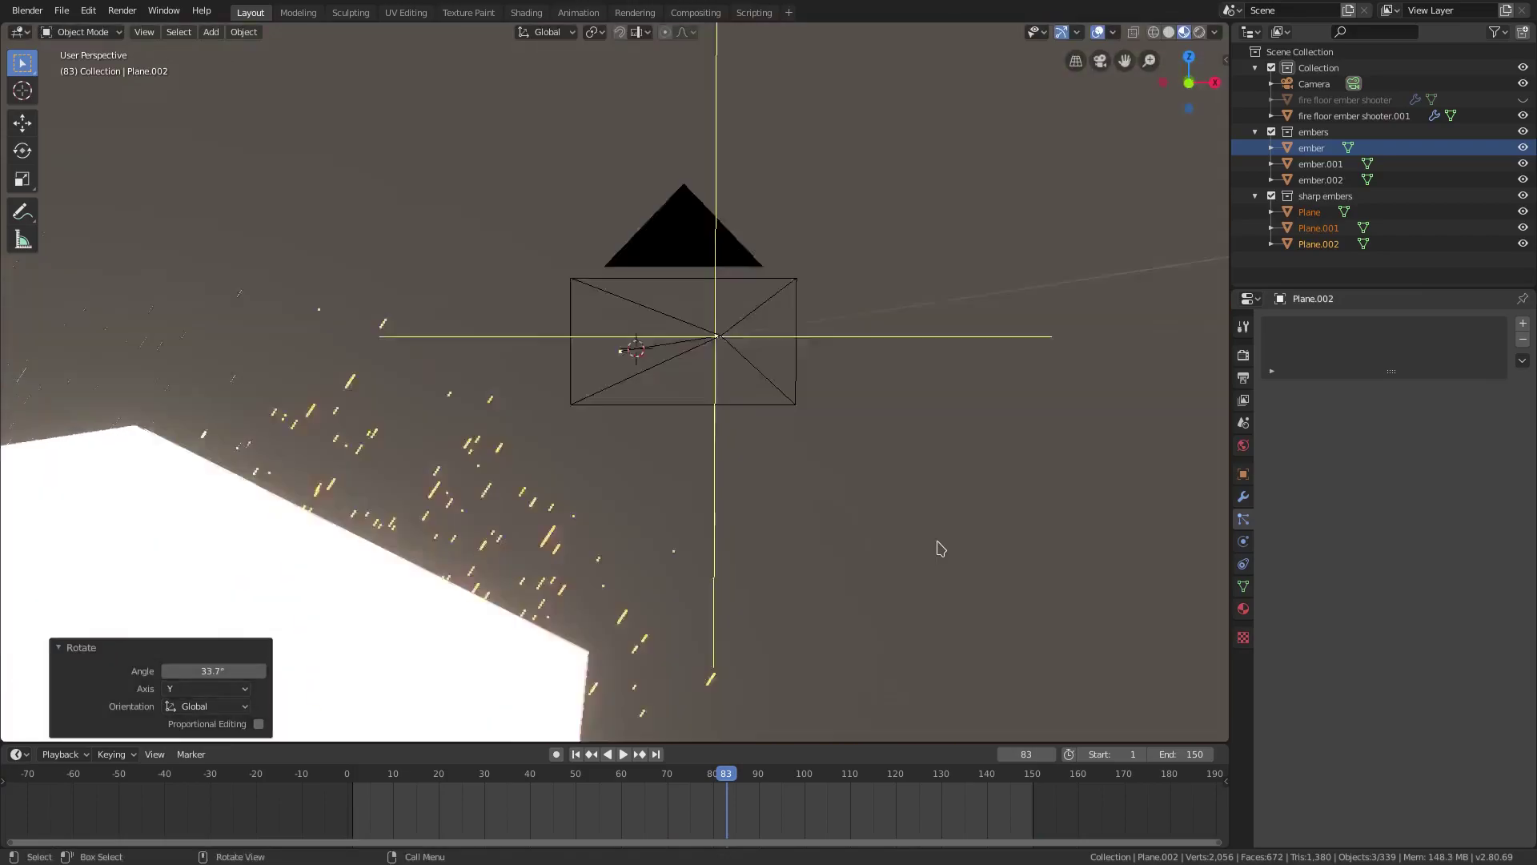
pyautogui.moveTo(732, 572)
pyautogui.mouseDown(button='middle')
pyautogui.moveTo(795, 301)
pyautogui.moveTo(1150, 638)
pyautogui.moveTo(1099, 740)
pyautogui.mouseUp(button='middle')
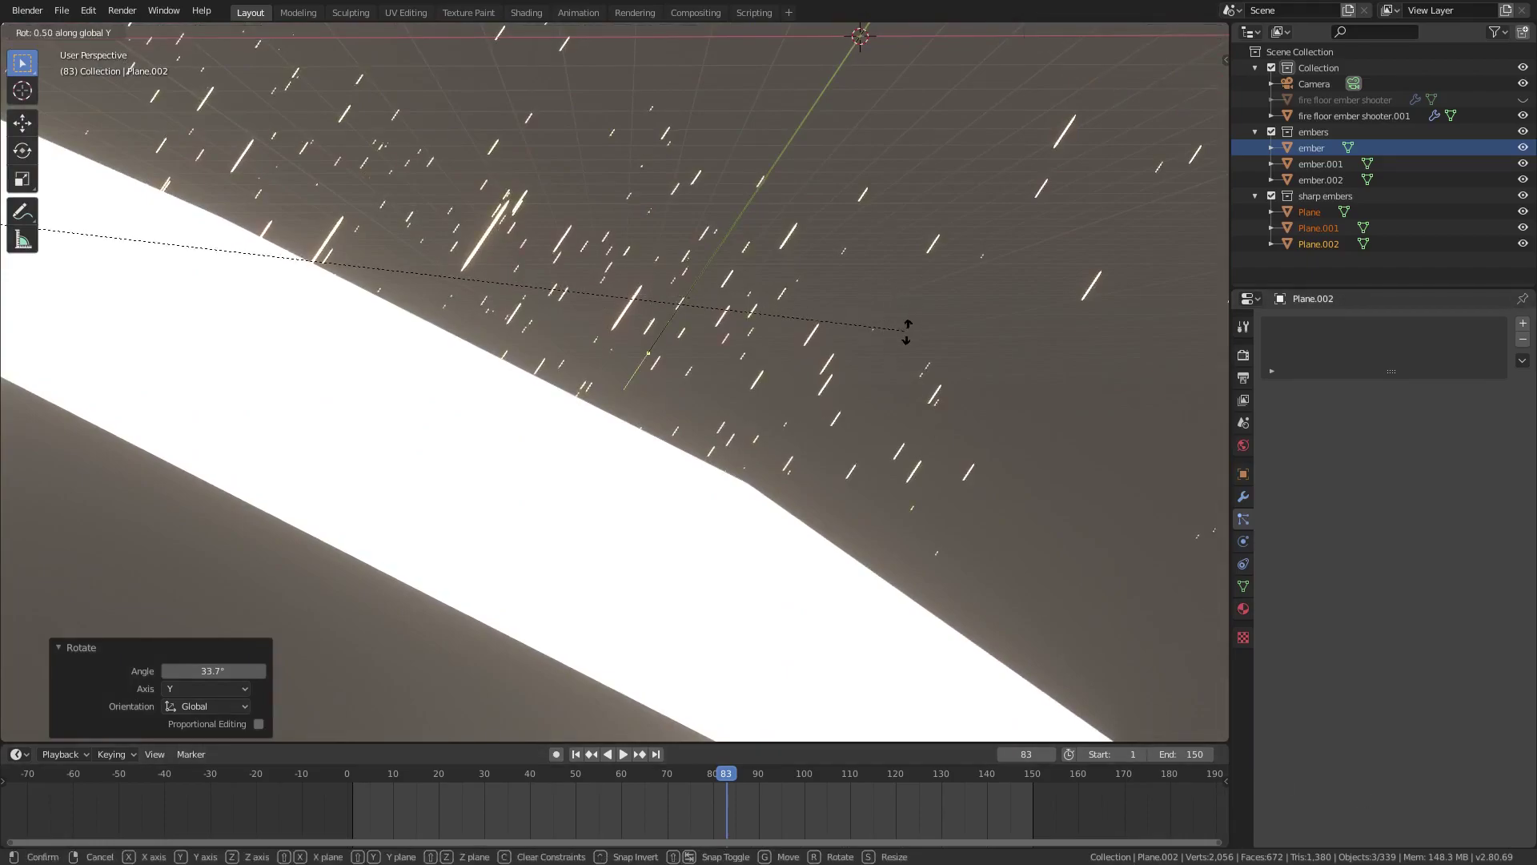
# Step: Select the sharp ember emitter plane, turn off its particle Rotation, and replay the animation from the first frame
pyautogui.click(623, 754)
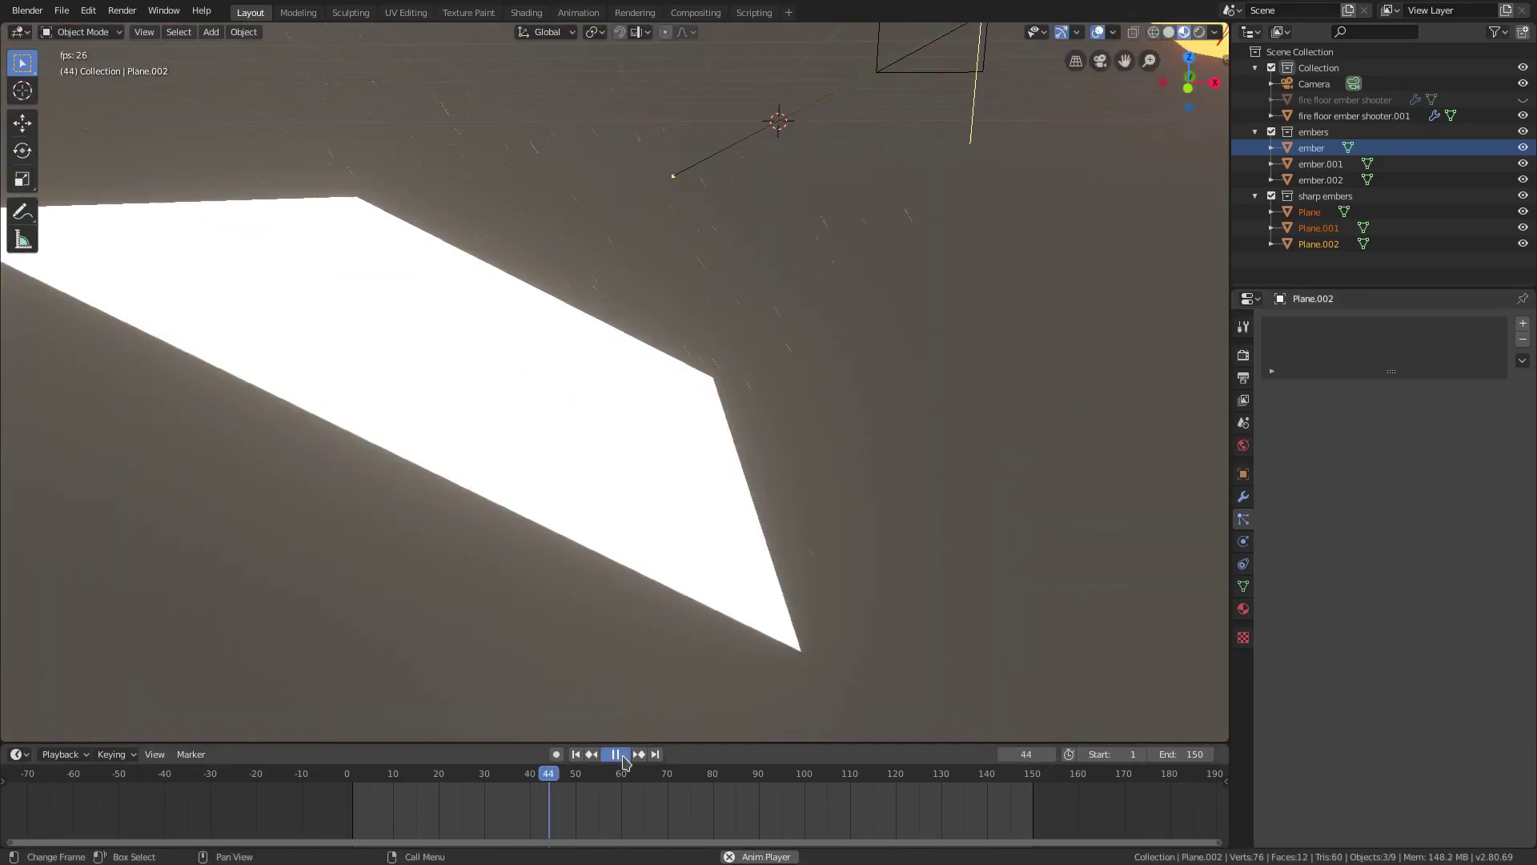
pyautogui.click(623, 756)
pyautogui.click(721, 561)
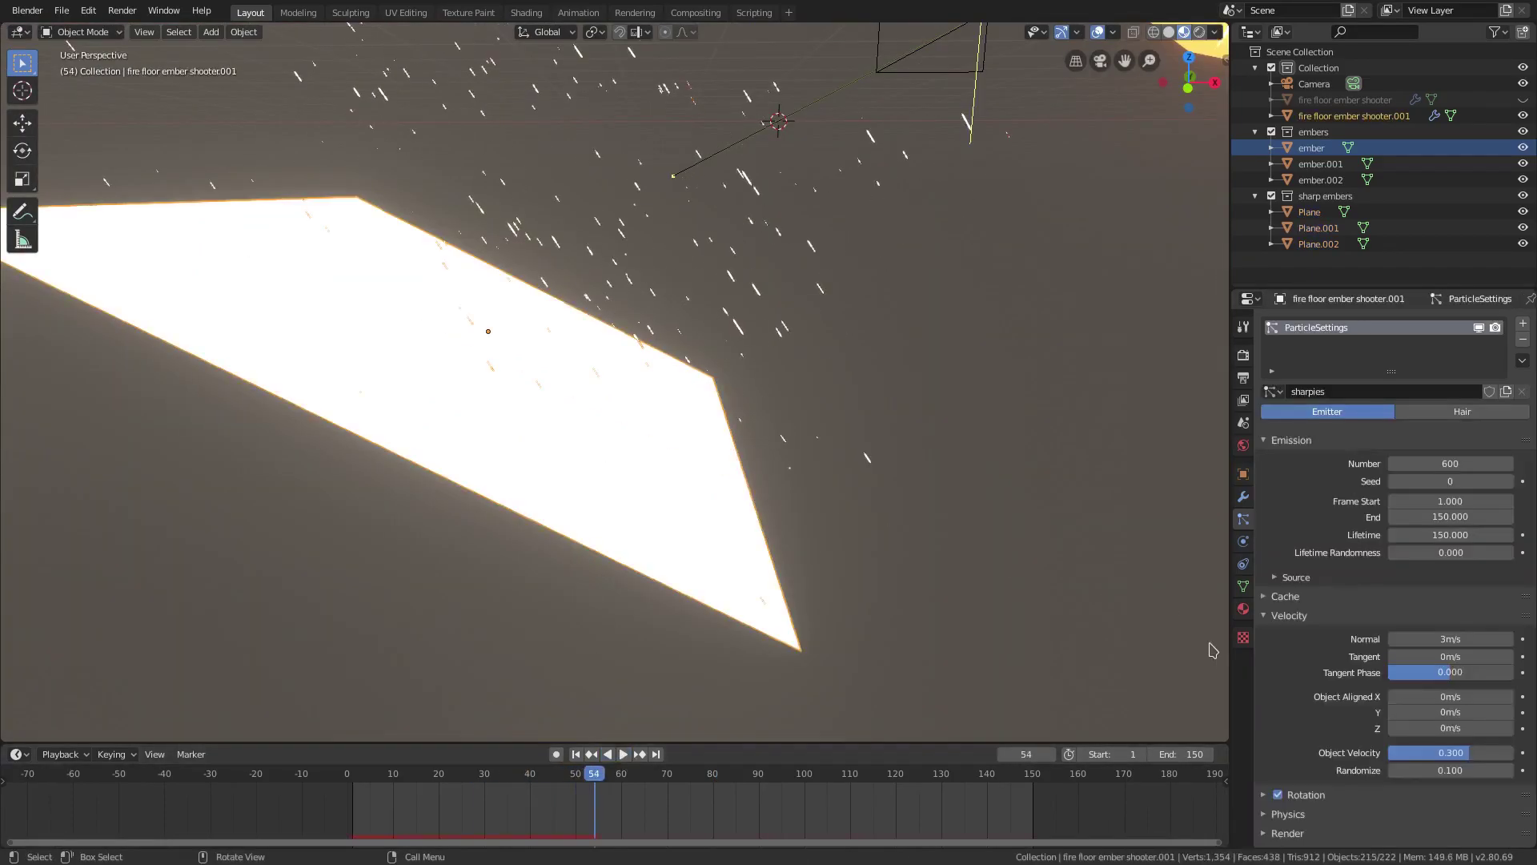
pyautogui.scroll(-3, 1431, 759)
pyautogui.click(576, 754)
pyautogui.click(623, 754)
pyautogui.moveTo(994, 524); pyautogui.dragTo(998, 508, button='middle')
pyautogui.keyDown('shift'); pyautogui.moveTo(987, 412); pyautogui.dragTo(990, 480, button='middle'); pyautogui.keyUp('shift')
pyautogui.scroll(-1, 993, 485)
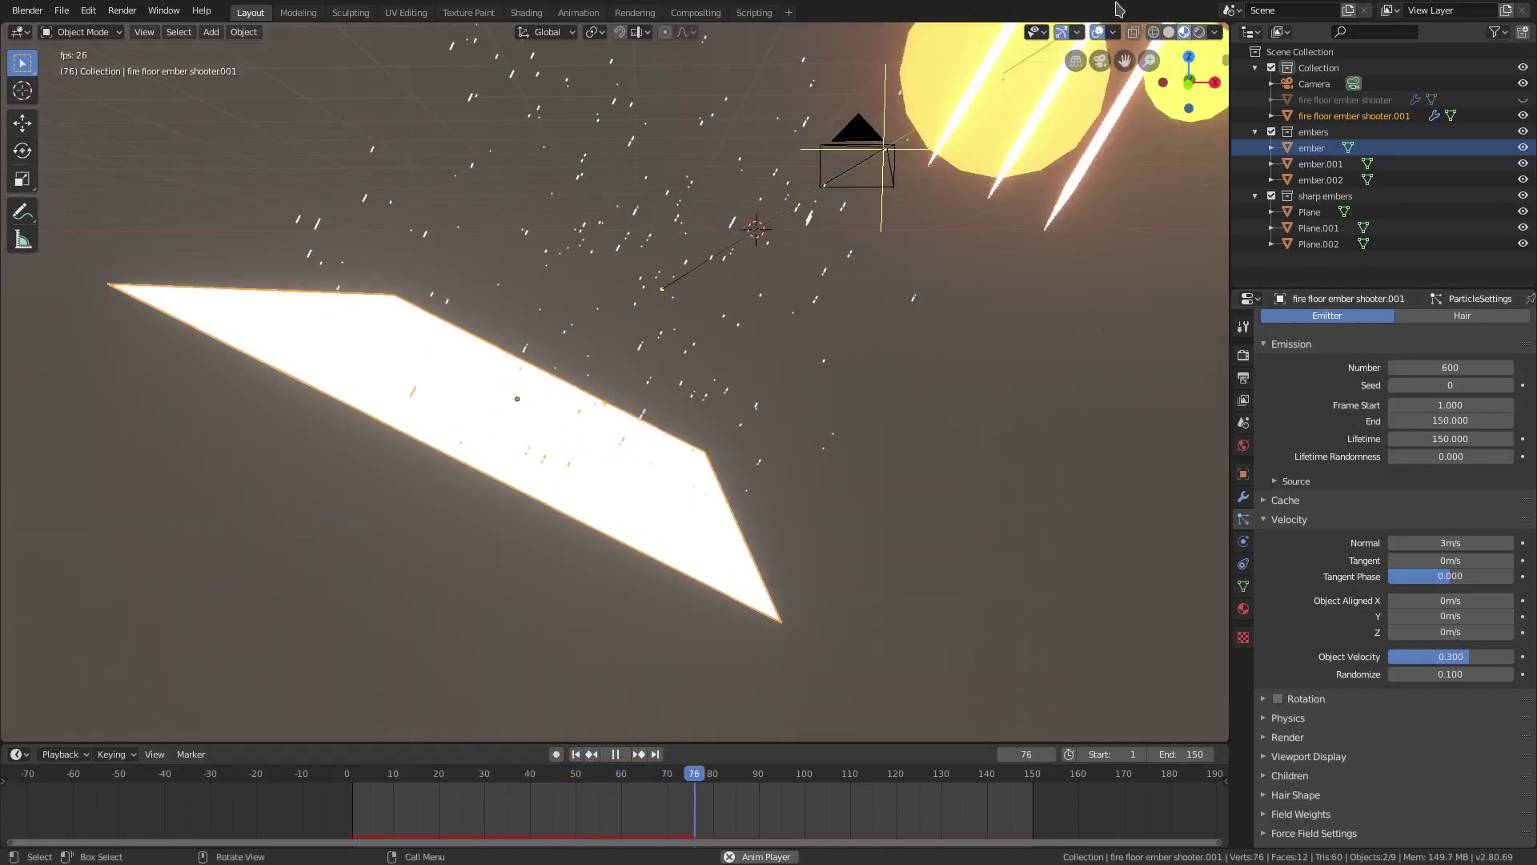
pyautogui.scroll(1, 738, 533)
pyautogui.moveTo(748, 535); pyautogui.dragTo(755, 500, button='middle')
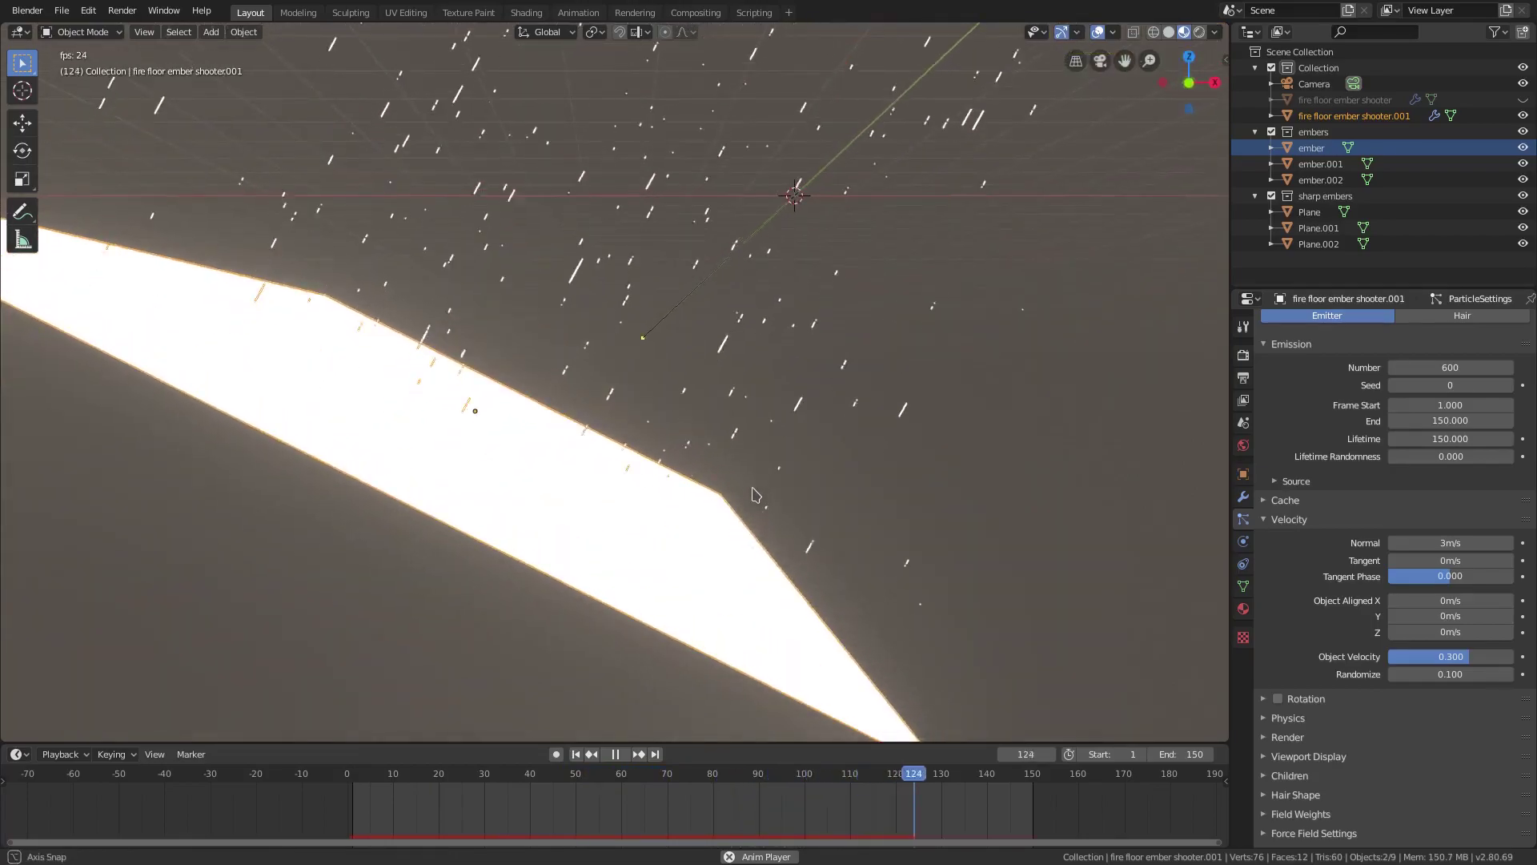
# Step: Set the sharp ember particles' Normal velocity to 5 m/s and the velocity Randomize to 0.3
pyautogui.scroll(3, 1449, 522)
pyautogui.click(1449, 638)
pyautogui.write('5')
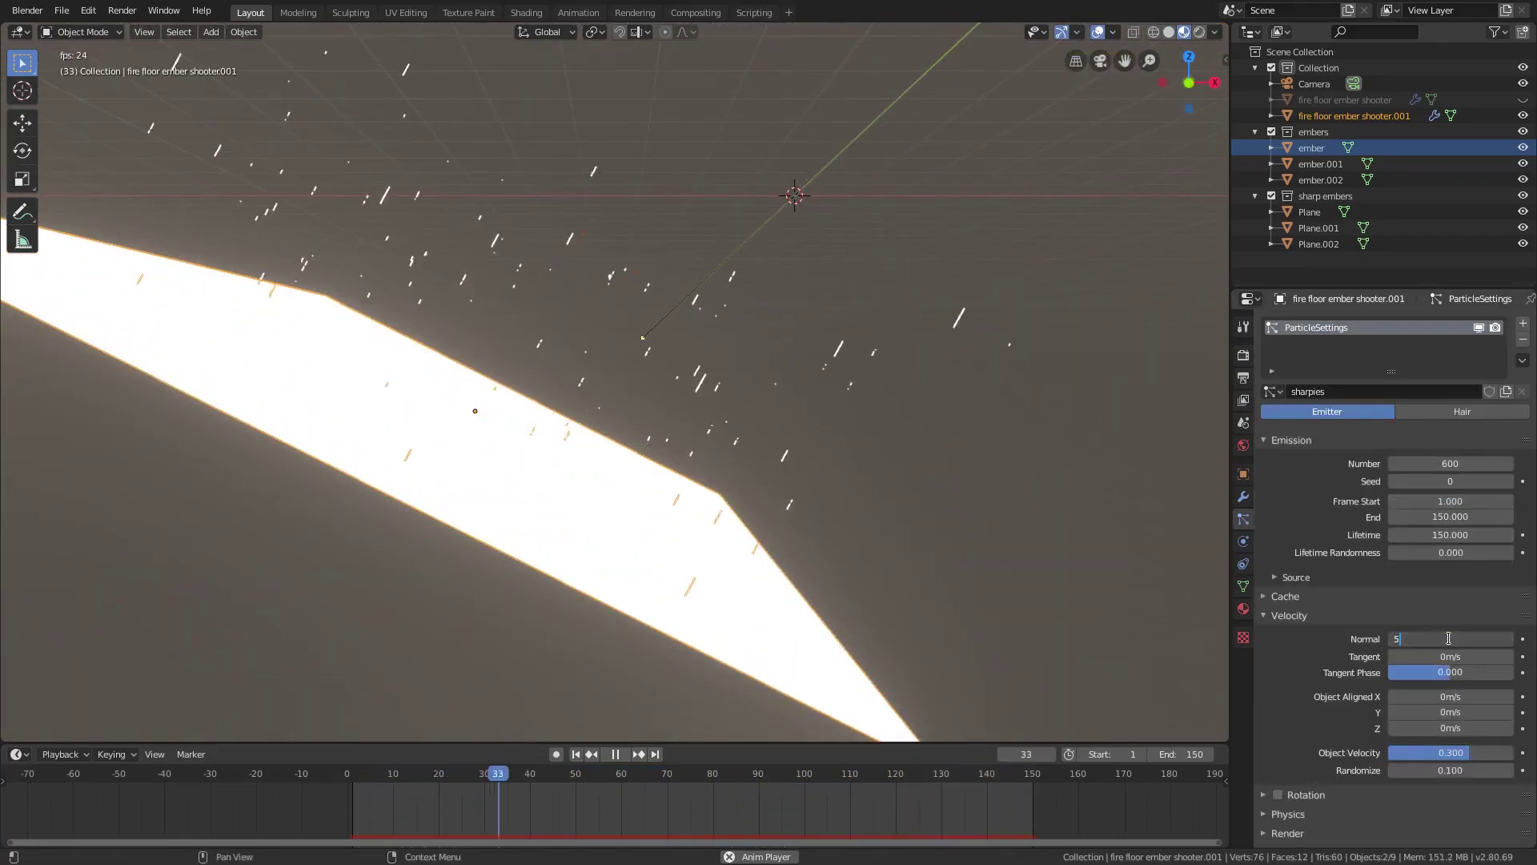
pyautogui.press('Return')
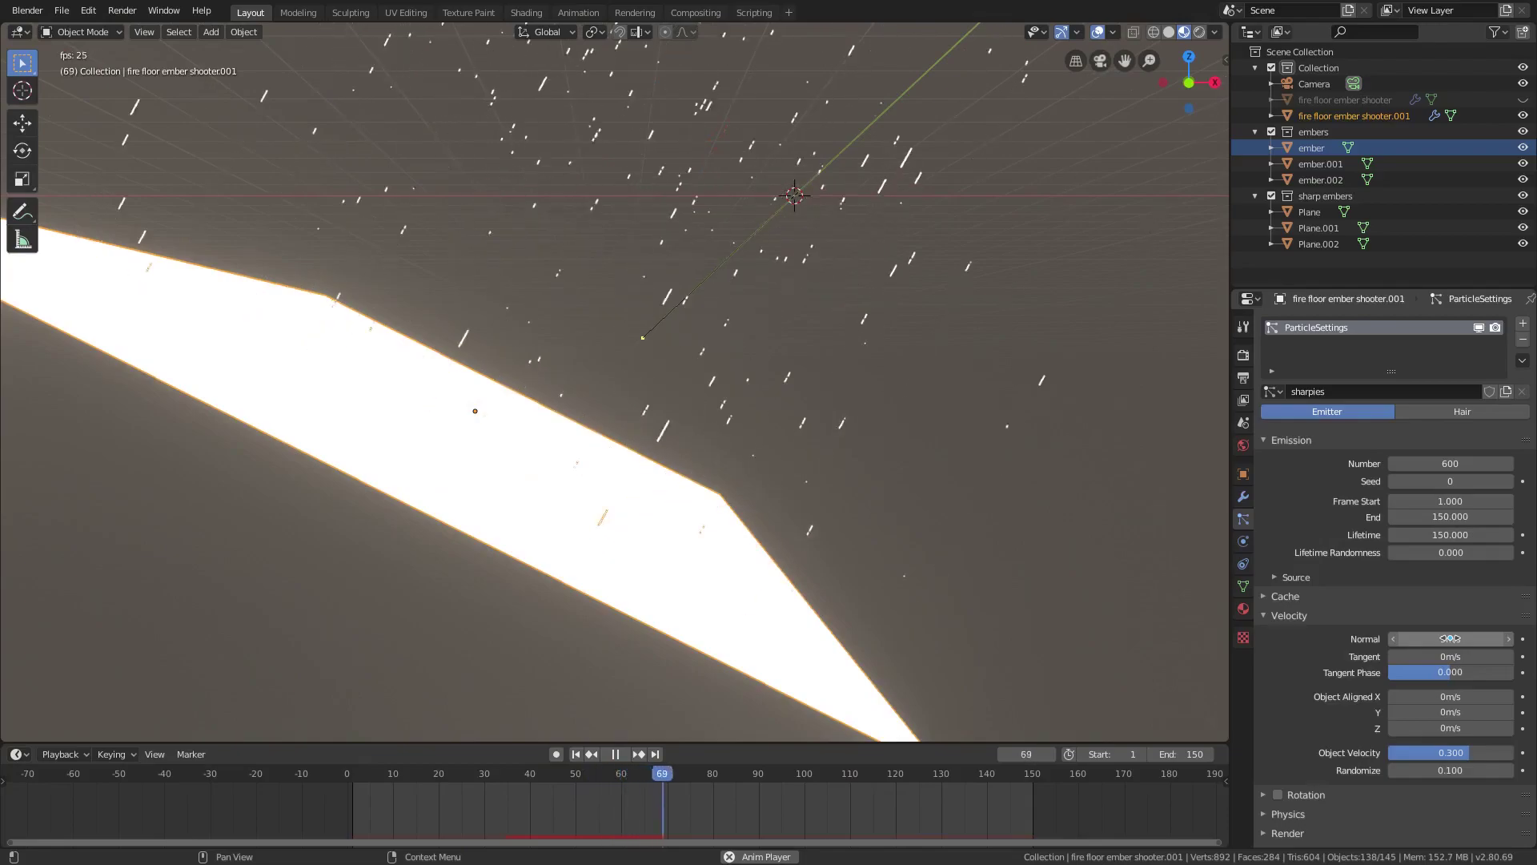
pyautogui.click(1451, 770)
pyautogui.write('0.2')
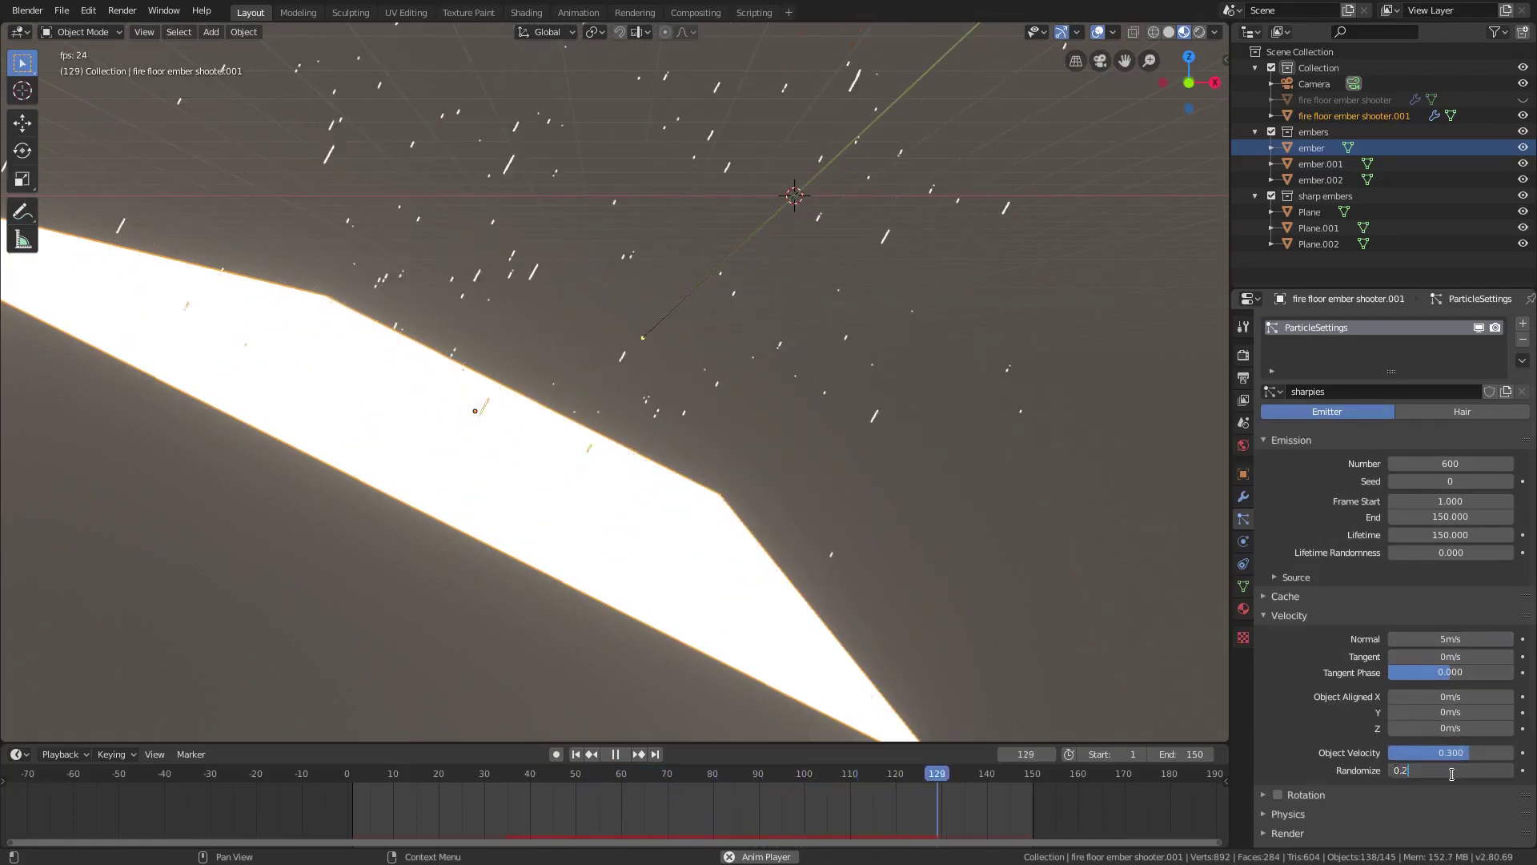
pyautogui.press('BackSpace')
pyautogui.write('3')
pyautogui.press('Return')
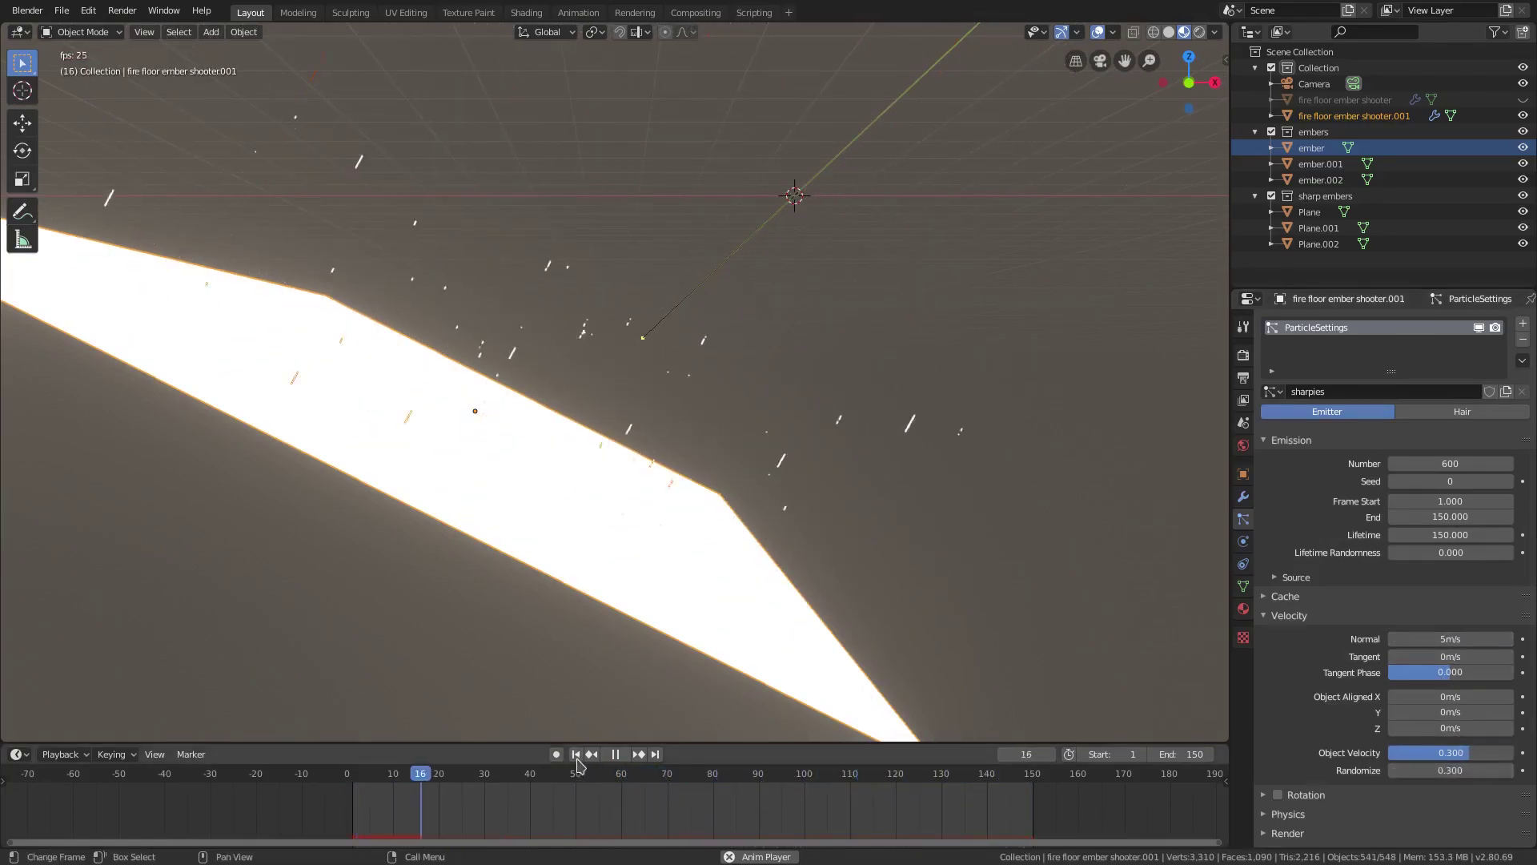
# Step: Check the sparks through the camera and set the sharp ember particles' Normal velocity to 10 m/s
pyautogui.scroll(-3, 687, 539)
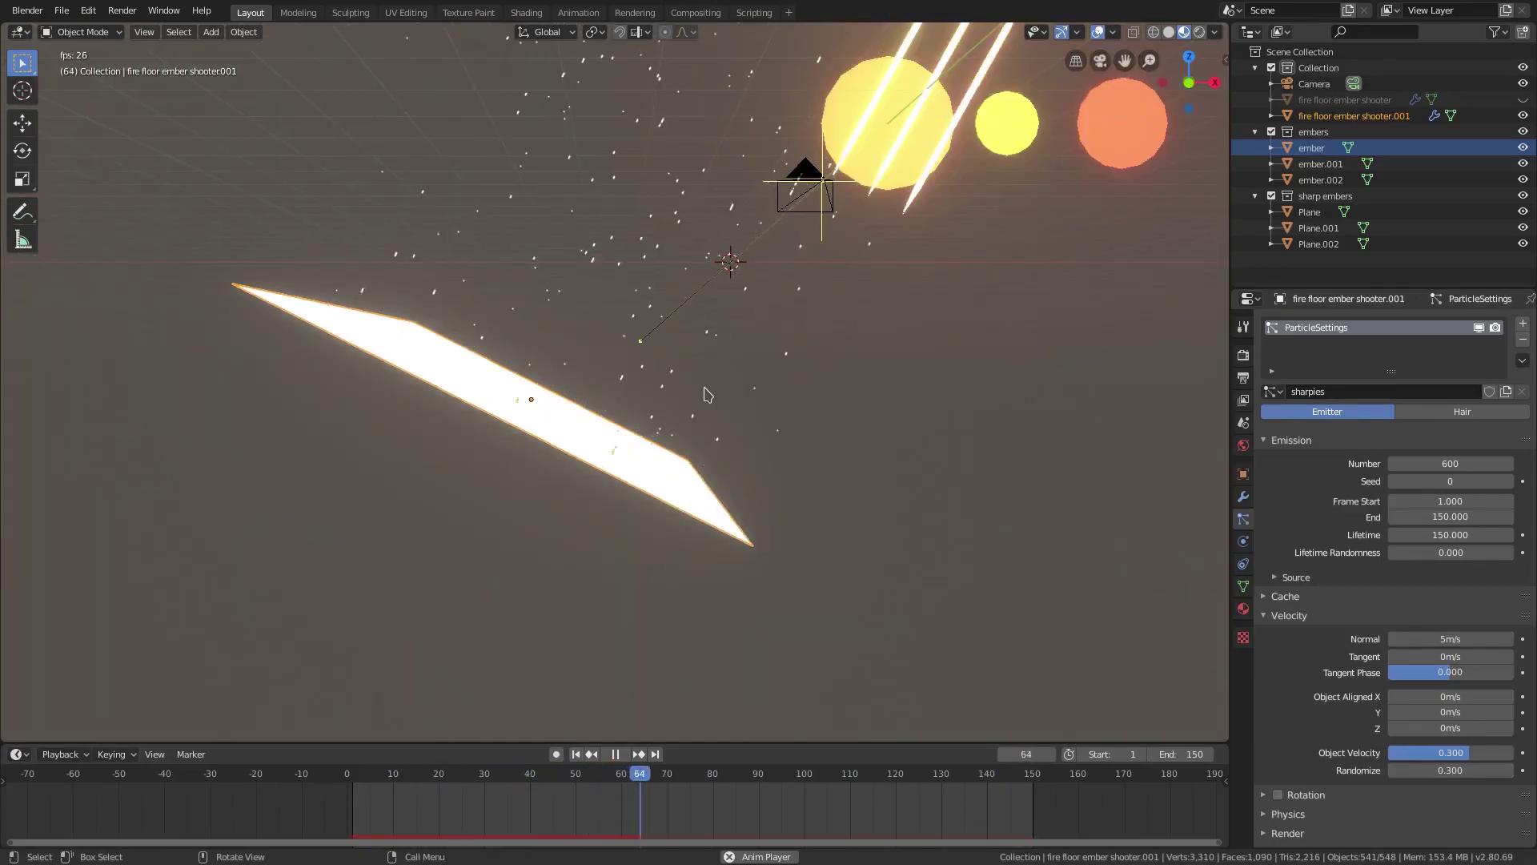
pyautogui.scroll(2, 707, 394)
pyautogui.press('KP_0')
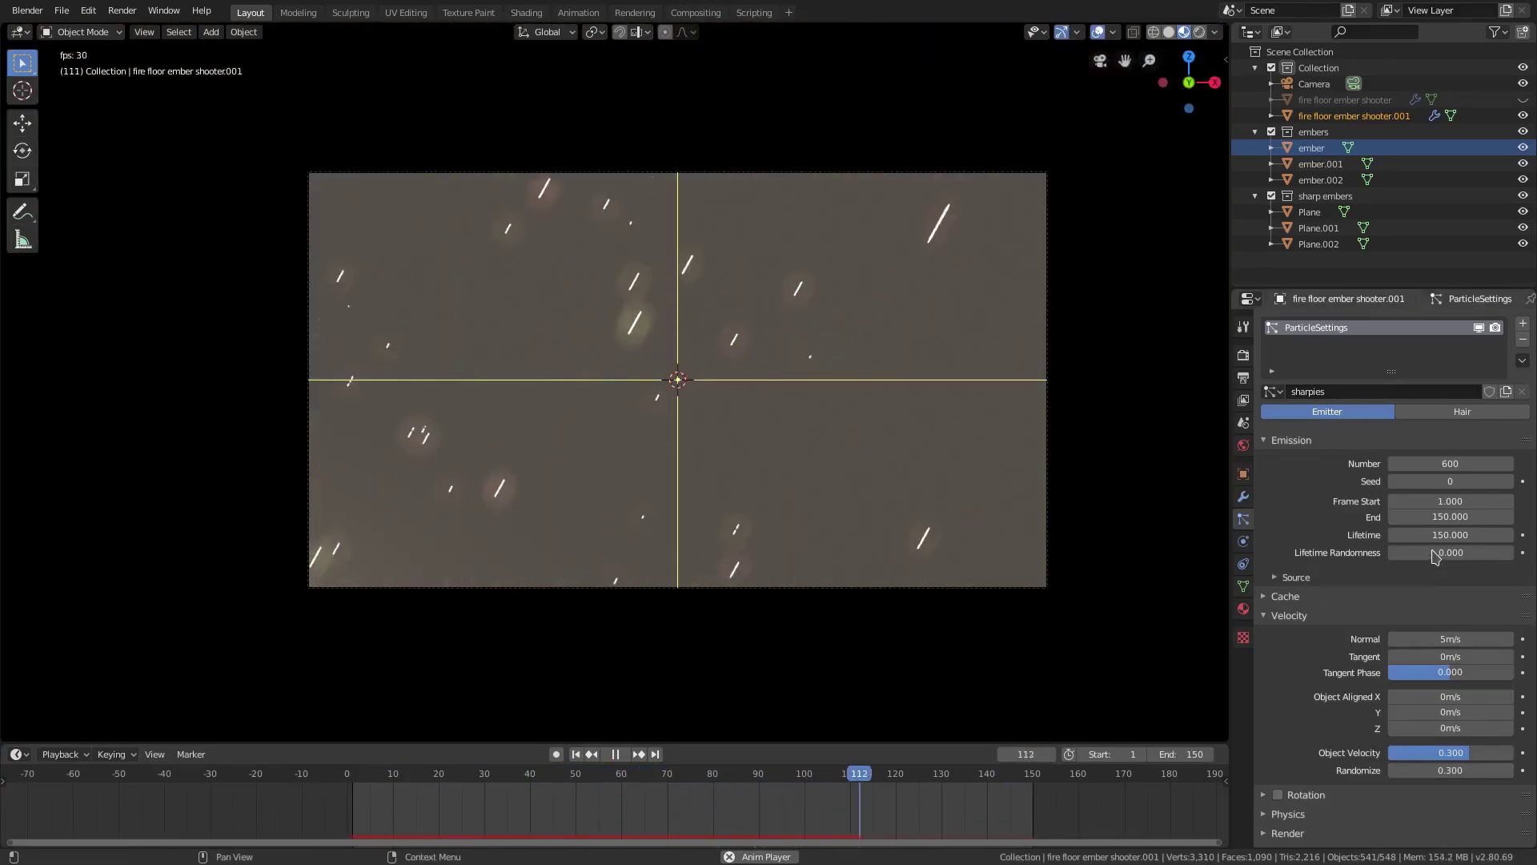
pyautogui.press('Escape')
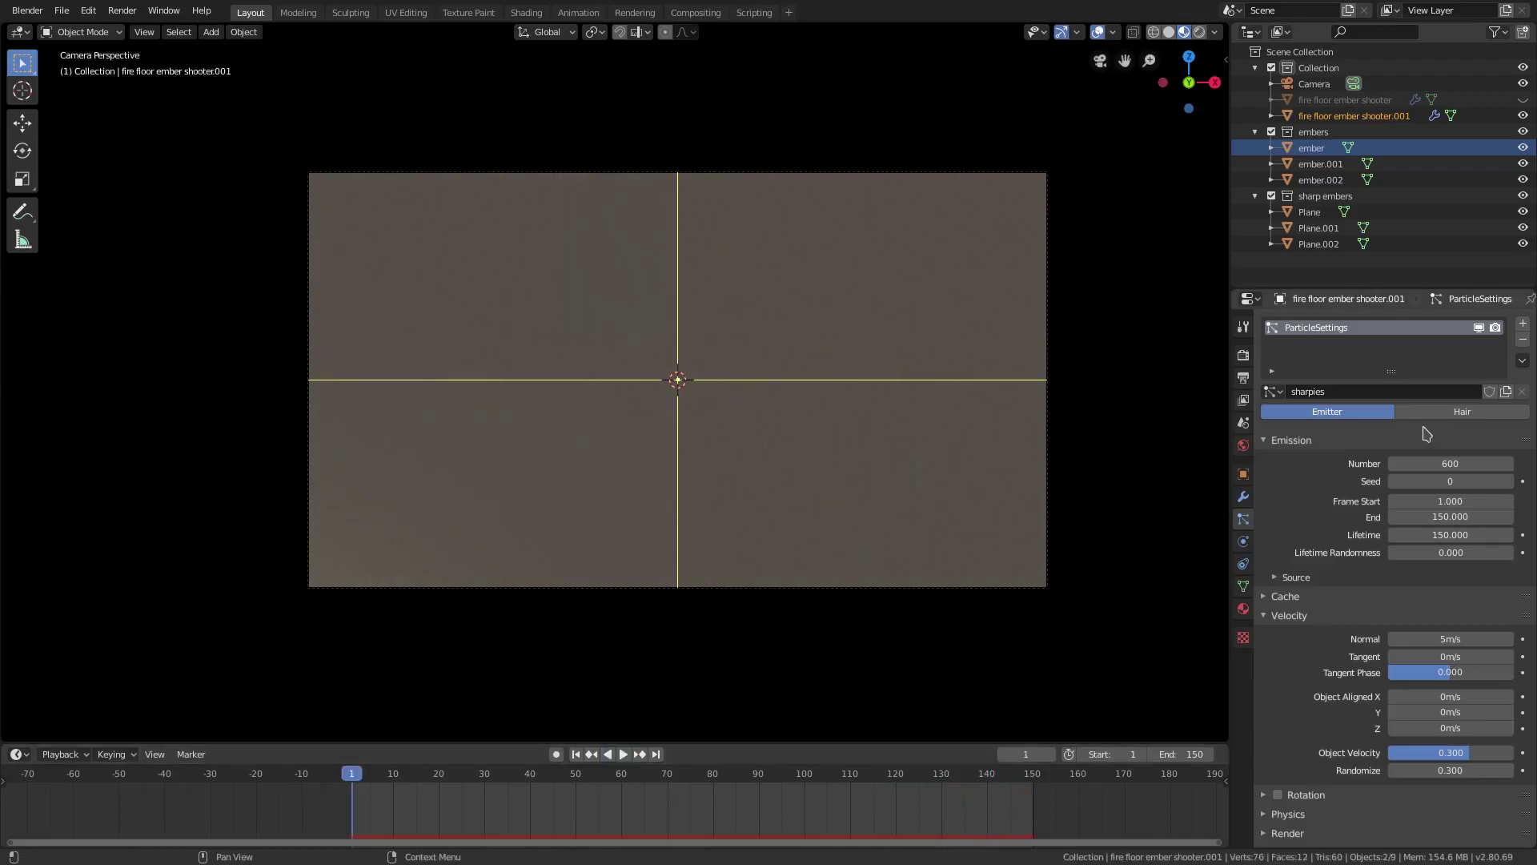
pyautogui.press('Return')
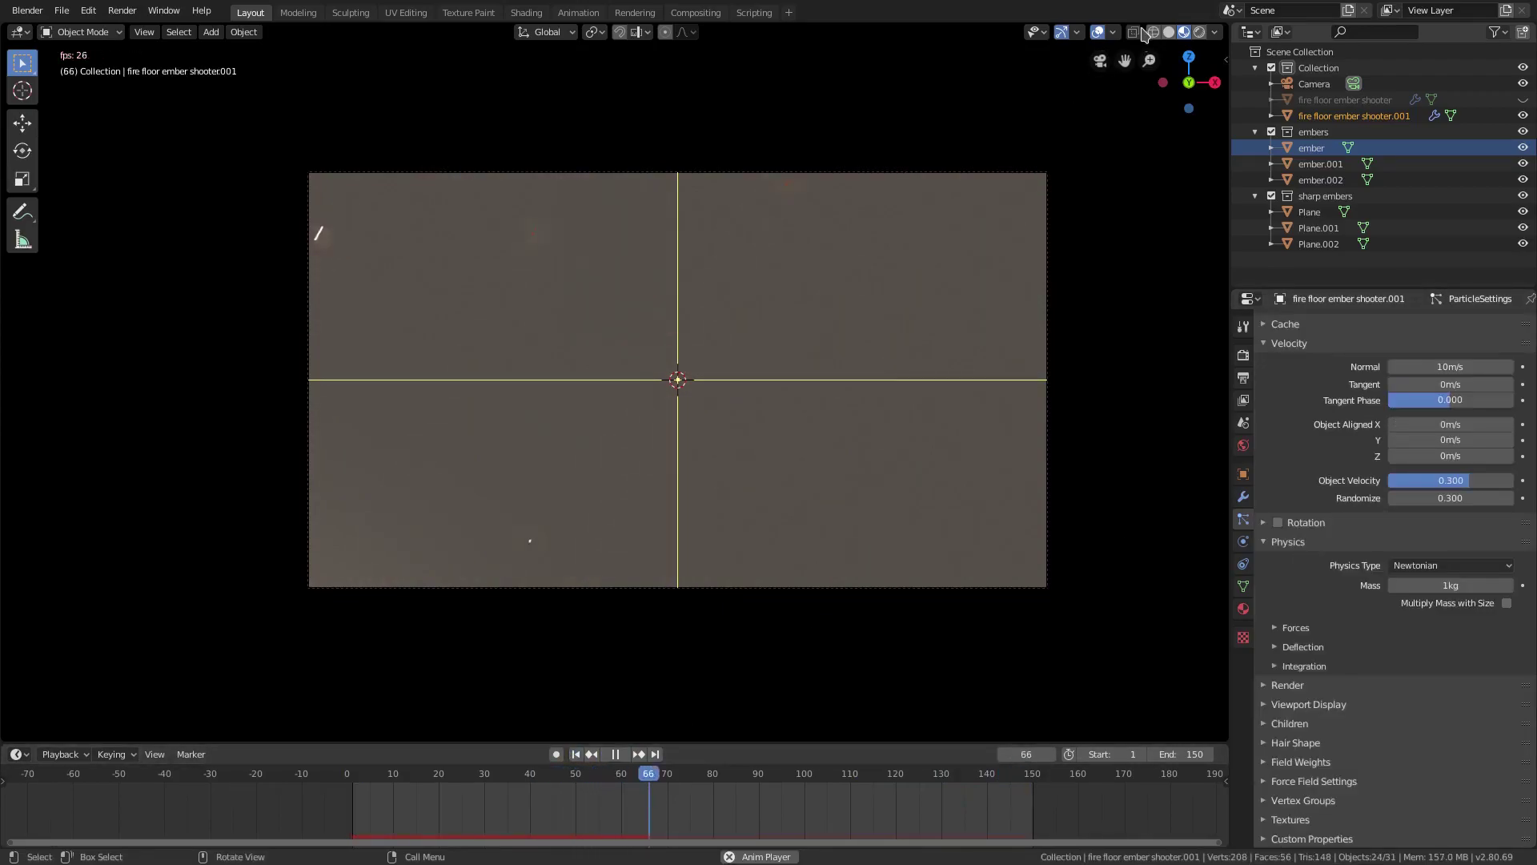
# Step: Show the camera view rendered without overlays and with both emitters visible, and set the sharp particle Number to 150
pyautogui.click(1005, 588)
pyautogui.click(1096, 32)
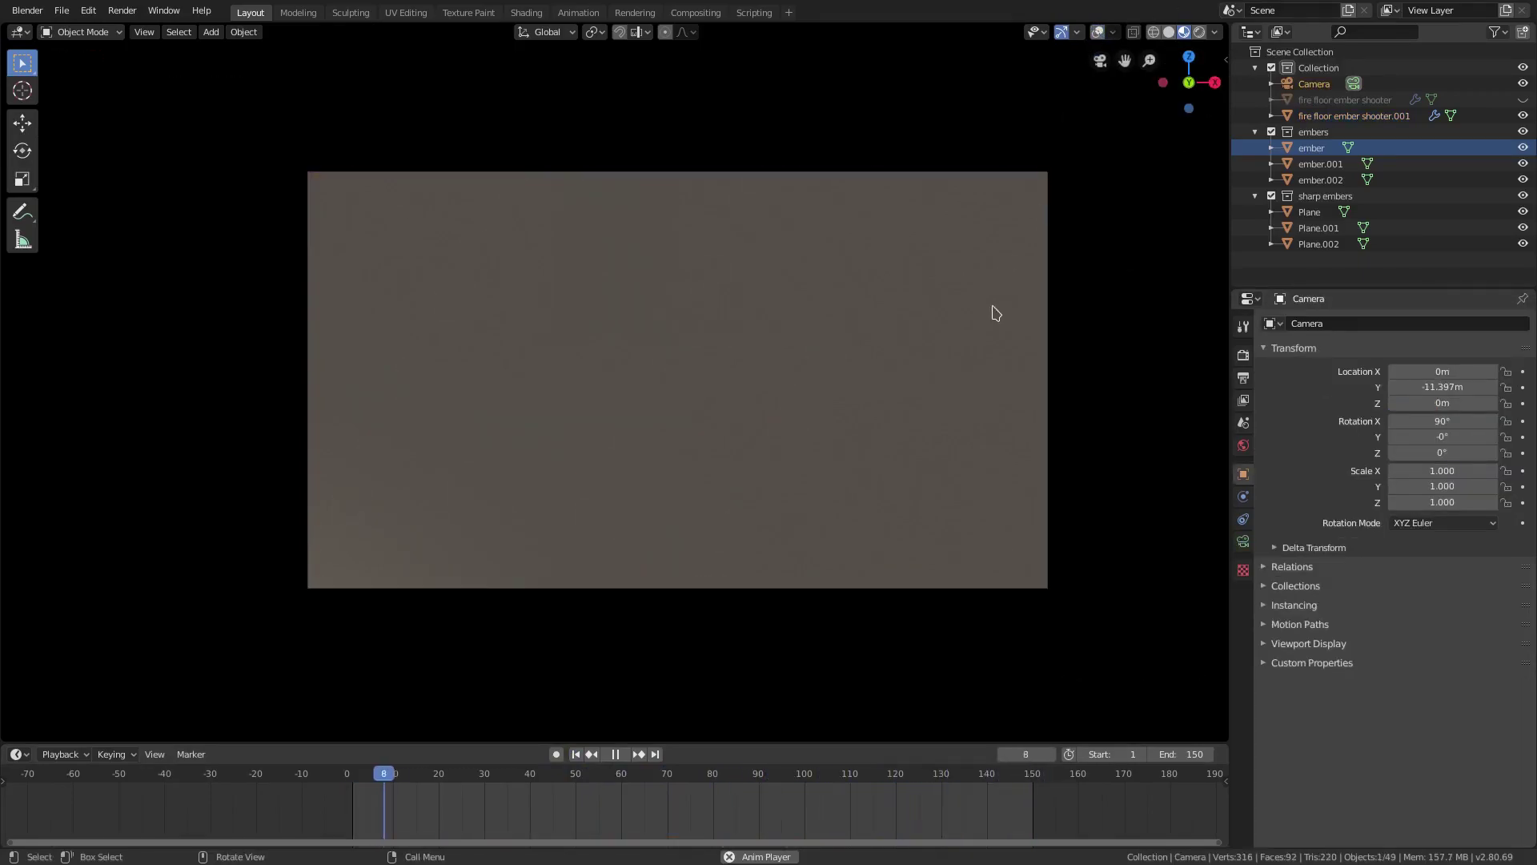
pyautogui.click(1200, 32)
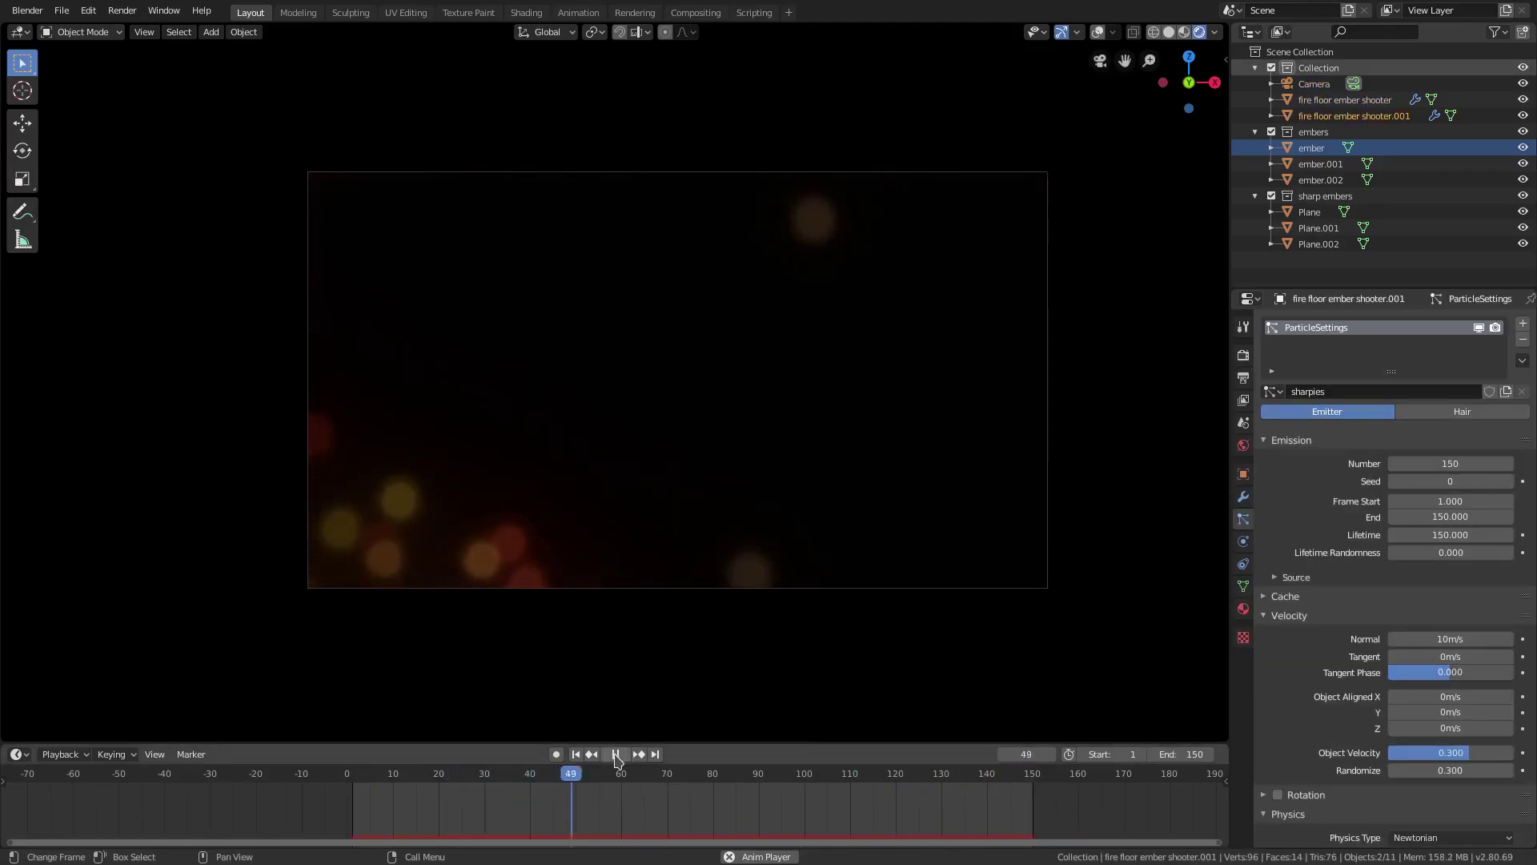
# Step: Recolour the emission of the three source strips, making Plane.002 orange, Plane.001 red and Plane yellow
pyautogui.click(616, 754)
pyautogui.press('KP_0')
pyautogui.scroll(-7, 786, 584)
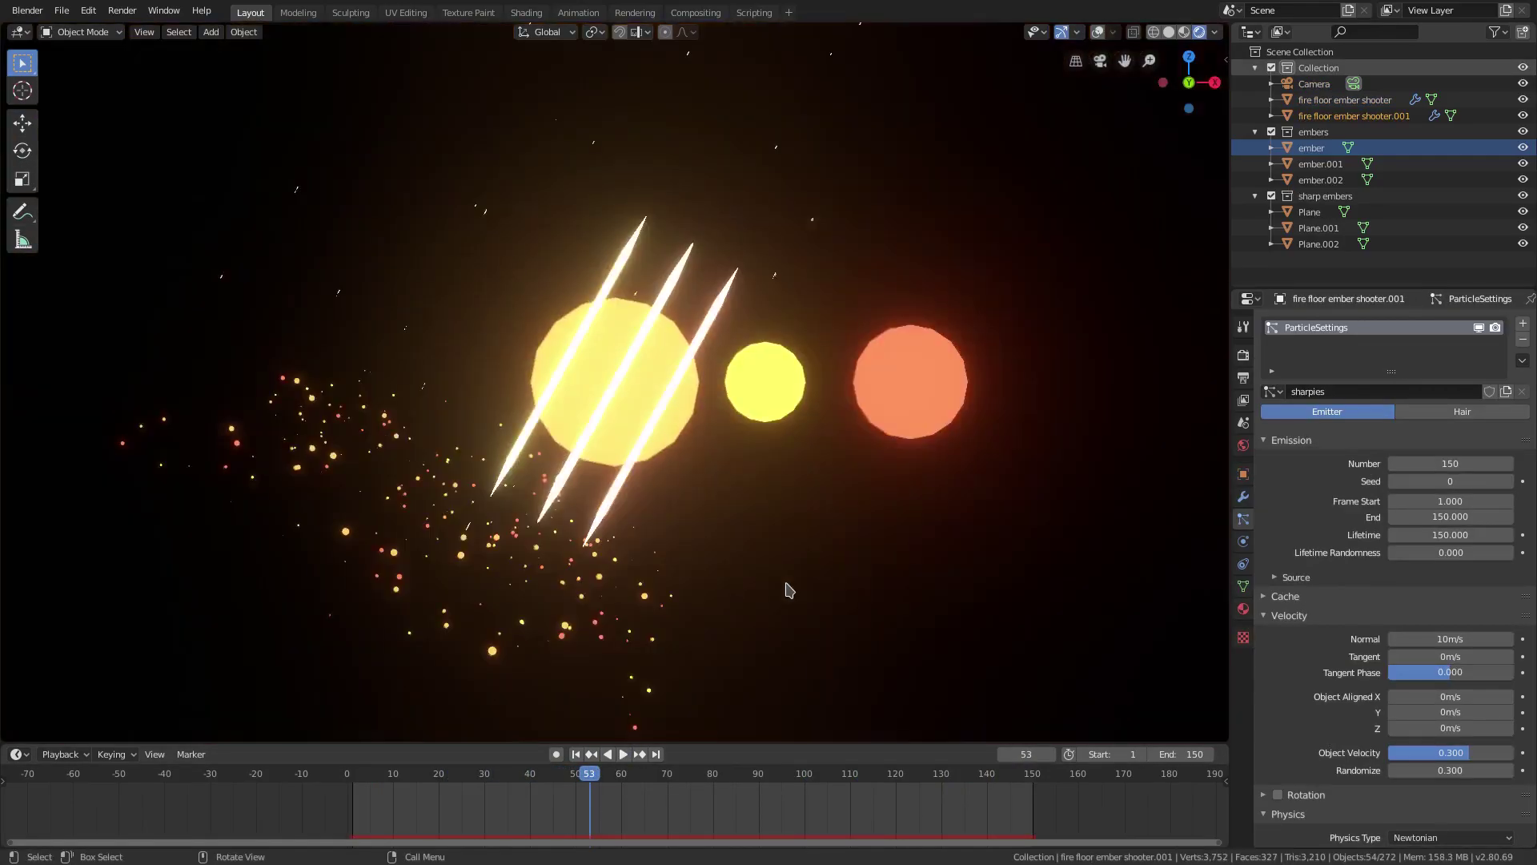
pyautogui.click(619, 484)
pyautogui.click(1243, 608)
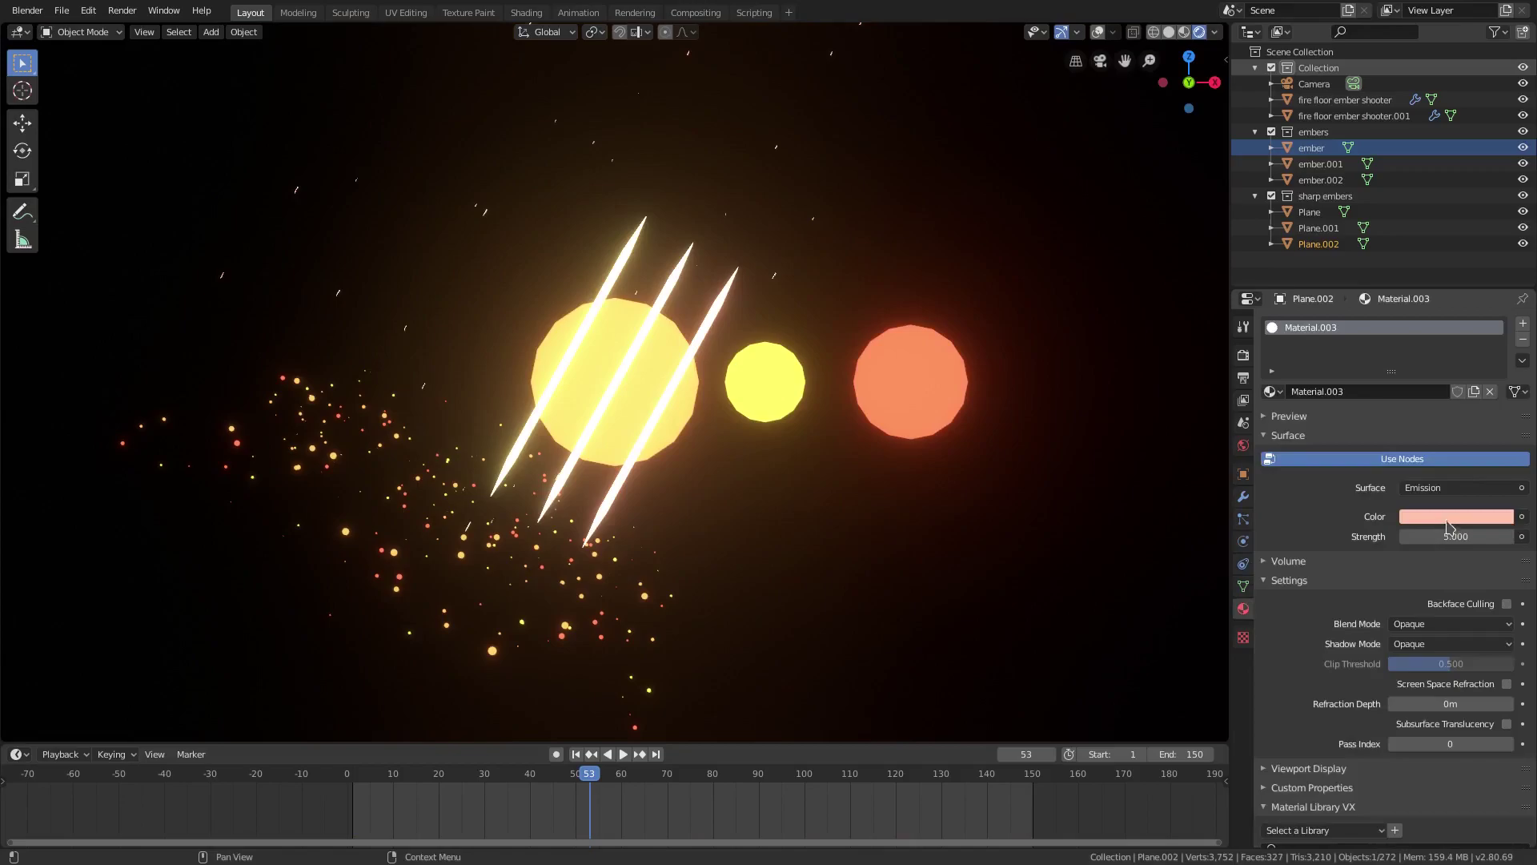
pyautogui.click(1451, 518)
pyautogui.moveTo(1410, 375); pyautogui.dragTo(1407, 399)
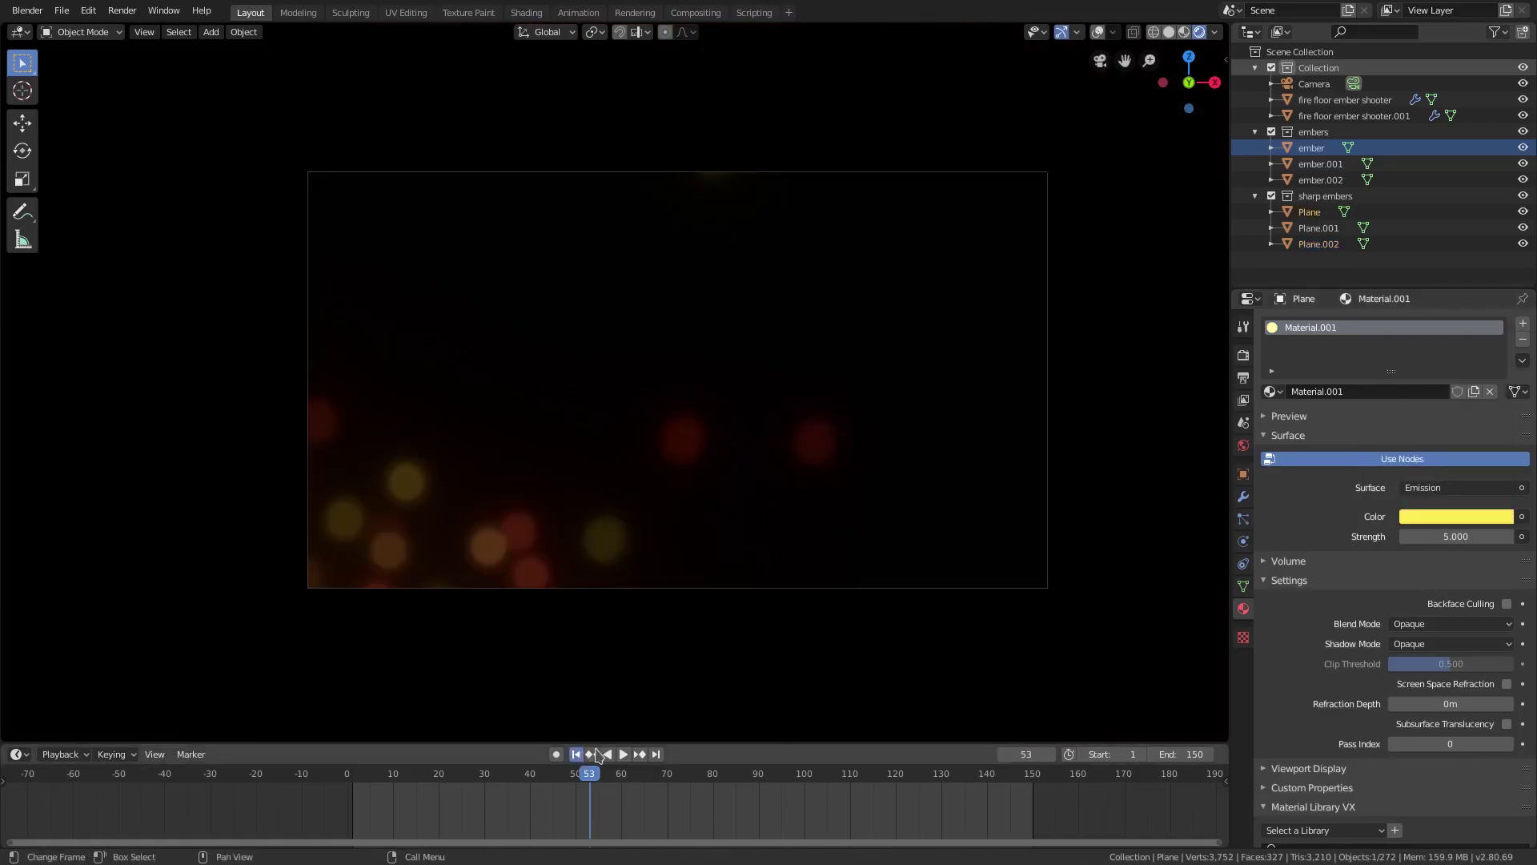
# Step: Replay the animation through the camera and set the yellow Plane strip's emission Strength to 10
pyautogui.click(576, 753)
pyautogui.click(623, 753)
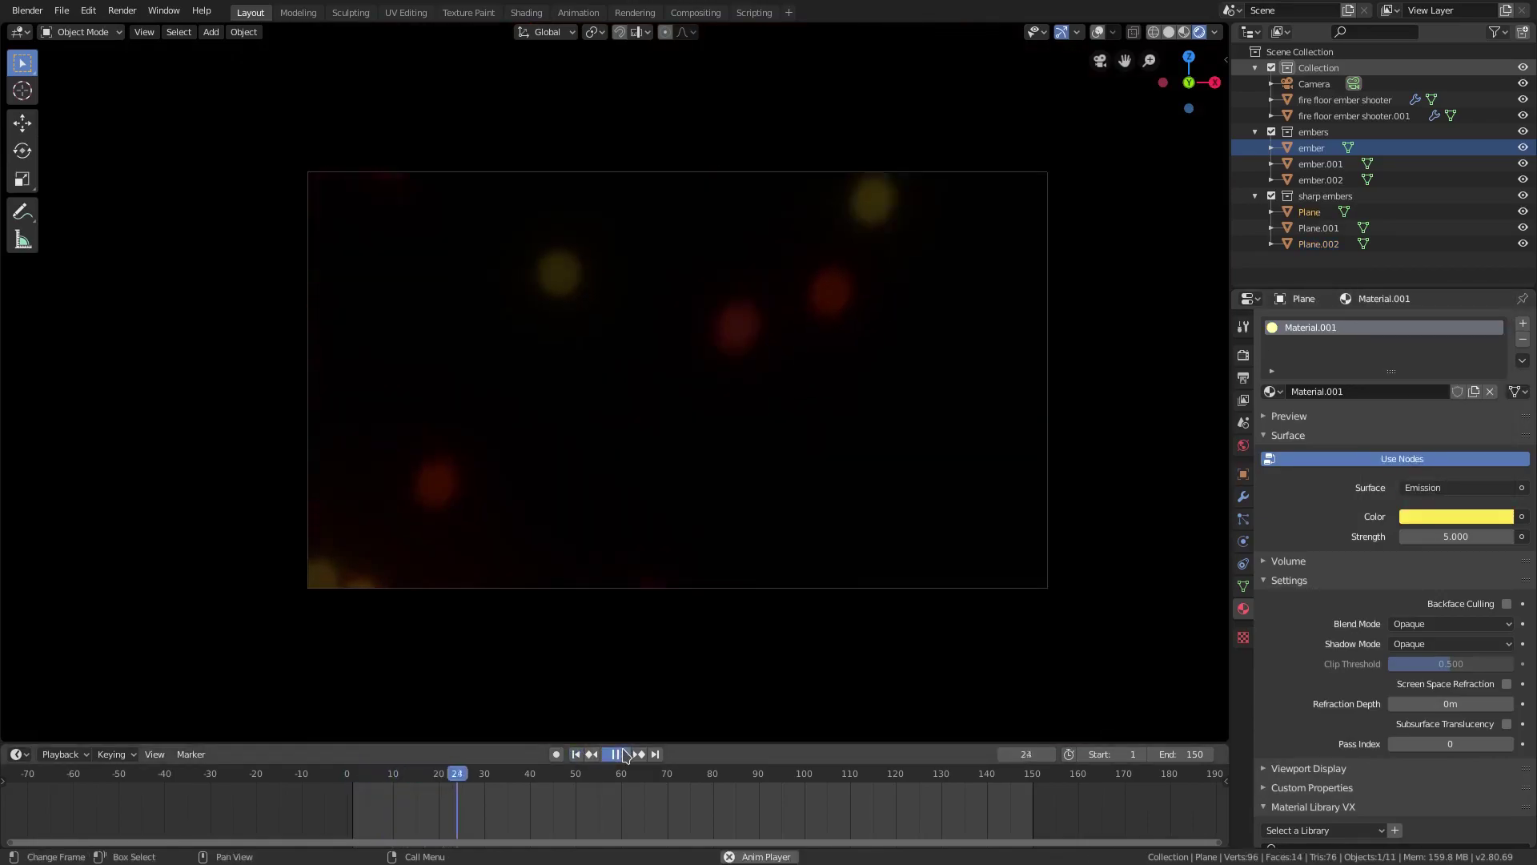
pyautogui.click(624, 754)
pyautogui.doubleClick(1468, 535)
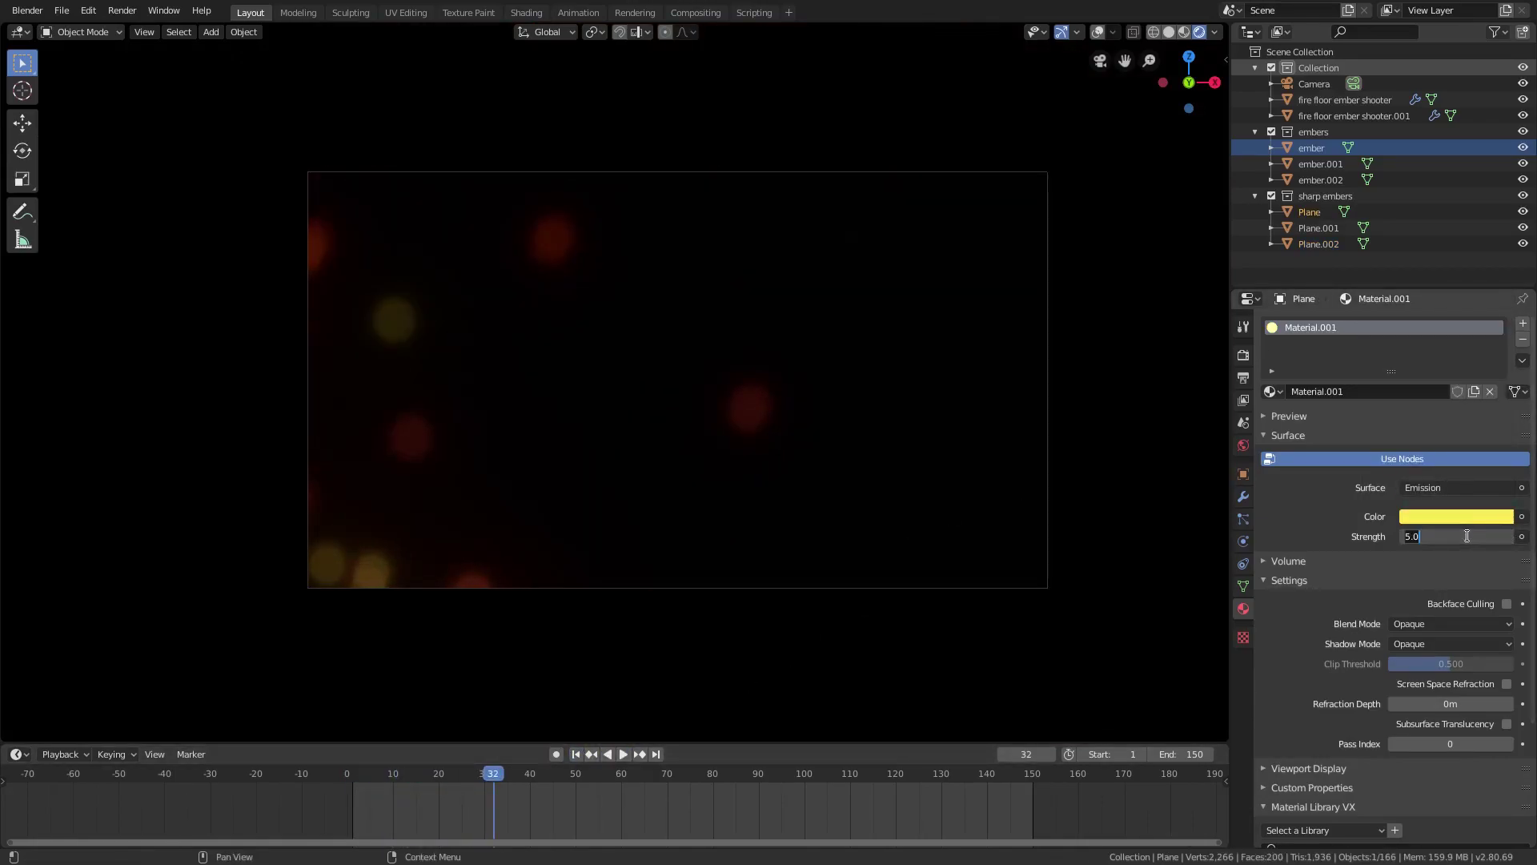
pyautogui.press('Return')
# Step: Set the emission Strength of the red Plane.001 strip and the orange Plane.002 strip to 10
pyautogui.press('KP_0')
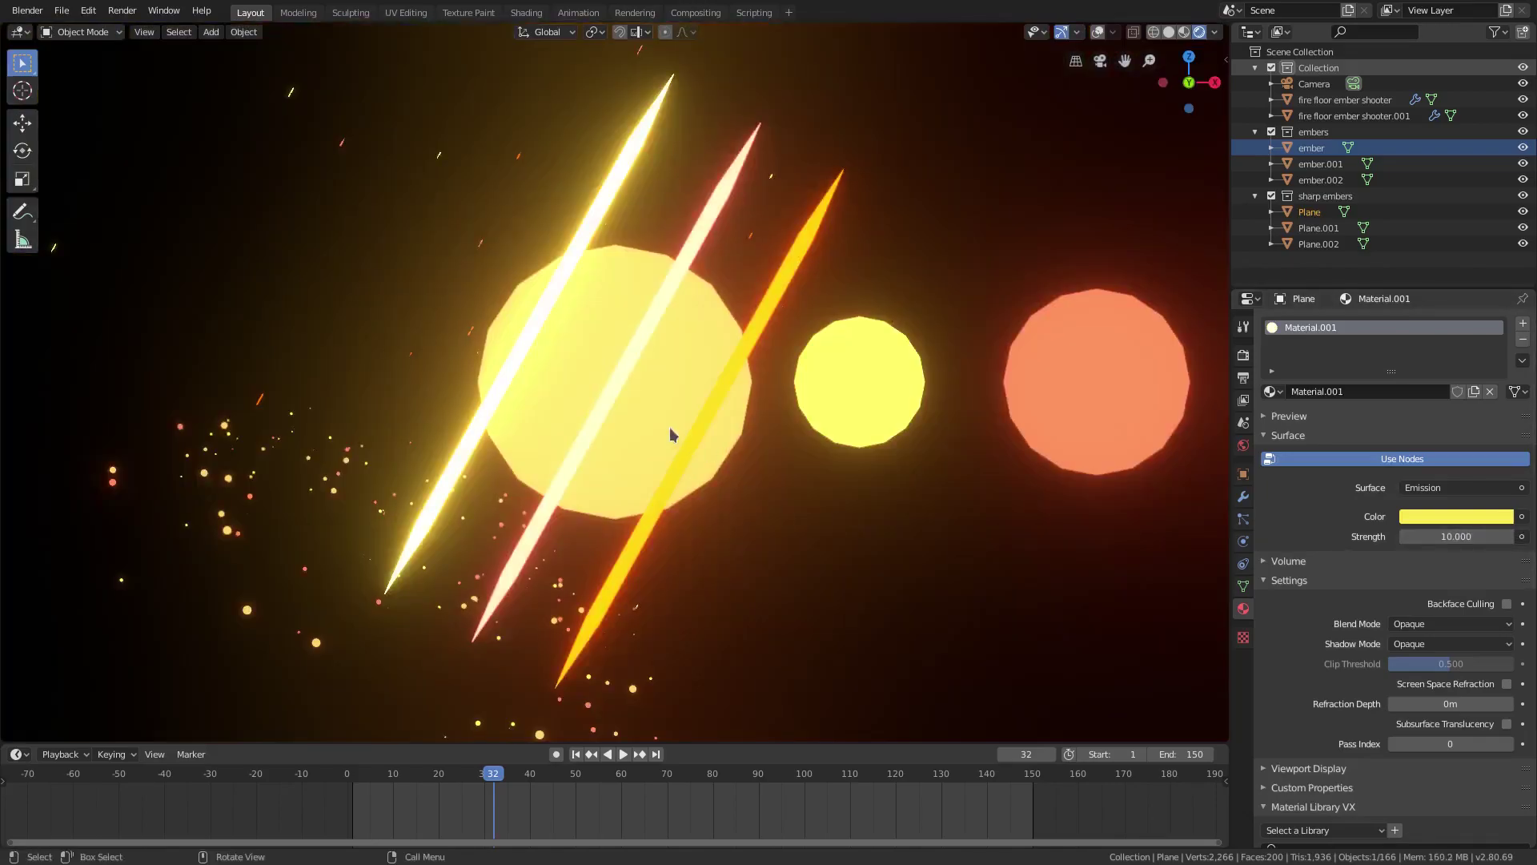
pyautogui.click(609, 403)
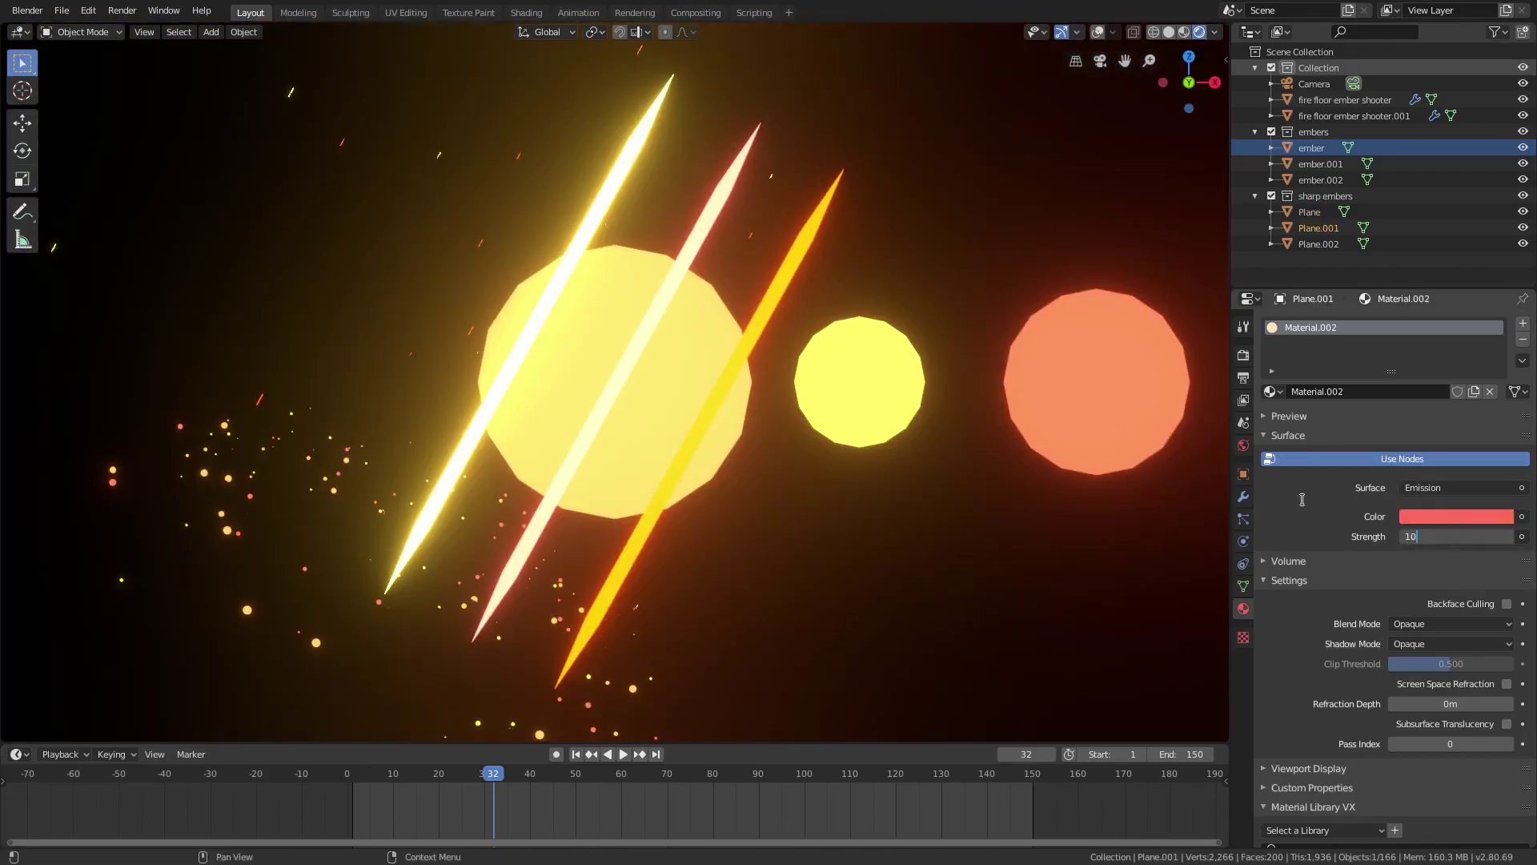
pyautogui.press('Return')
pyautogui.click(824, 222)
pyautogui.click(1460, 532)
pyautogui.write('1')
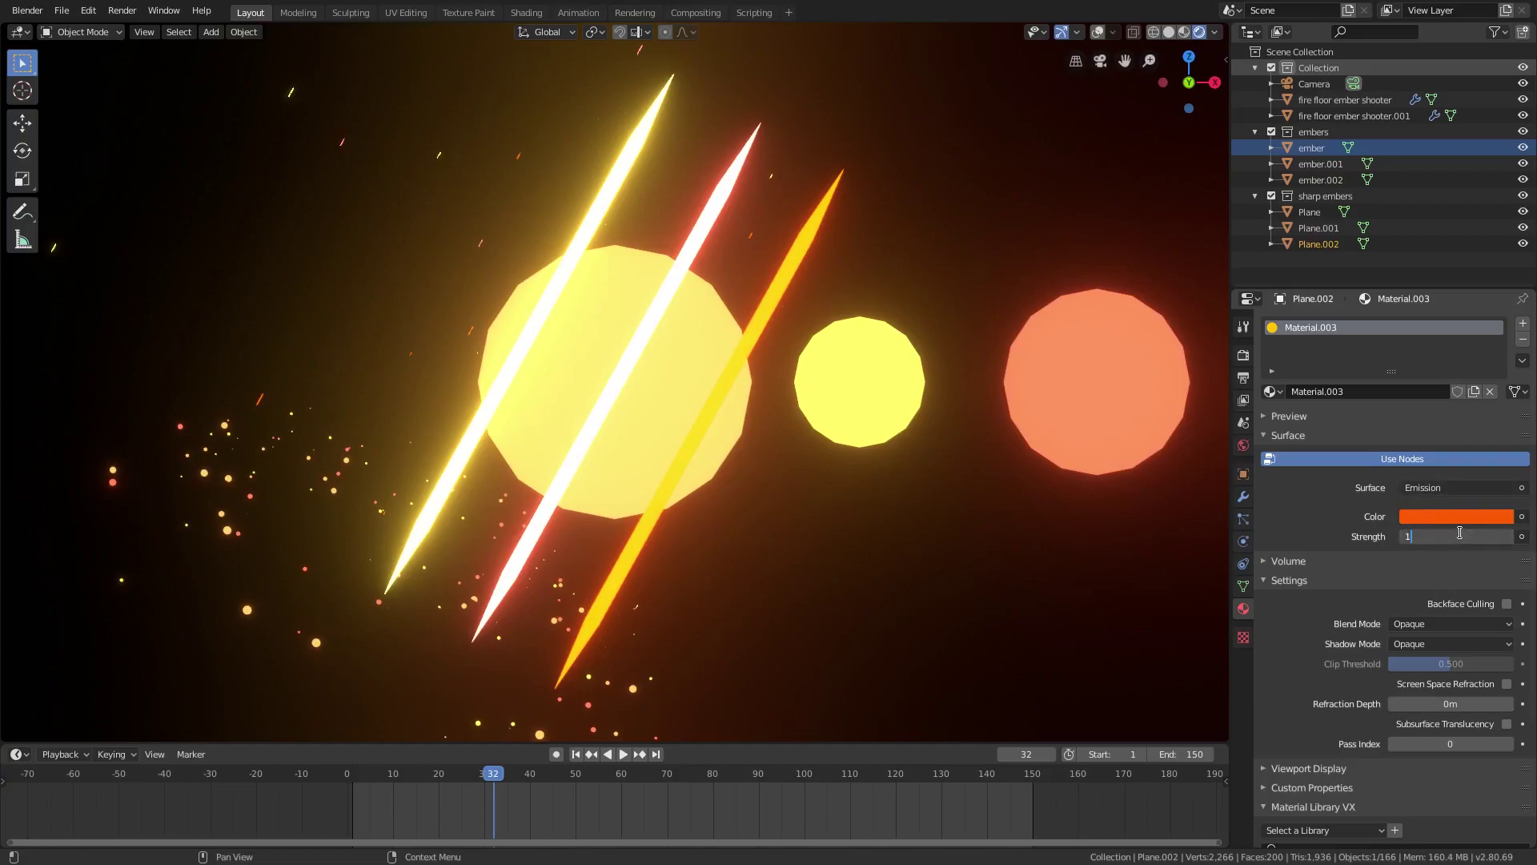
pyautogui.write('0')
pyautogui.press('Return')
# Step: Change the Plane.002 strip's emission colour to the lighter orange FF9024 and make the Plane strip's yellow slightly warmer
pyautogui.click(1478, 522)
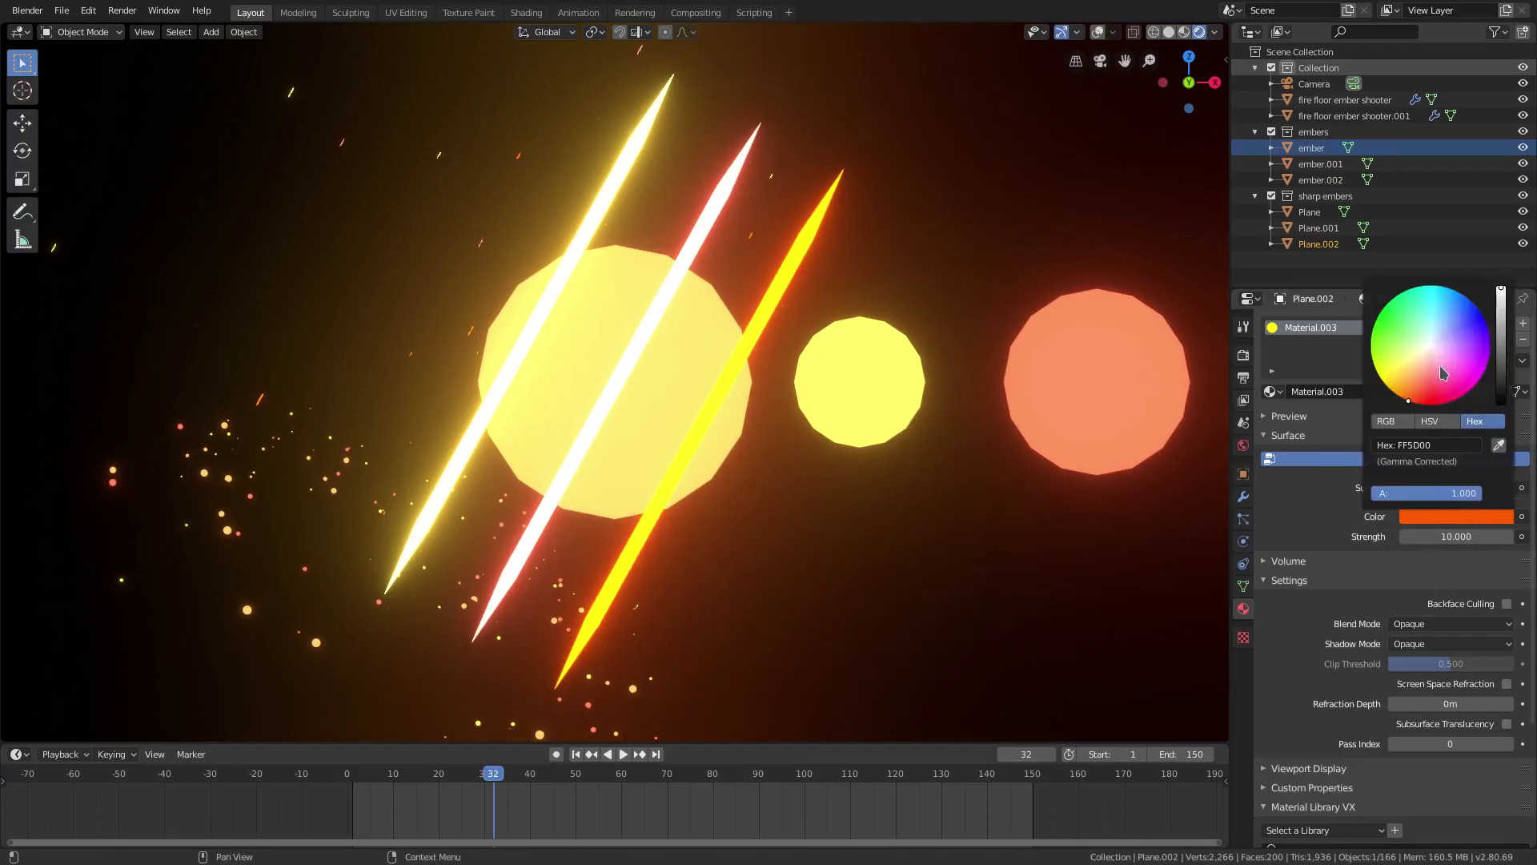
pyautogui.click(1410, 384)
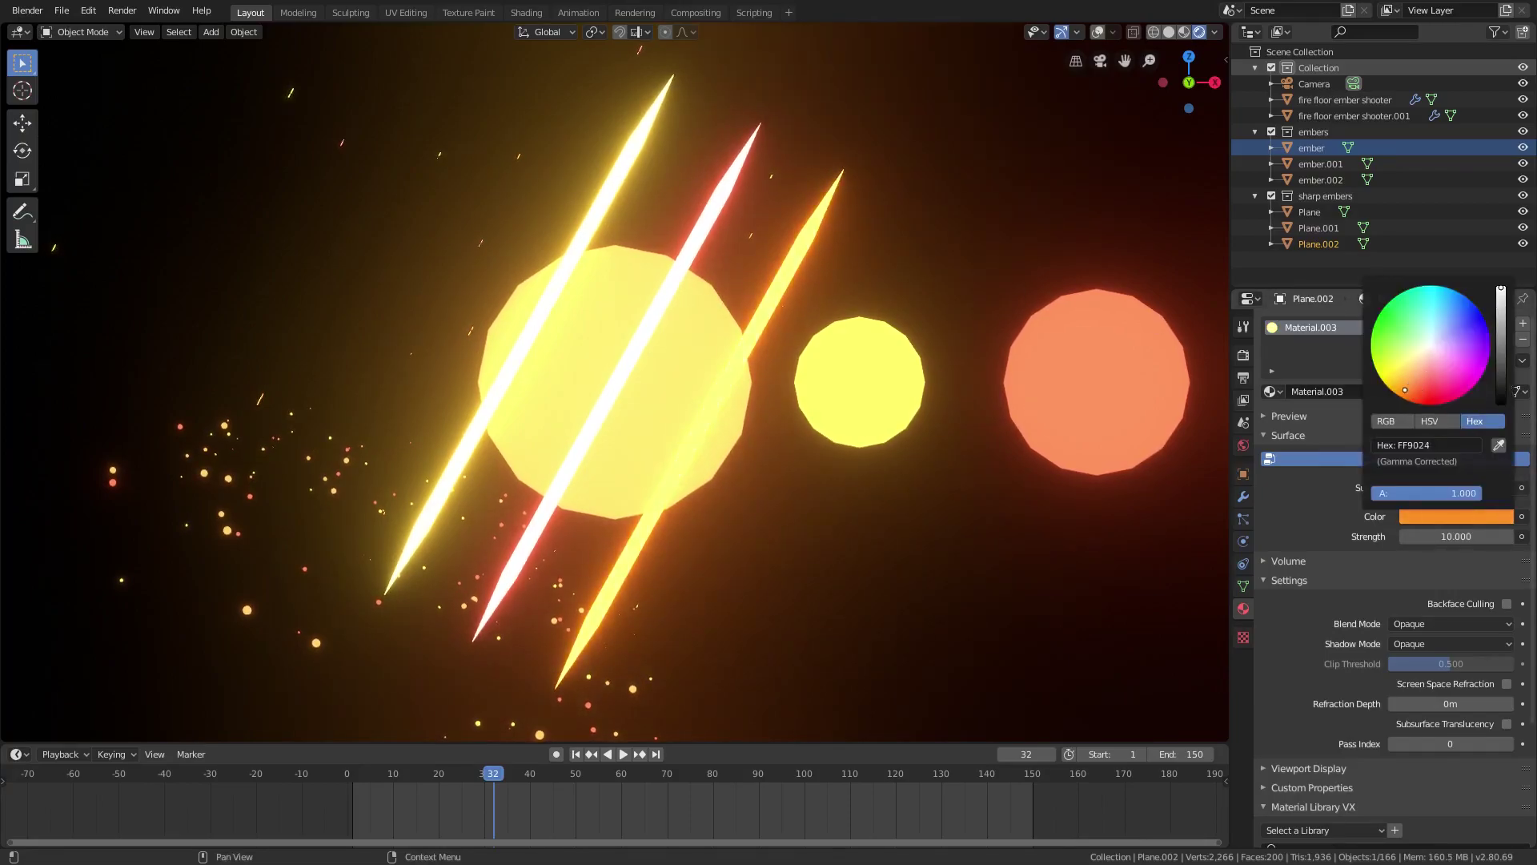
pyautogui.click(1479, 522)
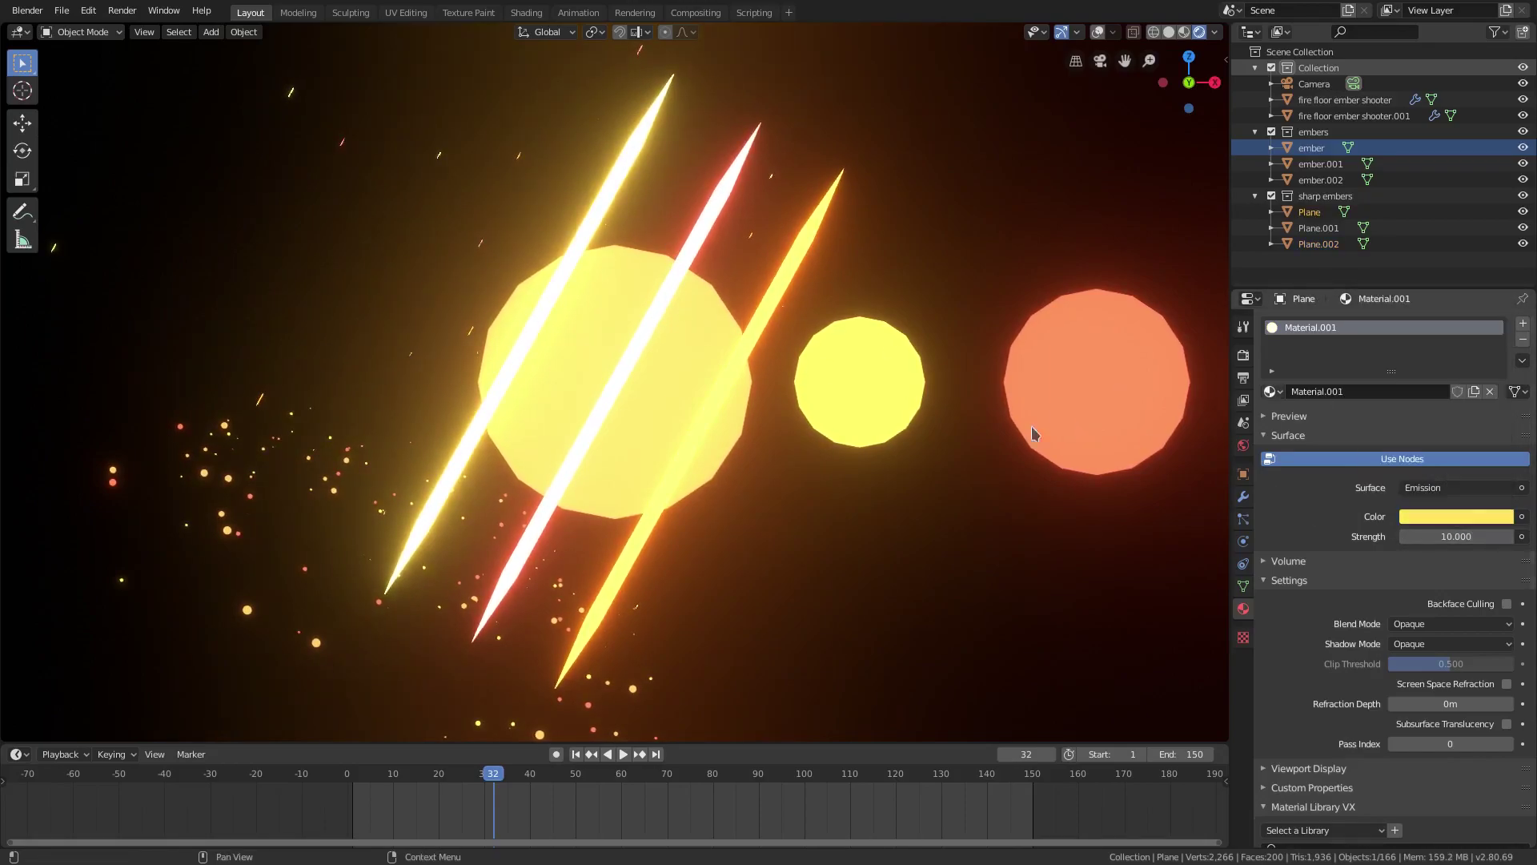
# Step: Replay the animation through the camera and look for modifier and particle settings on the Plane strip
pyautogui.press('KP_0')
pyautogui.click(576, 754)
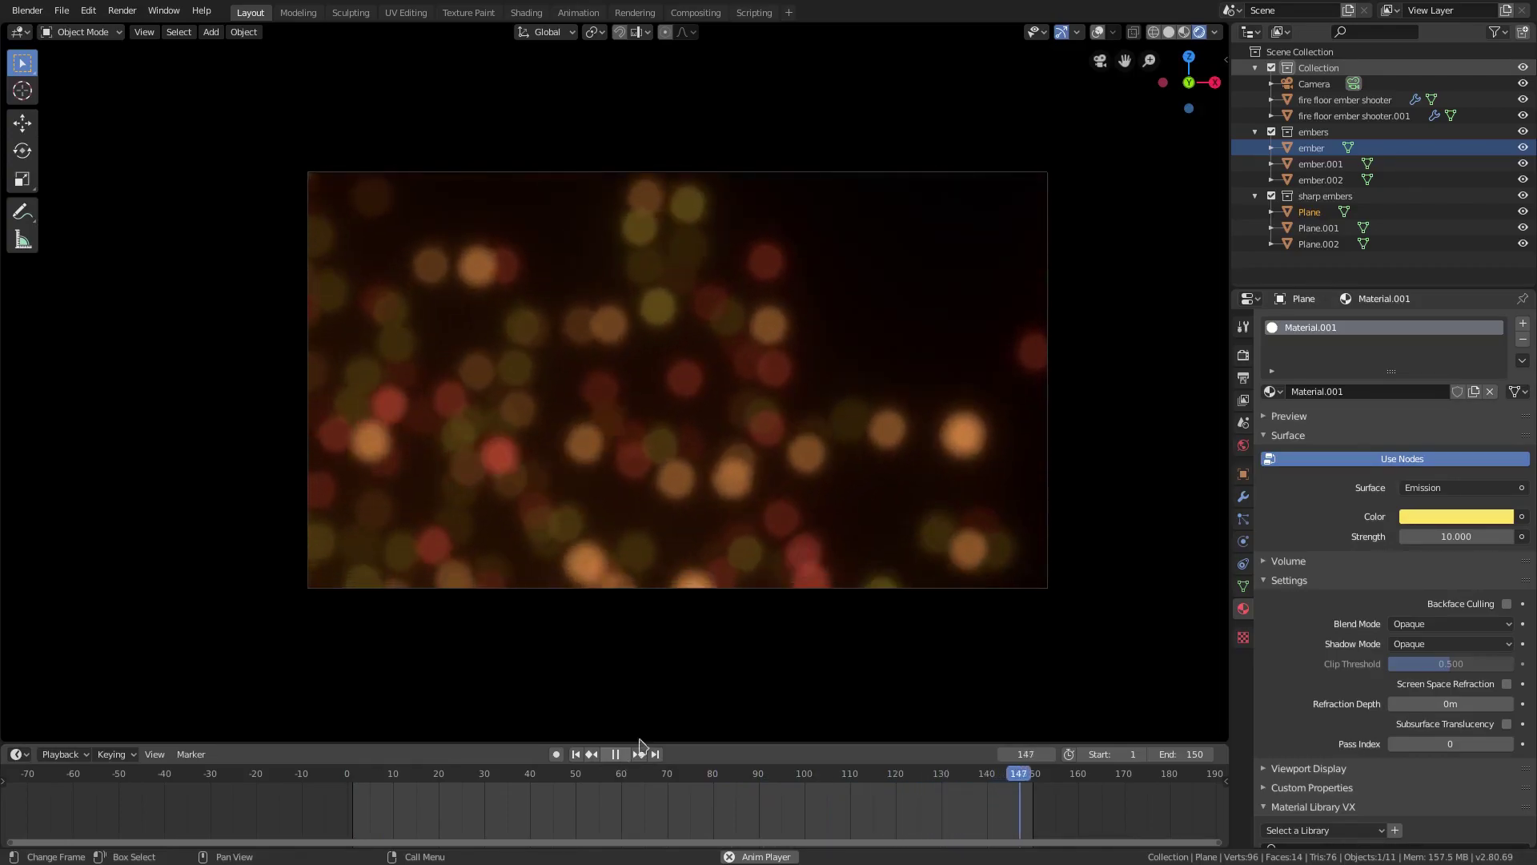
pyautogui.click(1243, 499)
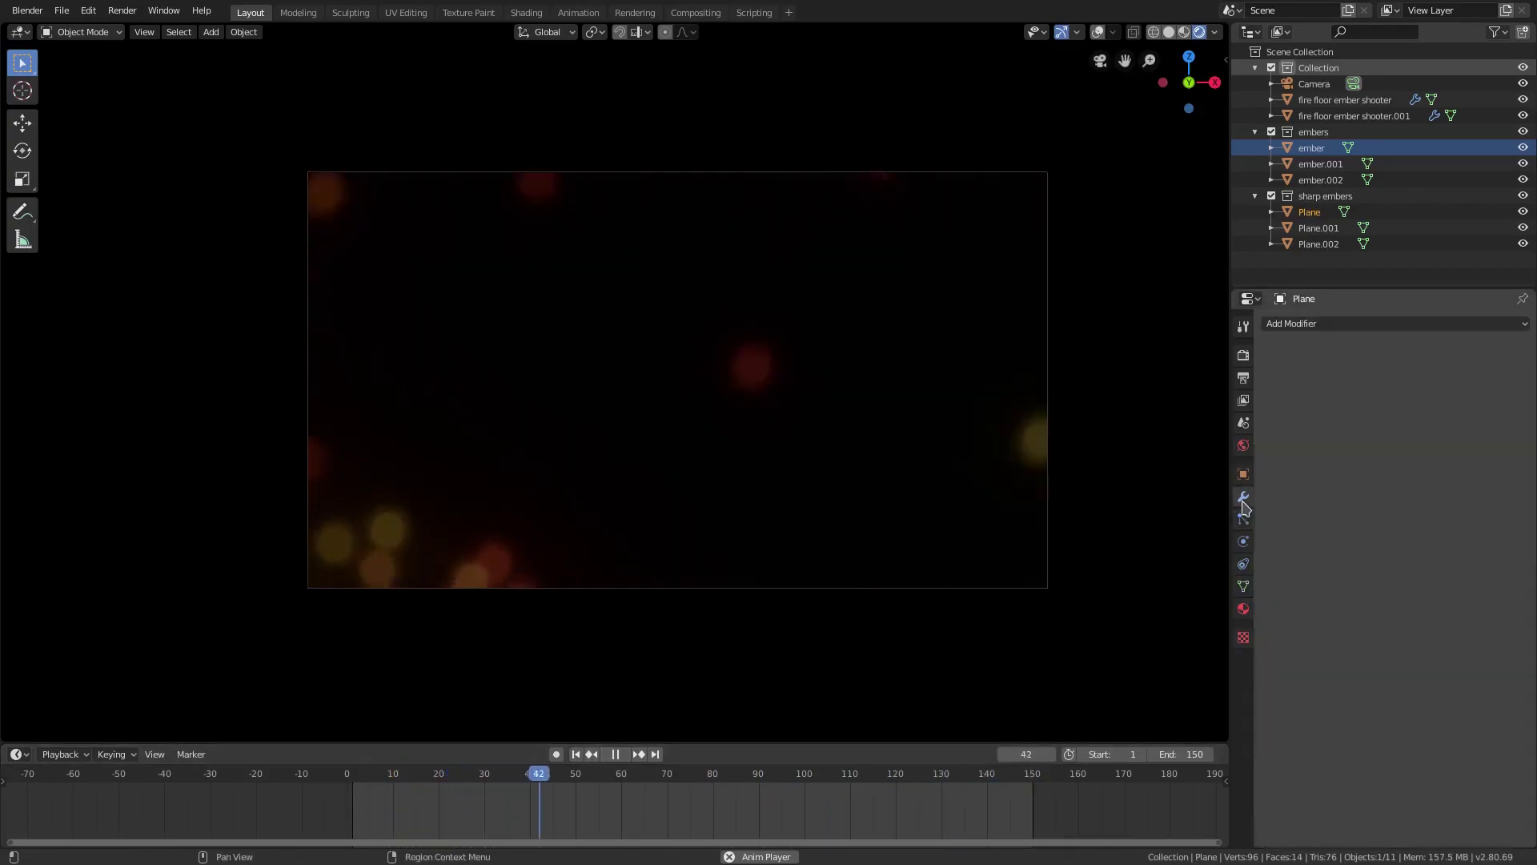
pyautogui.click(1243, 519)
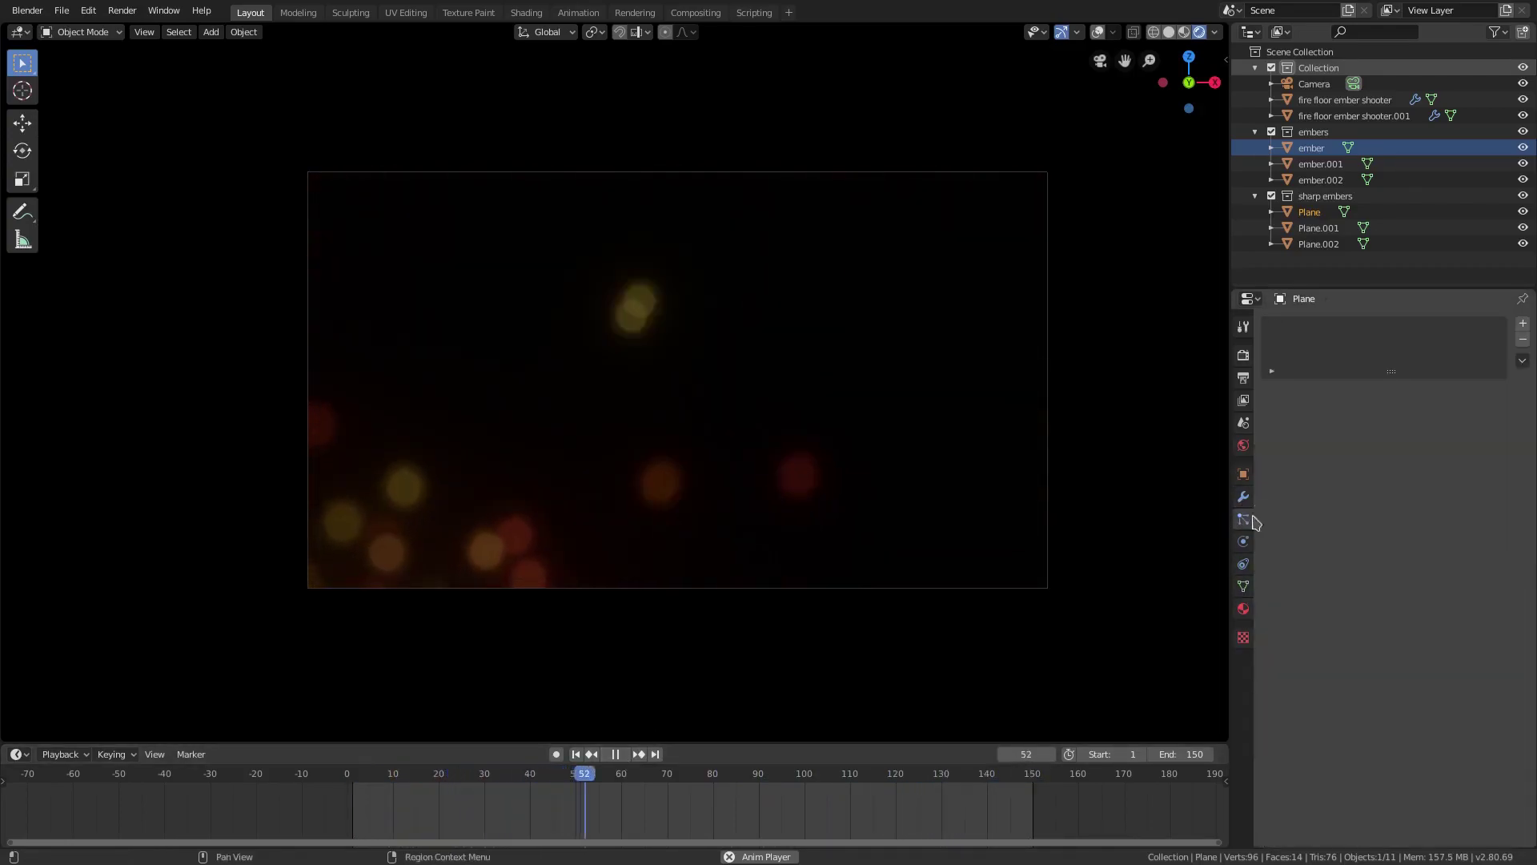
pyautogui.click(1317, 214)
# Step: Show the scene in solid shading, select the sharp ember emitter, and set its particles' Normal velocity to 20 m/s
pyautogui.moveTo(707, 552); pyautogui.dragTo(685, 558, button='middle')
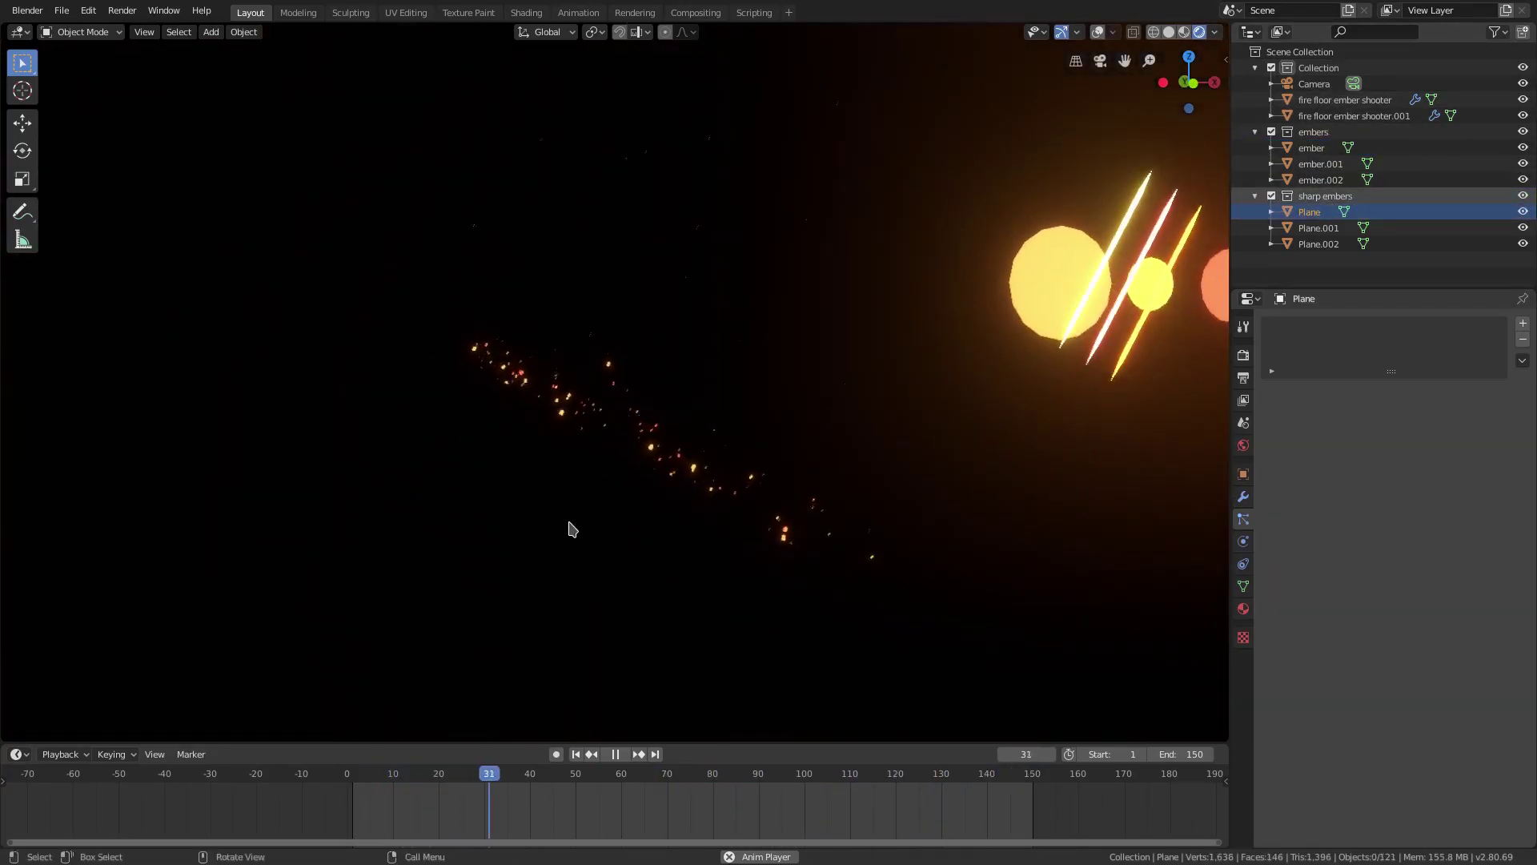
pyautogui.click(1169, 32)
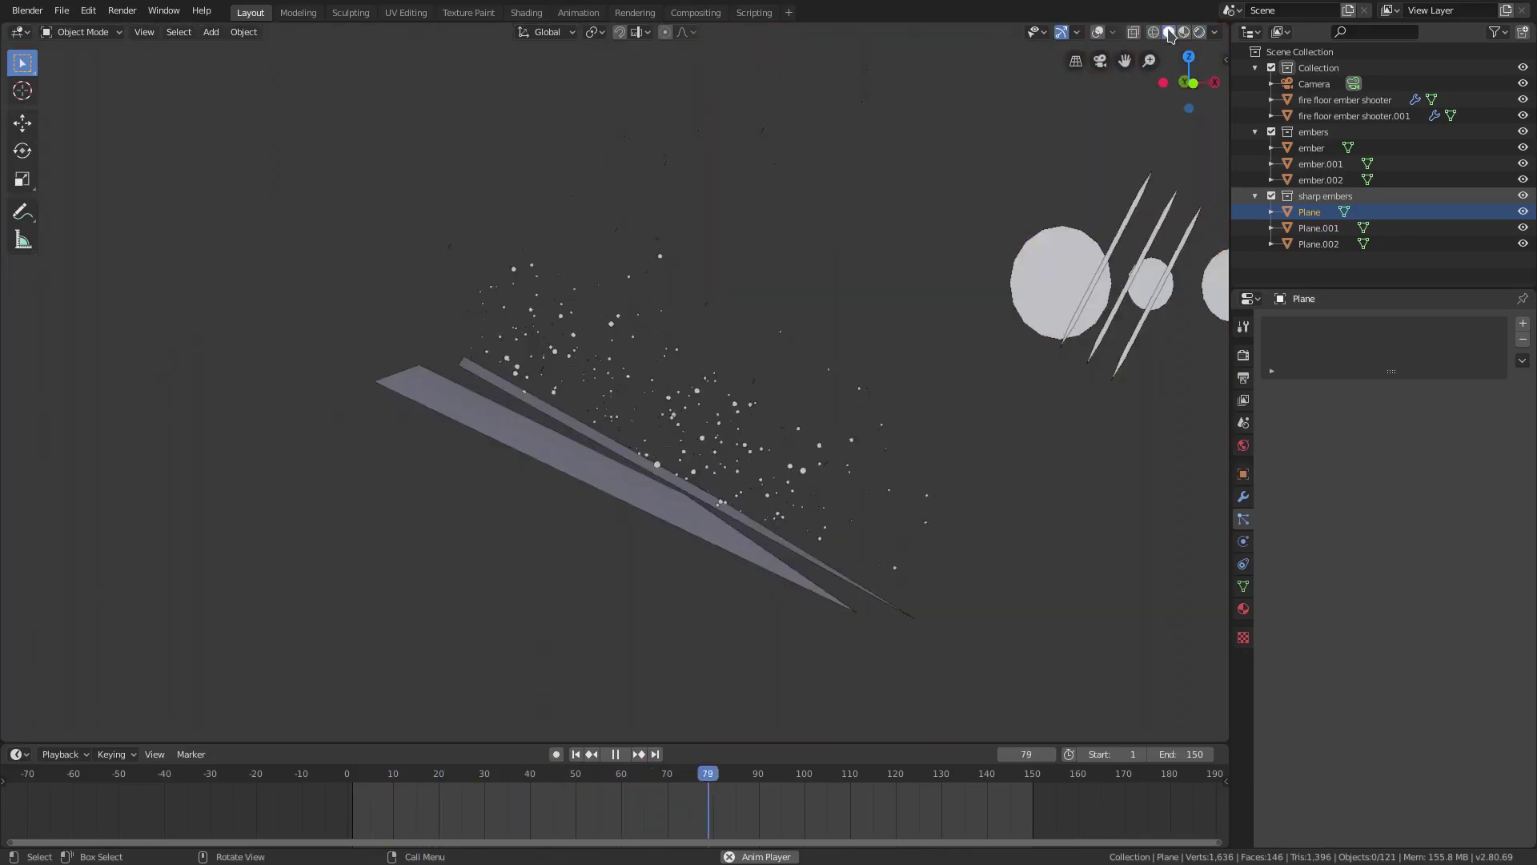
pyautogui.click(536, 469)
pyautogui.scroll(3, 913, 497)
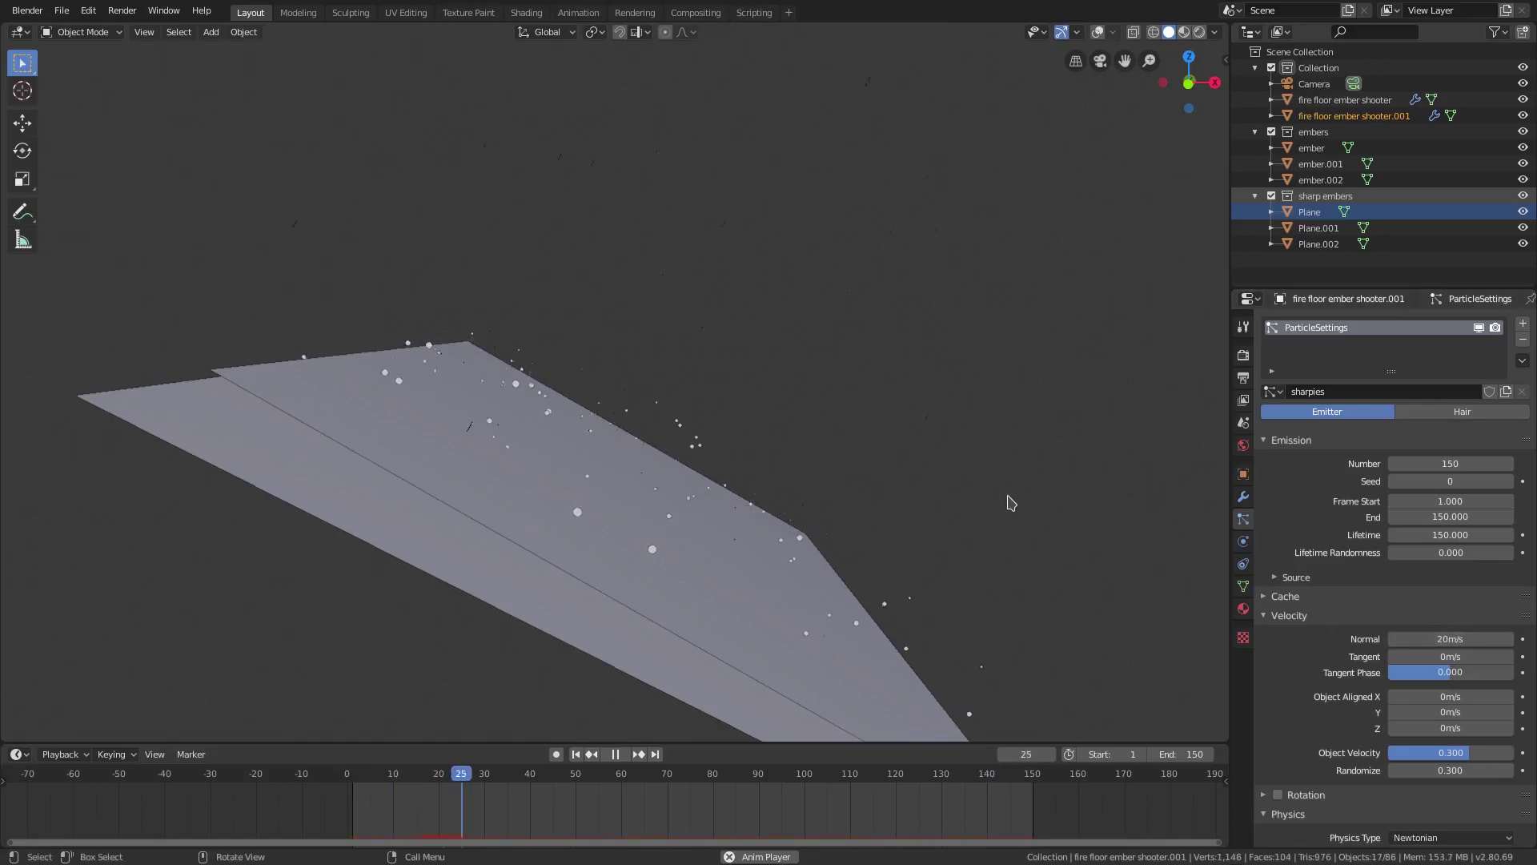
# Step: Return to the rendered camera view and set the sharp ember particles' velocity Randomize to 1
pyautogui.press('KP_0')
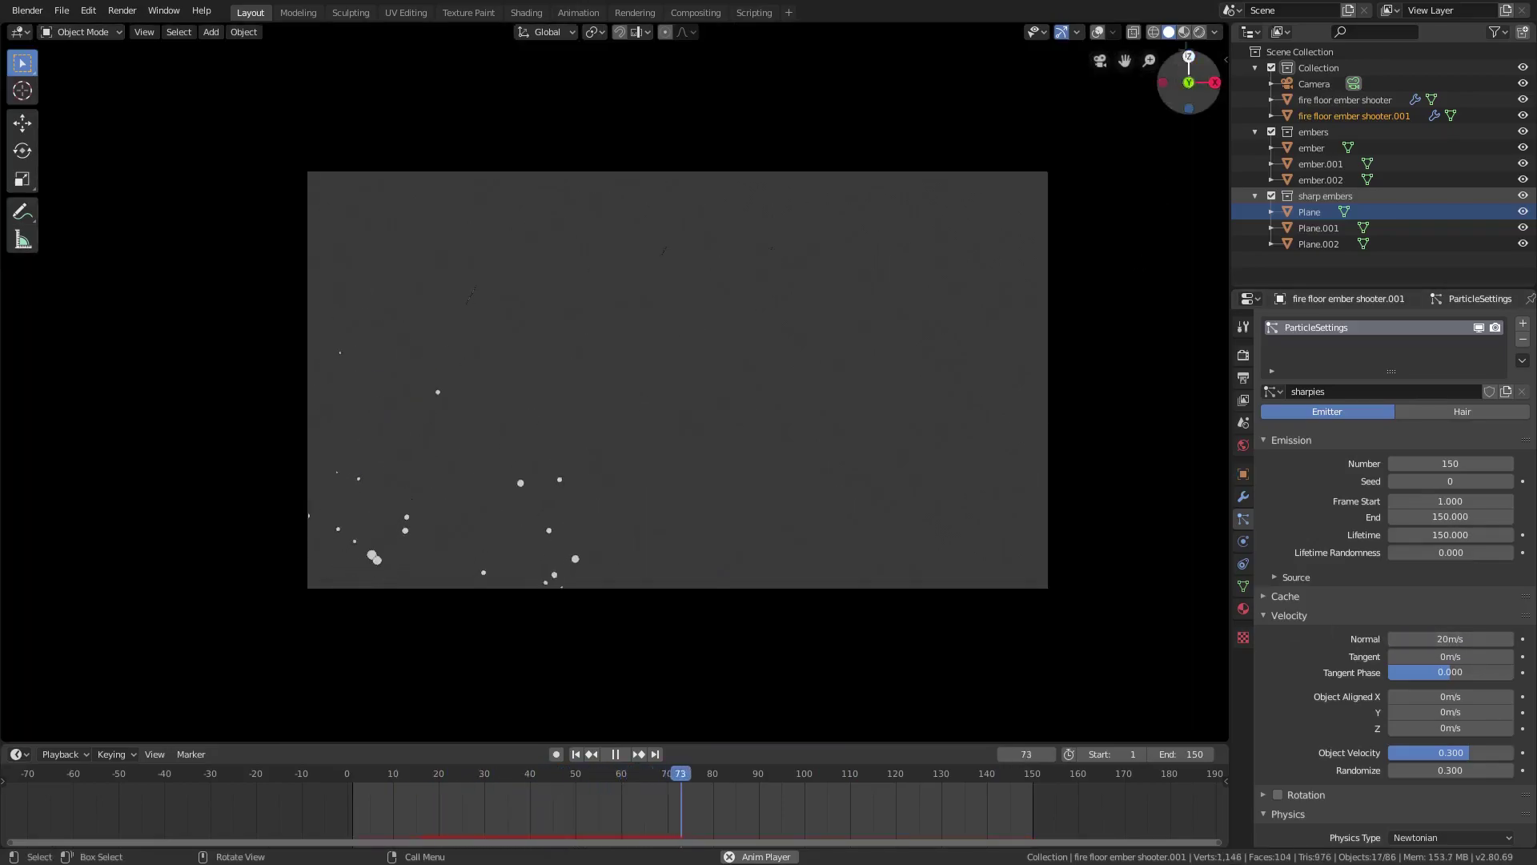
pyautogui.click(1199, 32)
pyautogui.scroll(-6, 1361, 608)
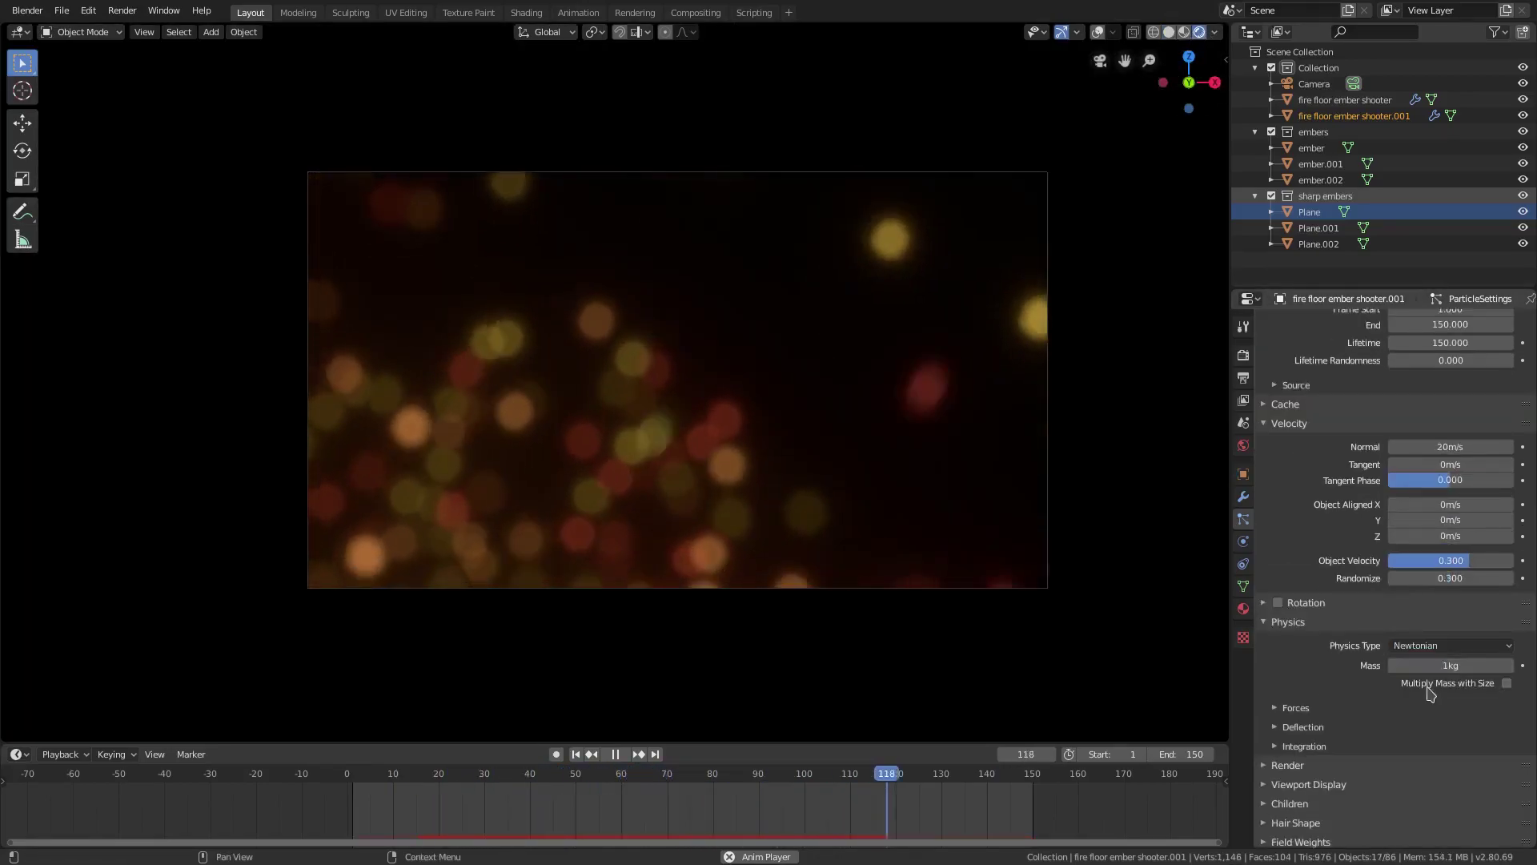
pyautogui.click(1457, 577)
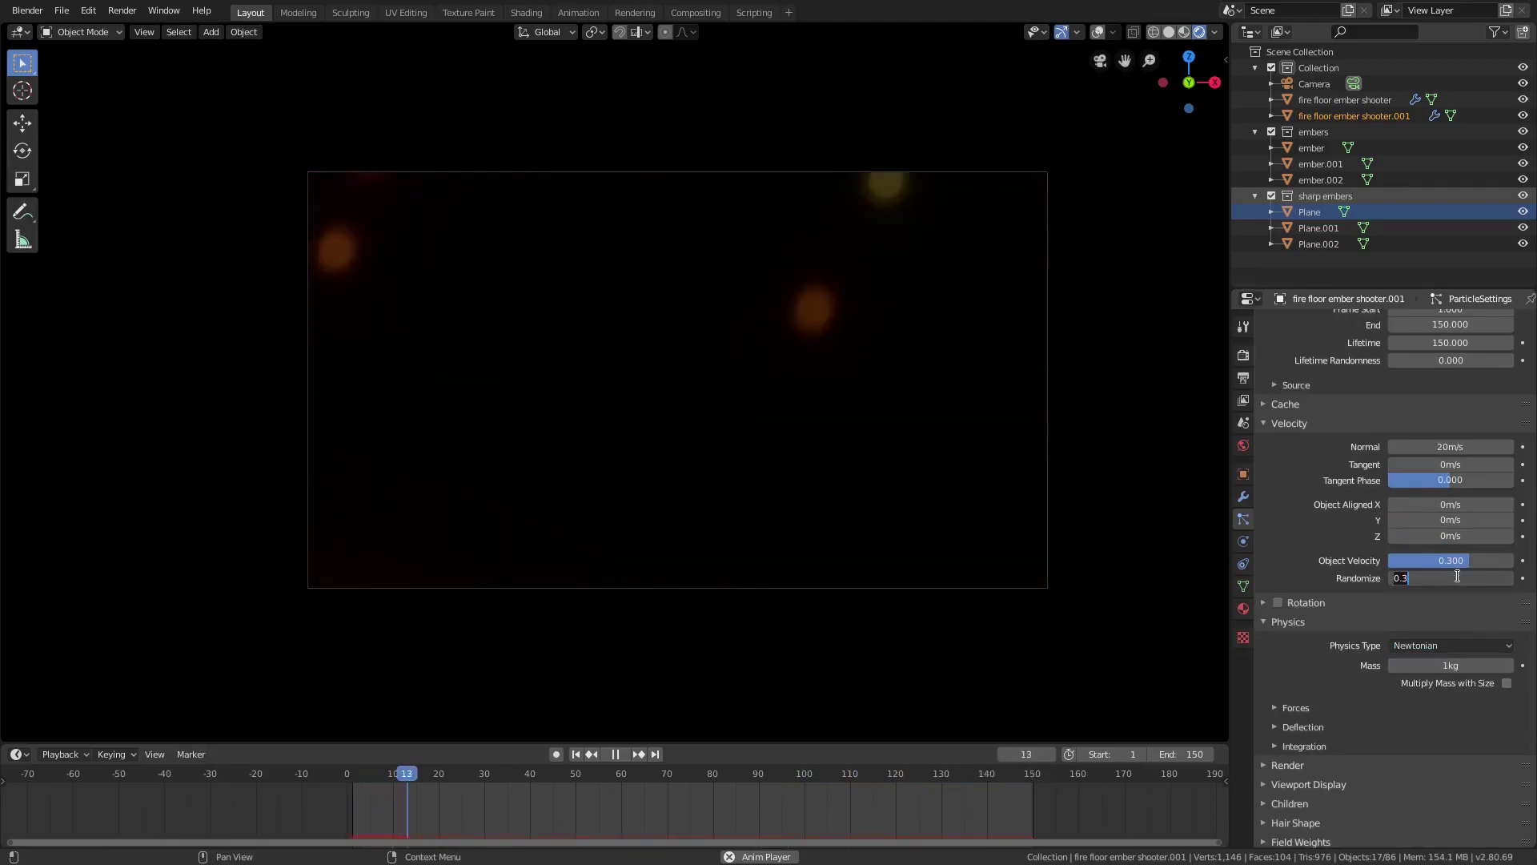
pyautogui.click(1458, 577)
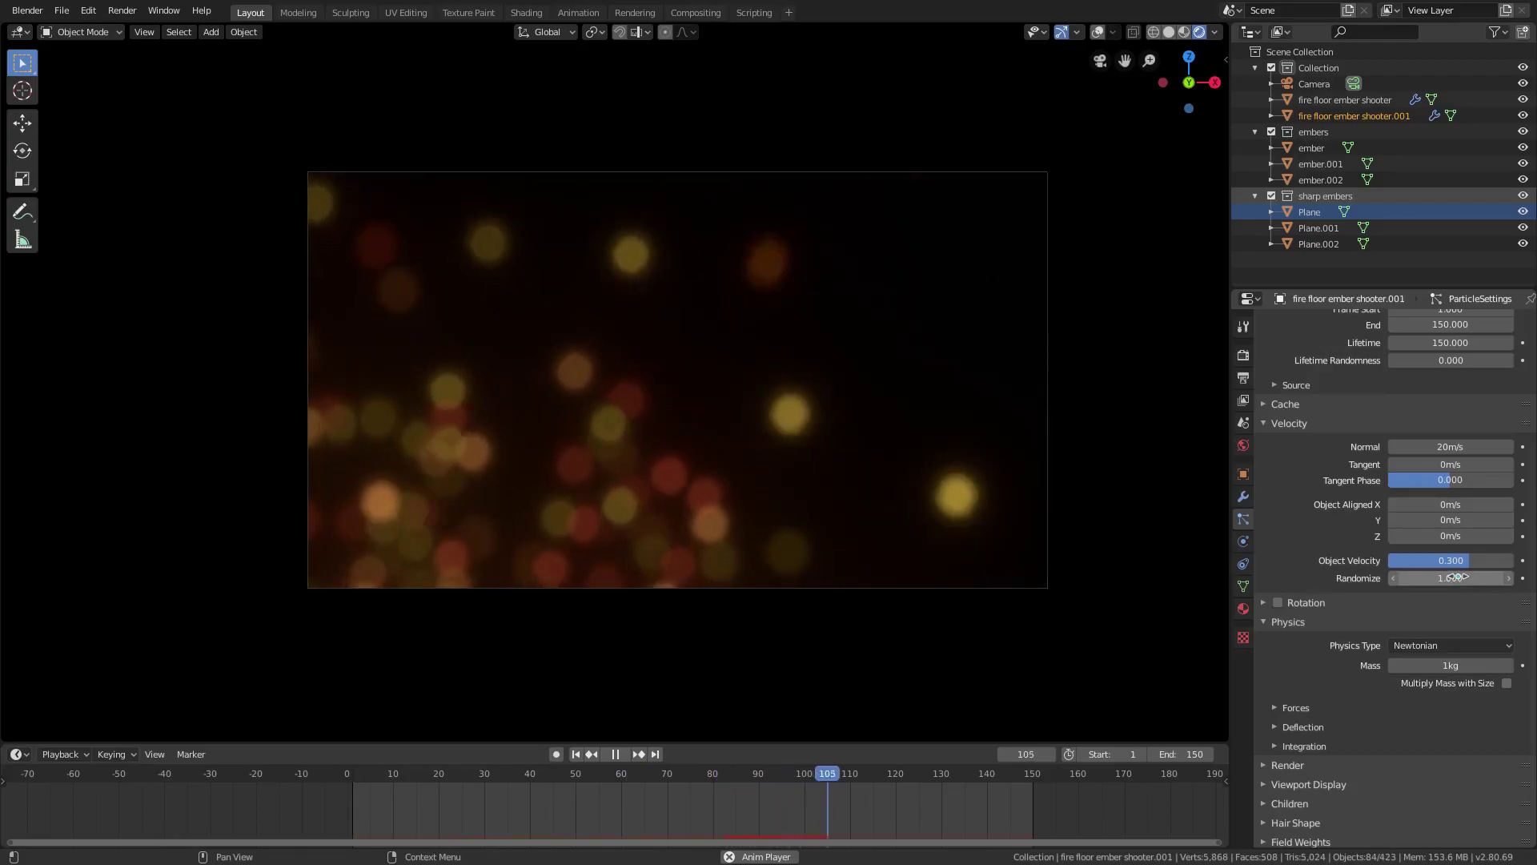
# Step: Set the sharp ember particles' Normal velocity to 15 m/s
pyautogui.scroll(2, 1454, 498)
pyautogui.click(1453, 506)
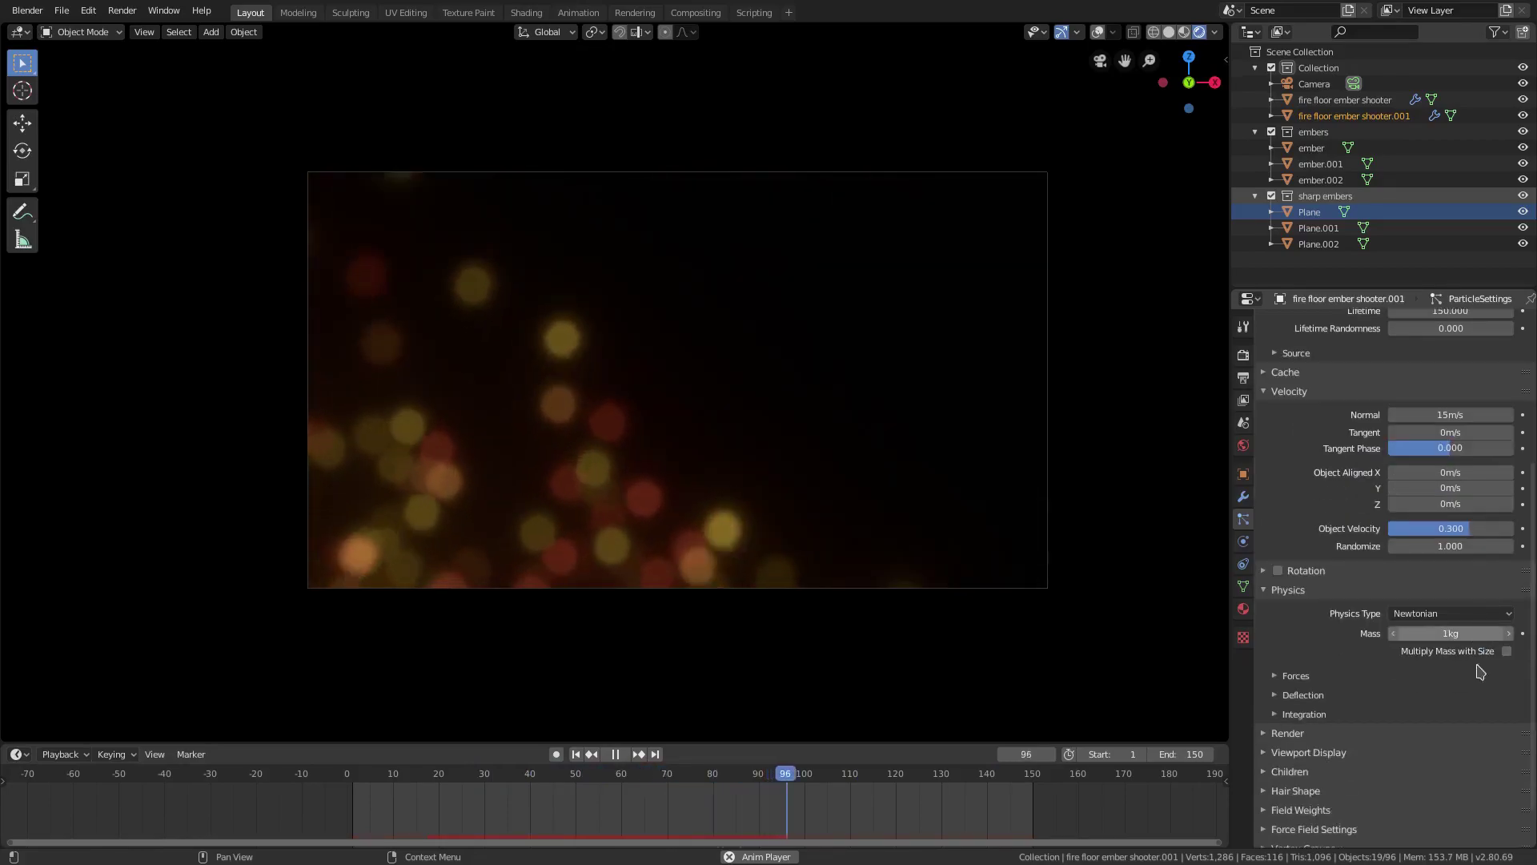
# Step: Set the Brownian force in the sharp ember particles' physics to 10
pyautogui.scroll(-5, 1333, 705)
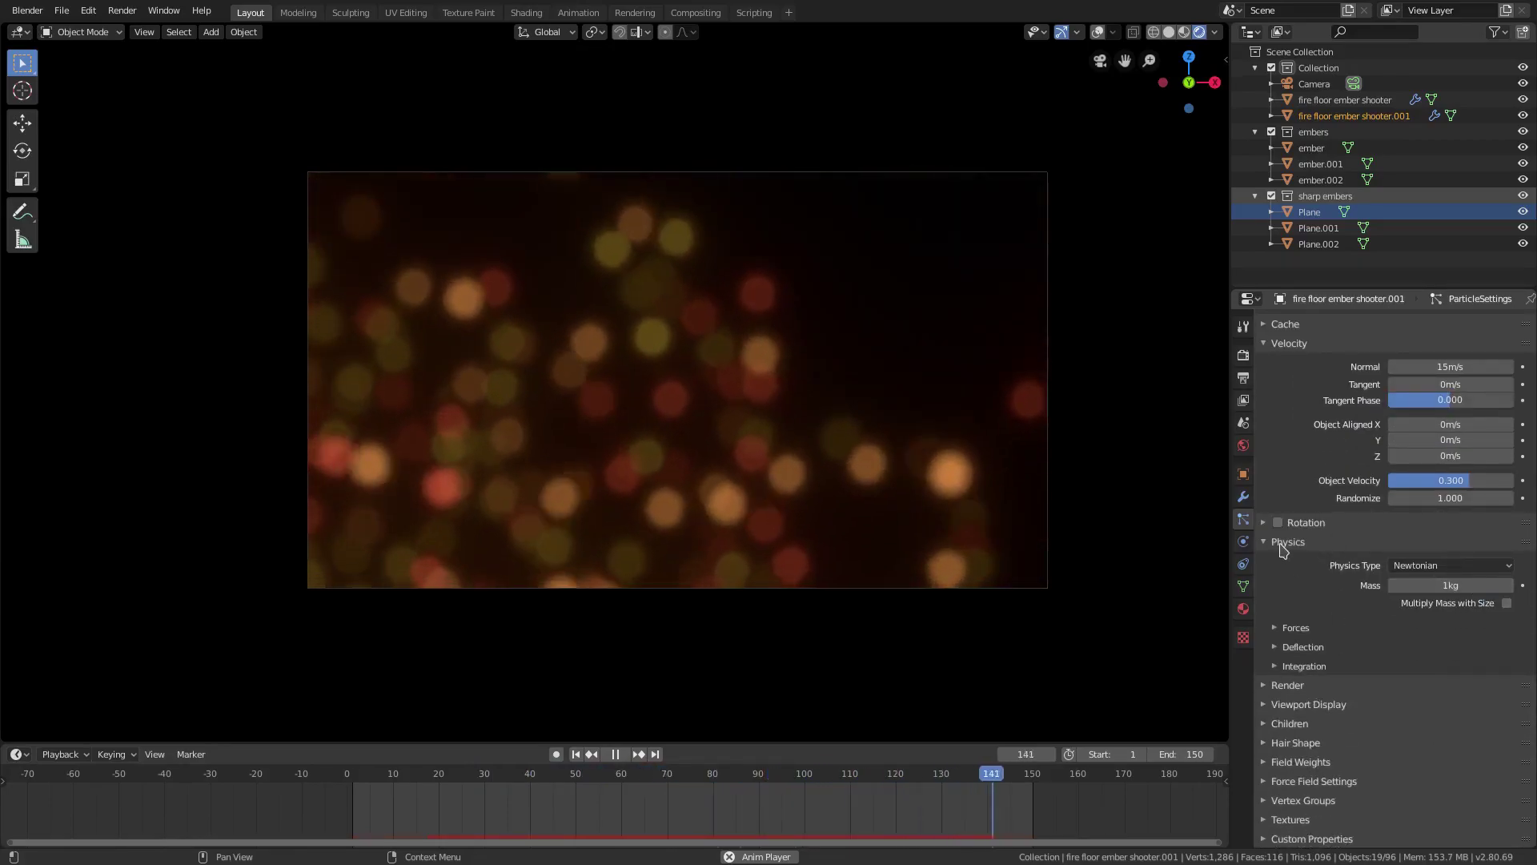
pyautogui.click(1286, 542)
pyautogui.click(1277, 469)
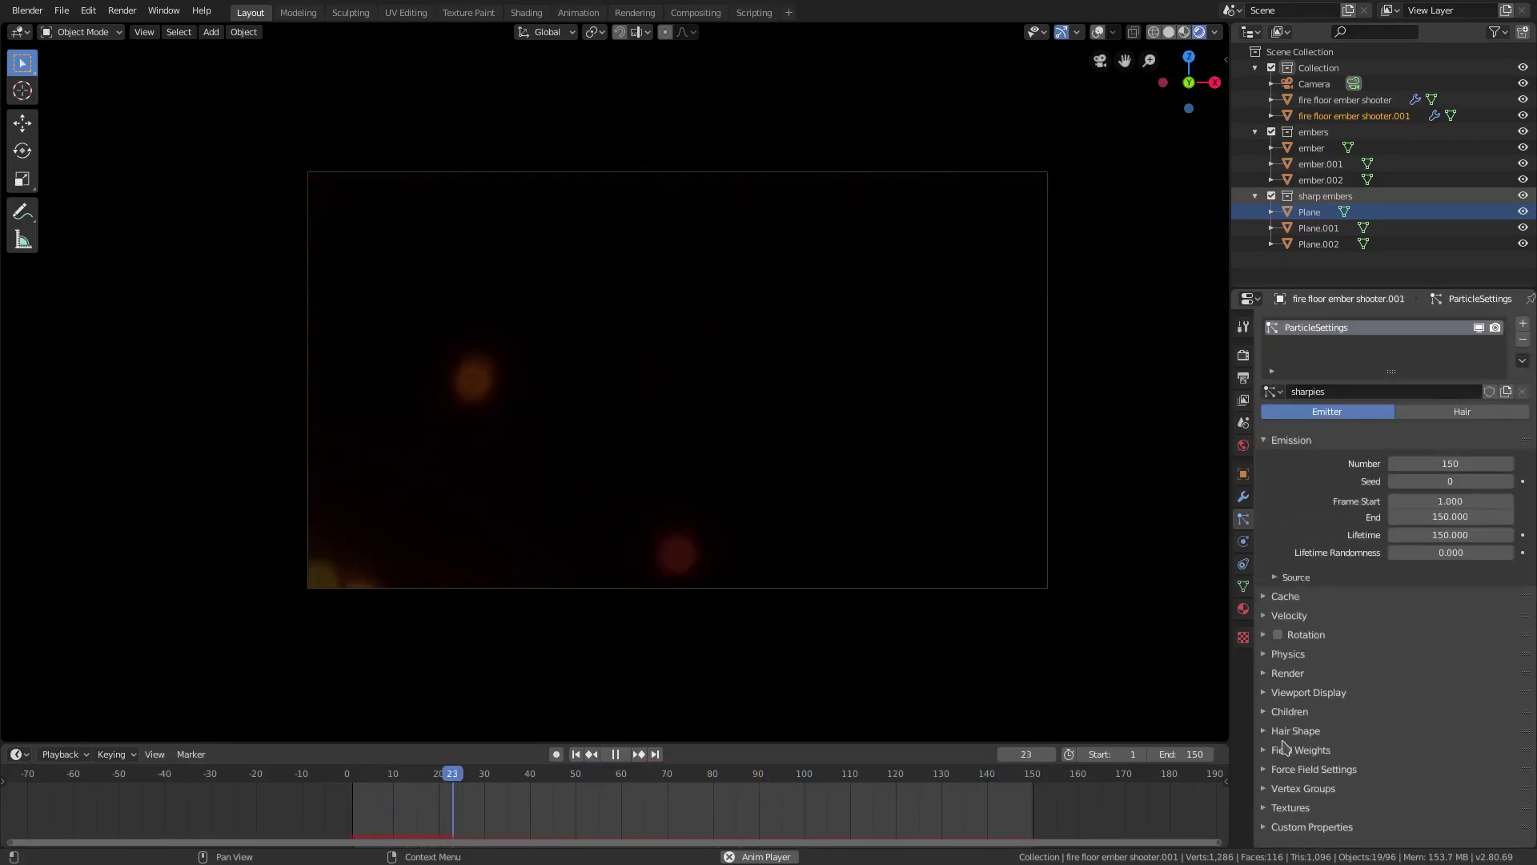
pyautogui.click(1295, 679)
pyautogui.scroll(-4, 1297, 685)
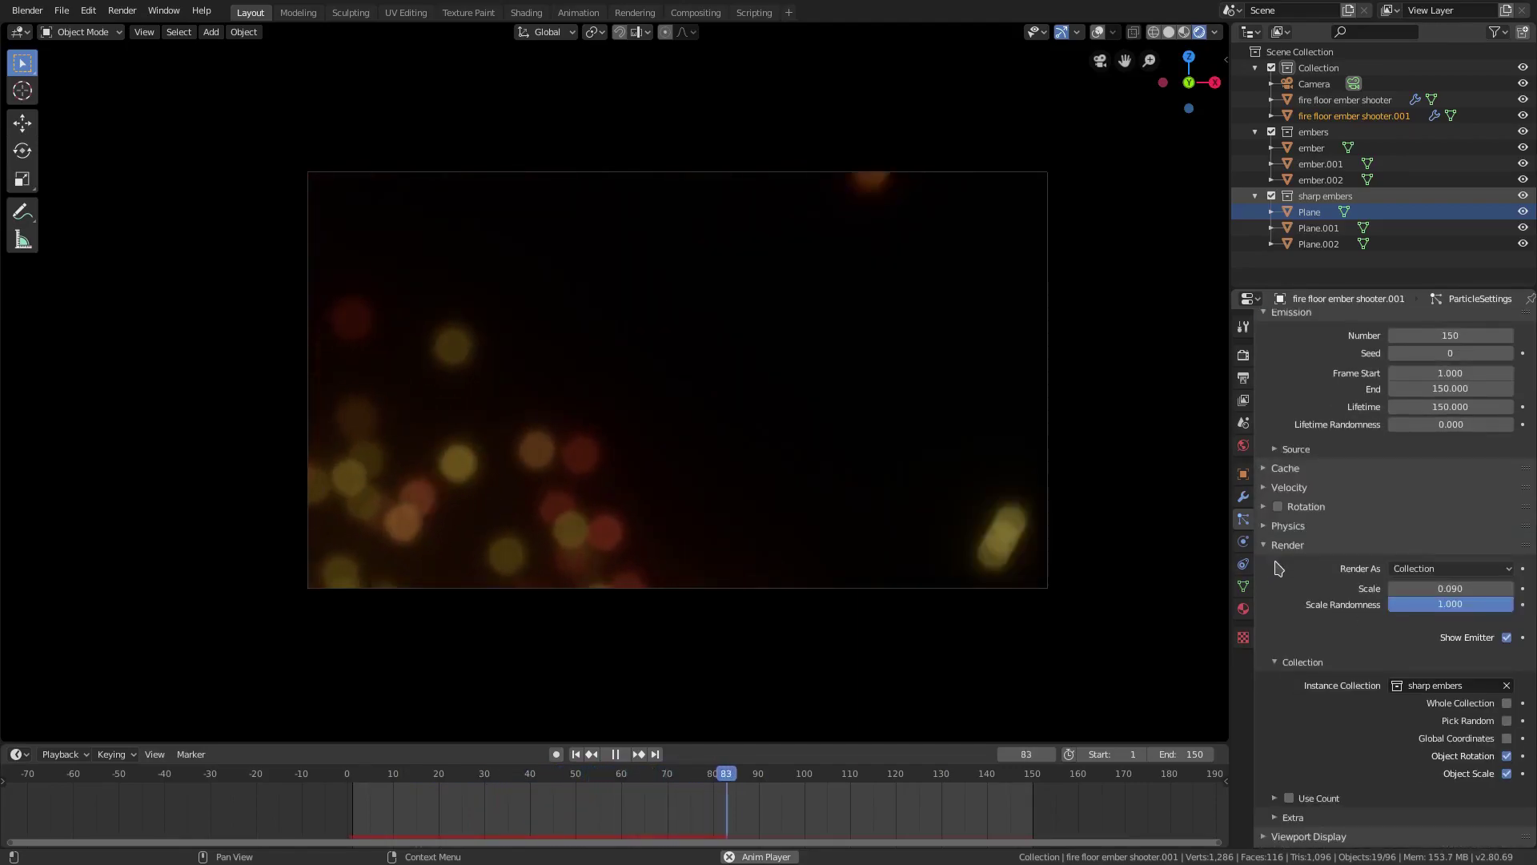
pyautogui.click(1286, 526)
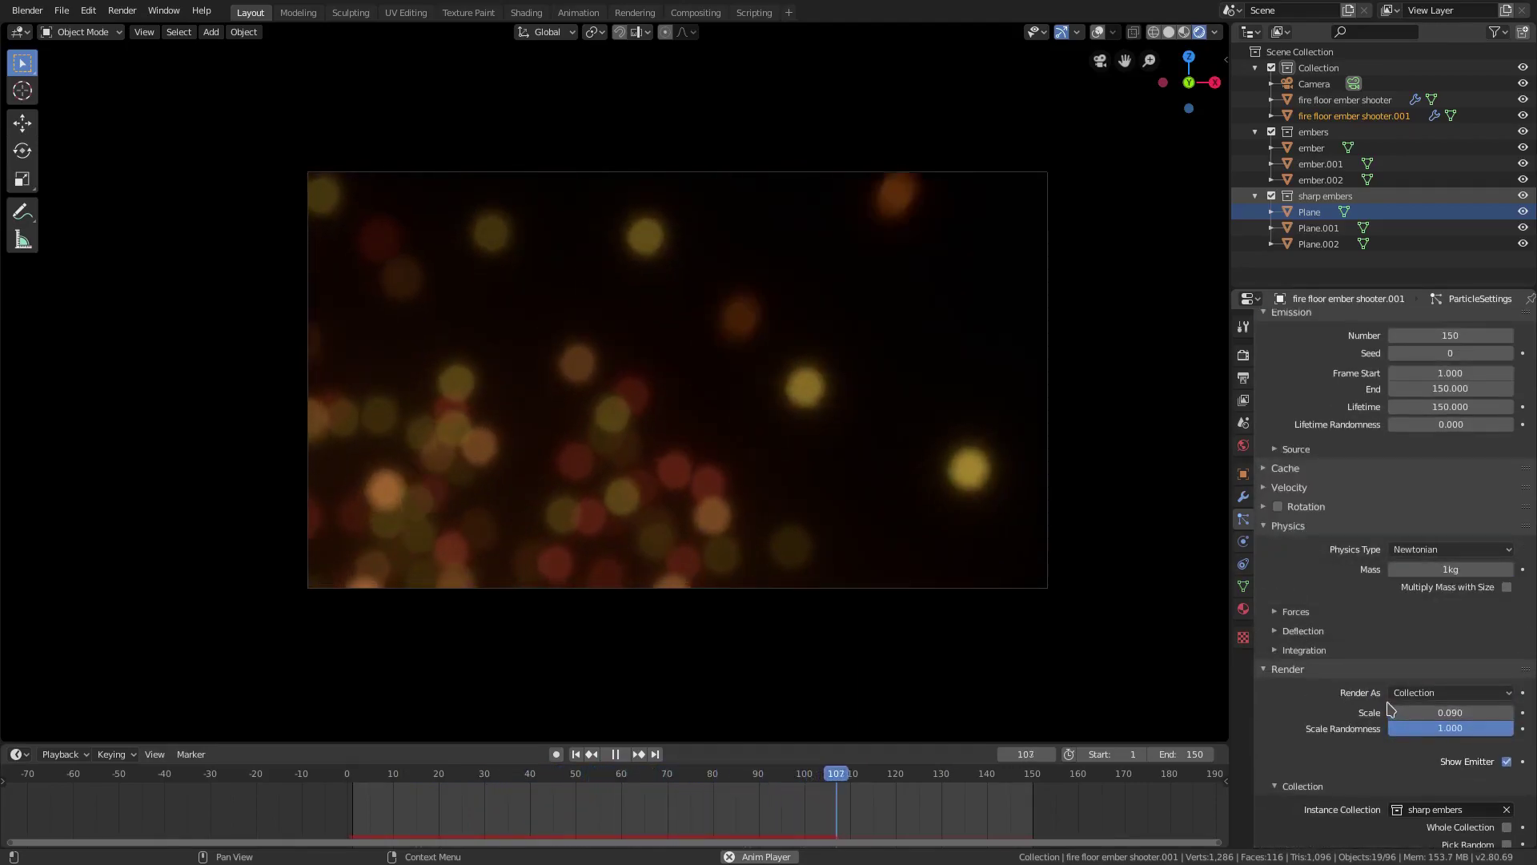
pyautogui.click(1285, 612)
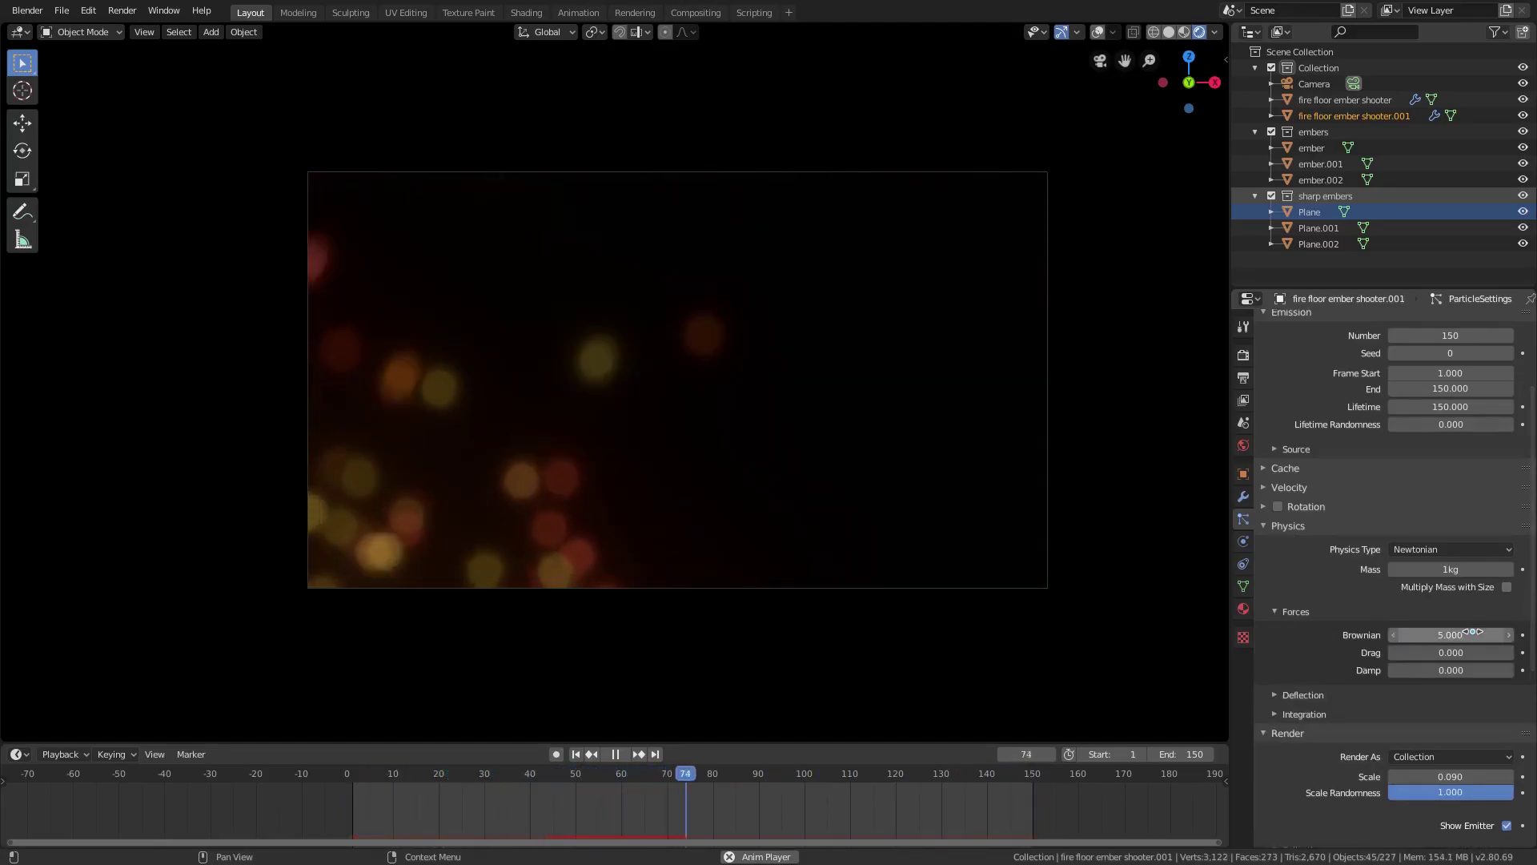
pyautogui.click(1472, 632)
pyautogui.write('10')
pyautogui.press('Return')
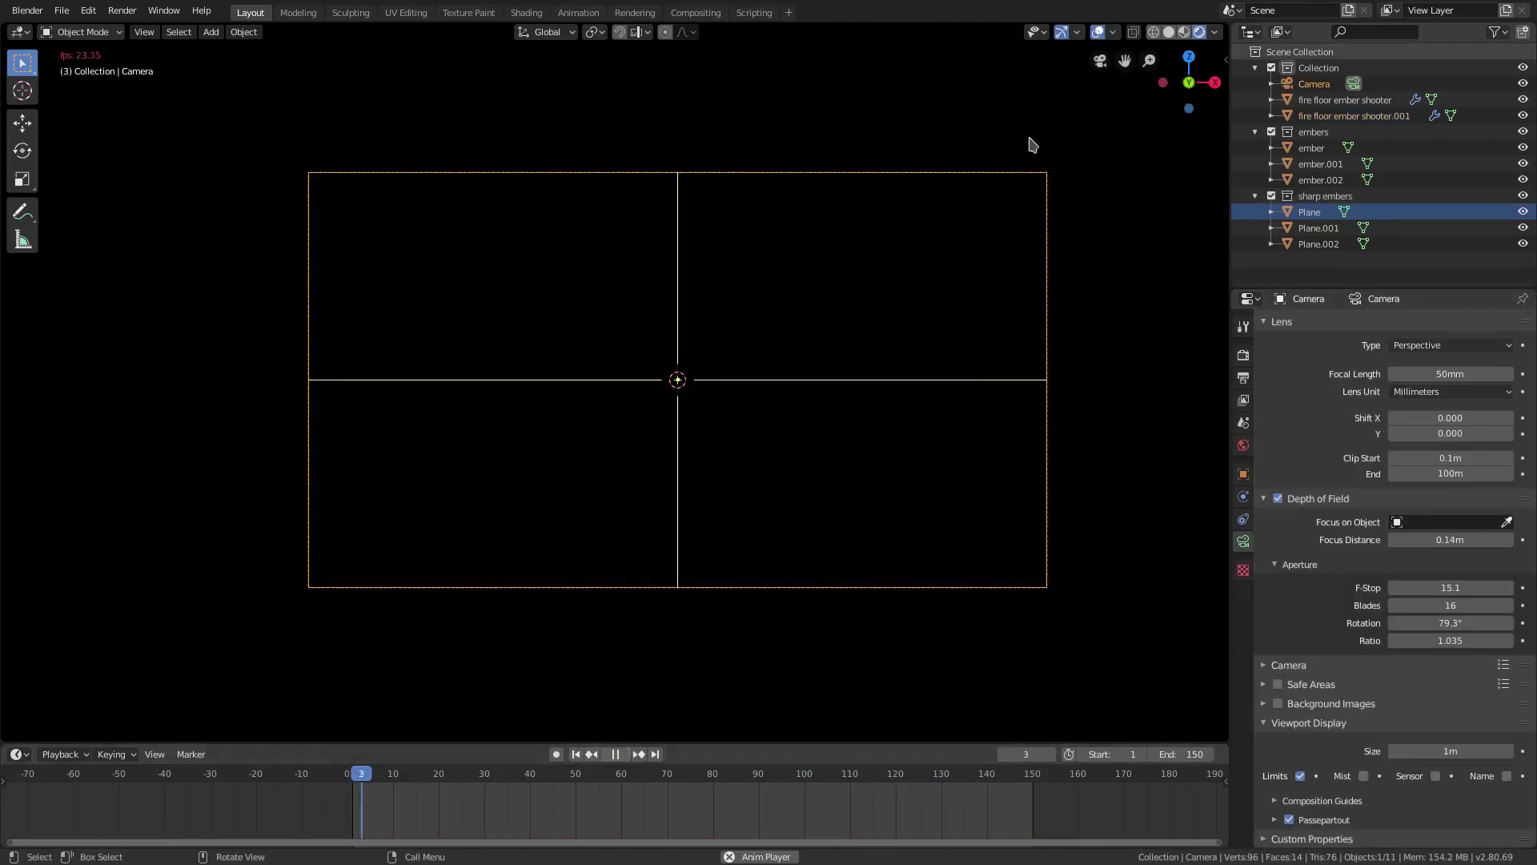
# Step: Hide the viewport overlays and set the camera's depth of field to a 15 m focus distance and an F-Stop of 0.1
pyautogui.click(1100, 31)
pyautogui.moveTo(1489, 588)
pyautogui.mouseDown()
pyautogui.moveTo(1513, 588)
pyautogui.moveTo(1465, 588)
pyautogui.moveTo(1506, 588)
pyautogui.mouseUp()
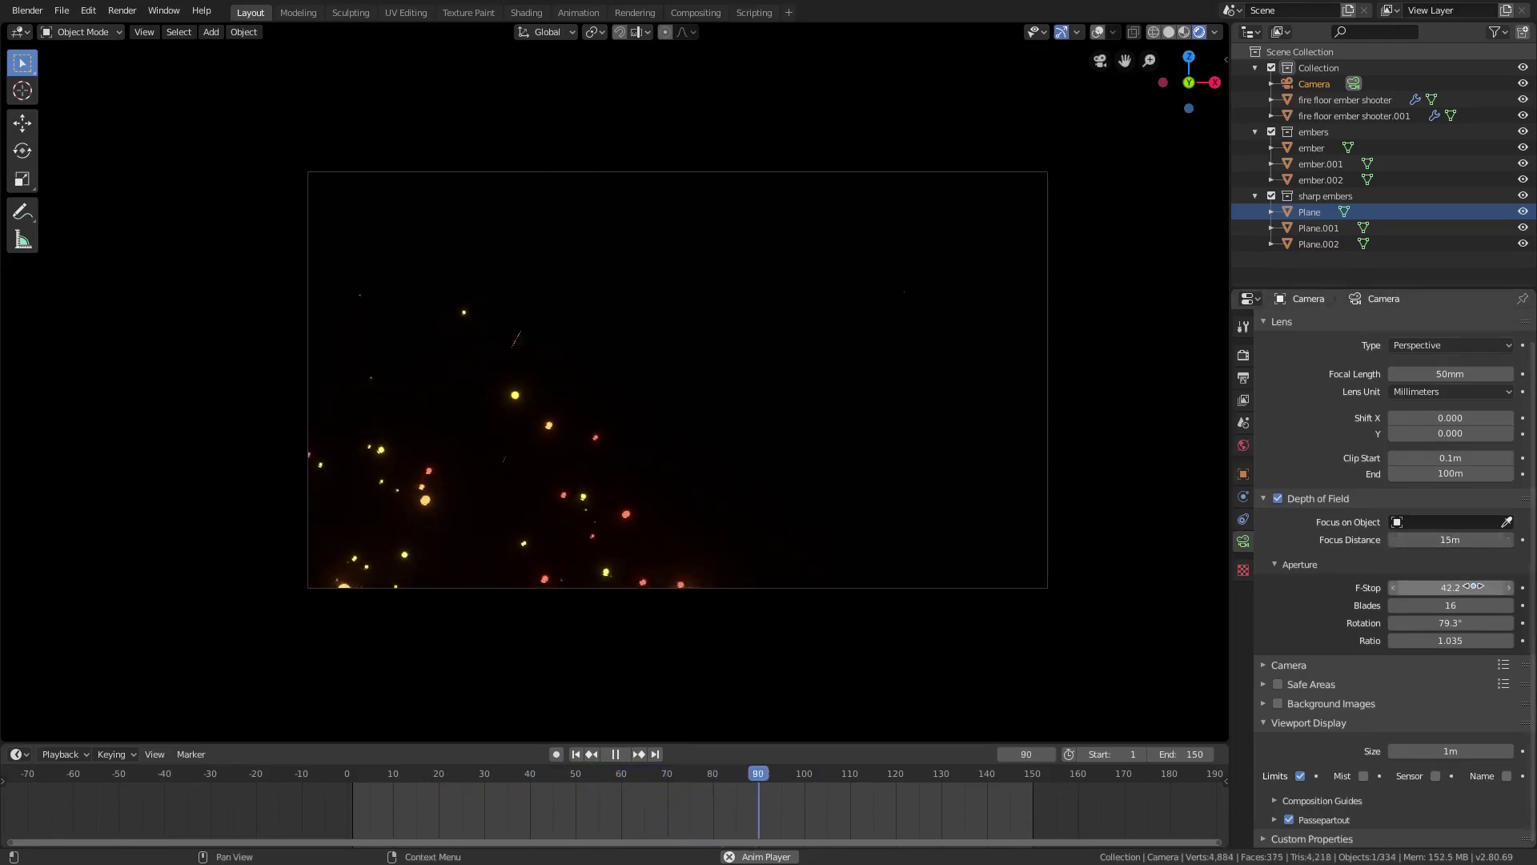
pyautogui.moveTo(1505, 588); pyautogui.dragTo(1461, 587)
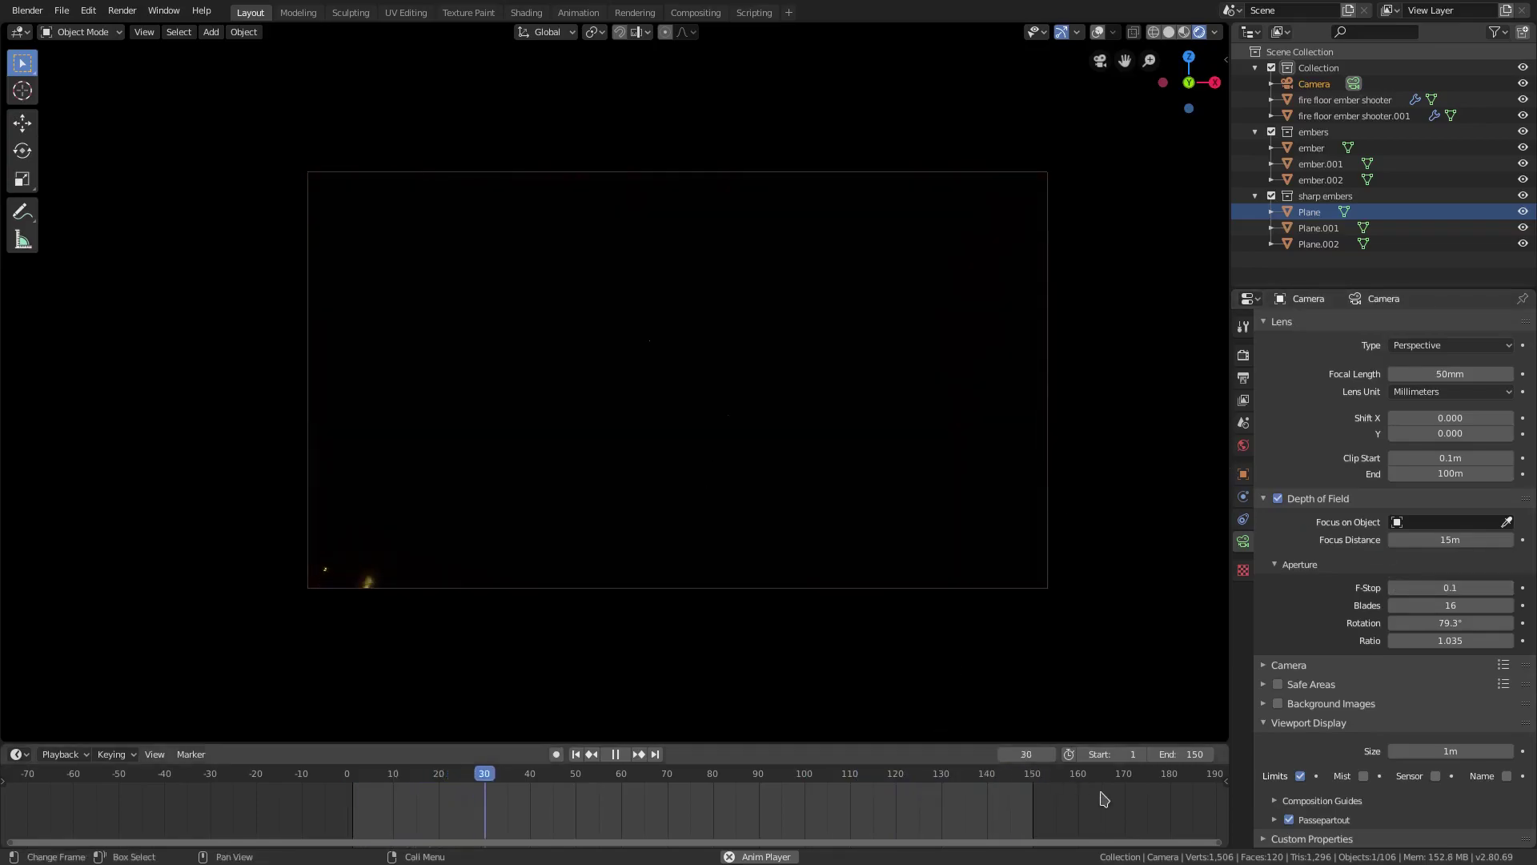
# Step: Extend the scene's animation range to end at frame 300
pyautogui.write('300')
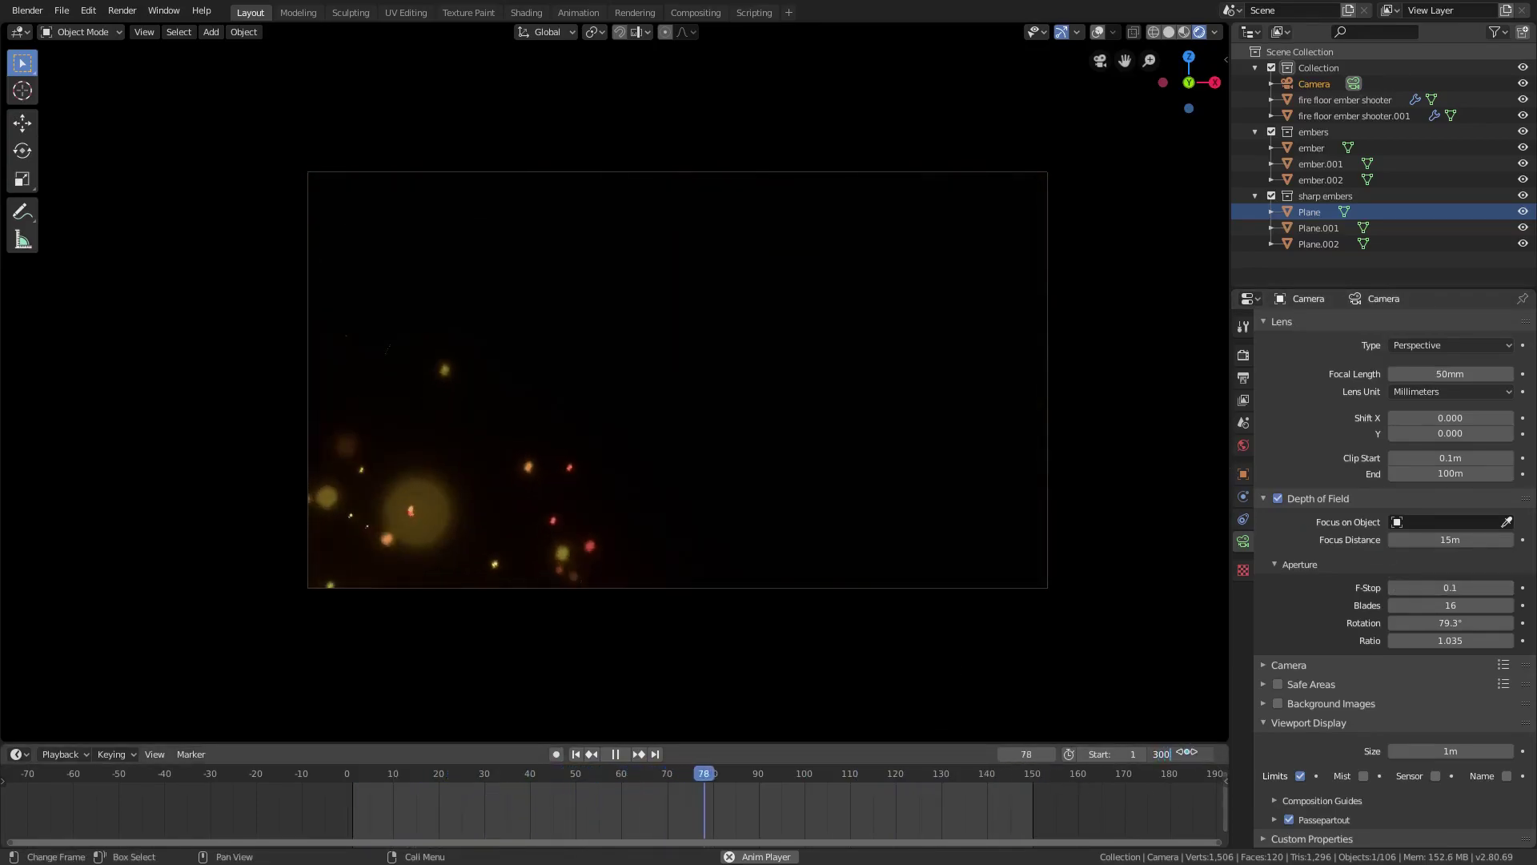
pyautogui.press('Return')
pyautogui.scroll(-3, 808, 820)
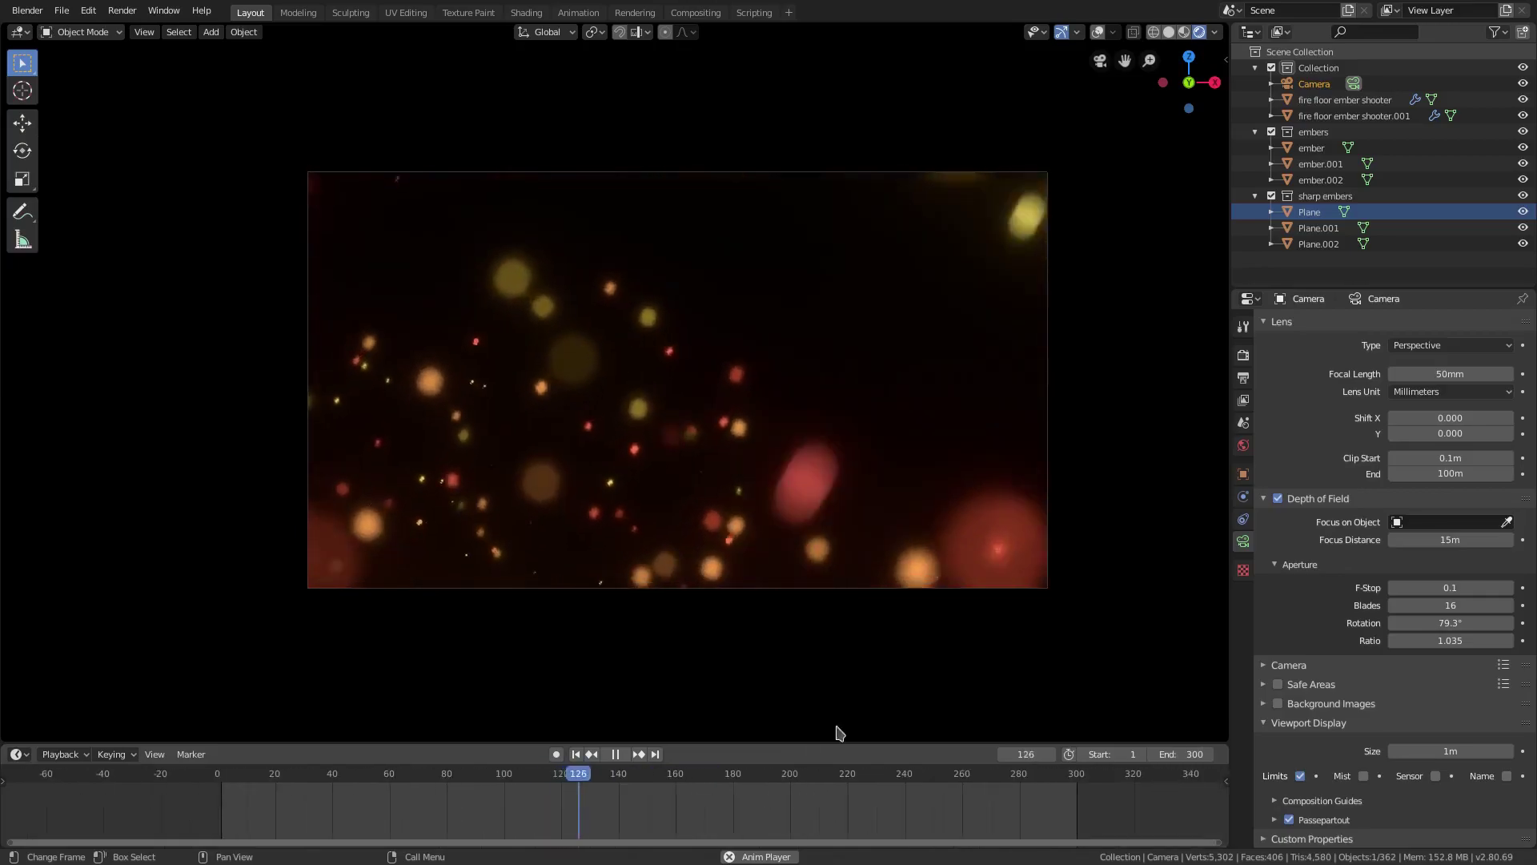
# Step: Leave the camera view, show the scene in solid shading, and set the sharp ember emitter's emission End to frame 300
pyautogui.press('KP_0')
pyautogui.scroll(-4, 776, 463)
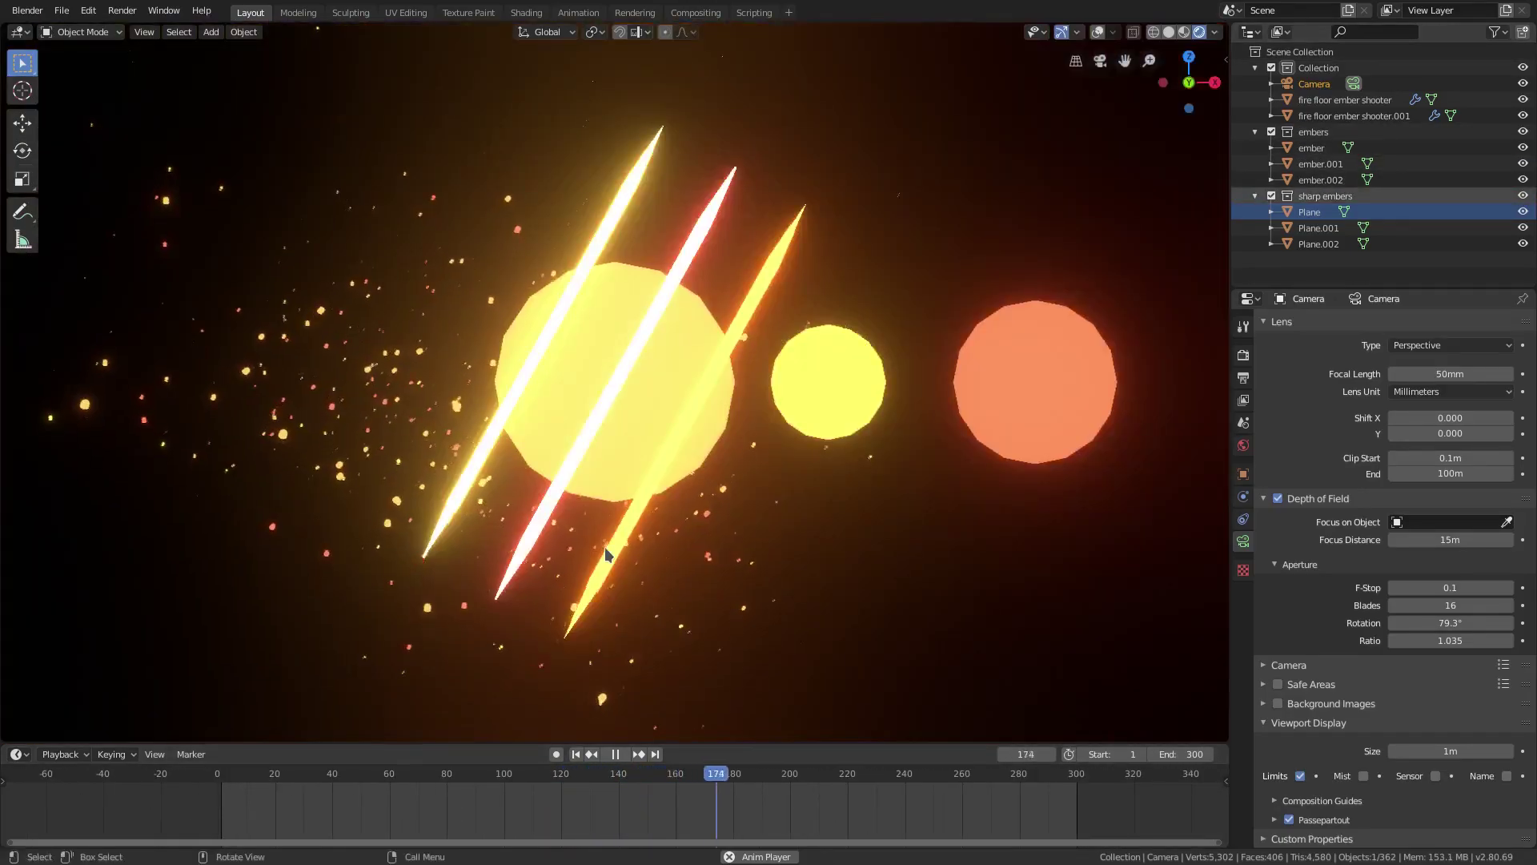
pyautogui.keyDown('shift'); pyautogui.moveTo(605, 556); pyautogui.dragTo(920, 357, button='middle'); pyautogui.keyUp('shift')
pyautogui.click(1168, 33)
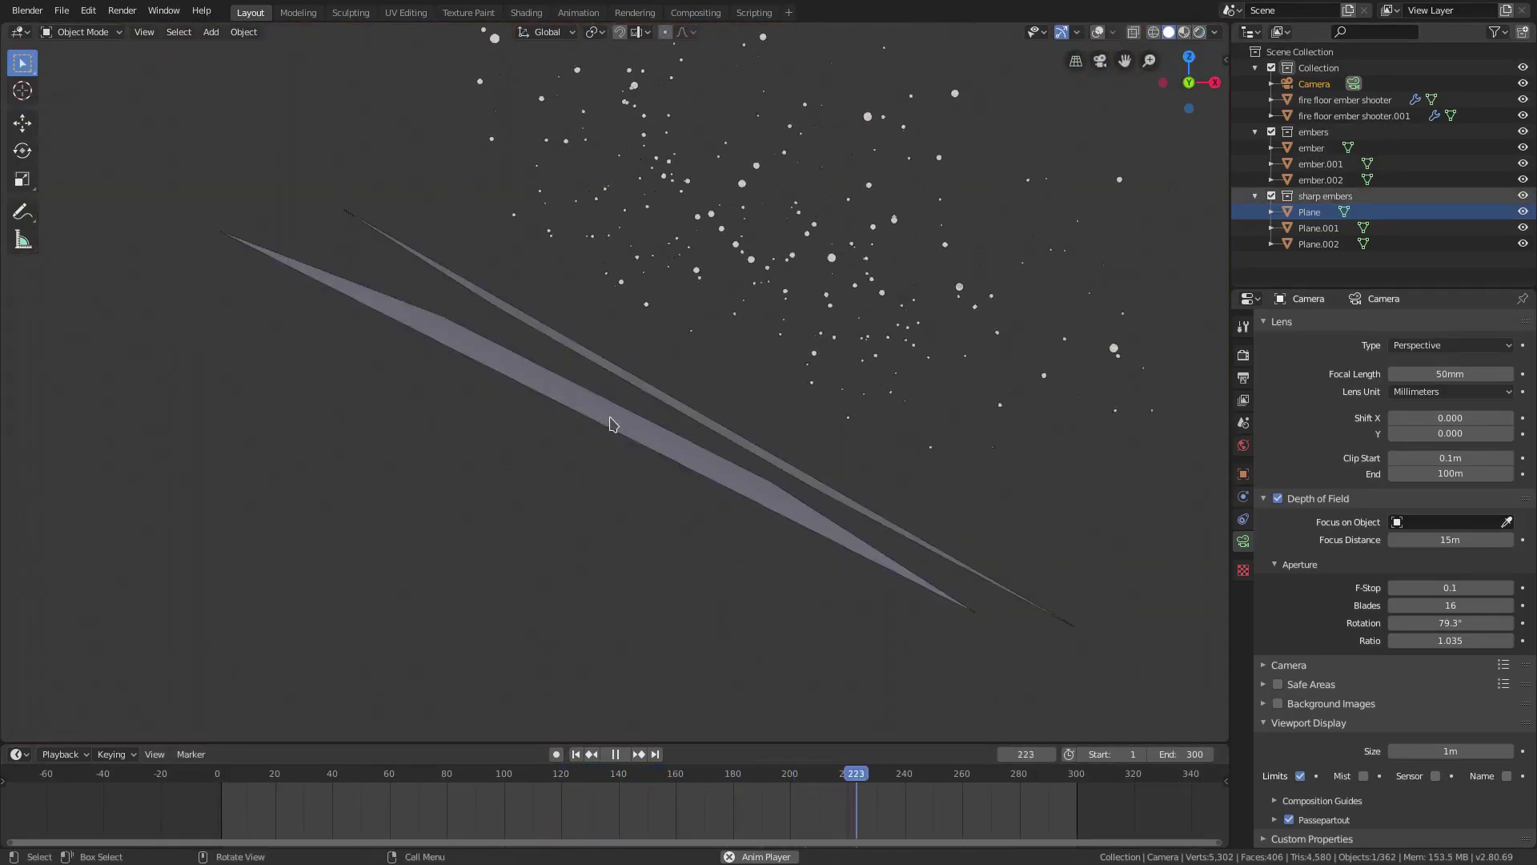
pyautogui.click(610, 424)
pyautogui.click(1243, 519)
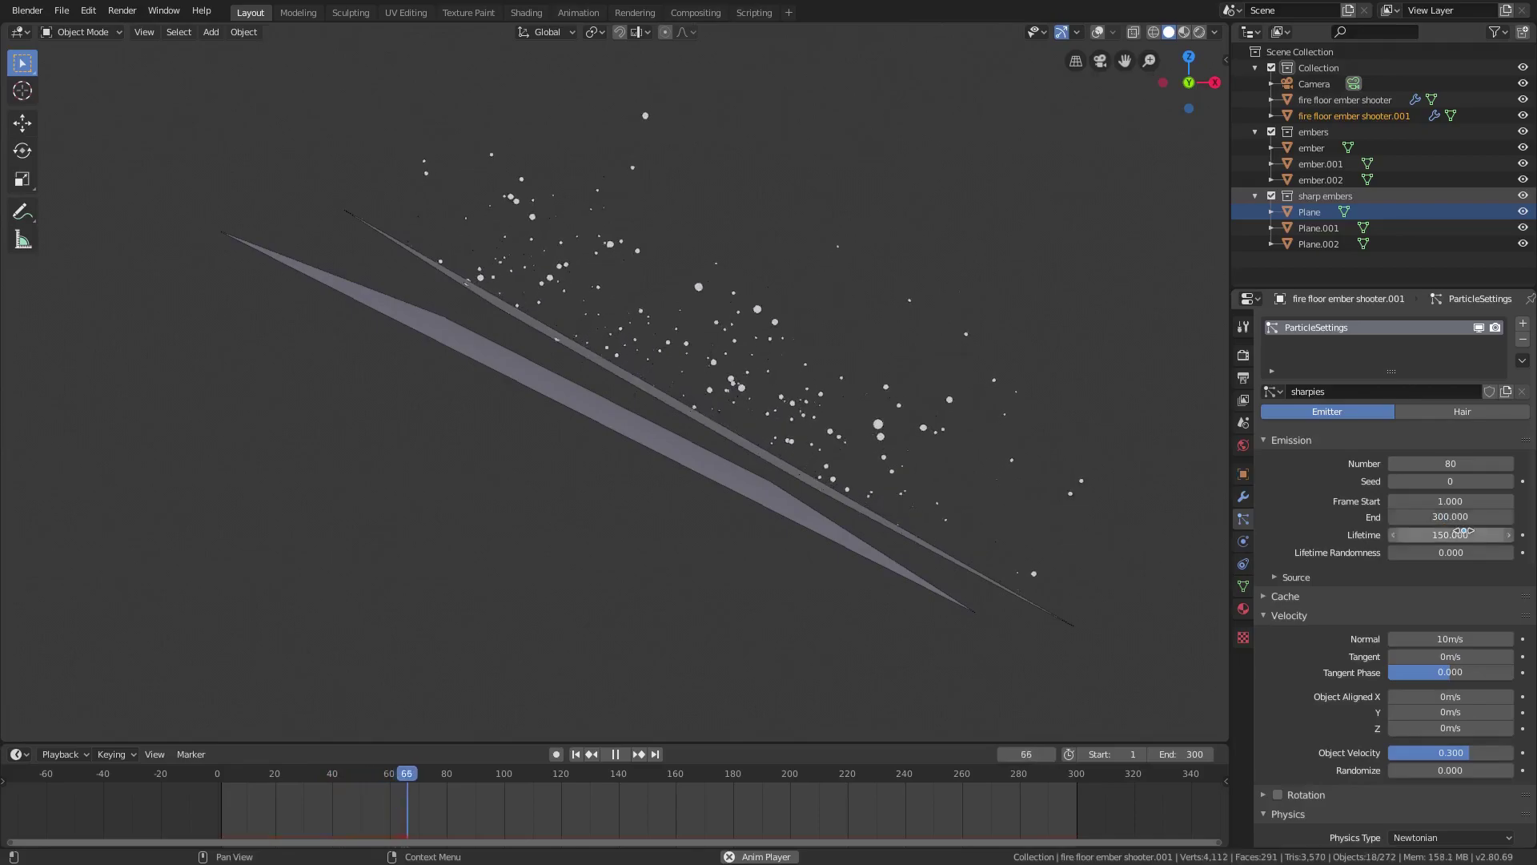
pyautogui.keyDown('shift'); pyautogui.click(842, 502); pyautogui.keyUp('shift')
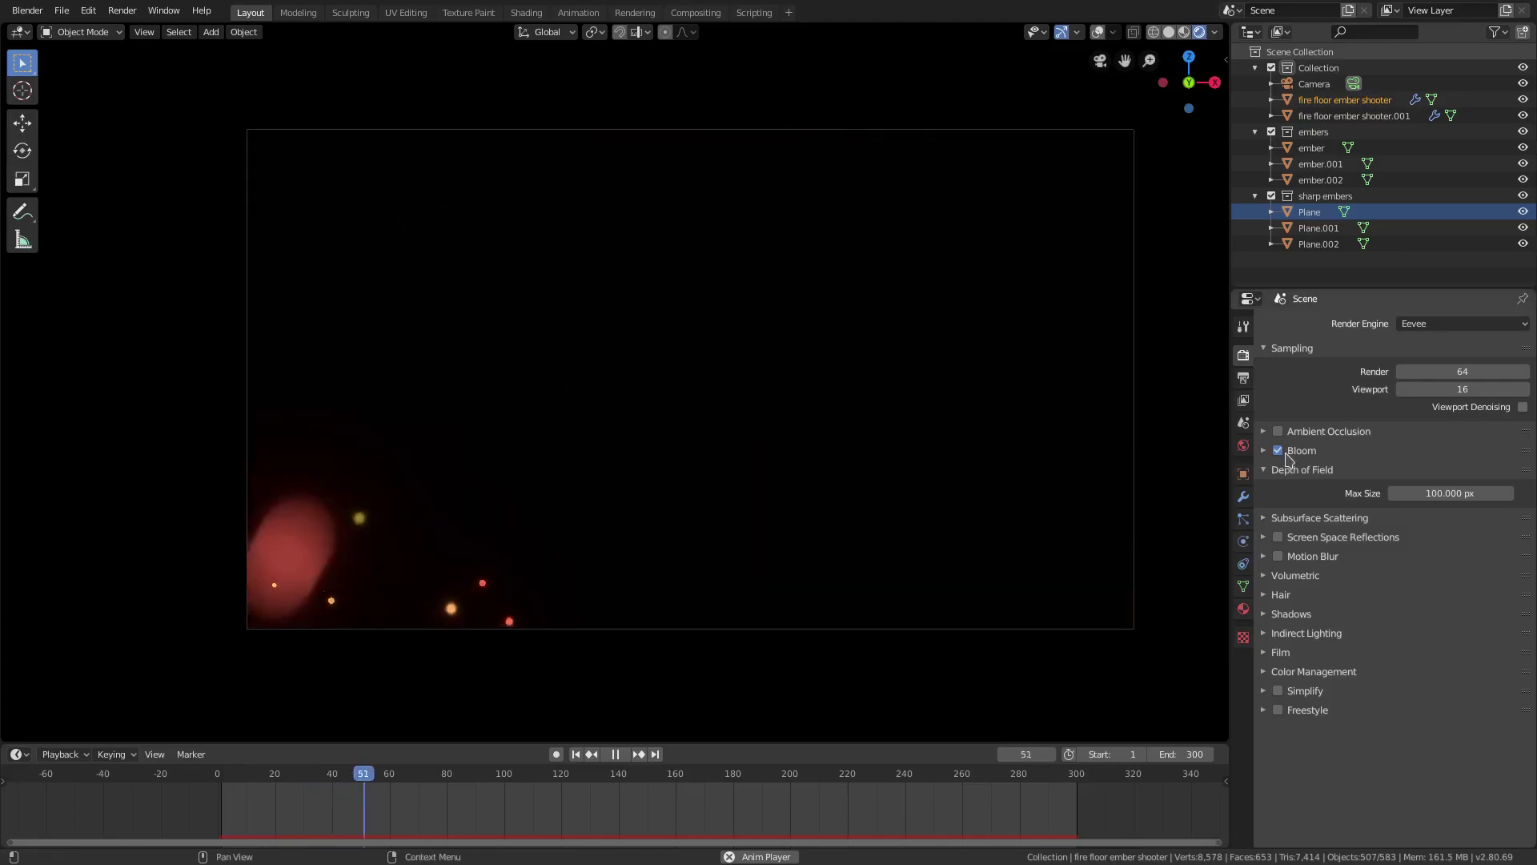
# Step: Strengthen the Eevee bloom with Threshold 0, Radius 7.758 and Intensity 0.100
pyautogui.click(1265, 451)
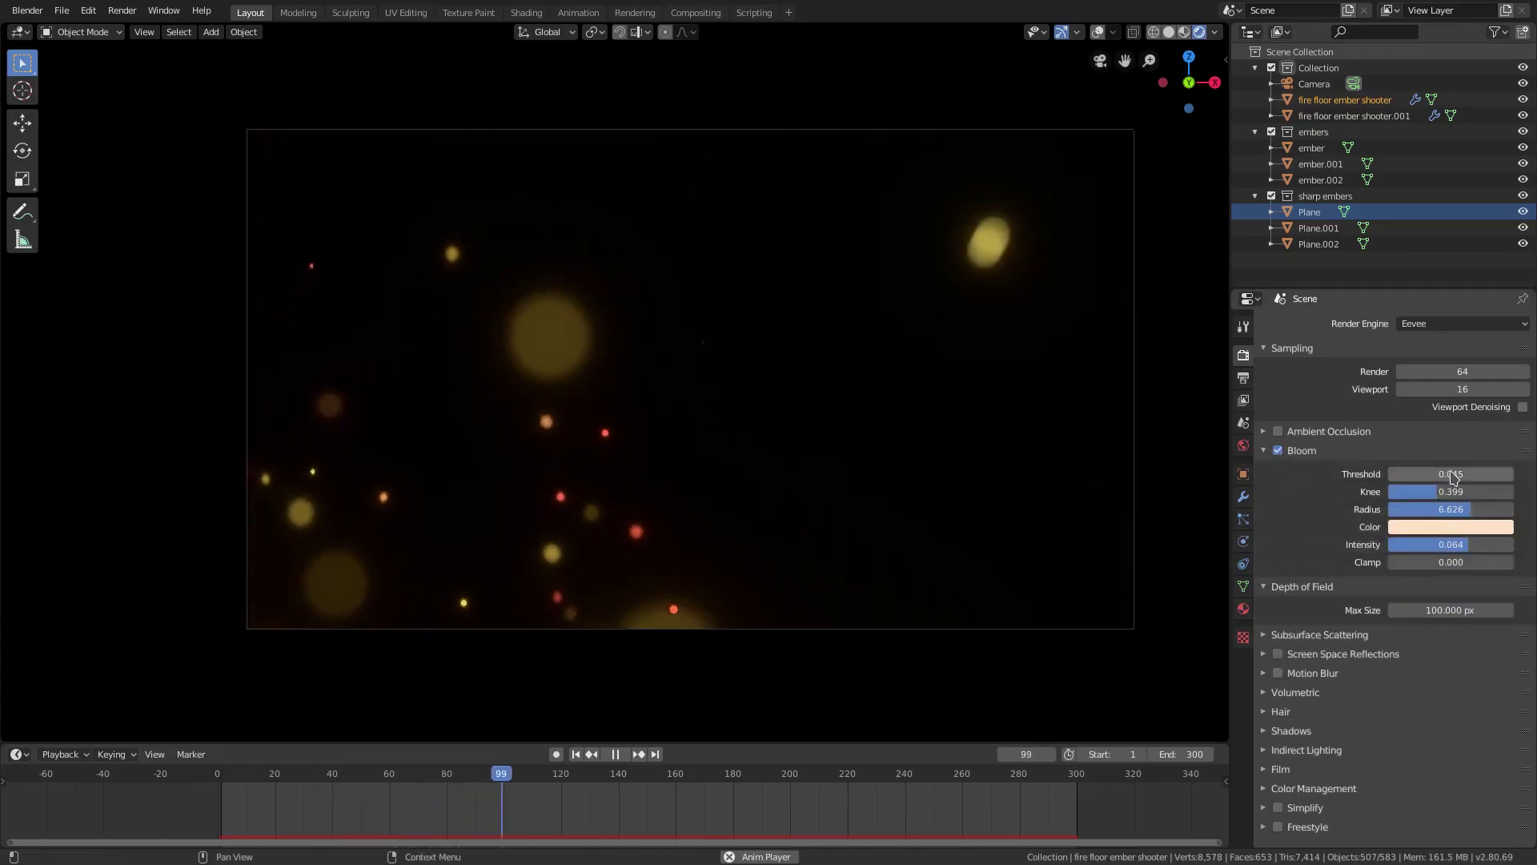
pyautogui.moveTo(1433, 544); pyautogui.dragTo(1487, 514)
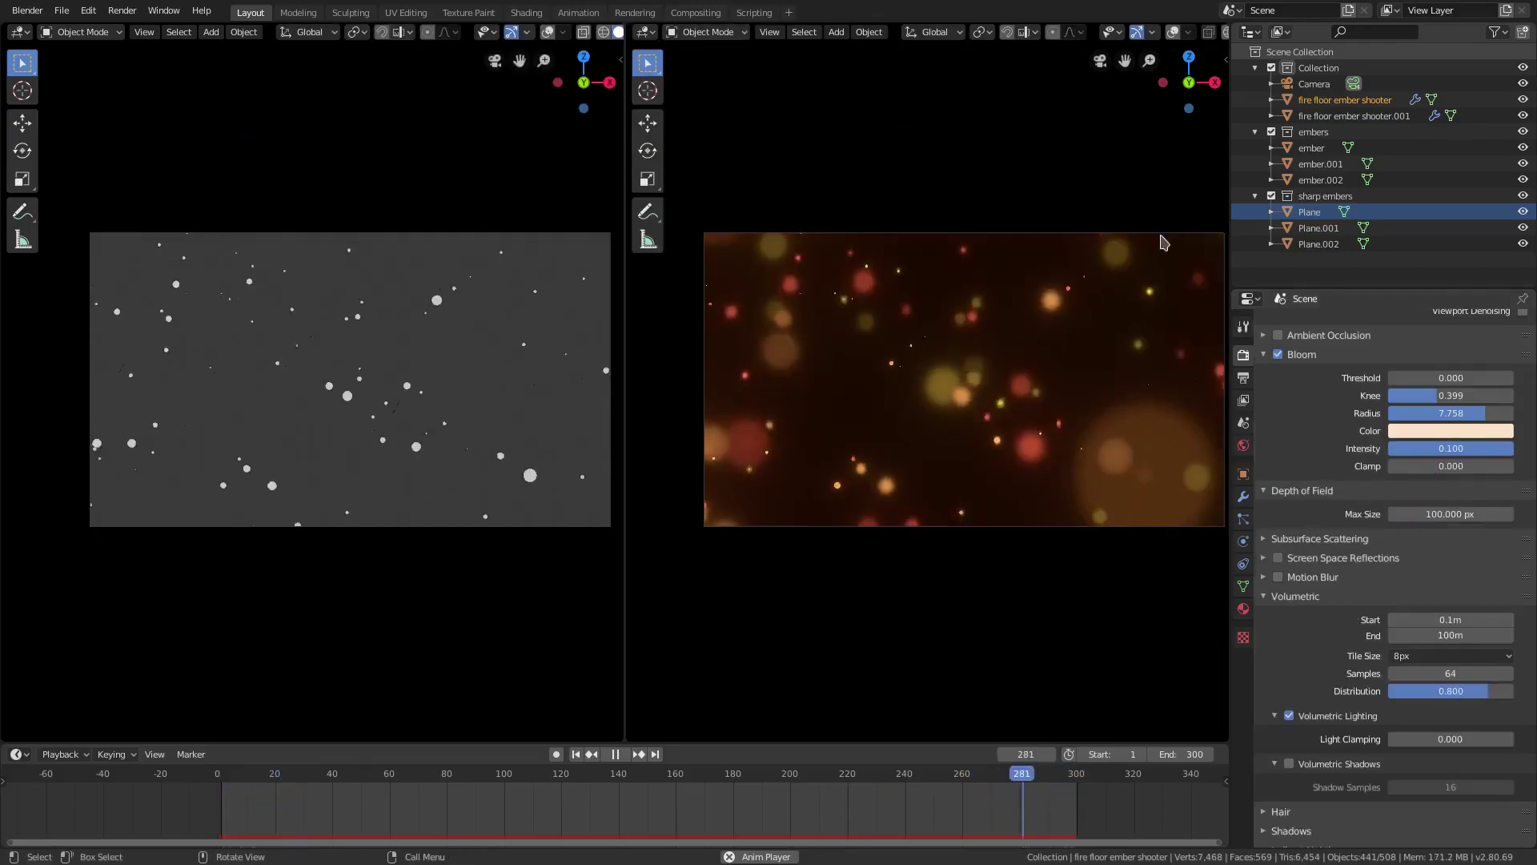
# Step: Select the camera and set the render output's horizontal resolution to 2560 px
pyautogui.click(1314, 83)
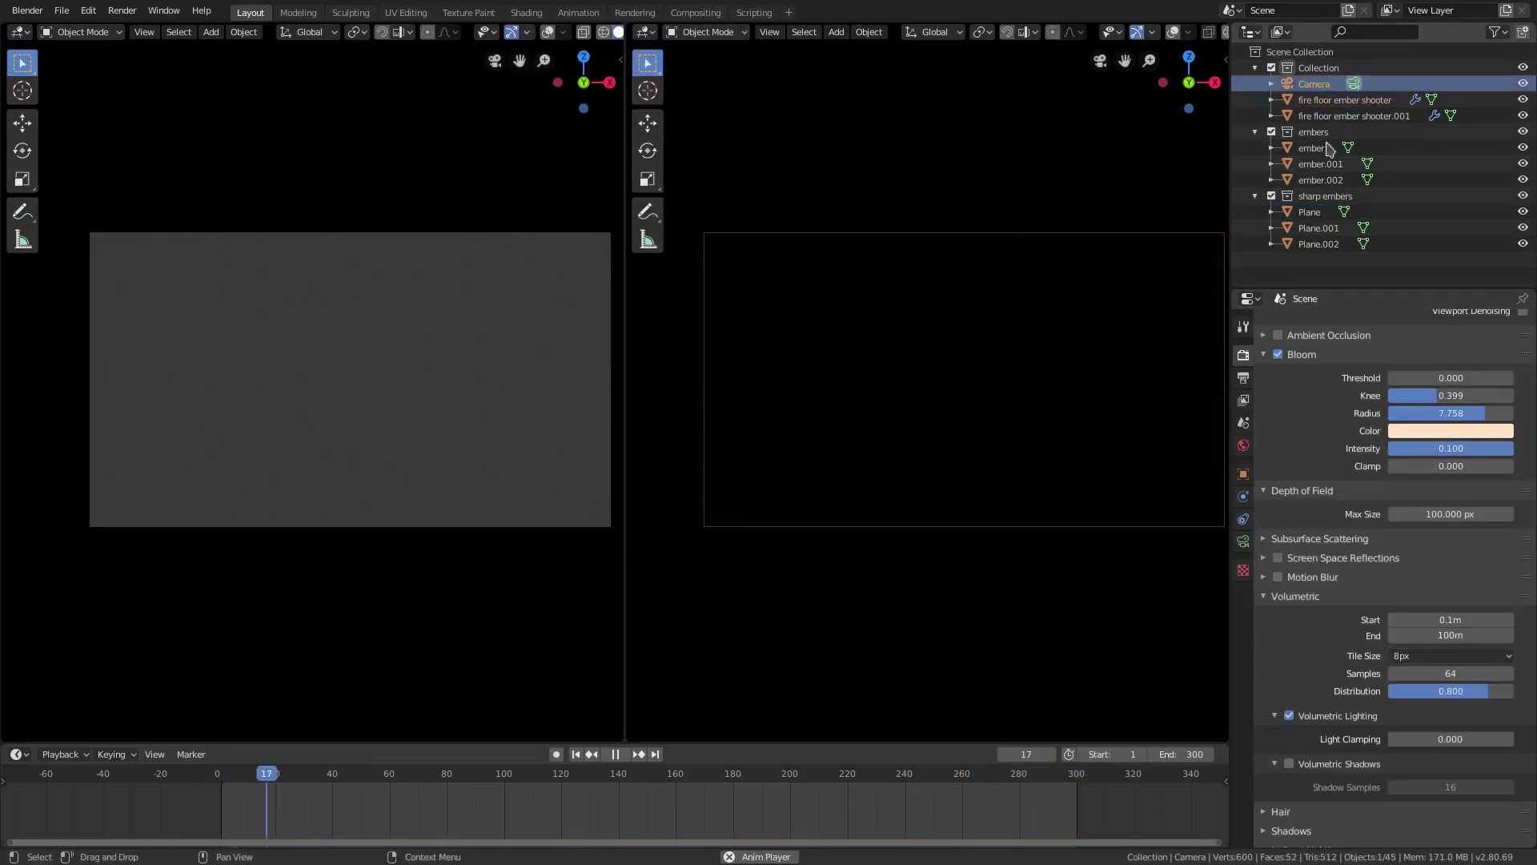
pyautogui.click(1245, 377)
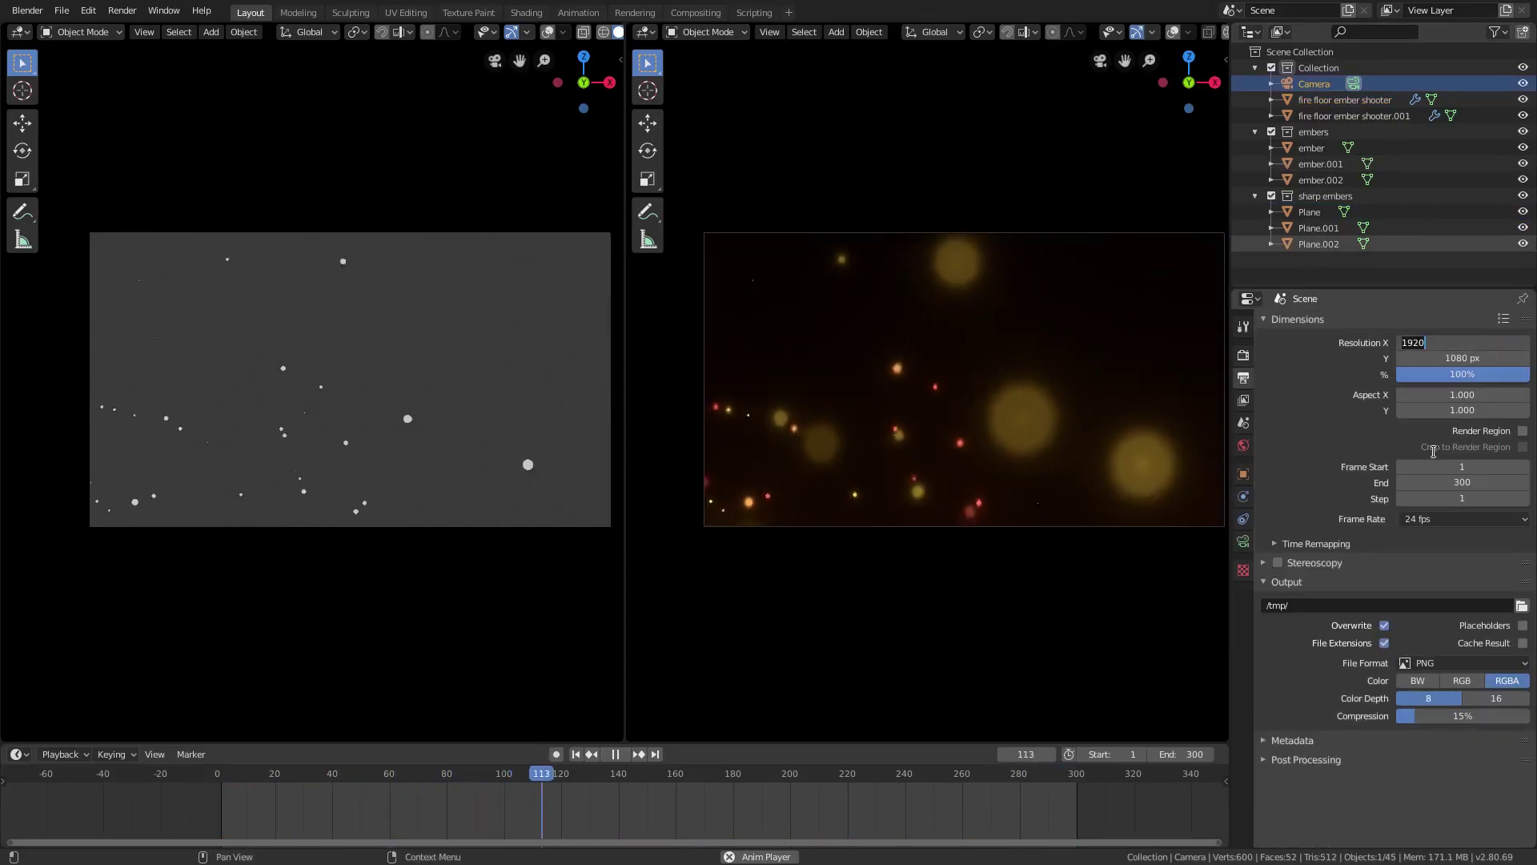
pyautogui.write('2560')
pyautogui.press('Return')
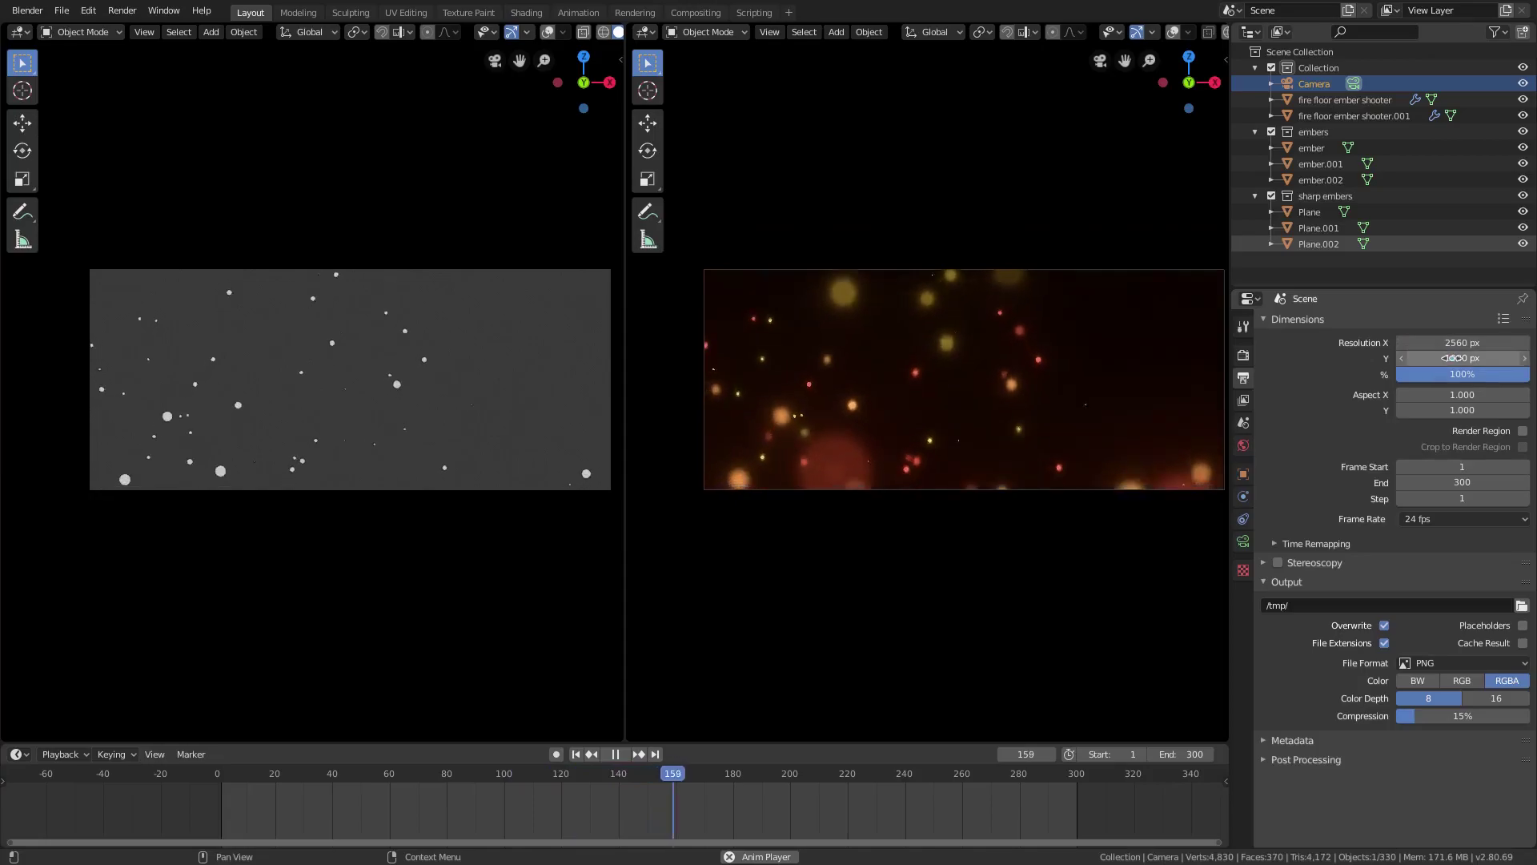
# Step: Play the ember animation through the rendered camera view in the Compositing workspace
pyautogui.scroll(-1, 1055, 507)
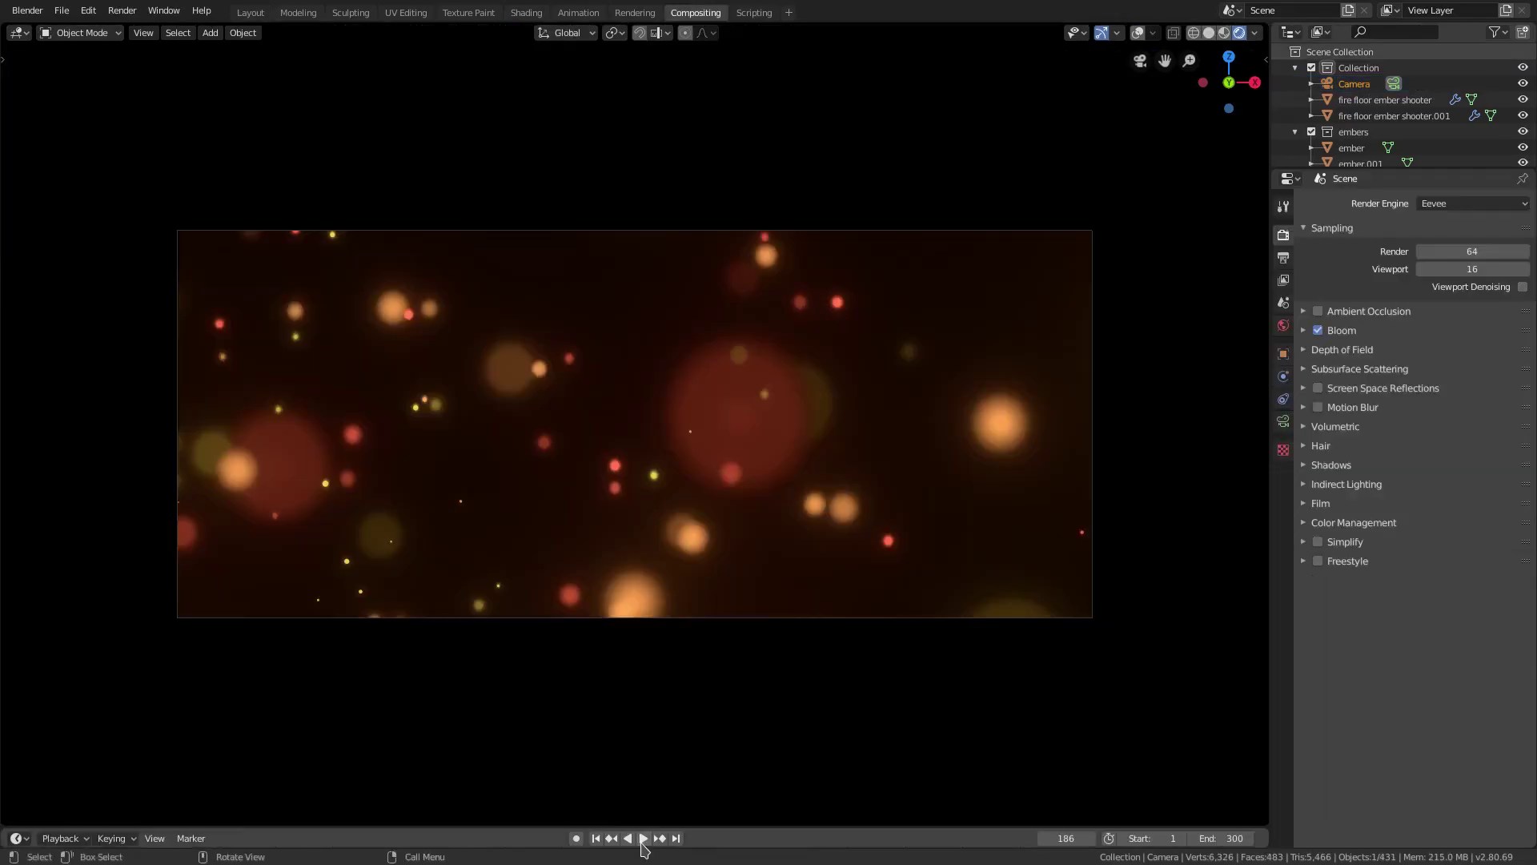
pyautogui.click(642, 838)
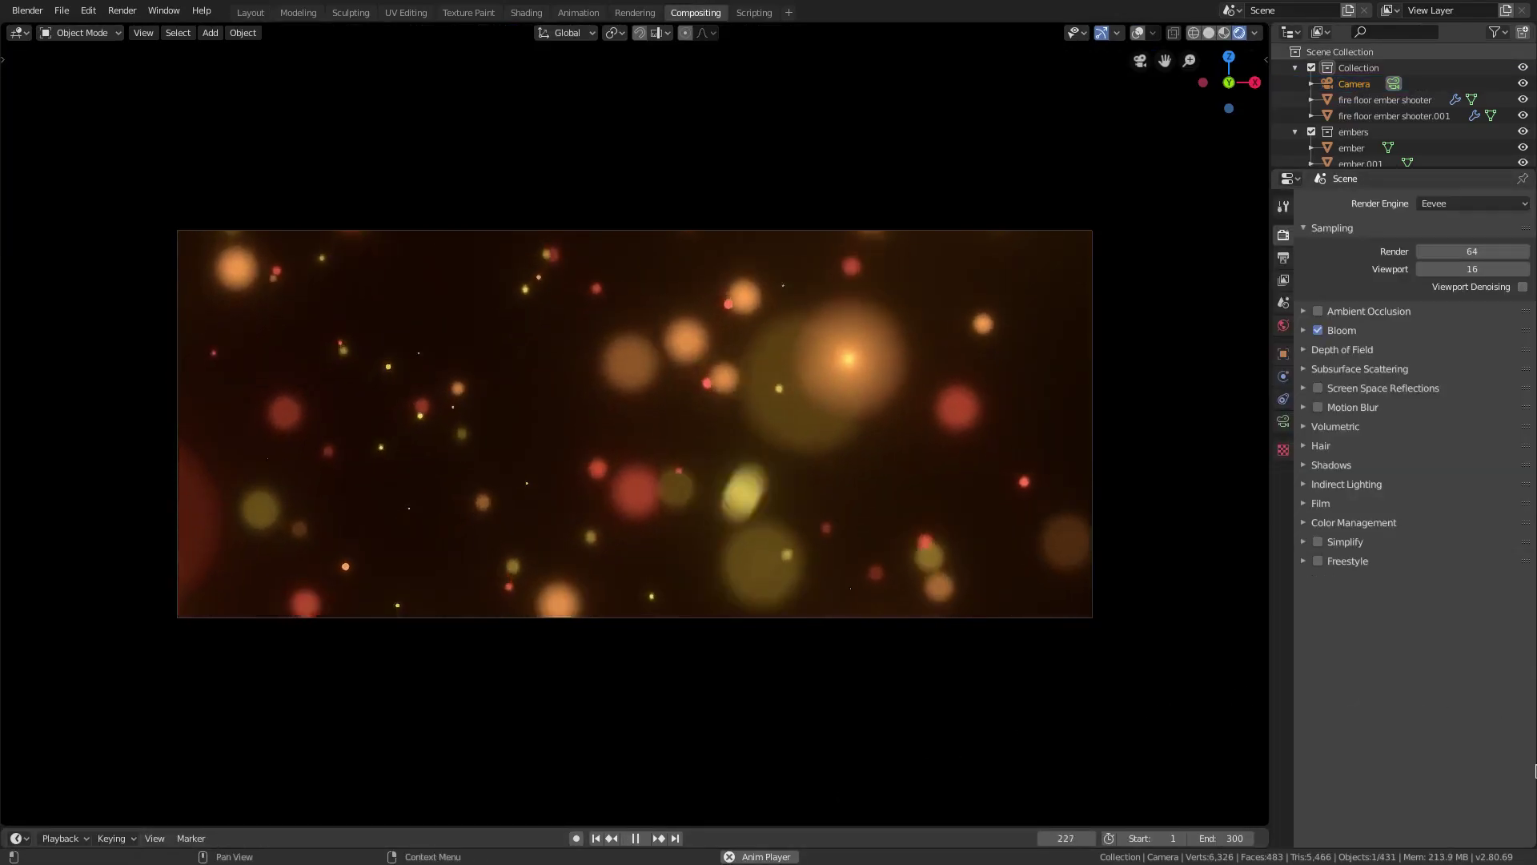